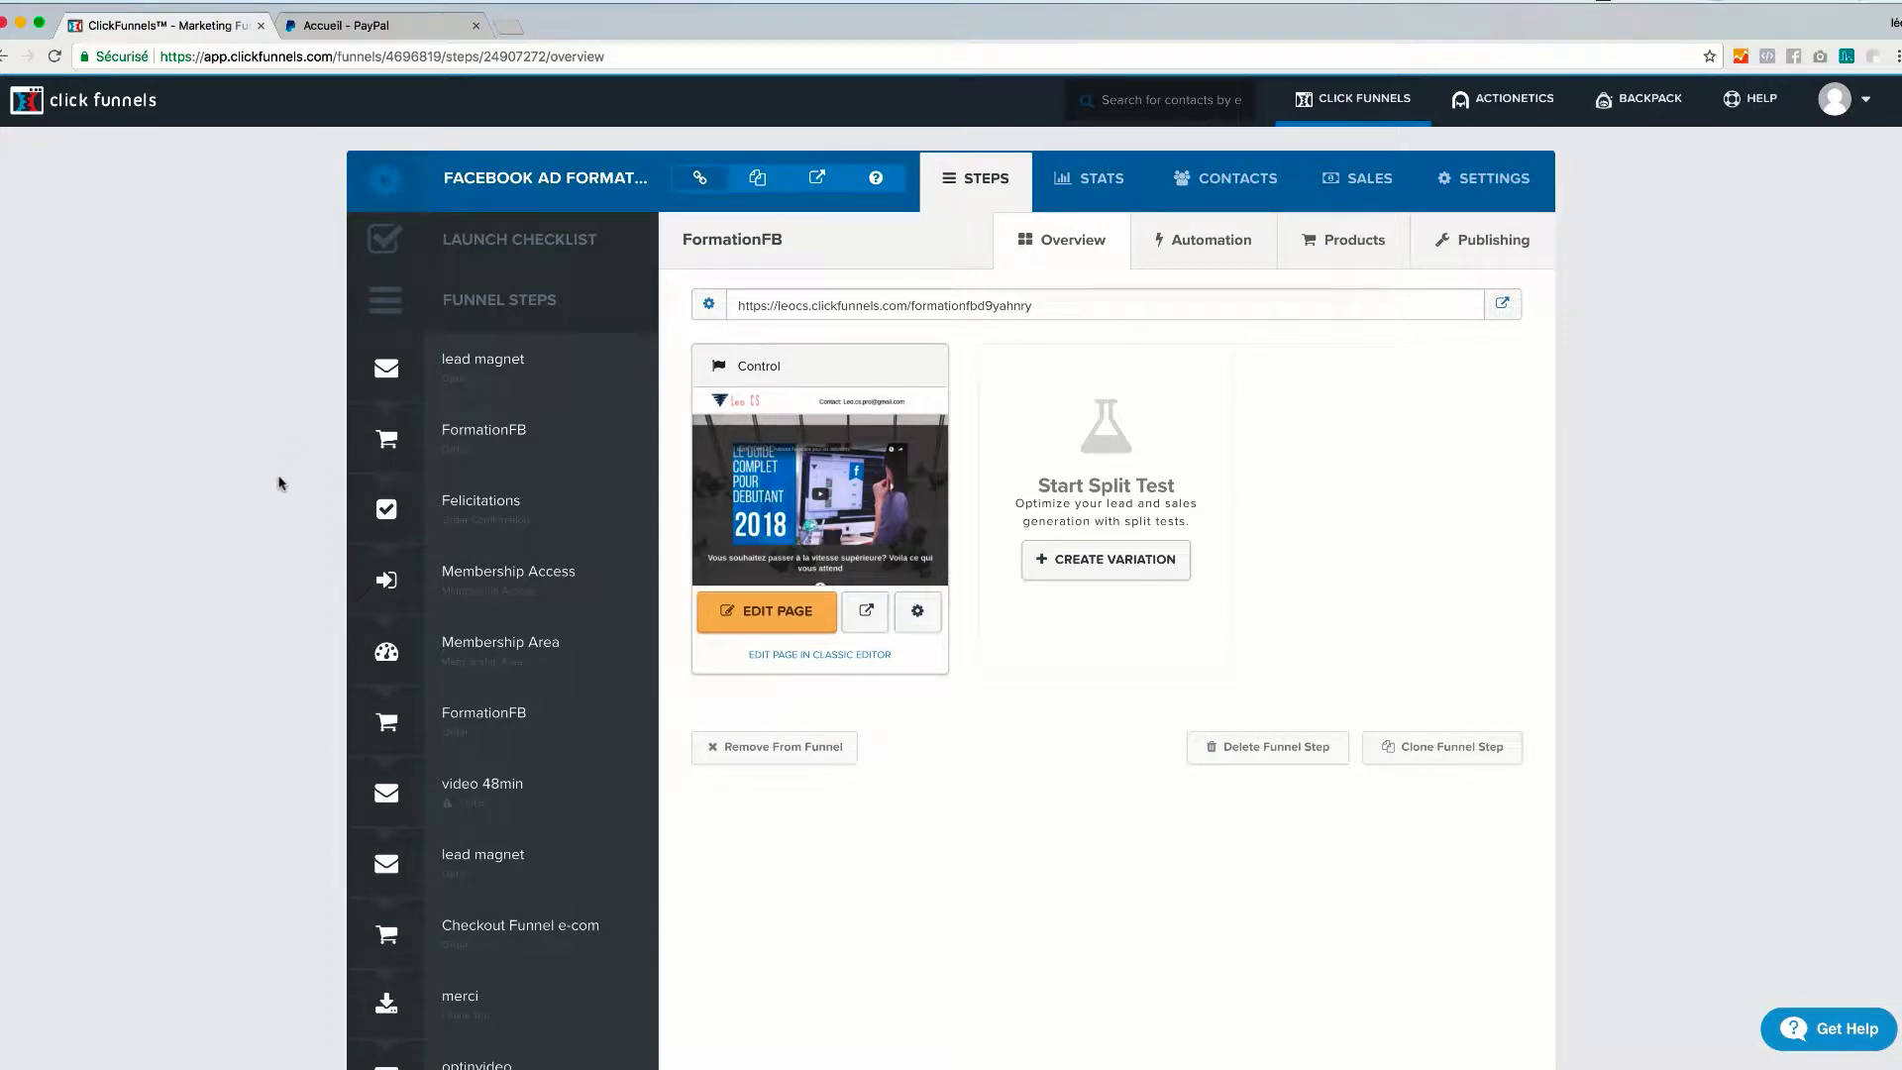
Step: Open the FormationFB order page in the page editor and examine its pricing and checkout form section
scroll(281, 483, "down", 5)
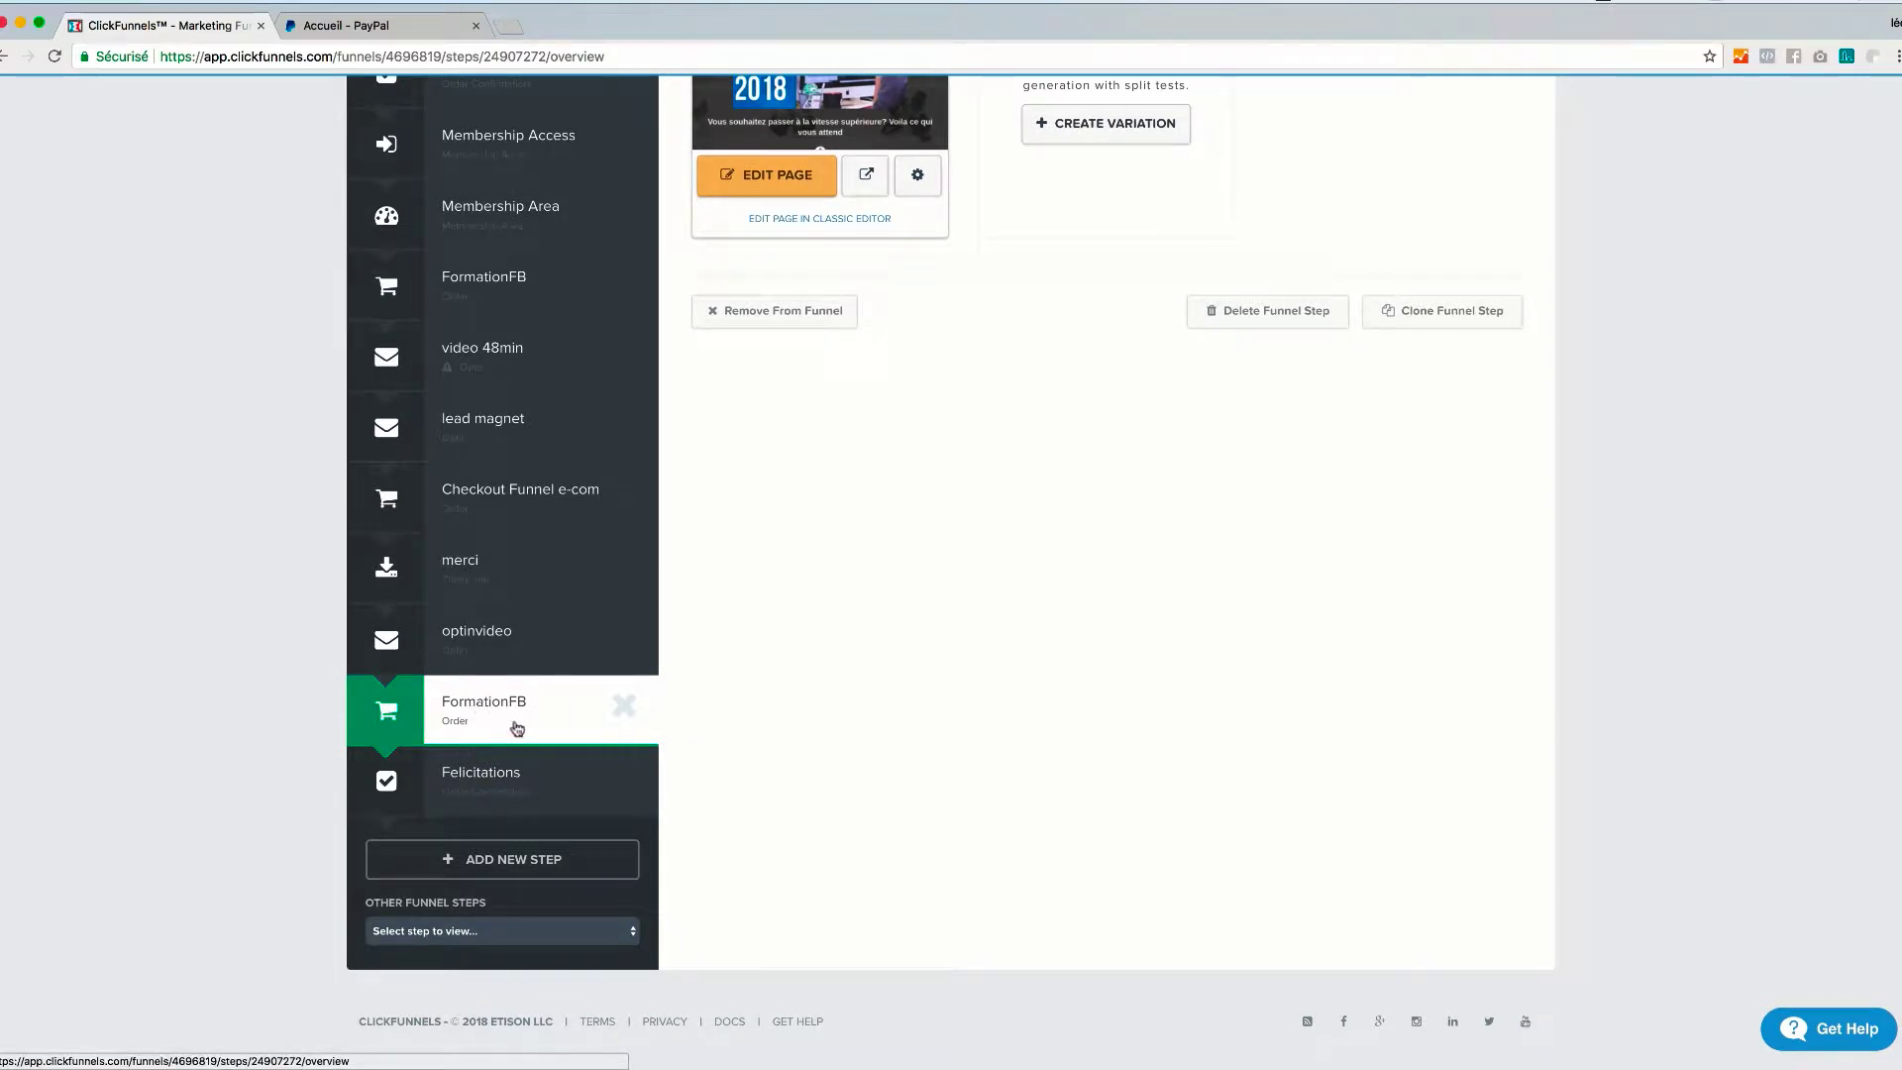
scroll(582, 701, "up", 1)
scroll(581, 700, "up", 2)
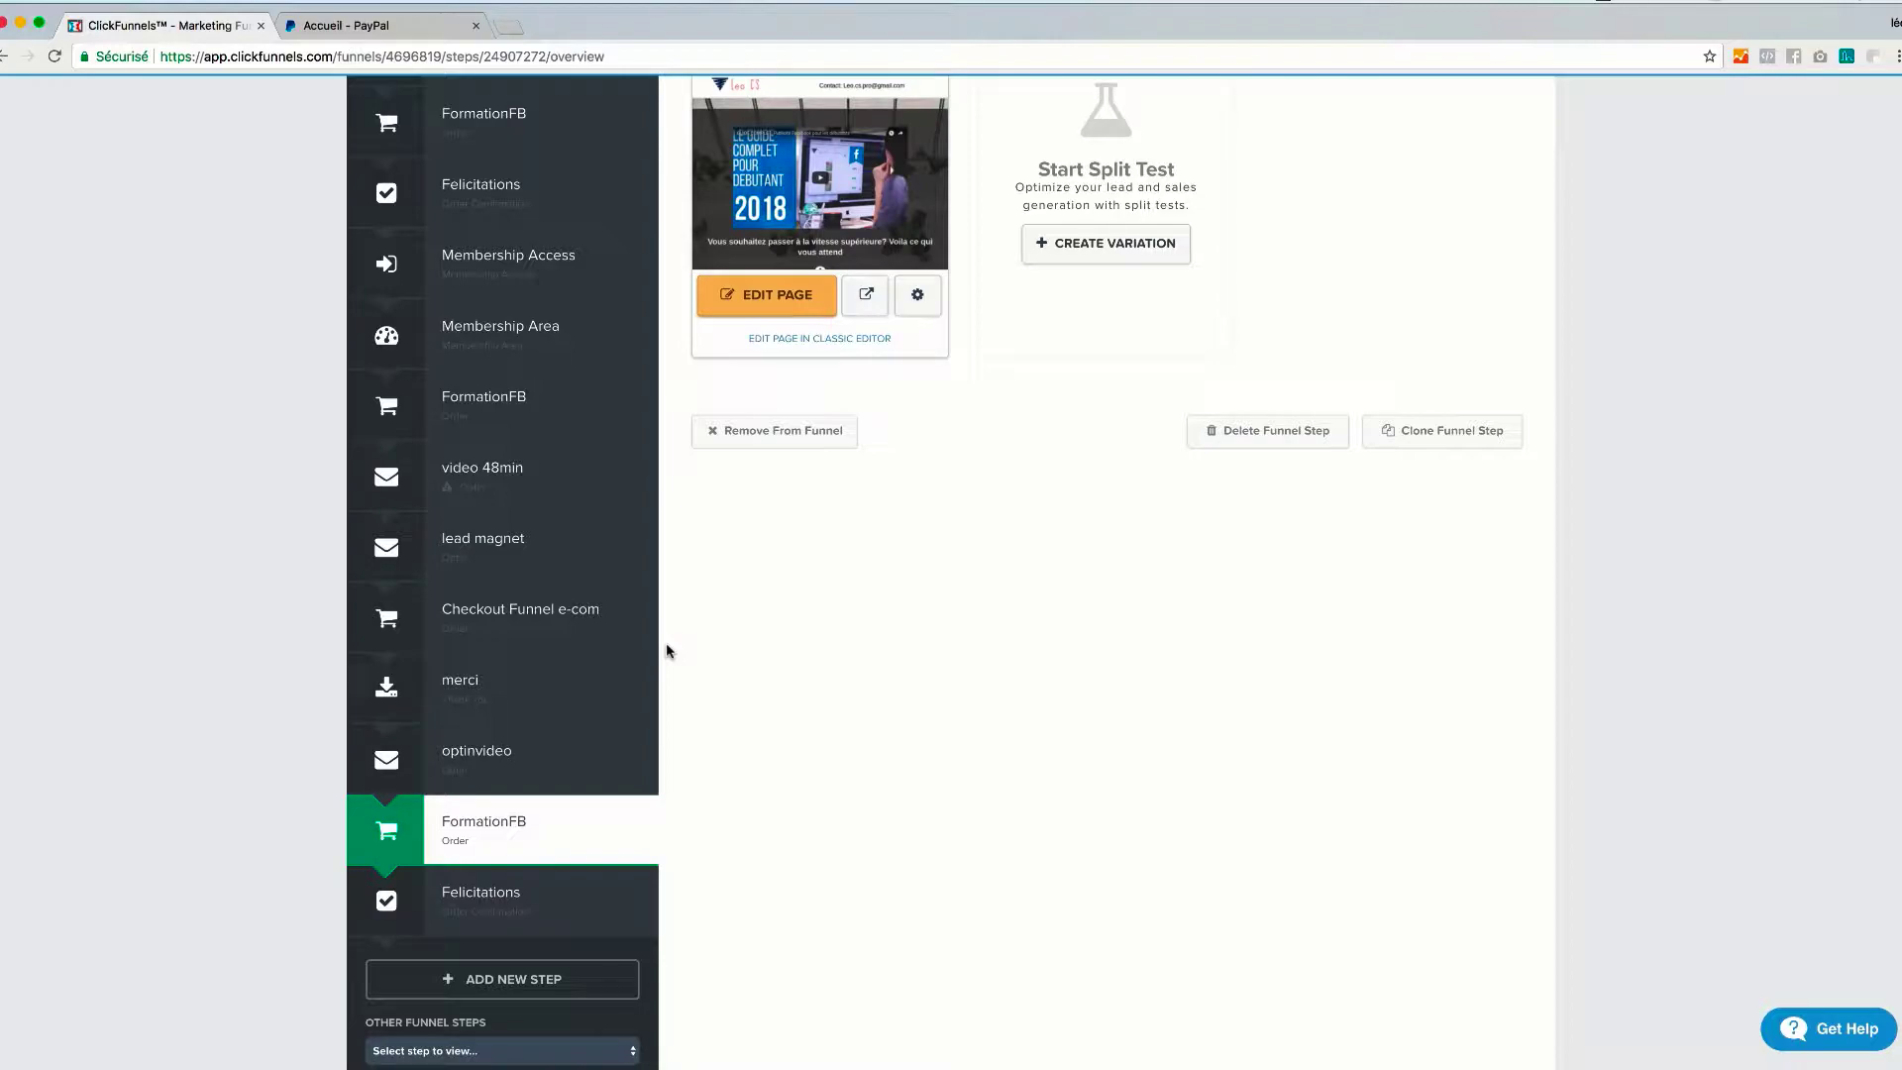
left_click(761, 303)
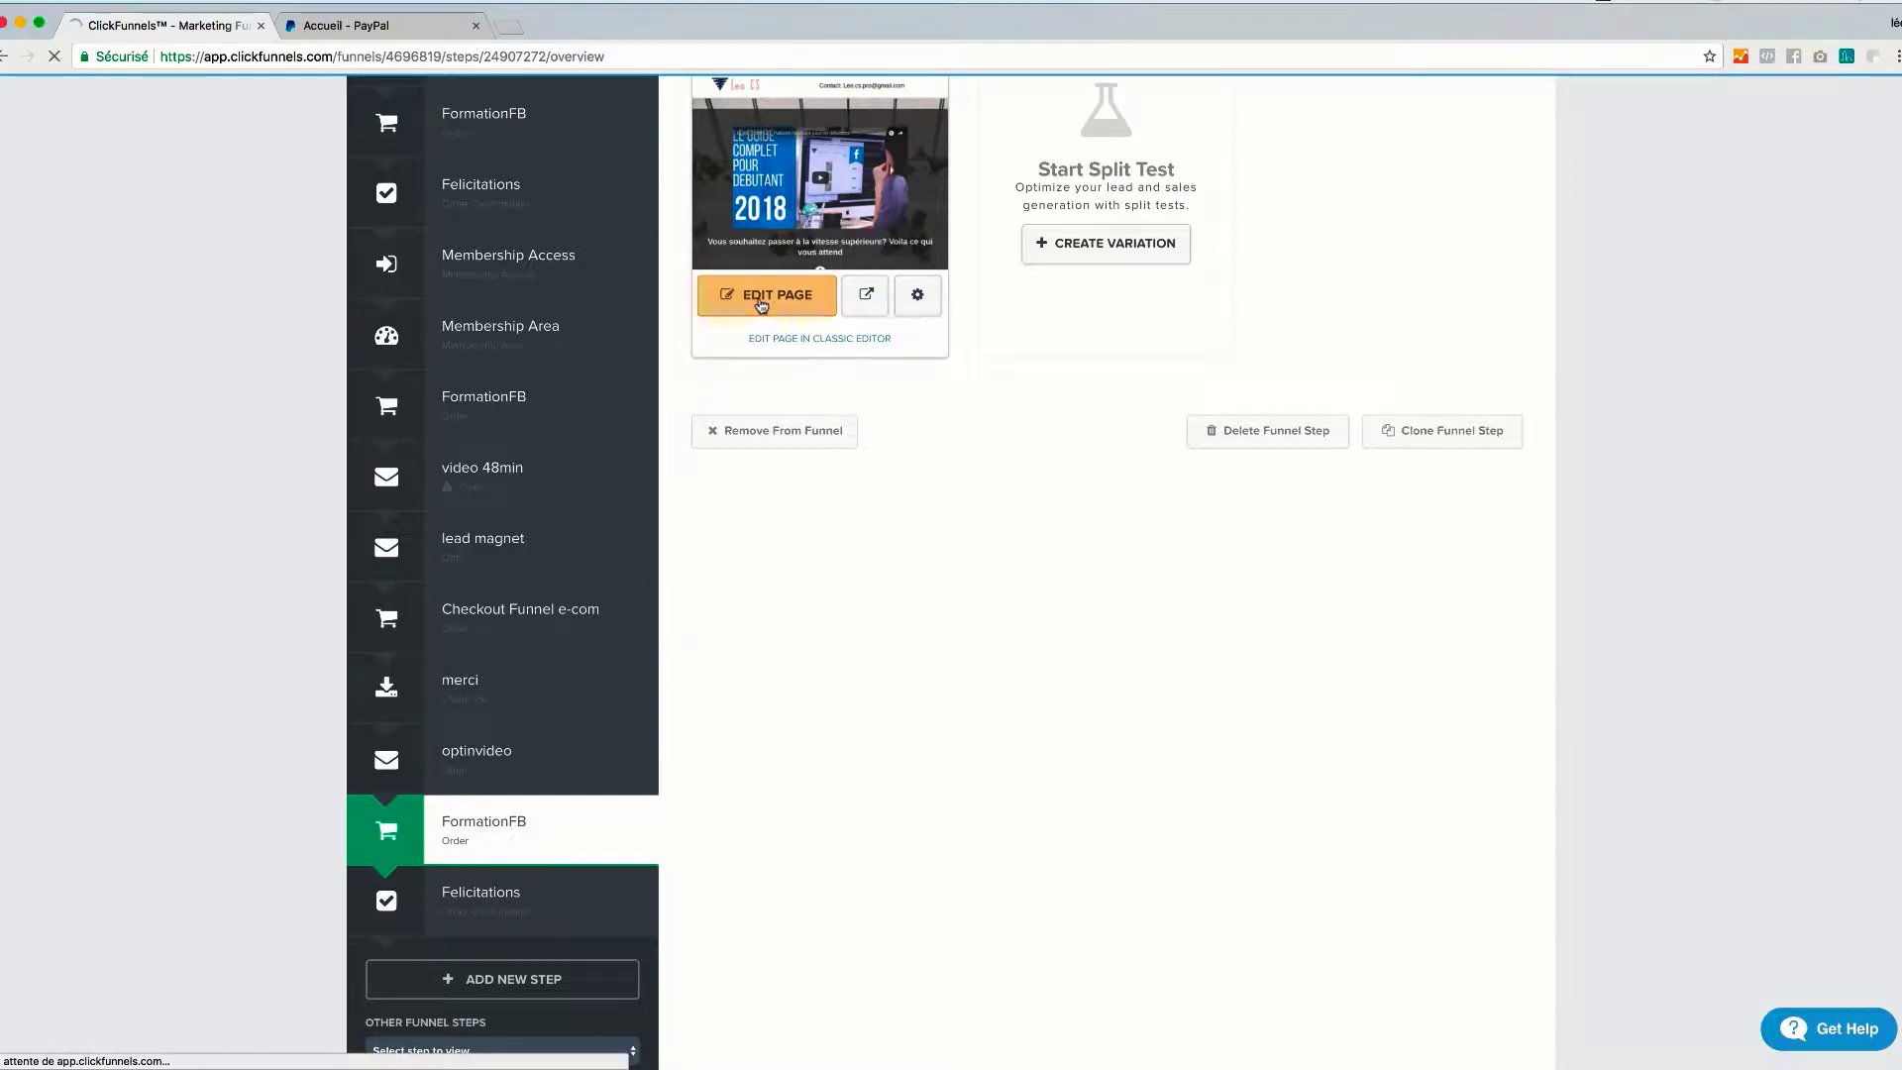
scroll(752, 585, "down", 15)
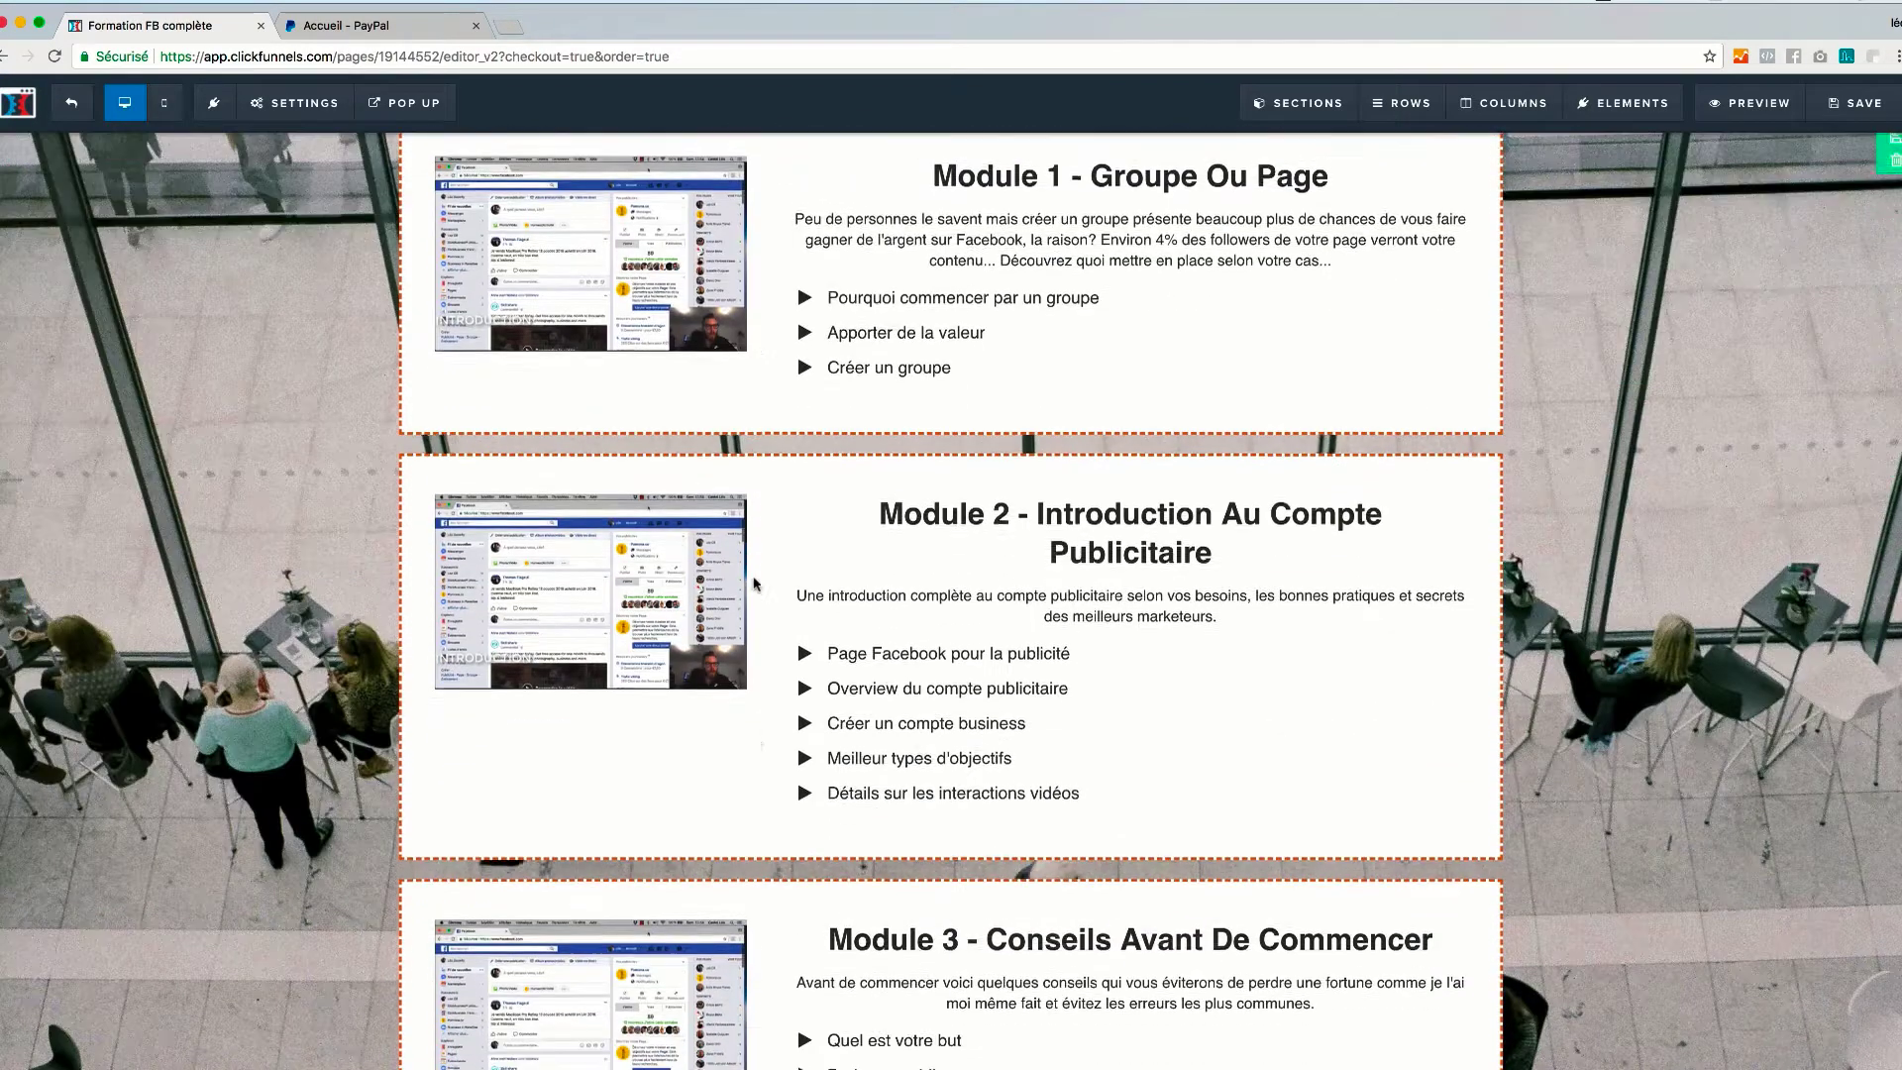
scroll(753, 585, "down", 20)
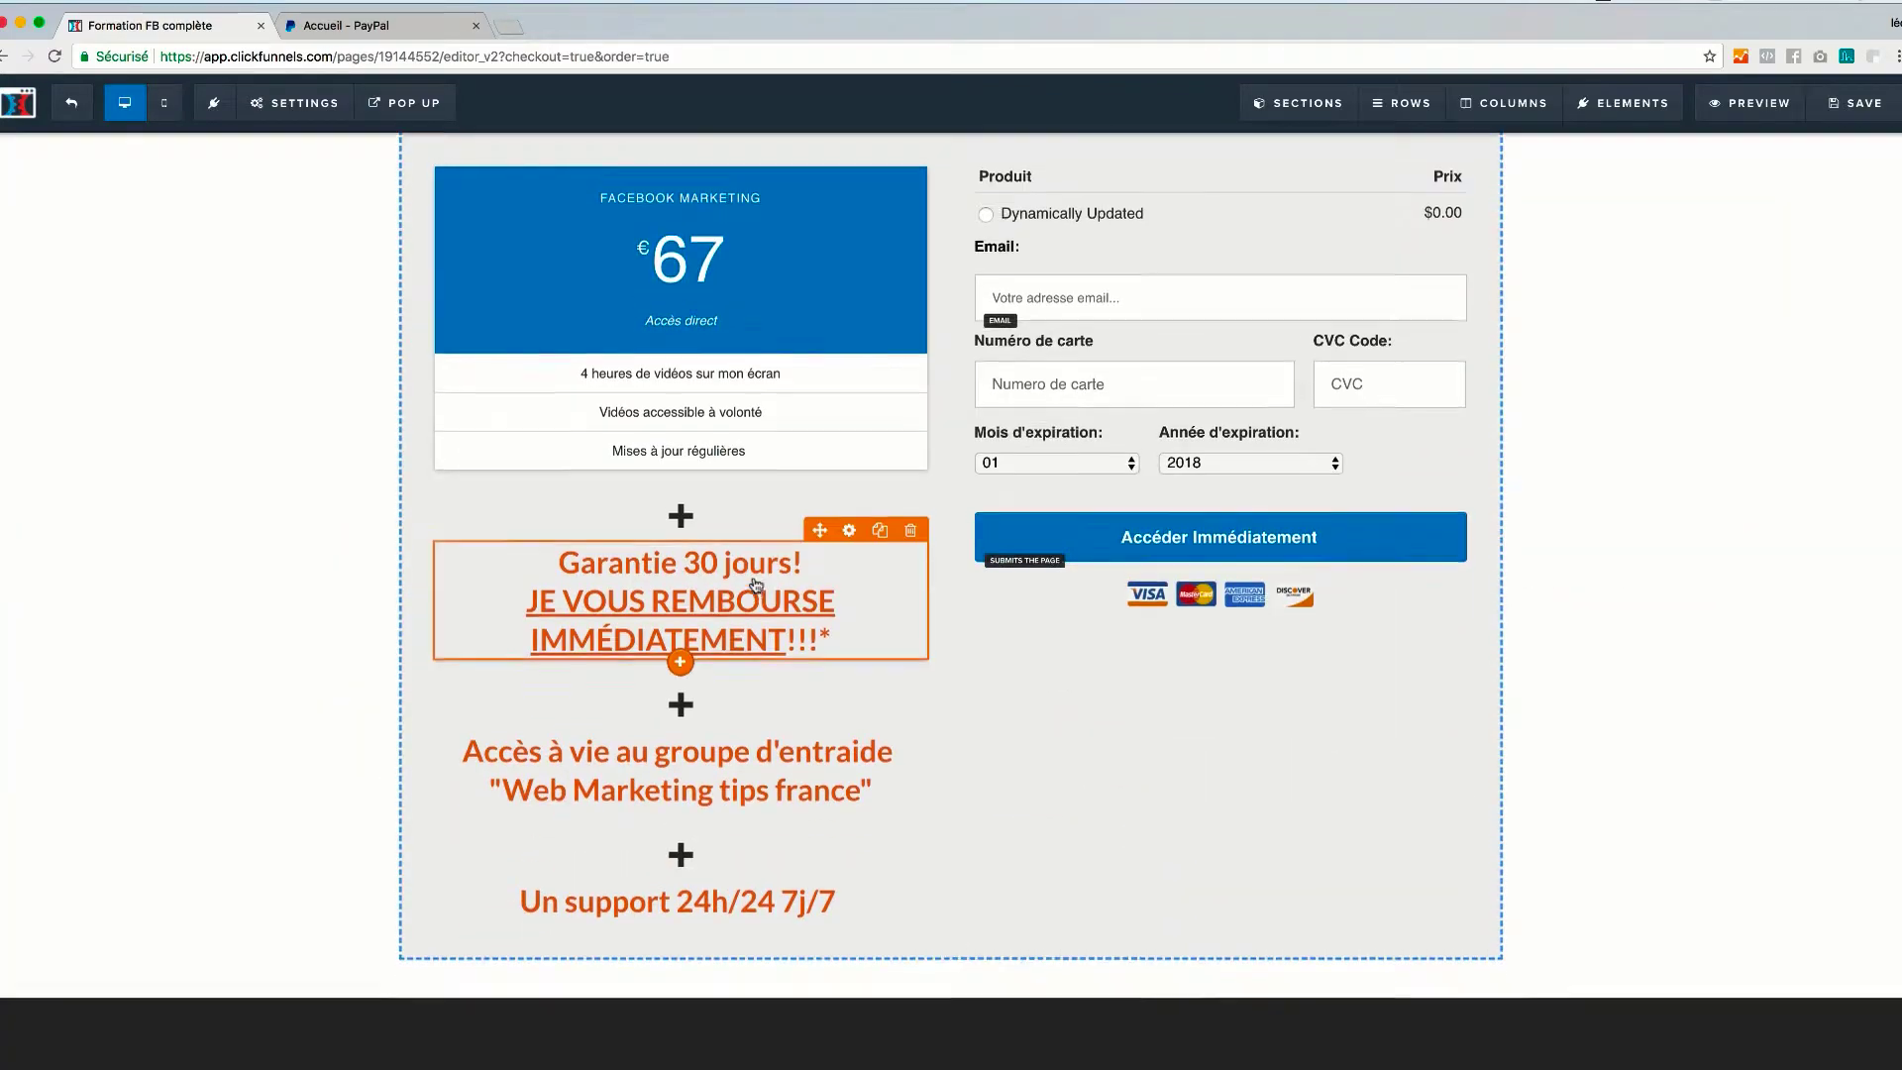
scroll(756, 584, "up", 1)
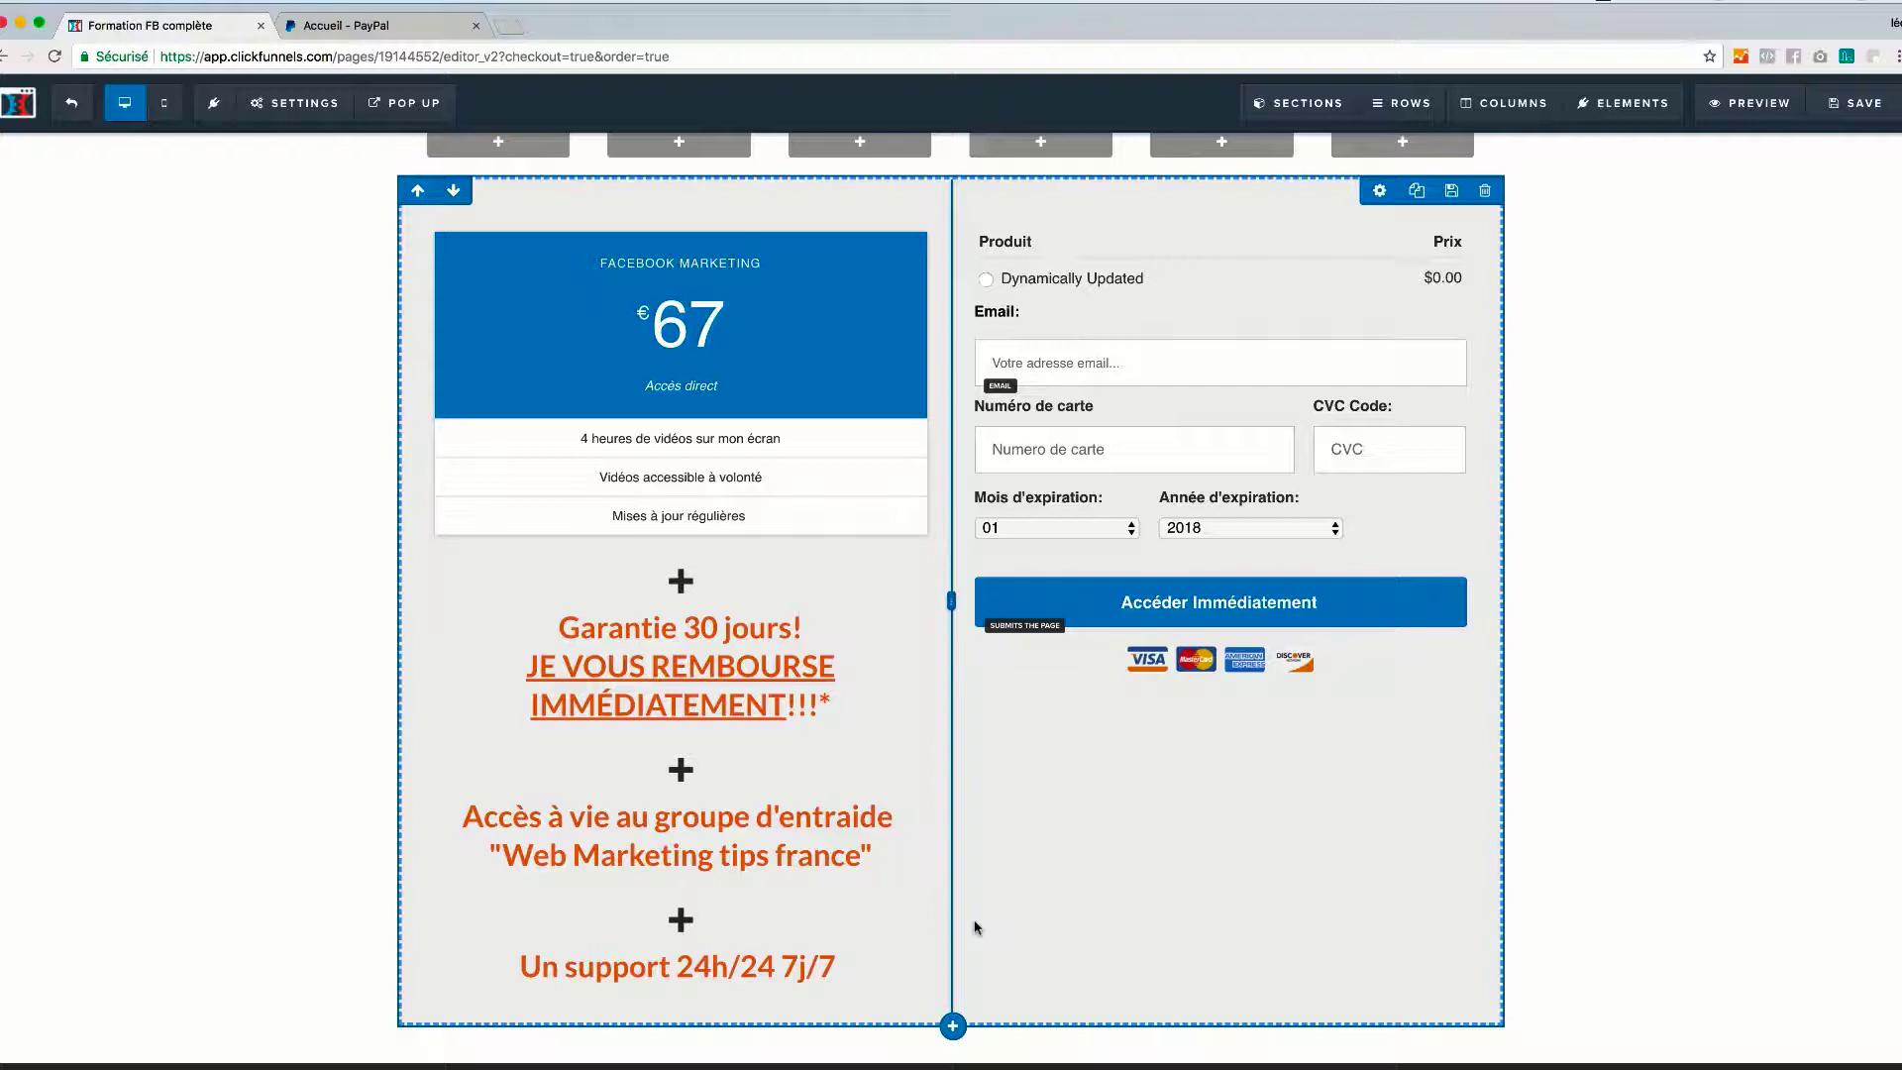
Step: Switch to PayPal and start creating a new payment button from the saved payment buttons
key("ctrl+Tab")
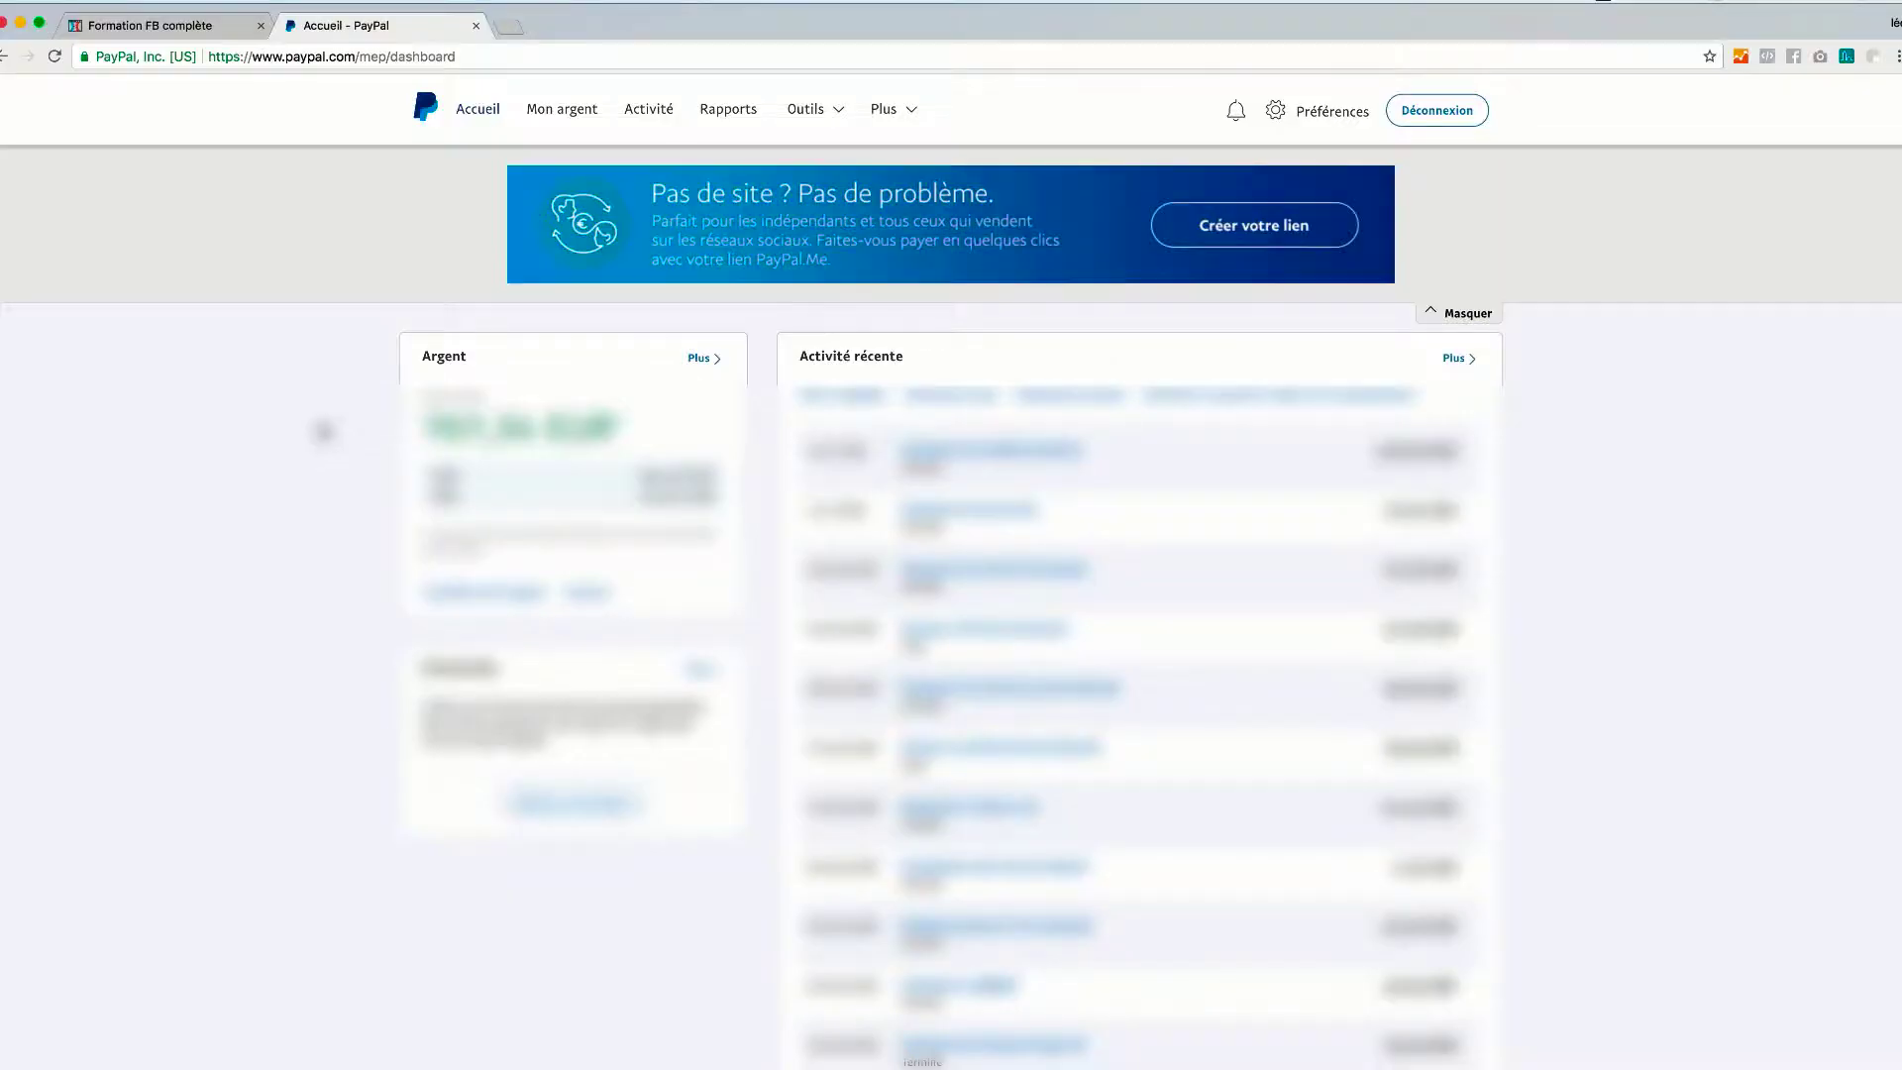
mouse_move(820, 117)
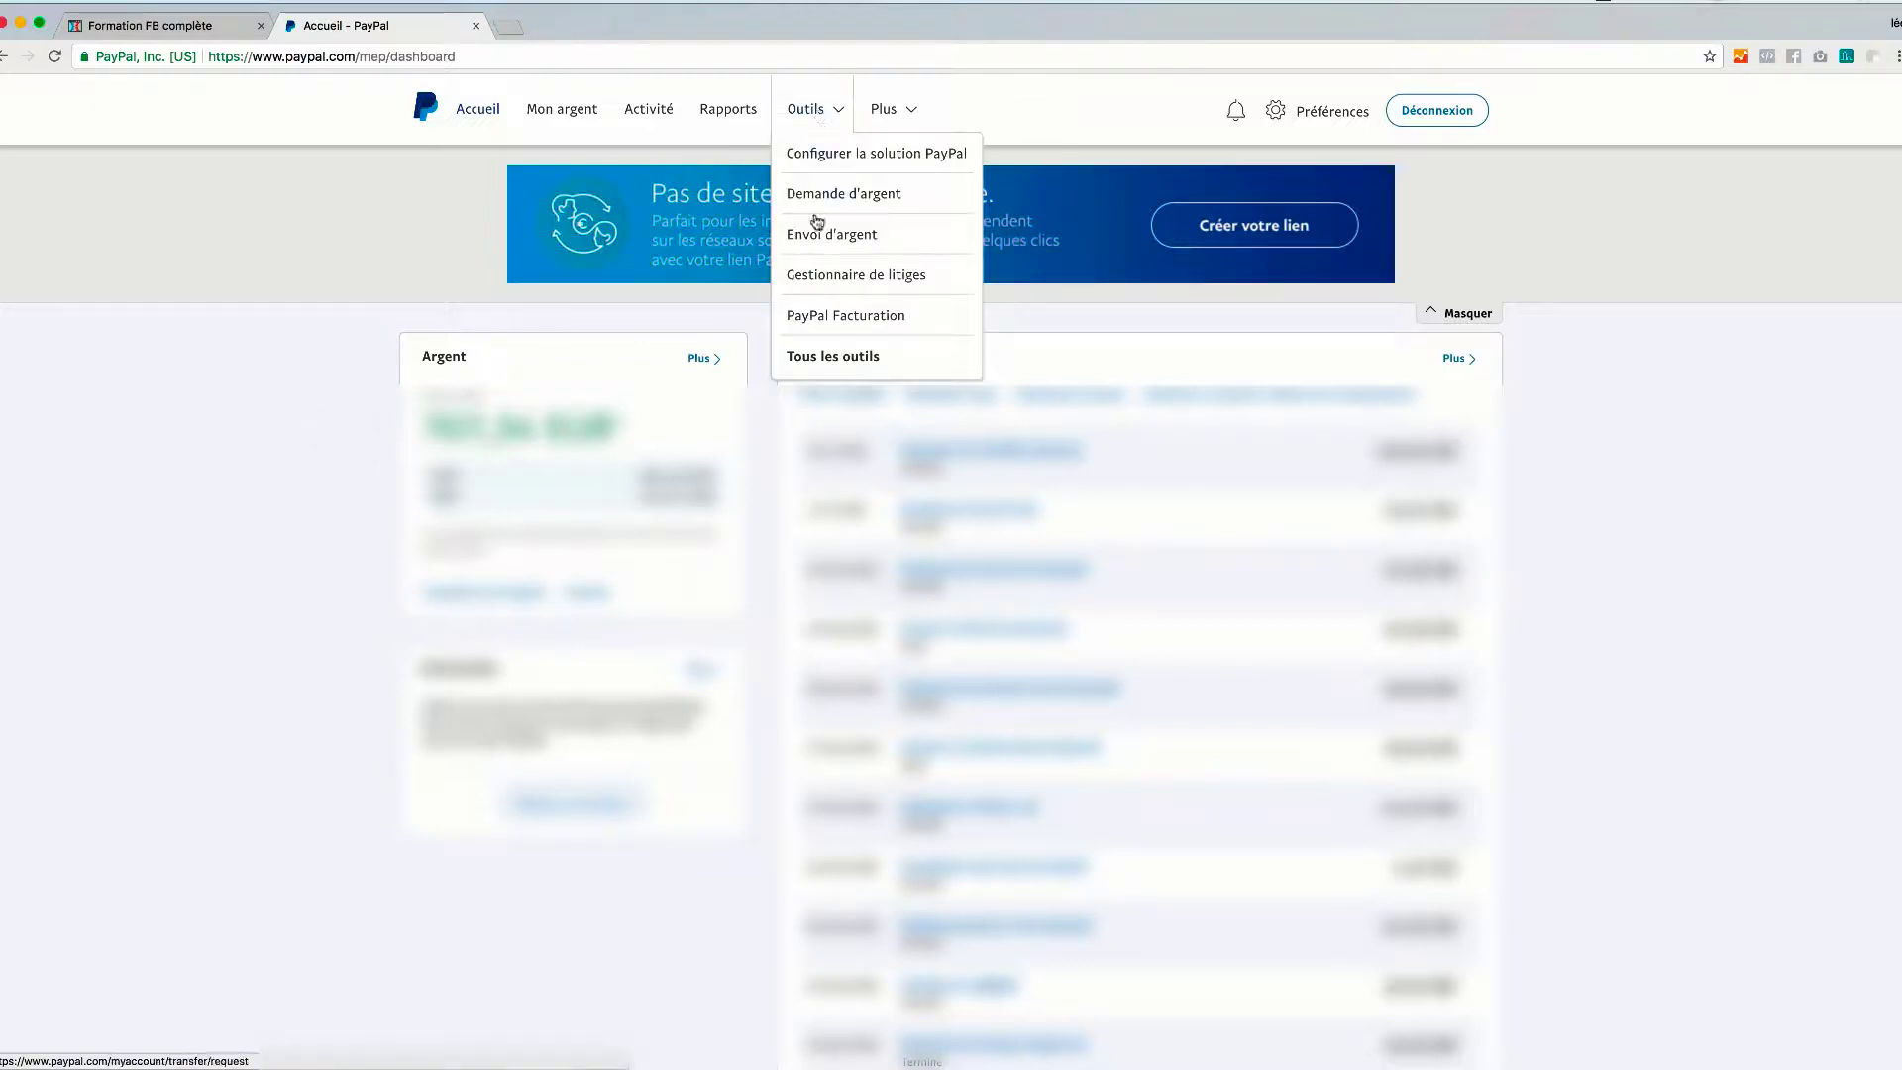
left_click(855, 363)
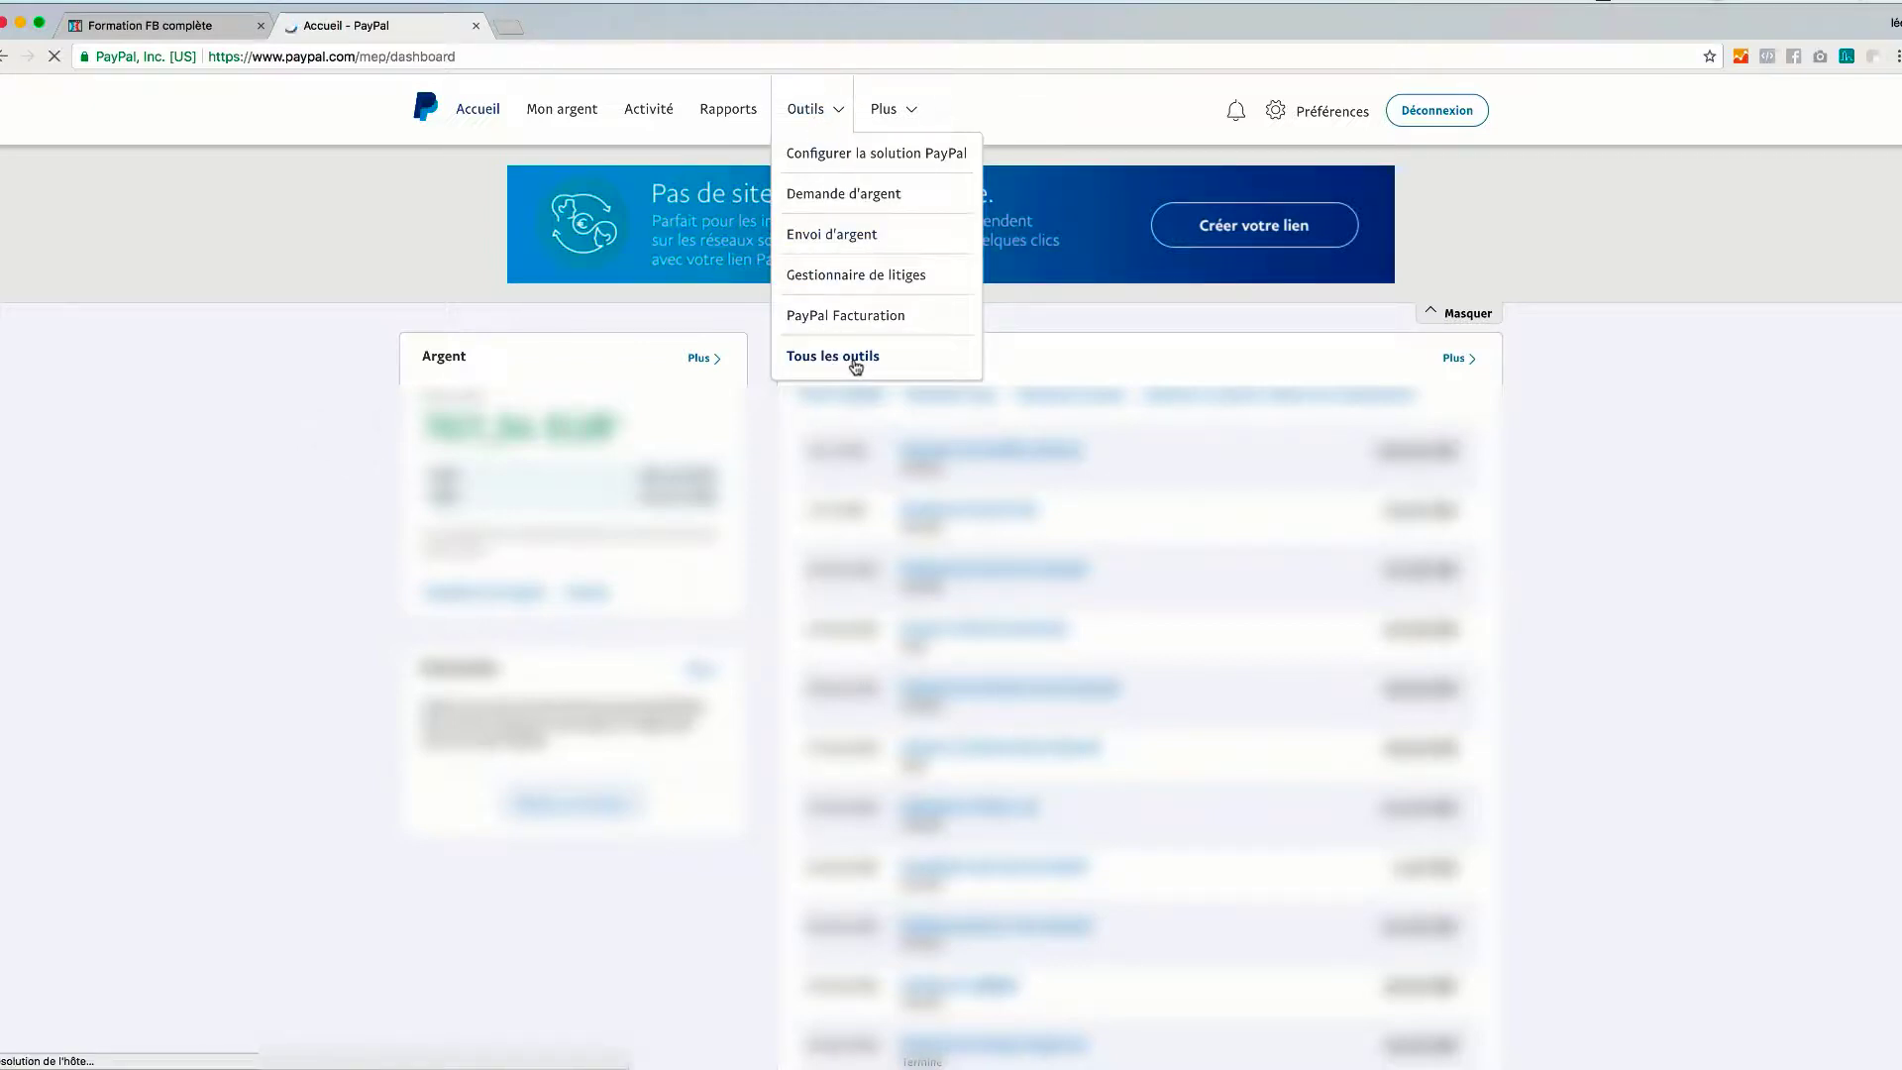
scroll(268, 470, "down", 7)
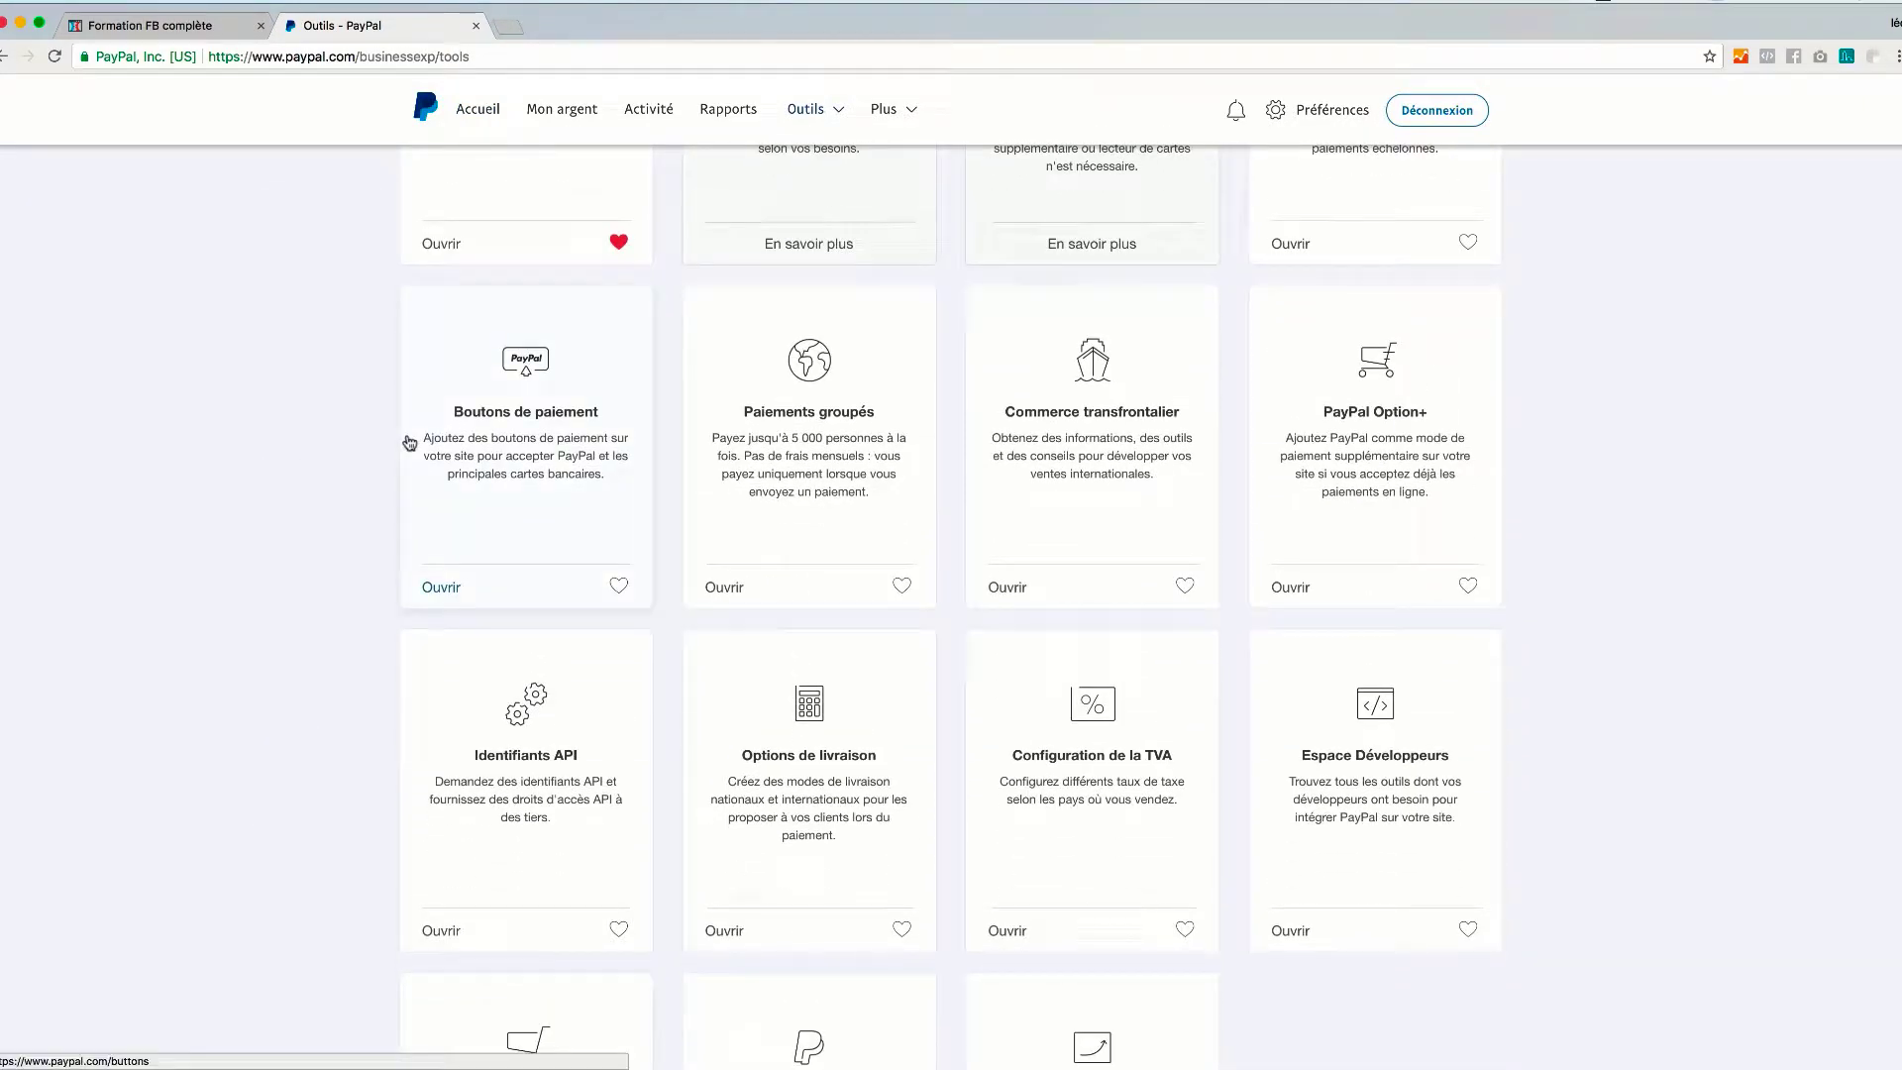
left_click(540, 409)
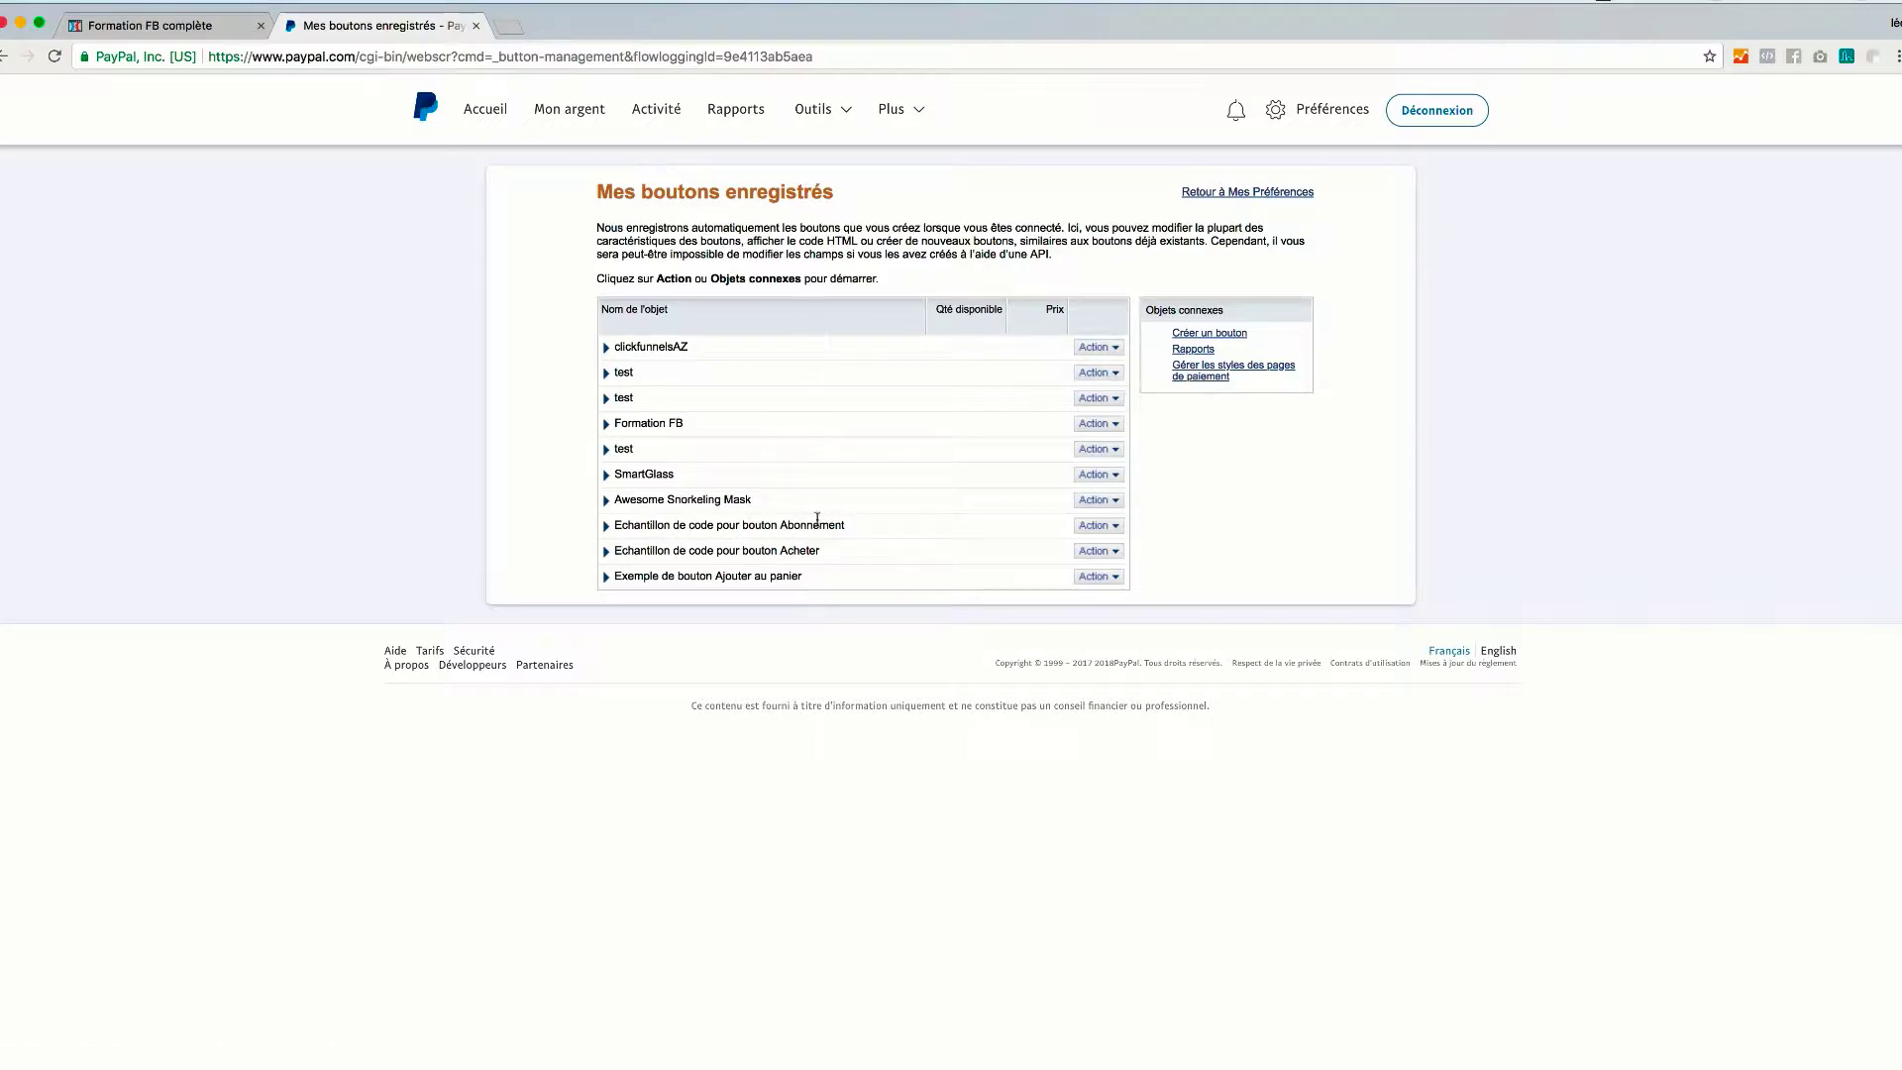
left_click(1232, 337)
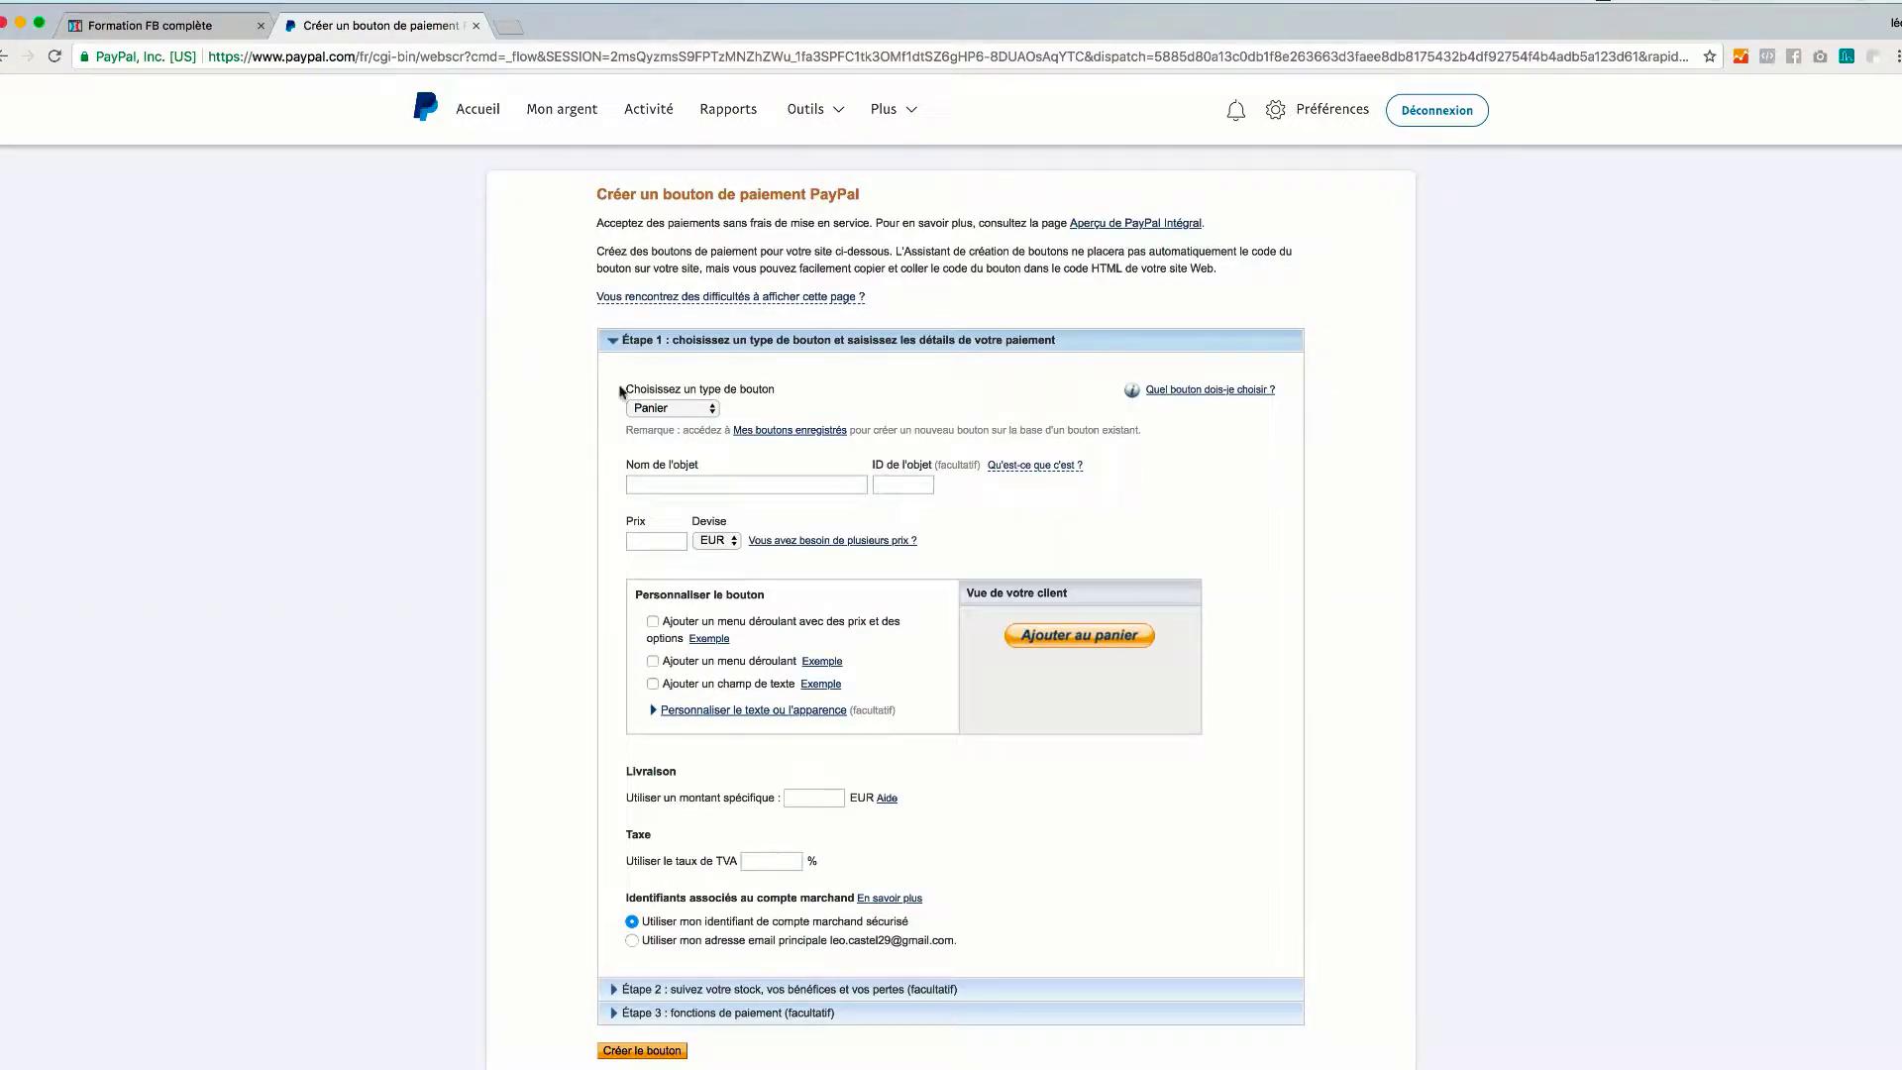
Step: Set the button type to Acheter and enter "formation facebook" as the item name
left_click(715, 410)
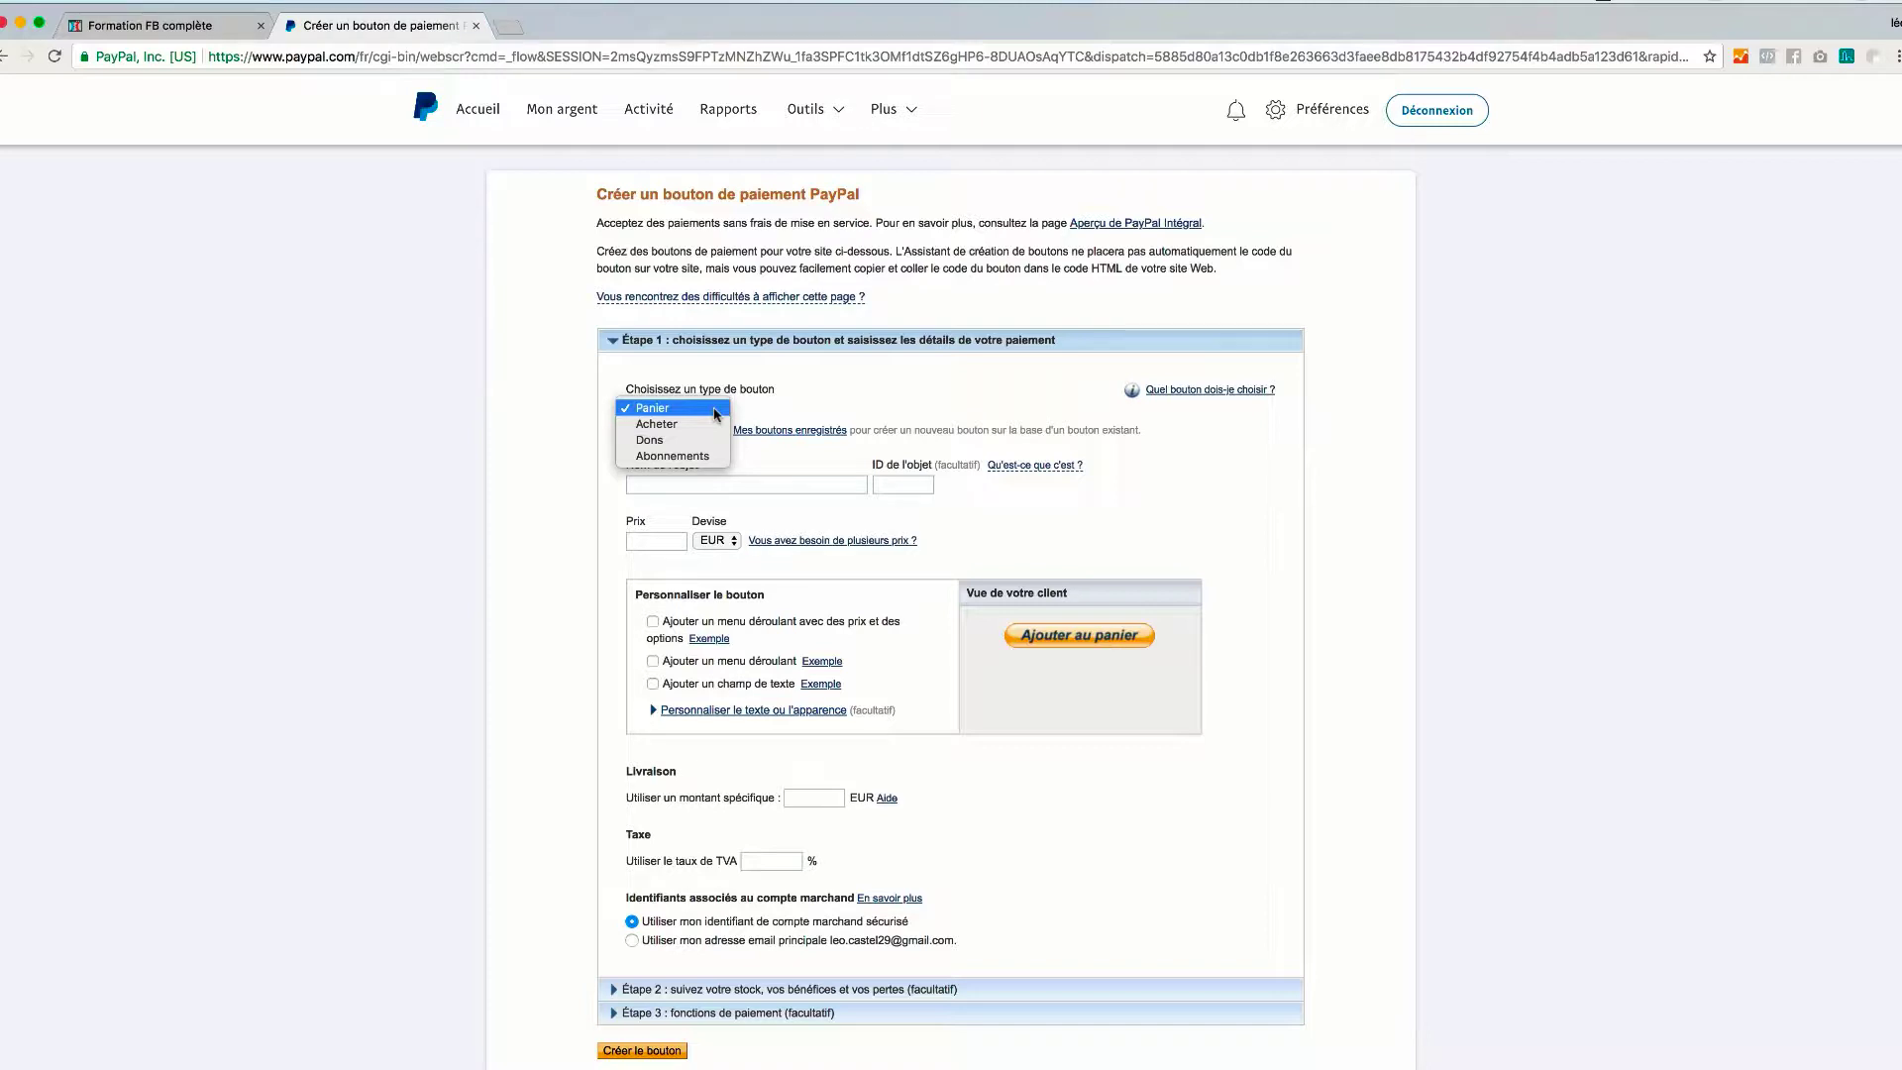
left_click(705, 424)
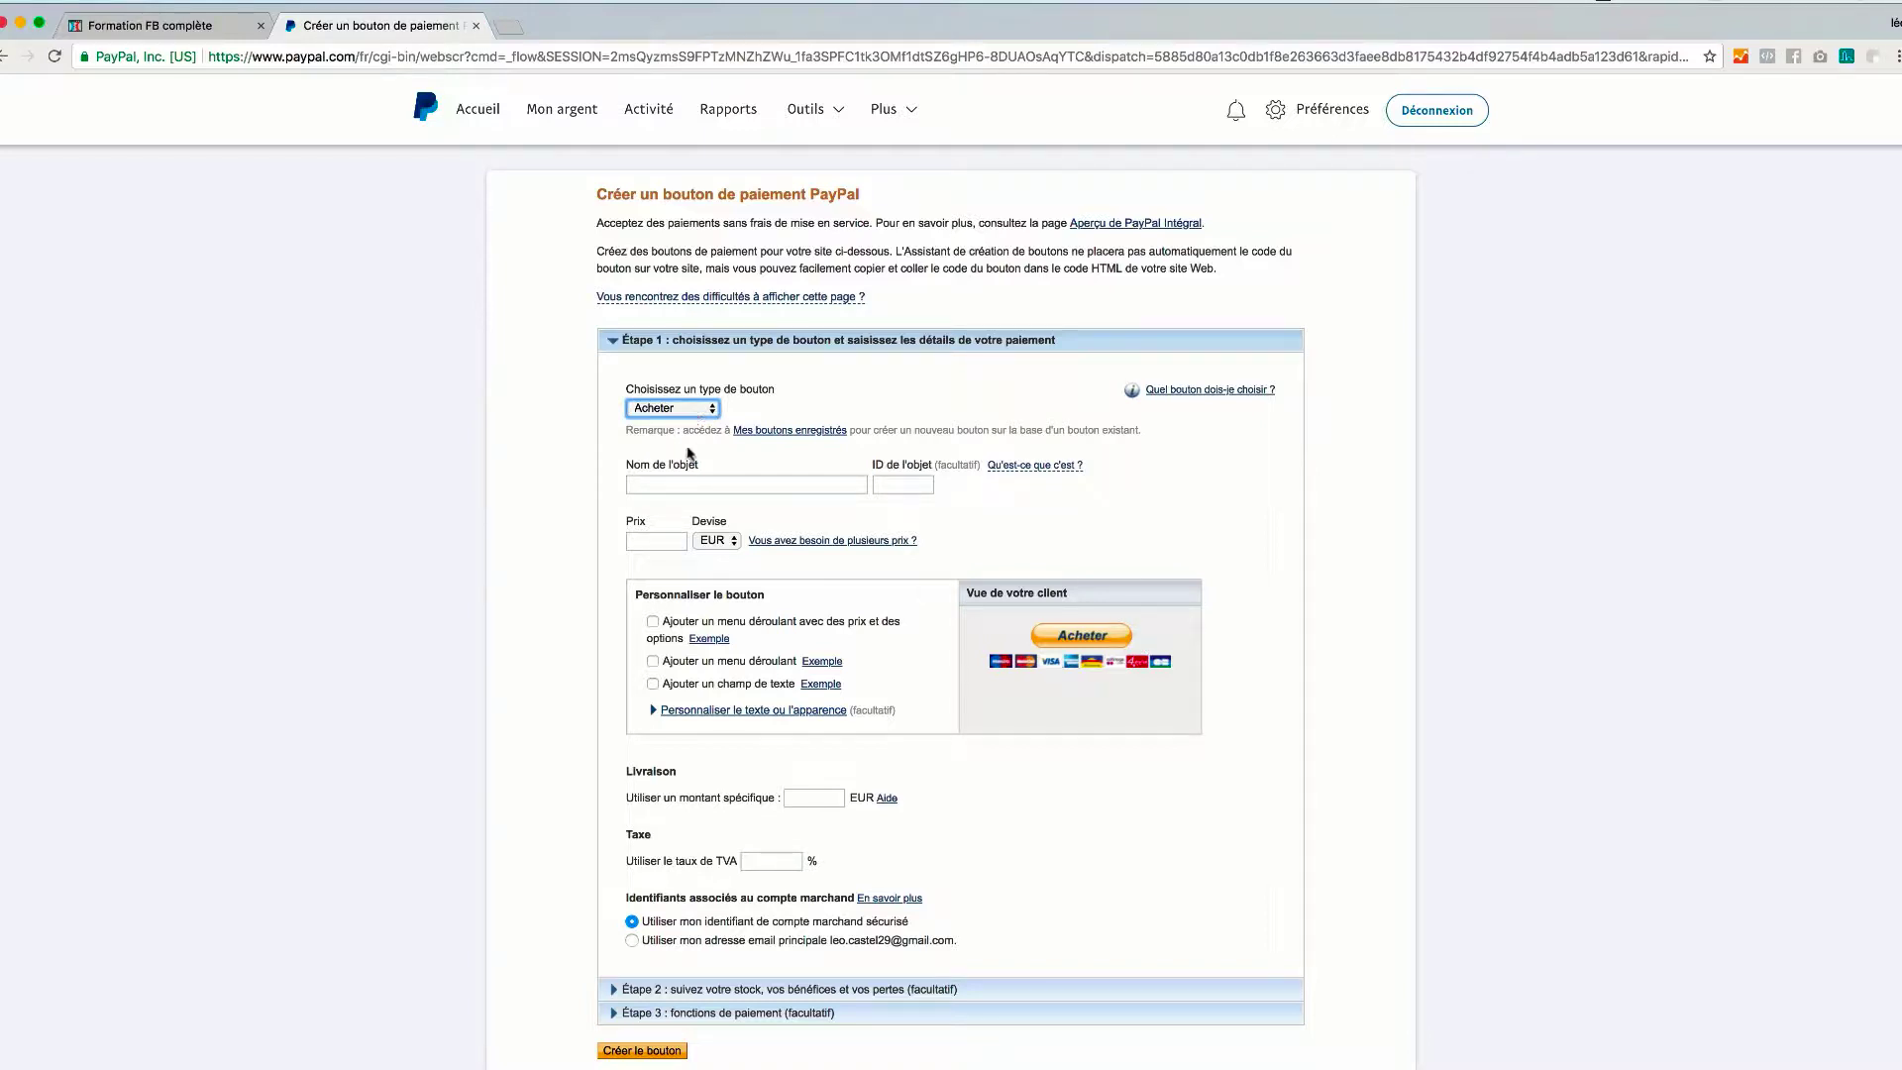
left_click(683, 483)
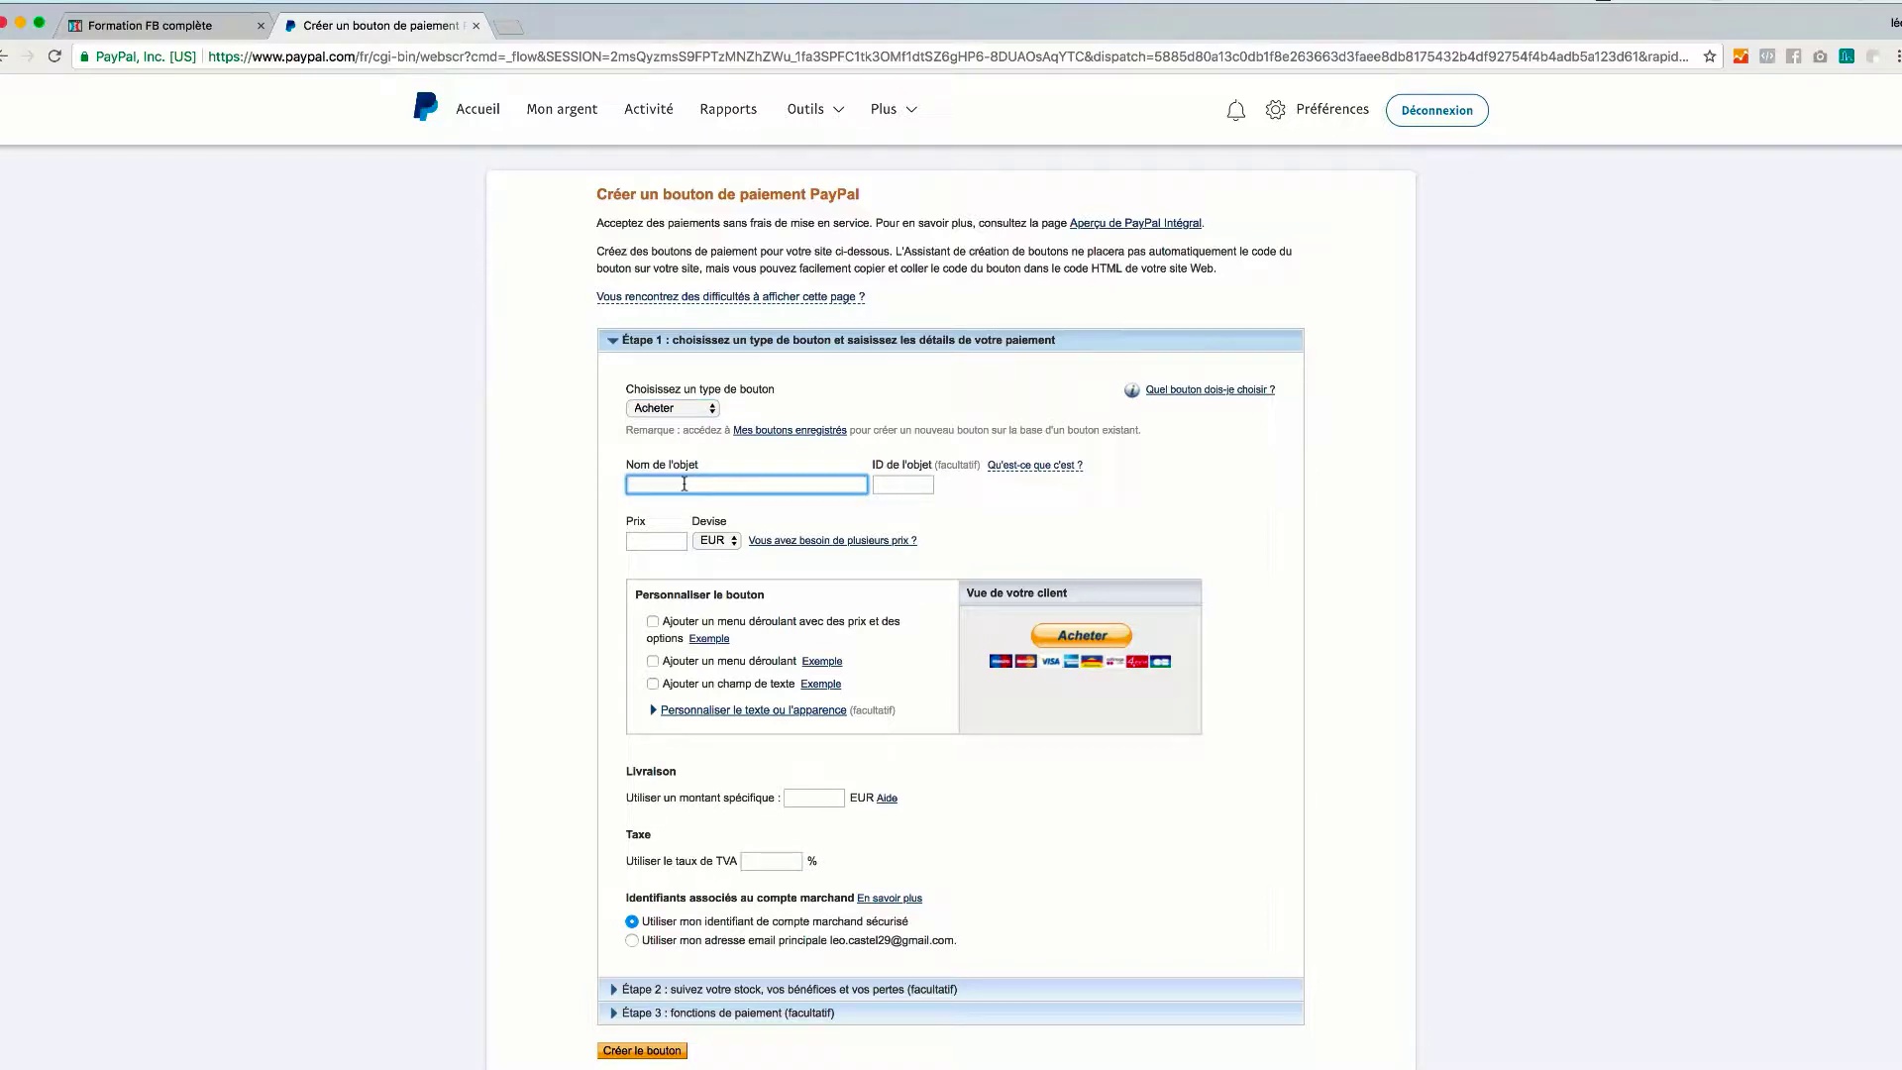
type("formation facebook")
key("Tab")
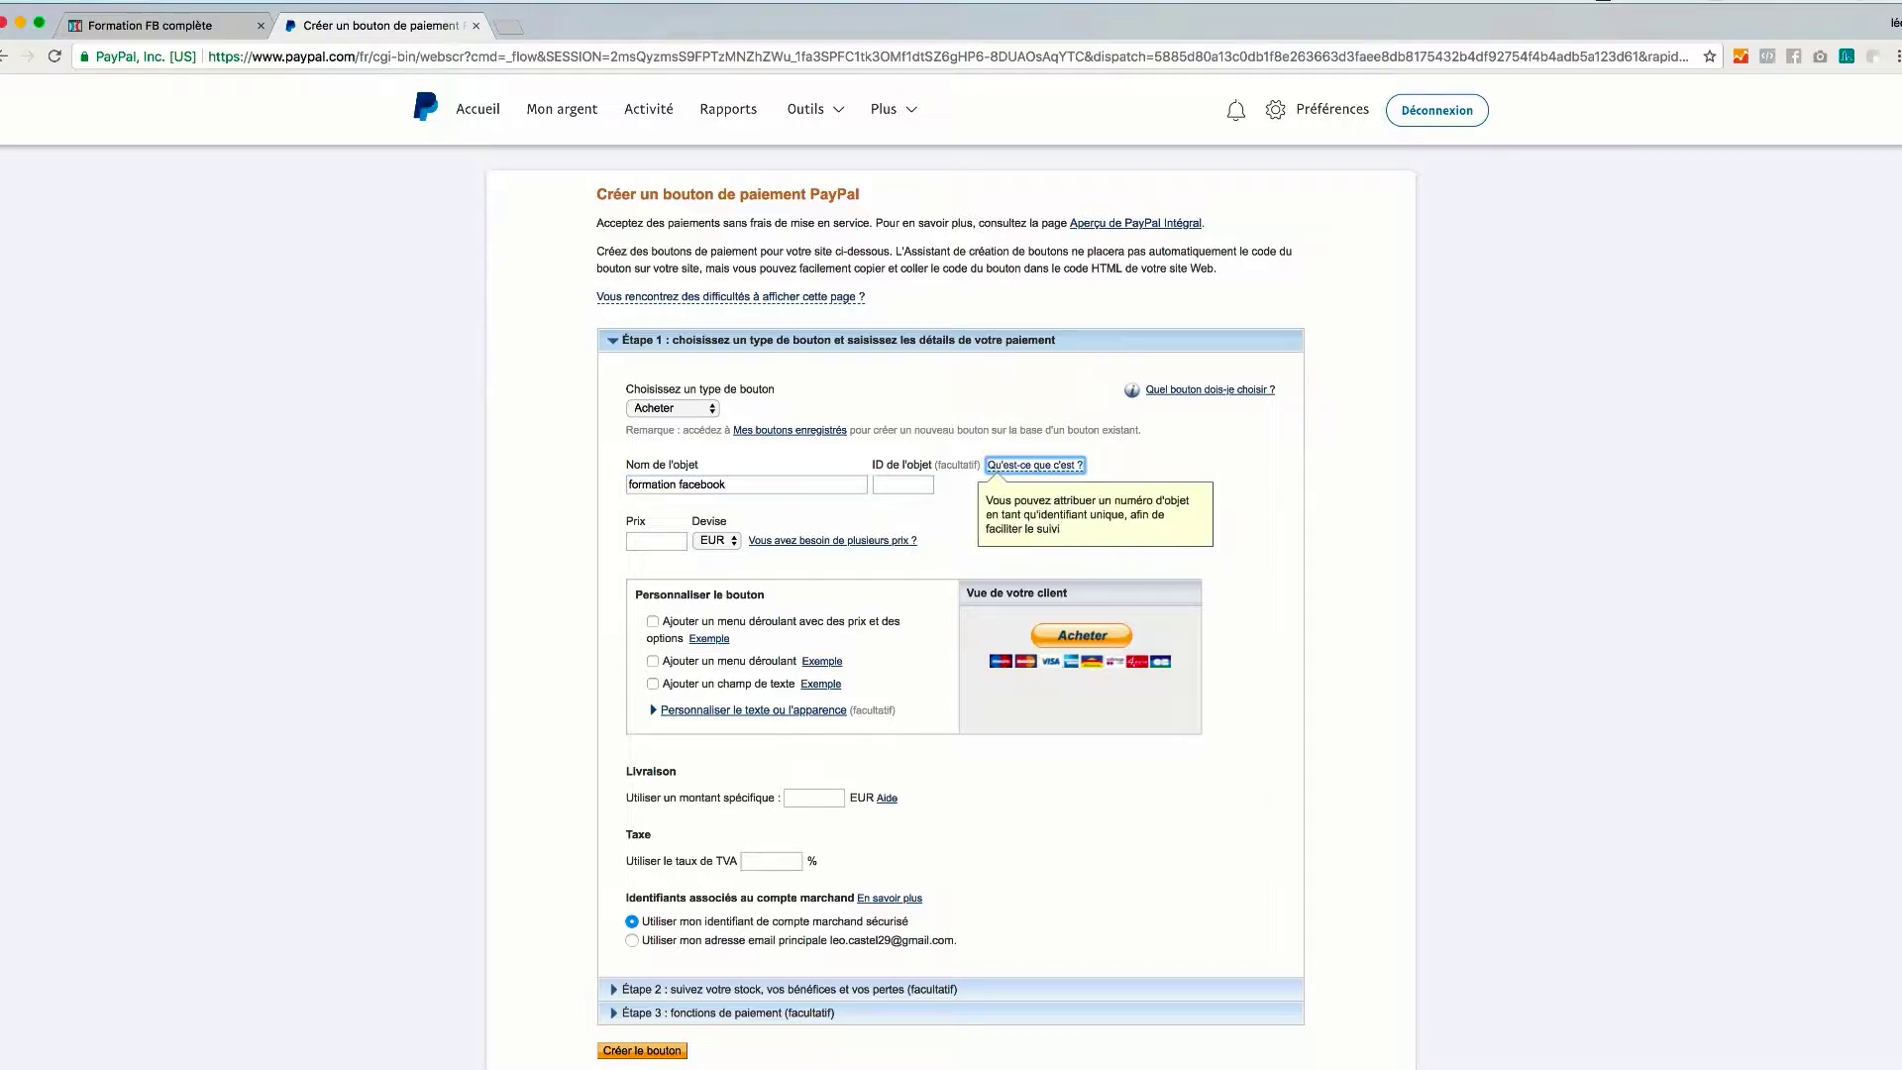
Step: Set the item ID to 4321 and the price to 67 EUR
left_click(917, 486)
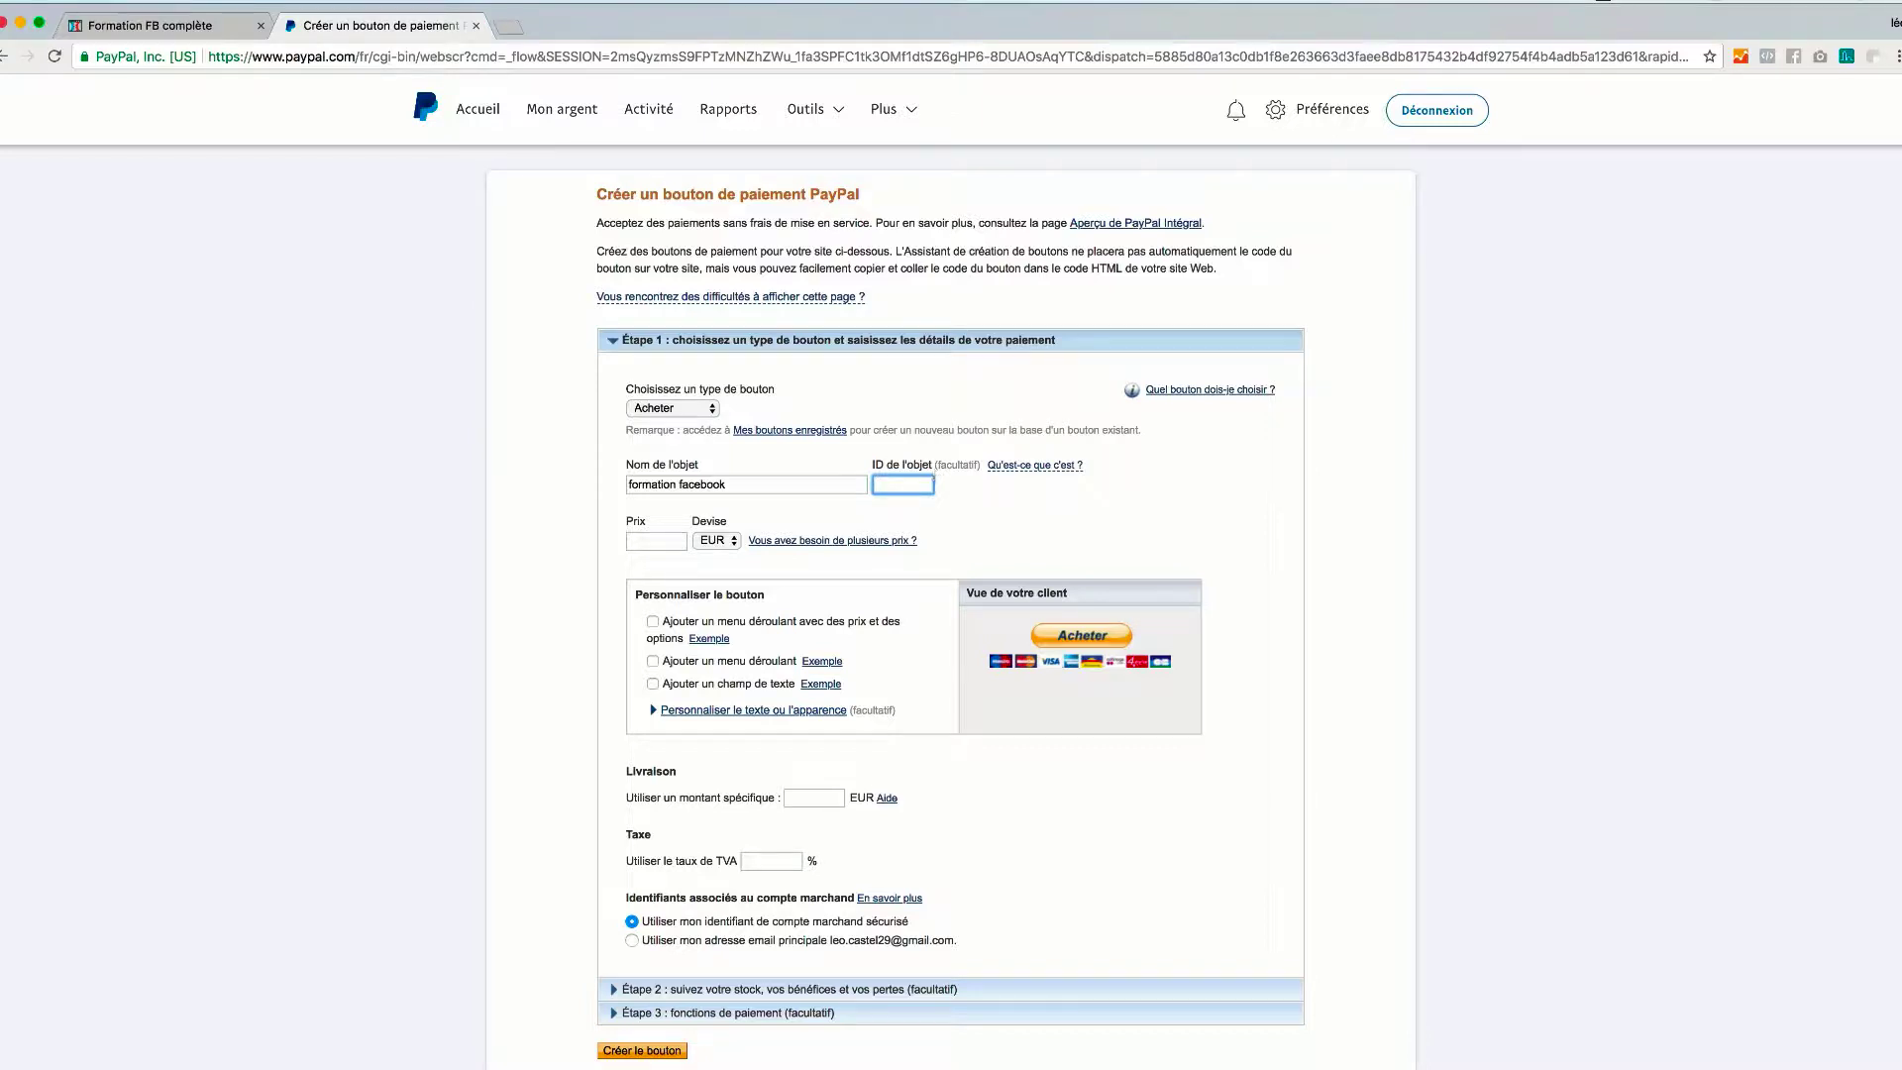
type("4321")
left_click(966, 509)
left_click(678, 541)
type("67")
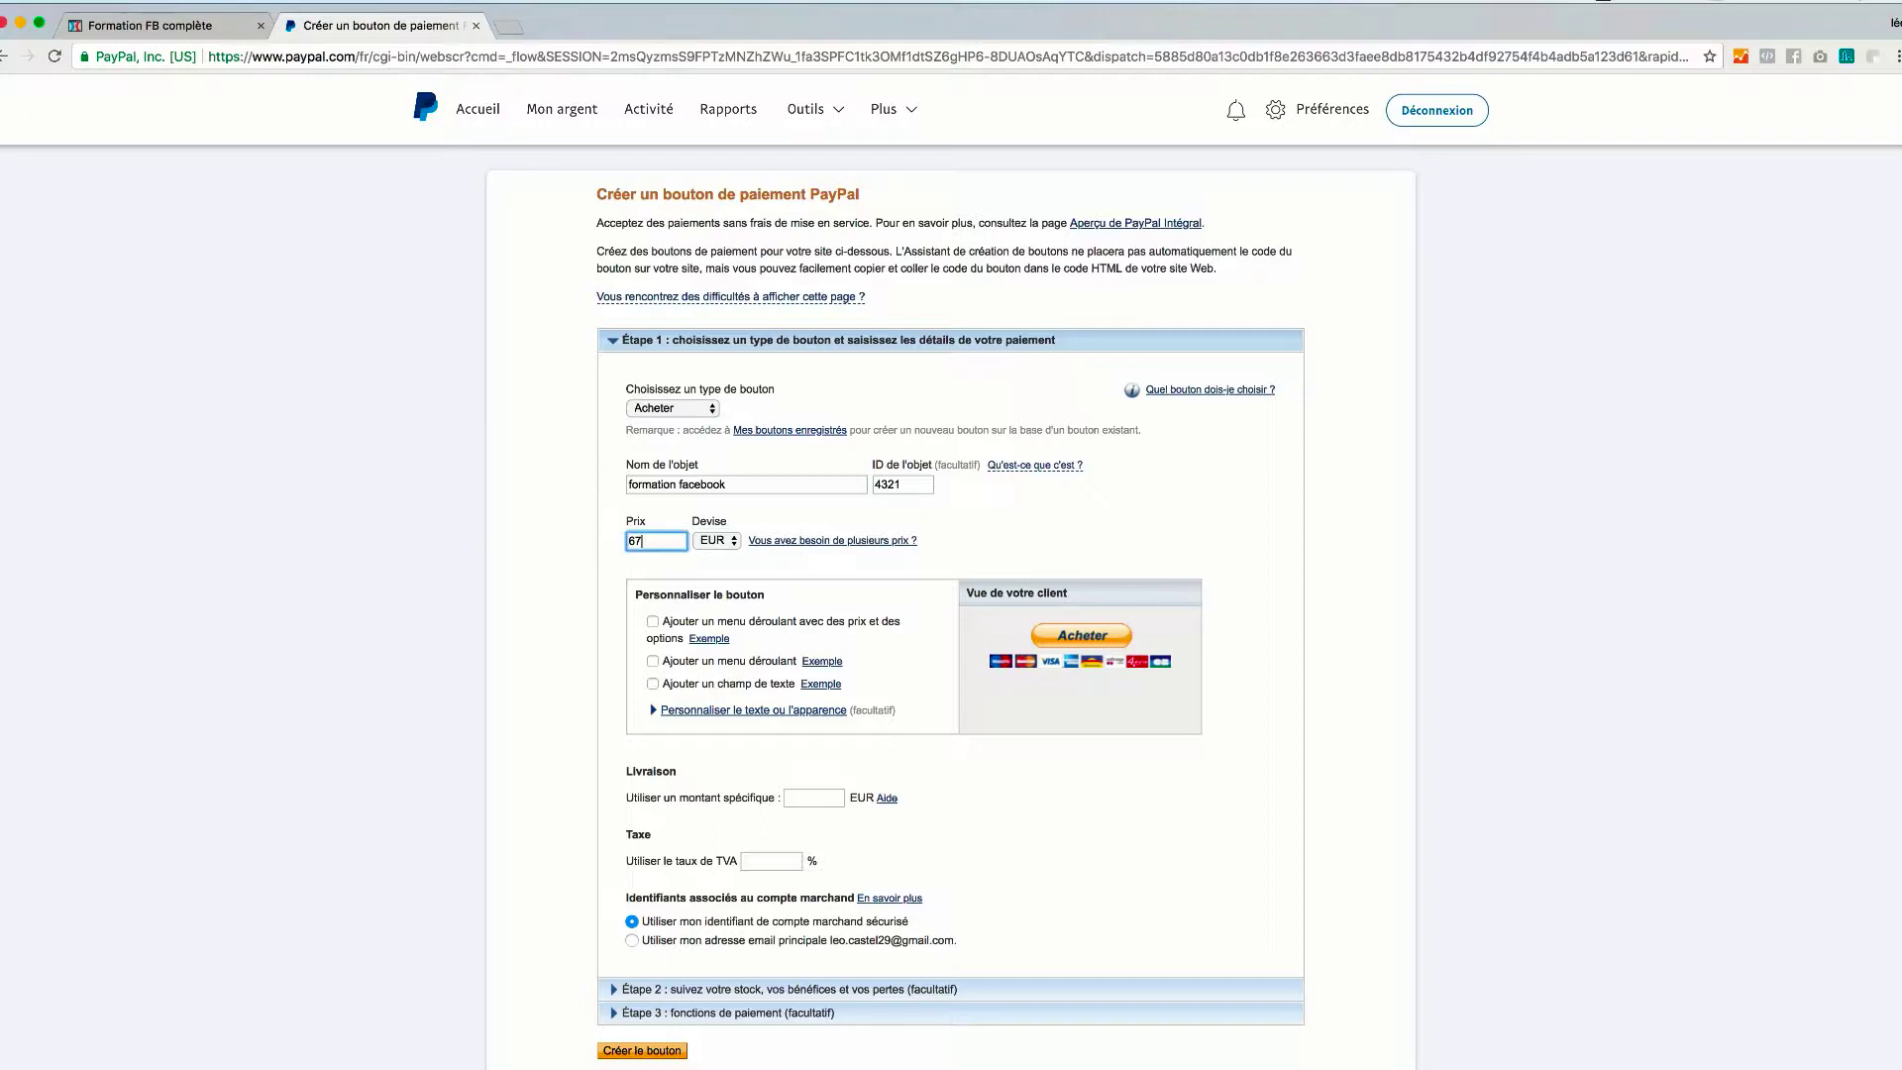
left_click(597, 562)
Step: Customize the button's appearance by hiding the card logos and keeping the standard button size
scroll(601, 586, "down", 3)
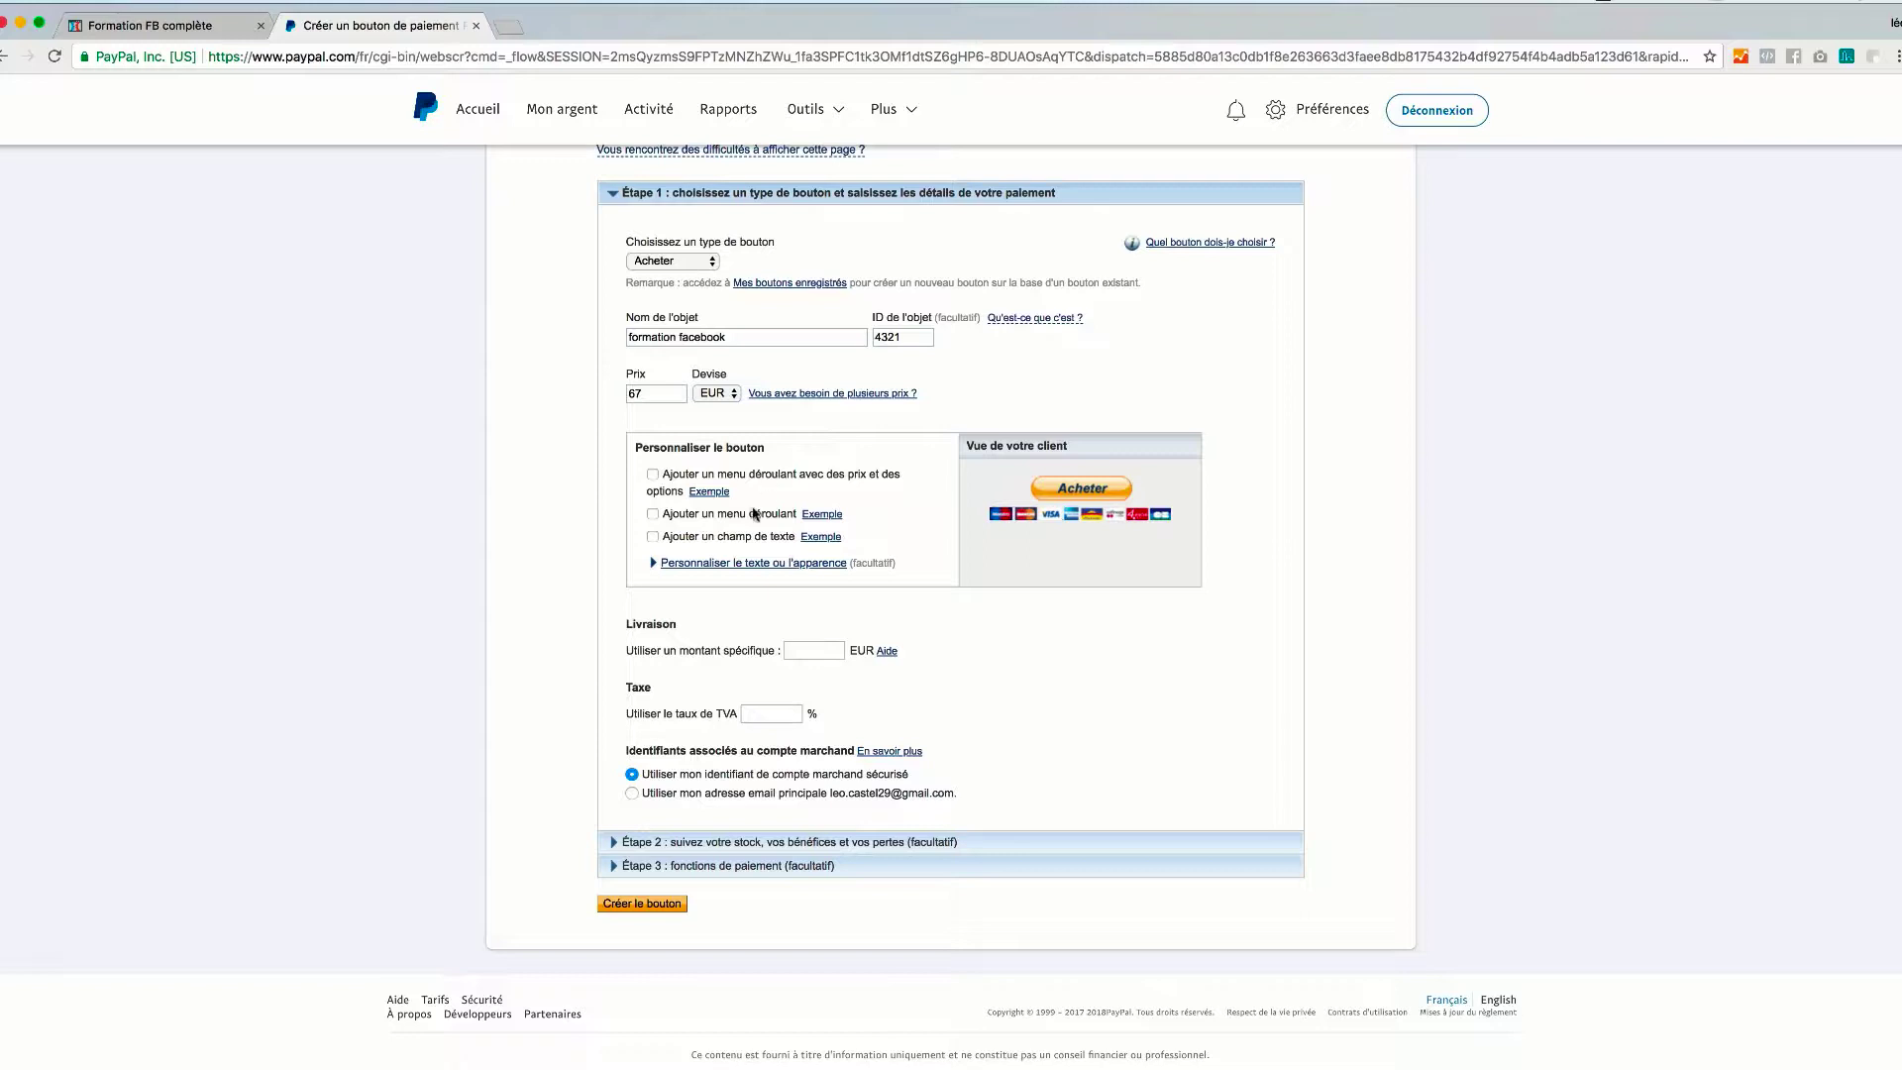
left_click(777, 564)
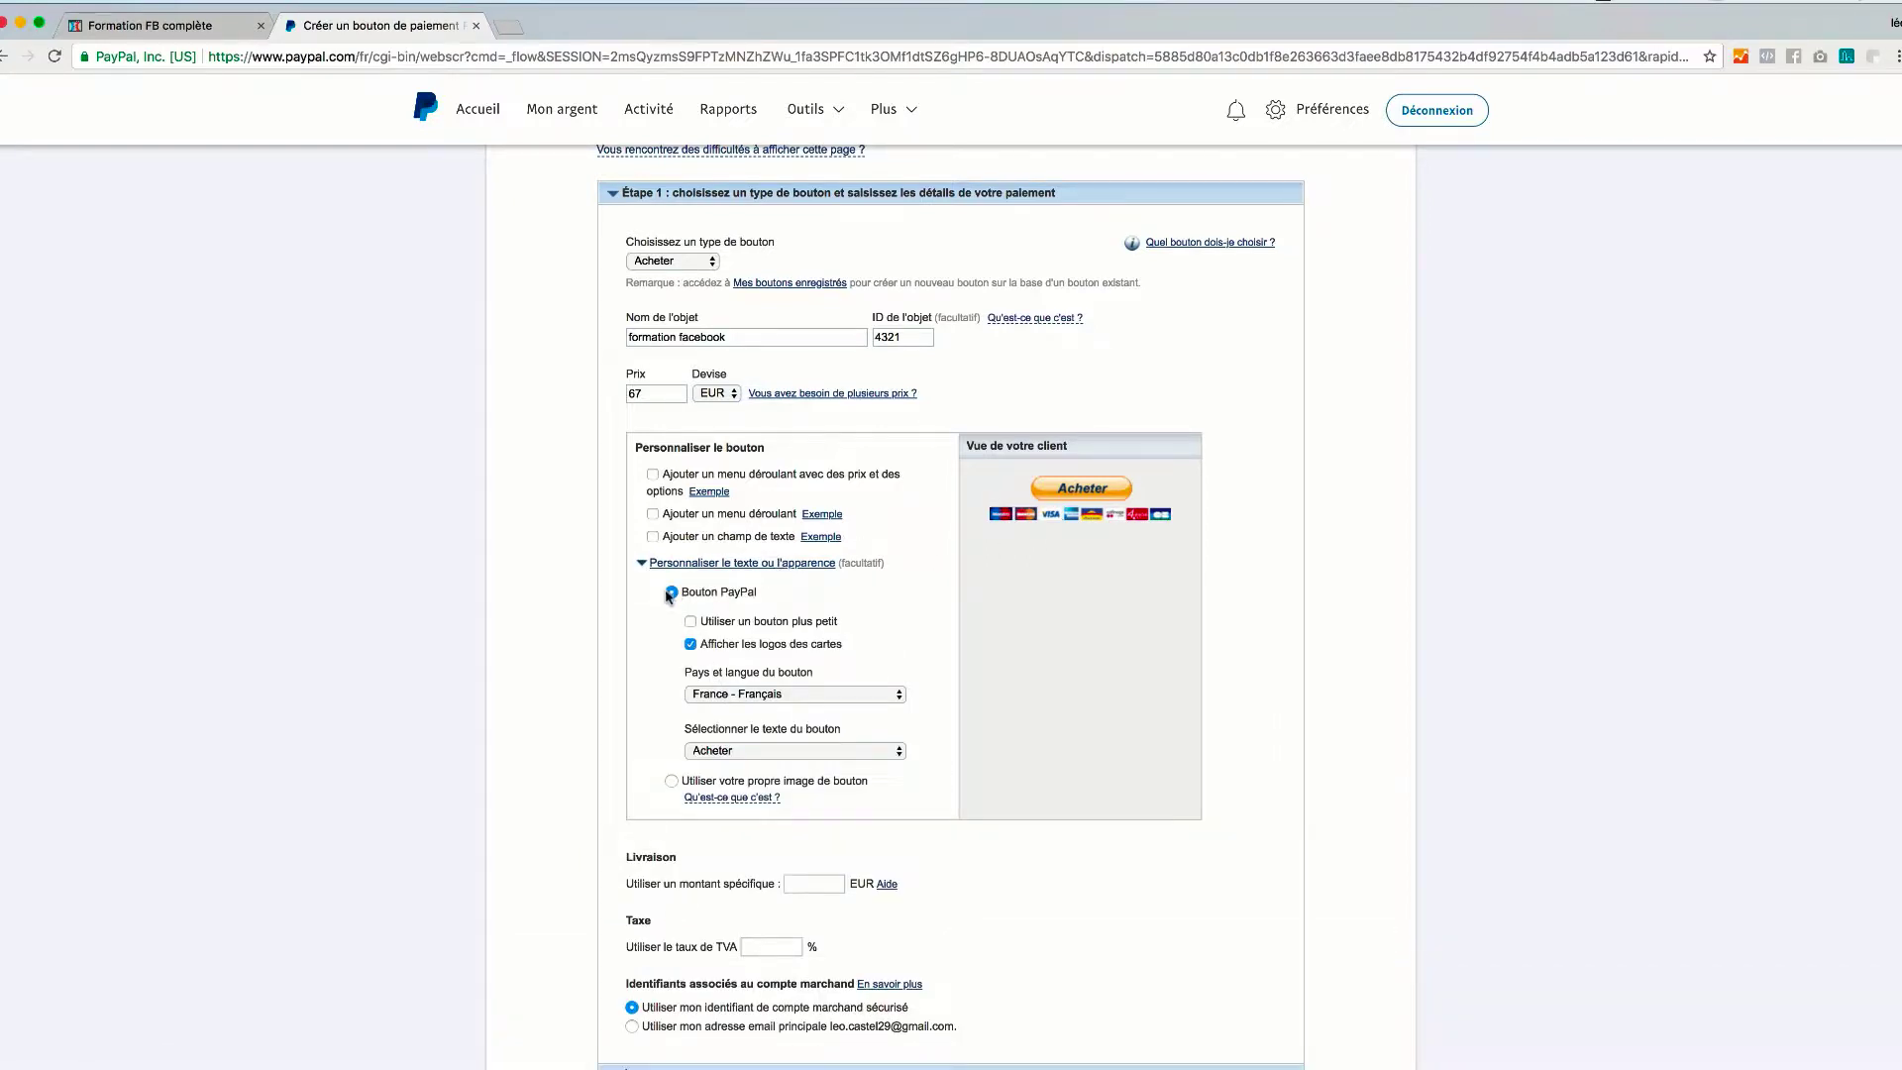
left_click(692, 622)
left_click(691, 622)
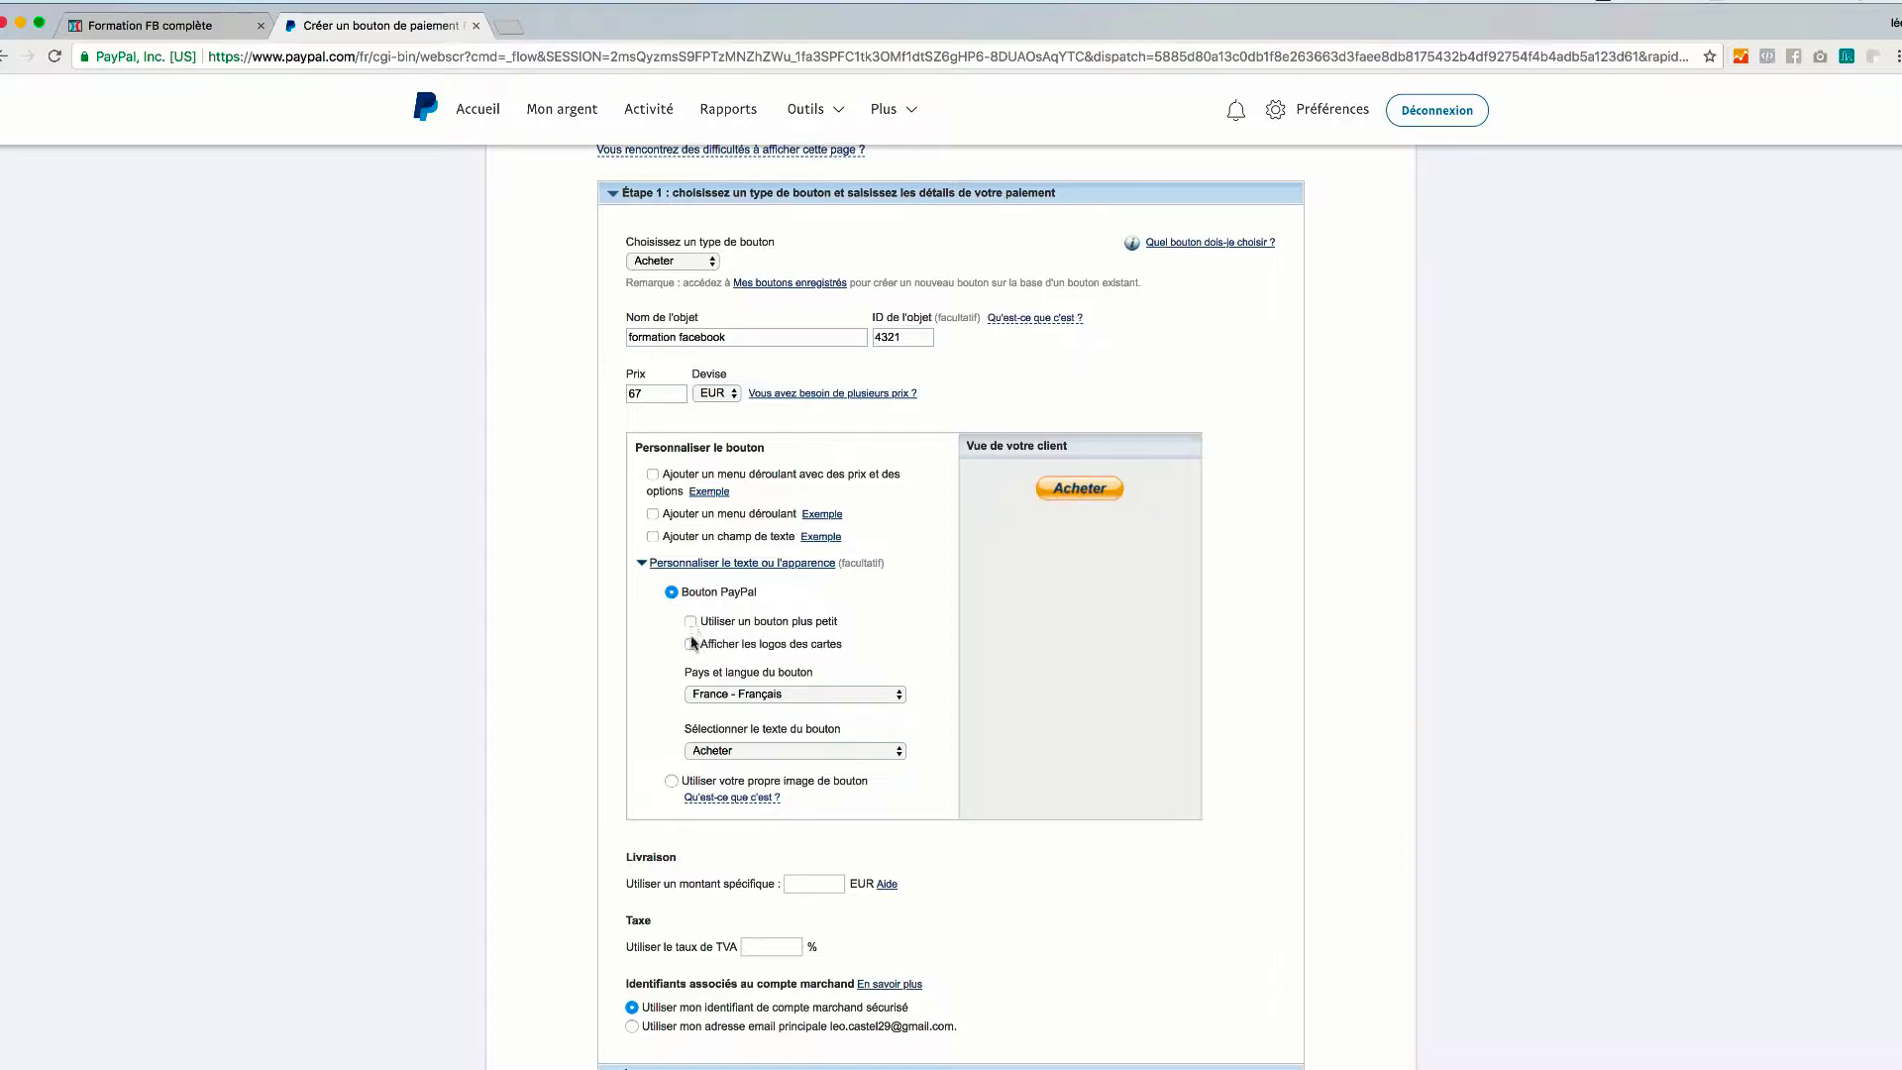
left_click(691, 644)
left_click(691, 622)
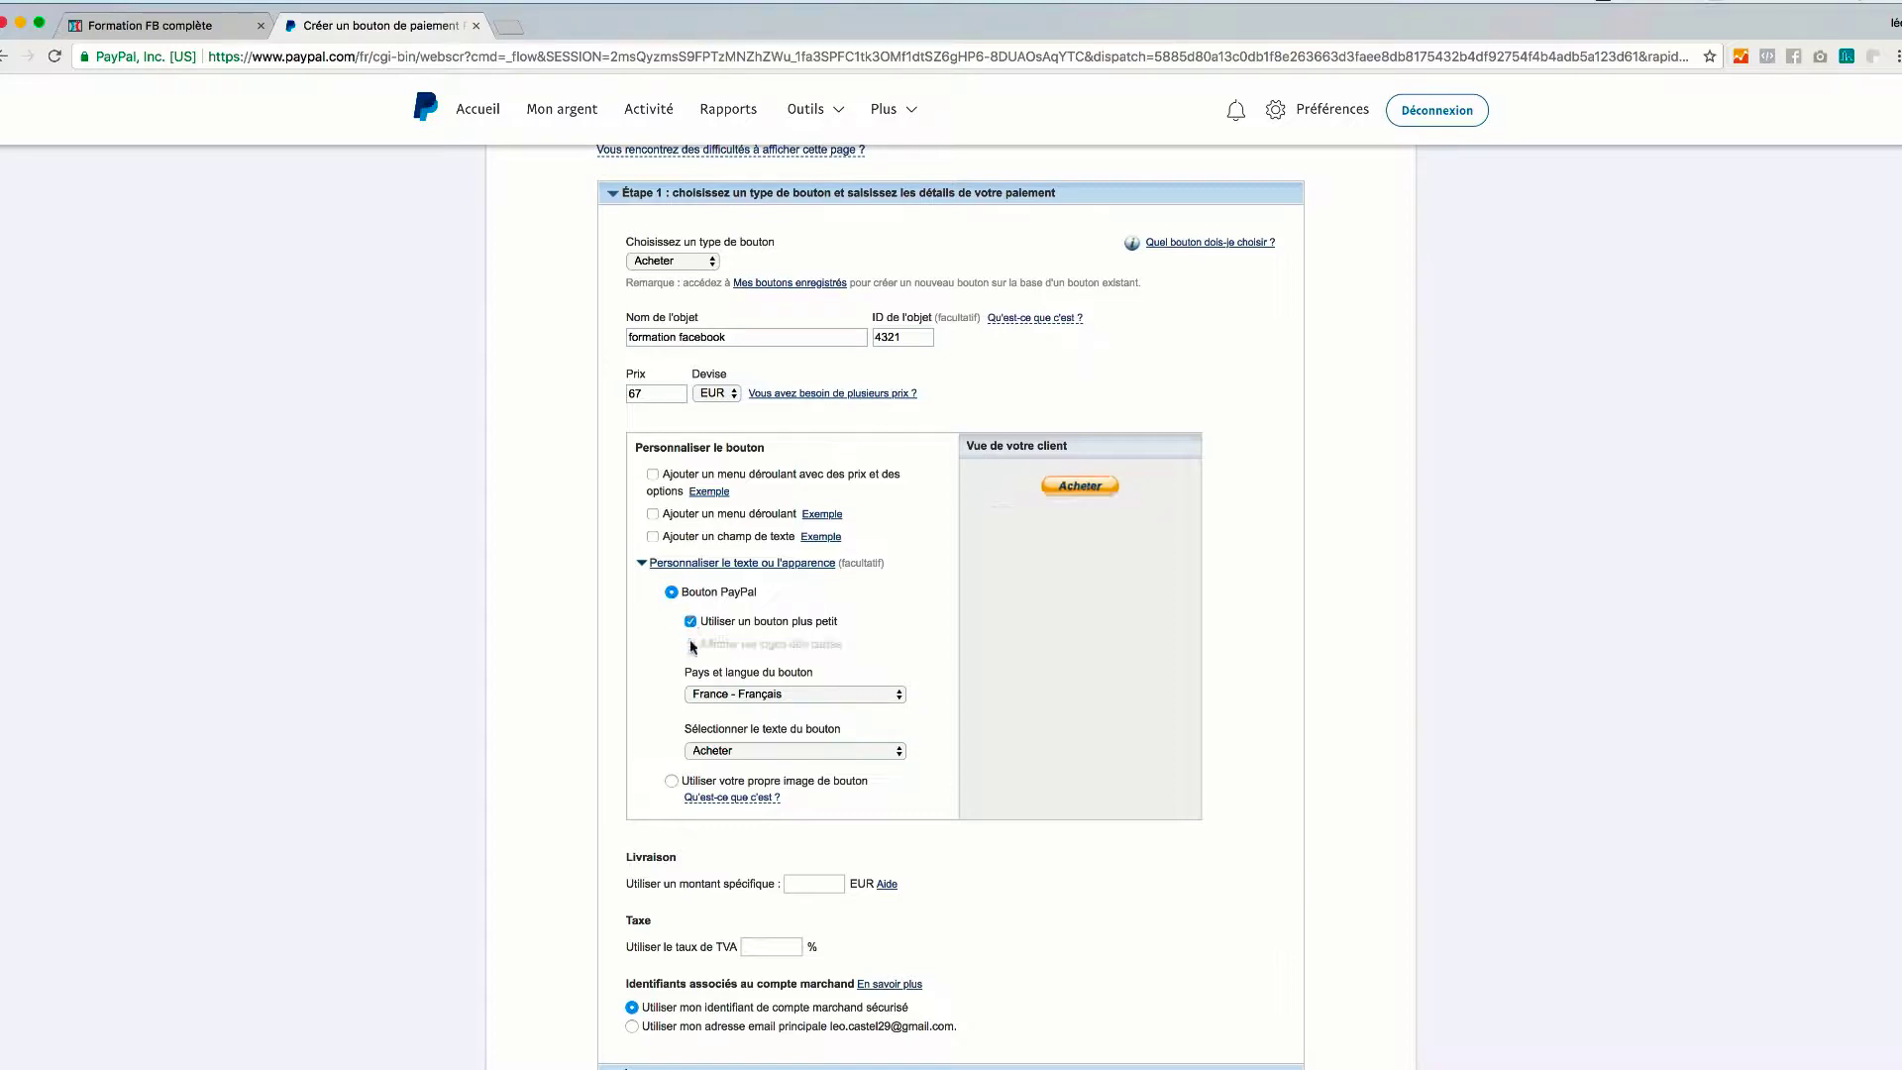
left_click(691, 622)
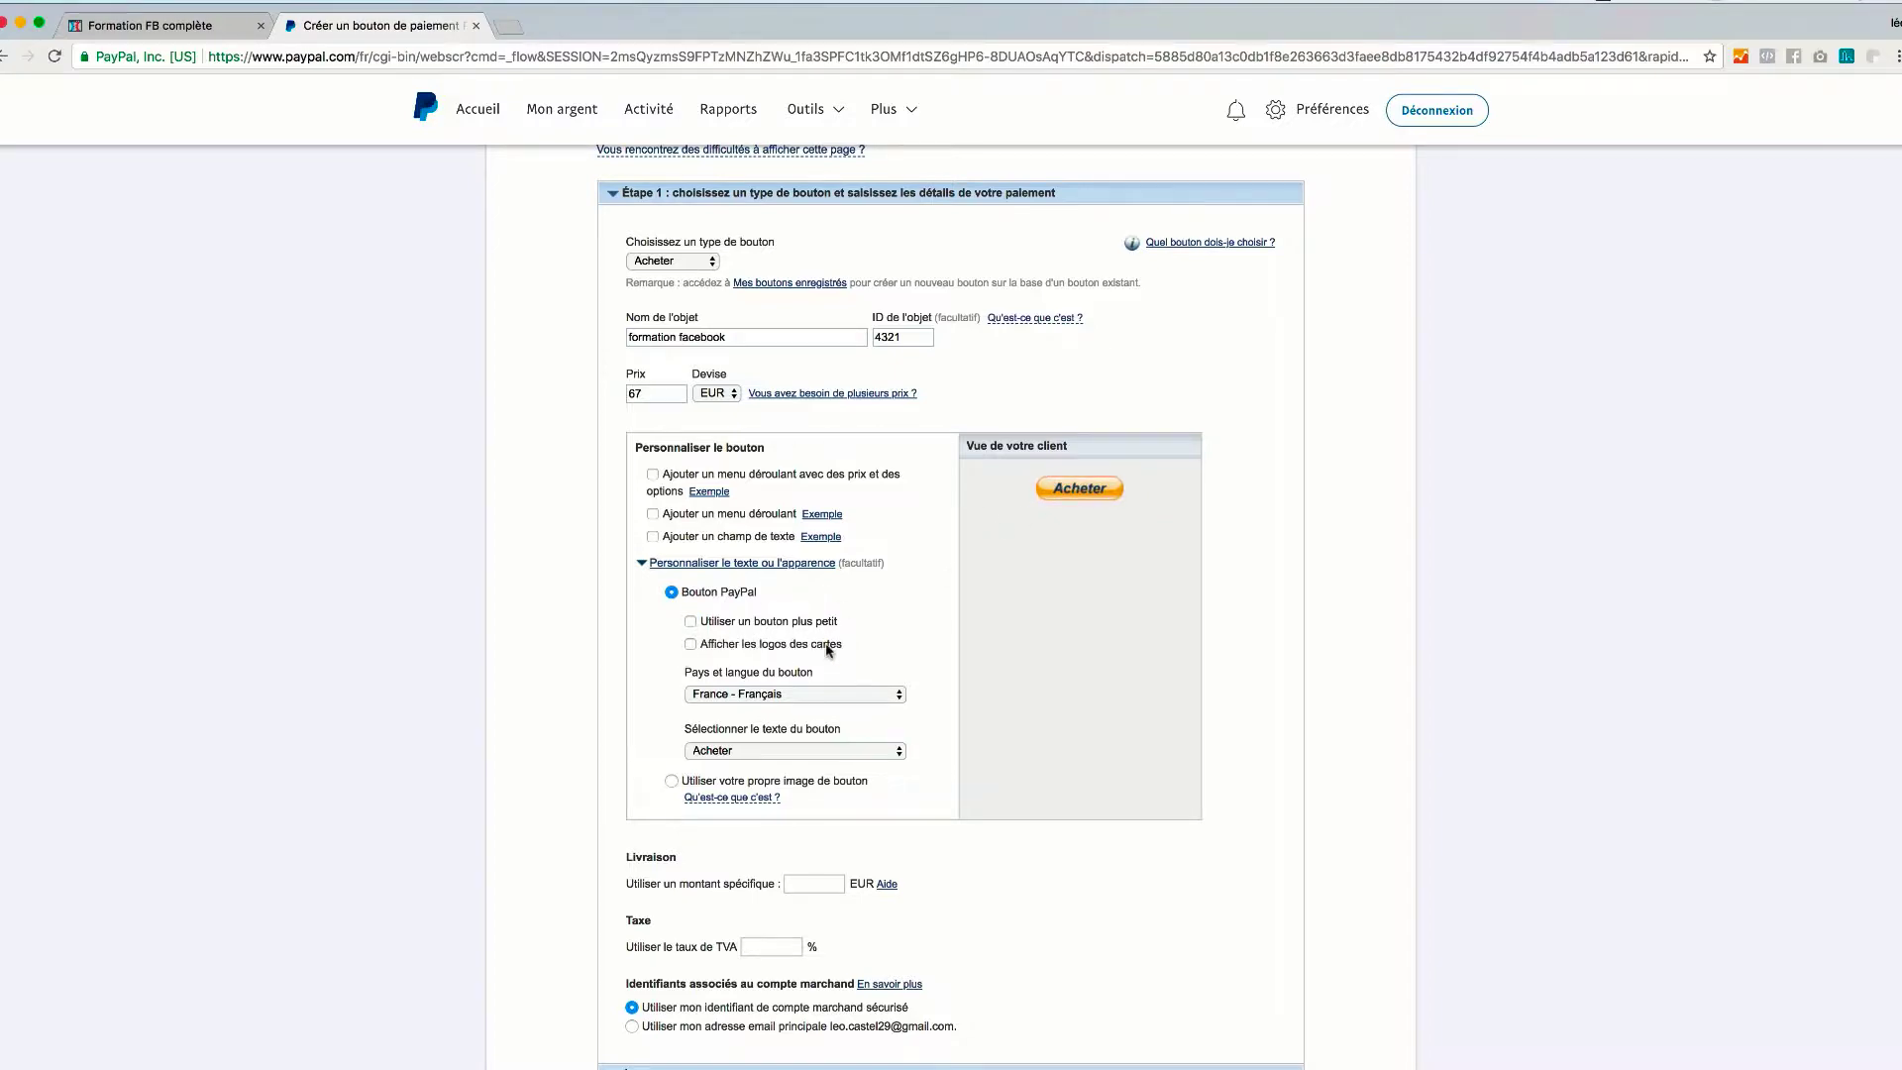
Step: In the optional step 3 payment features, set customer special instructions and the delivery address requirement to Non
scroll(829, 649, "down", 5)
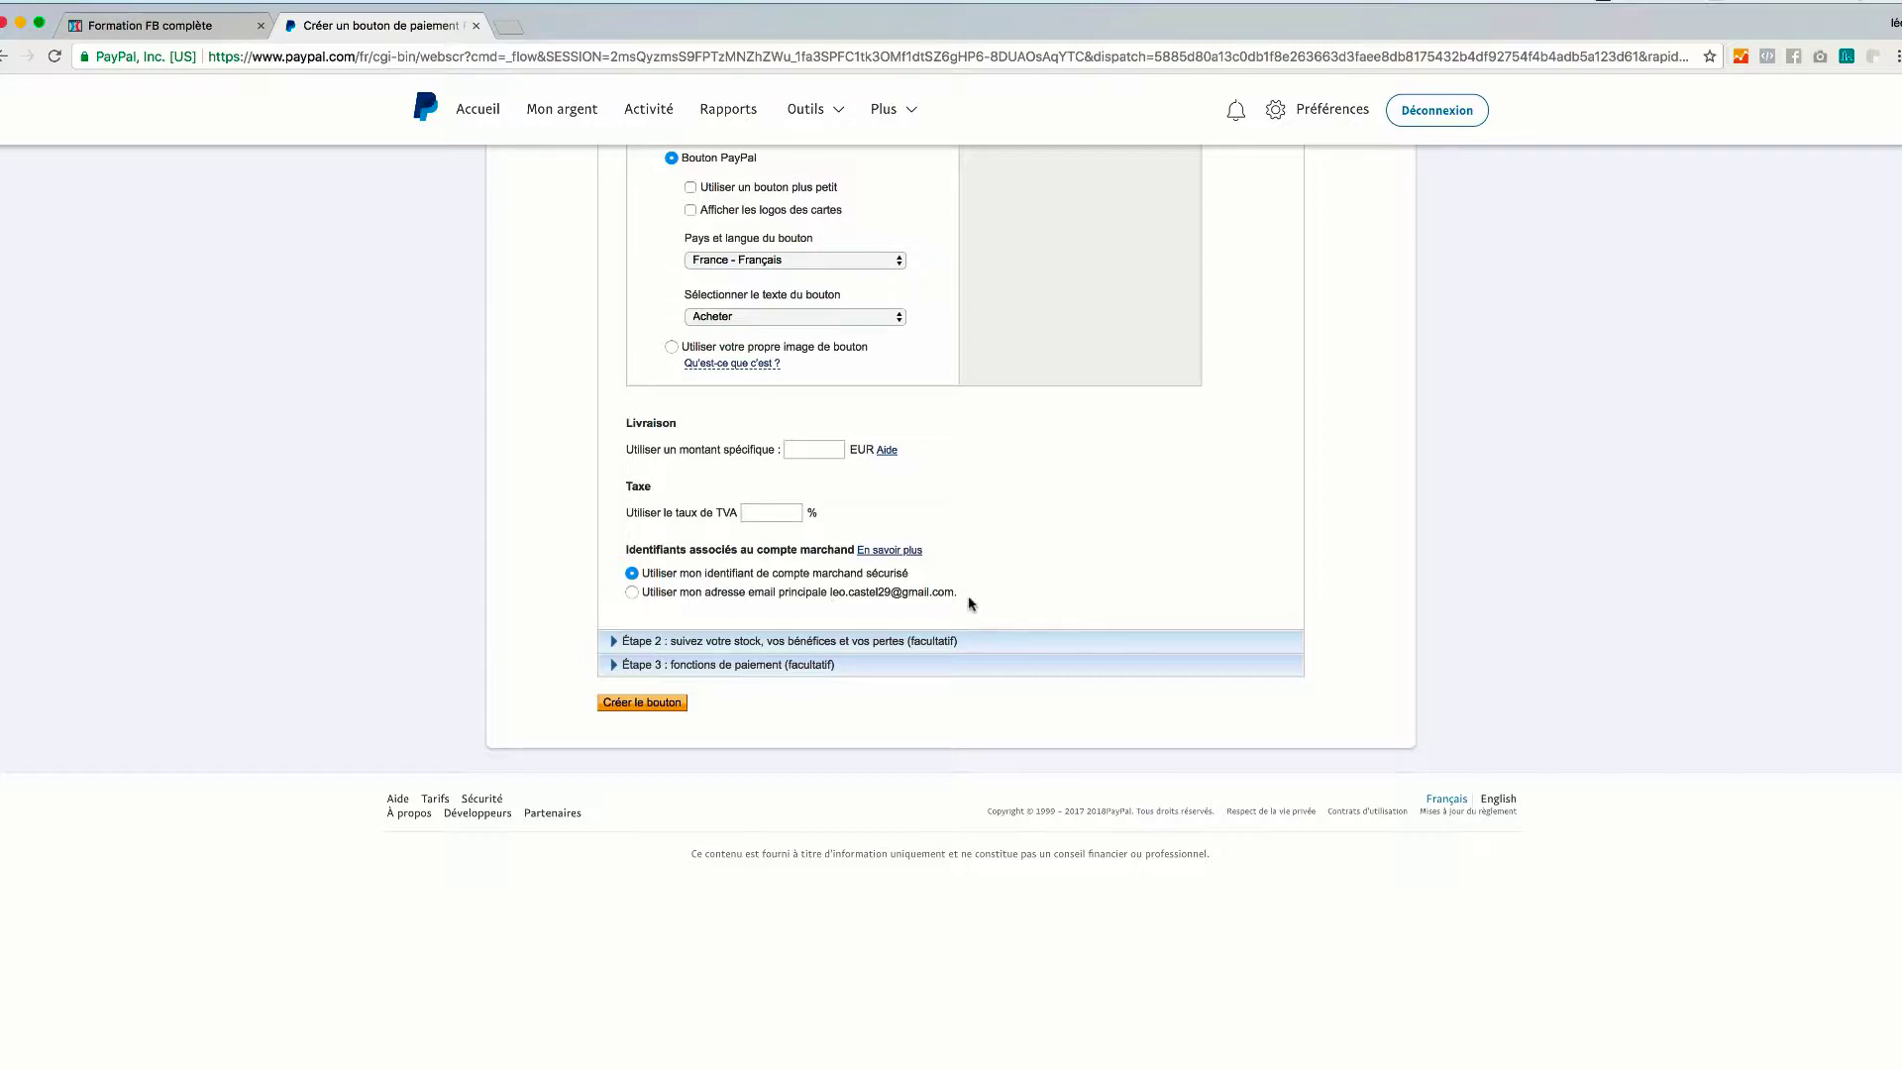
left_click(650, 642)
scroll(634, 644, "down", 5)
scroll(600, 507, "up", 2)
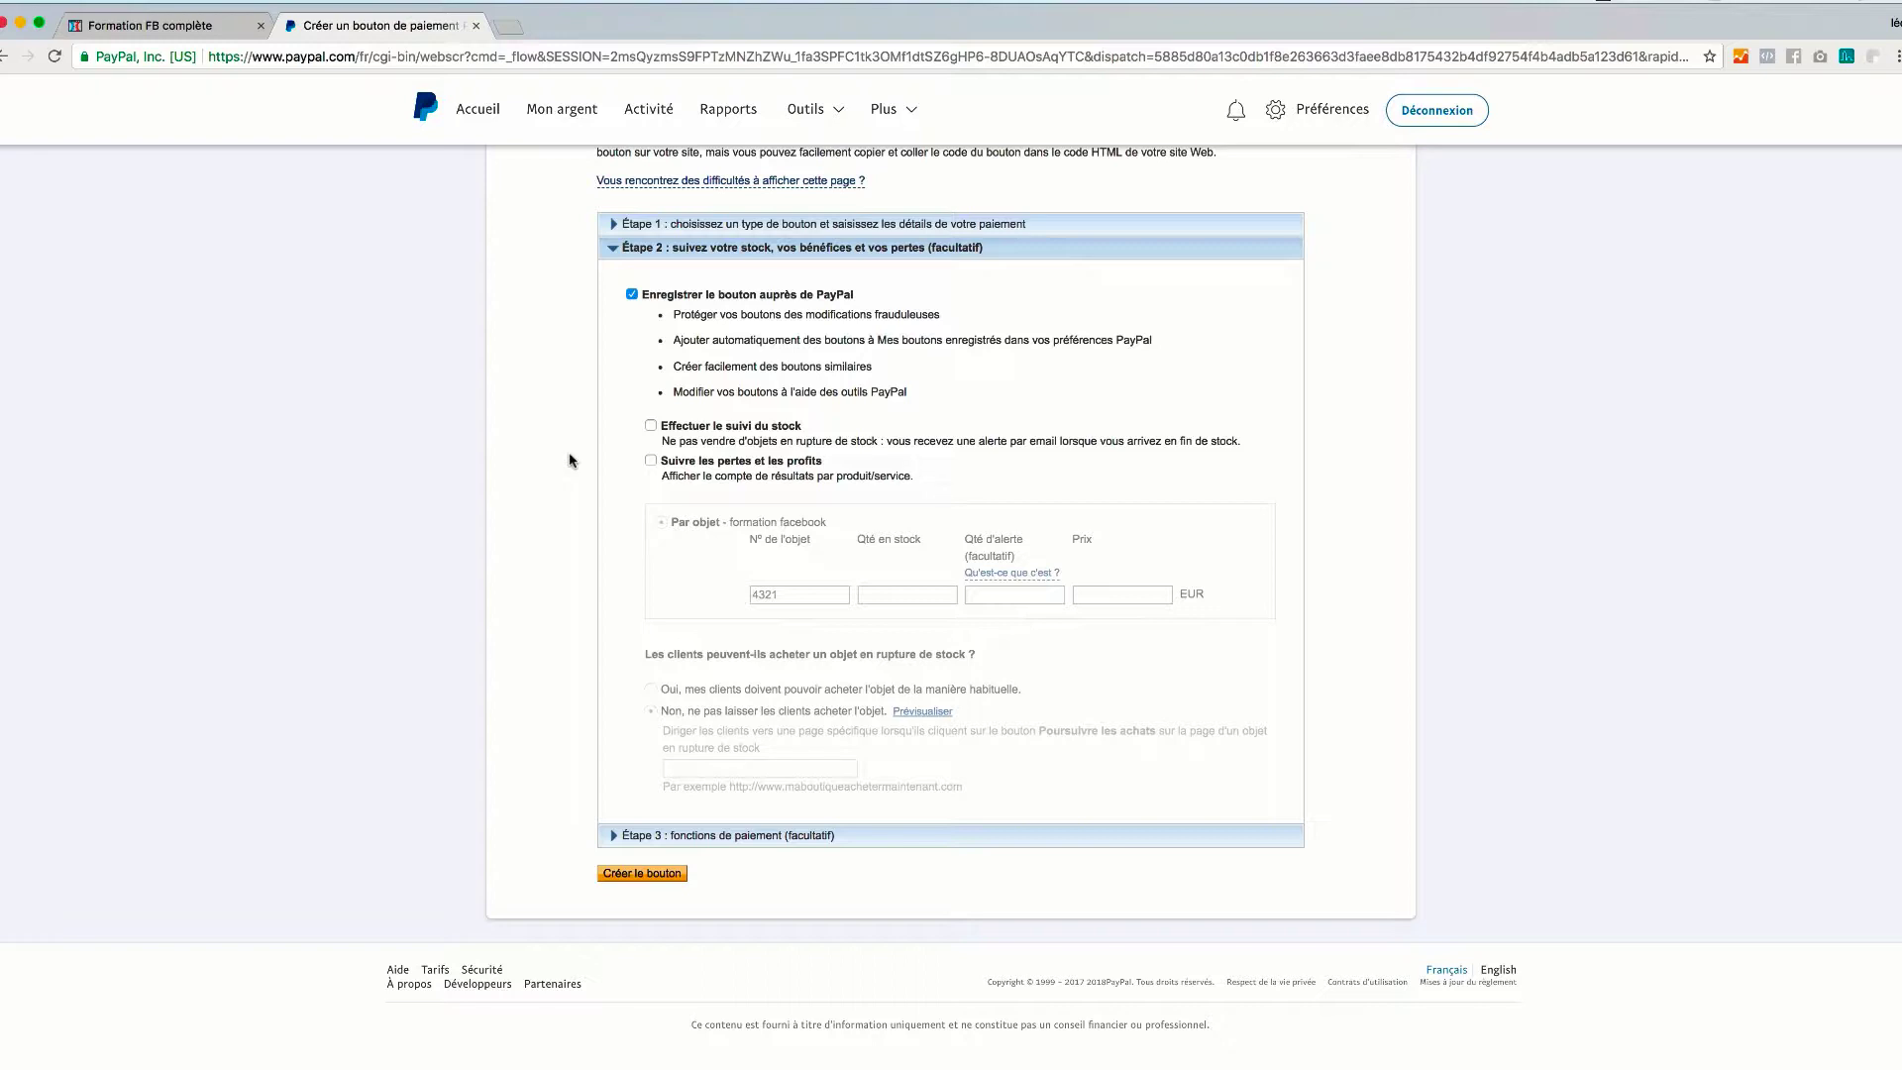
left_click(628, 837)
scroll(573, 721, "up", 1)
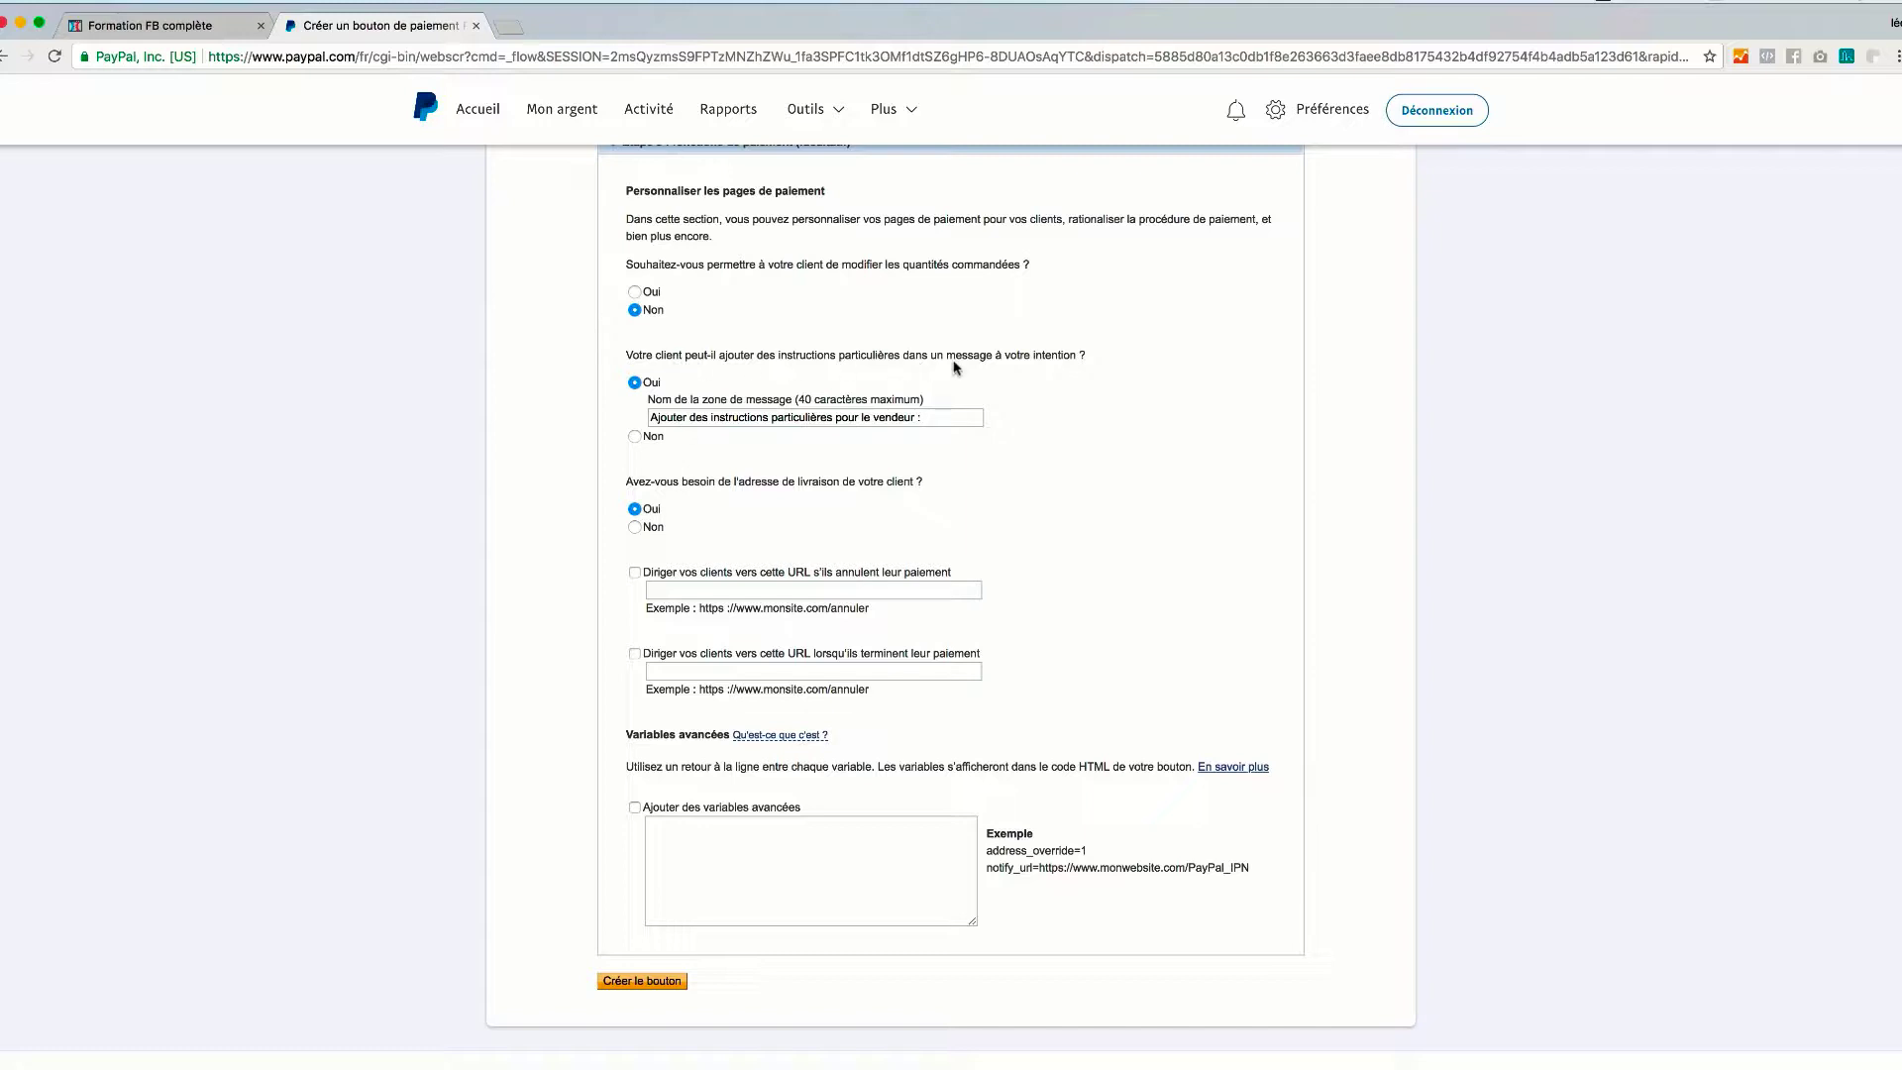
left_click(635, 437)
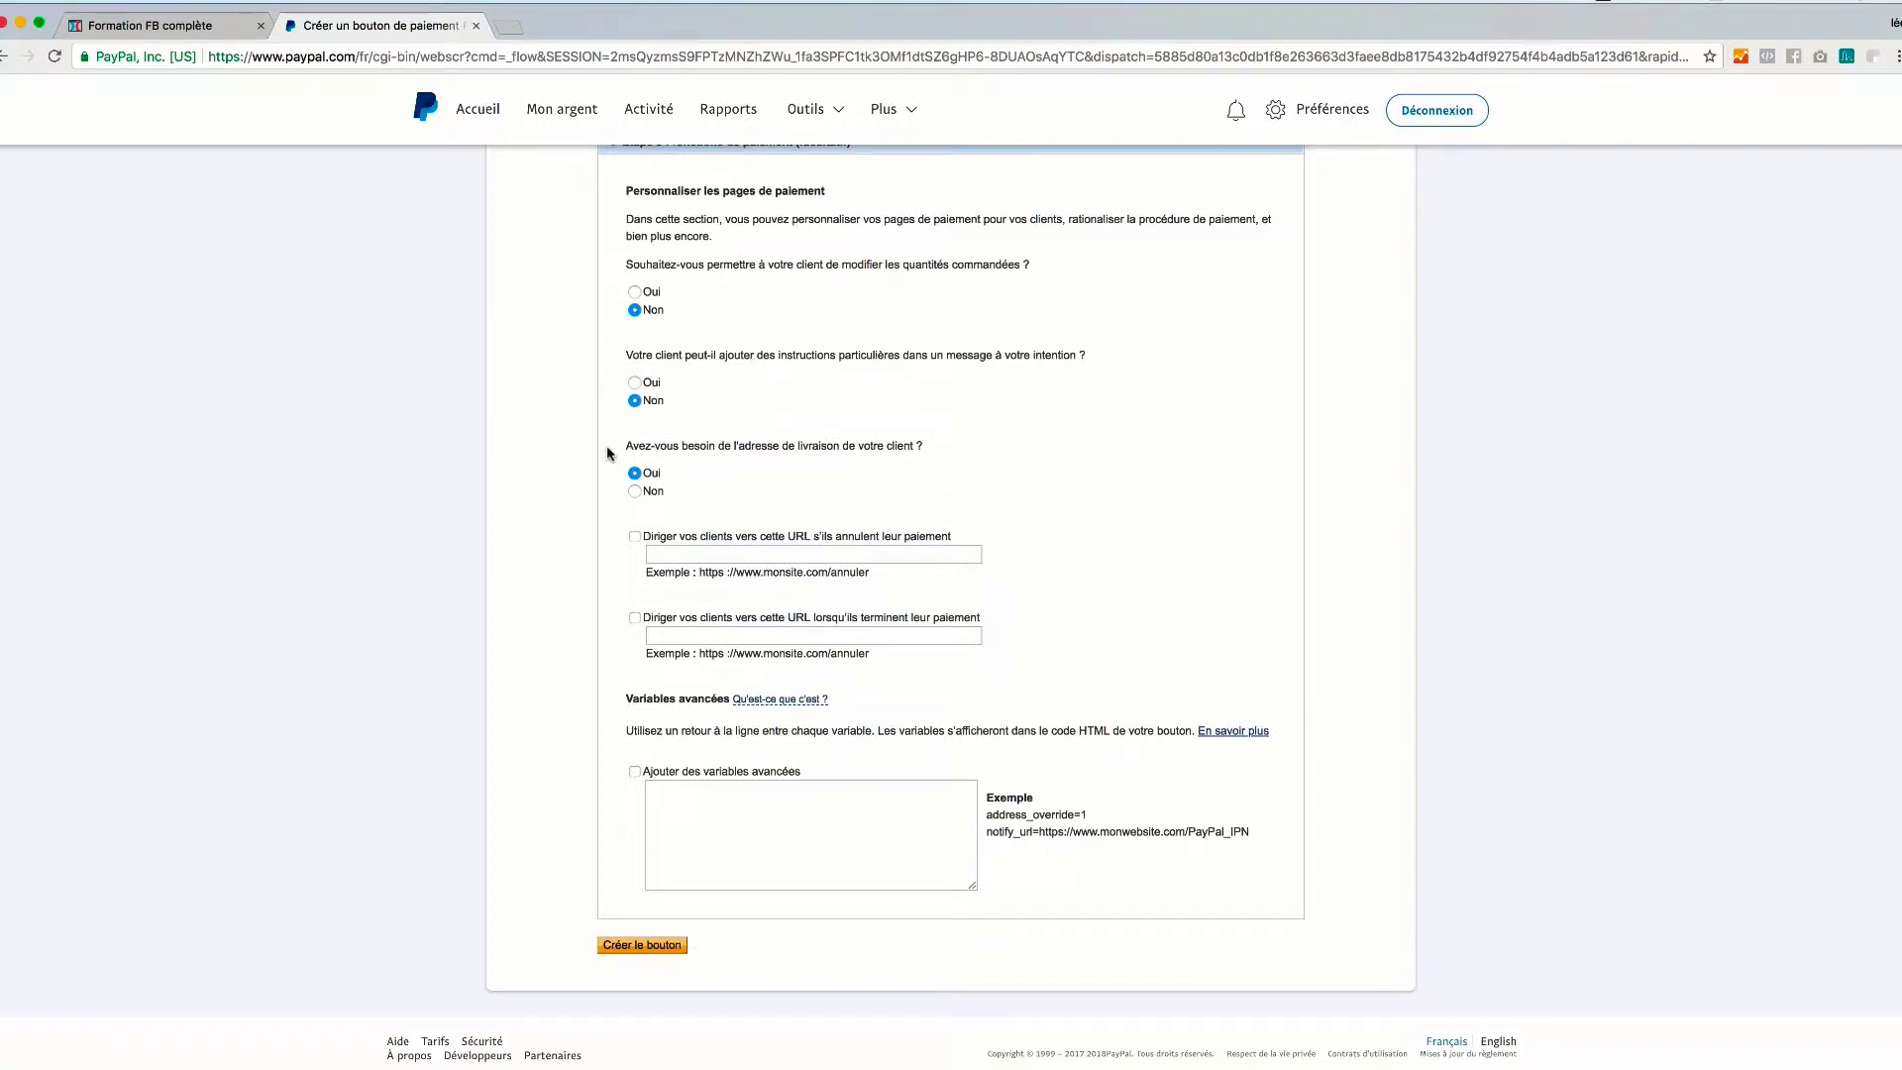
left_click(635, 492)
Step: Copy the FormationFB step's URL from ClickFunnels and enable it as PayPal's redirect URL for cancelled payments
left_click(167, 28)
left_click(71, 102)
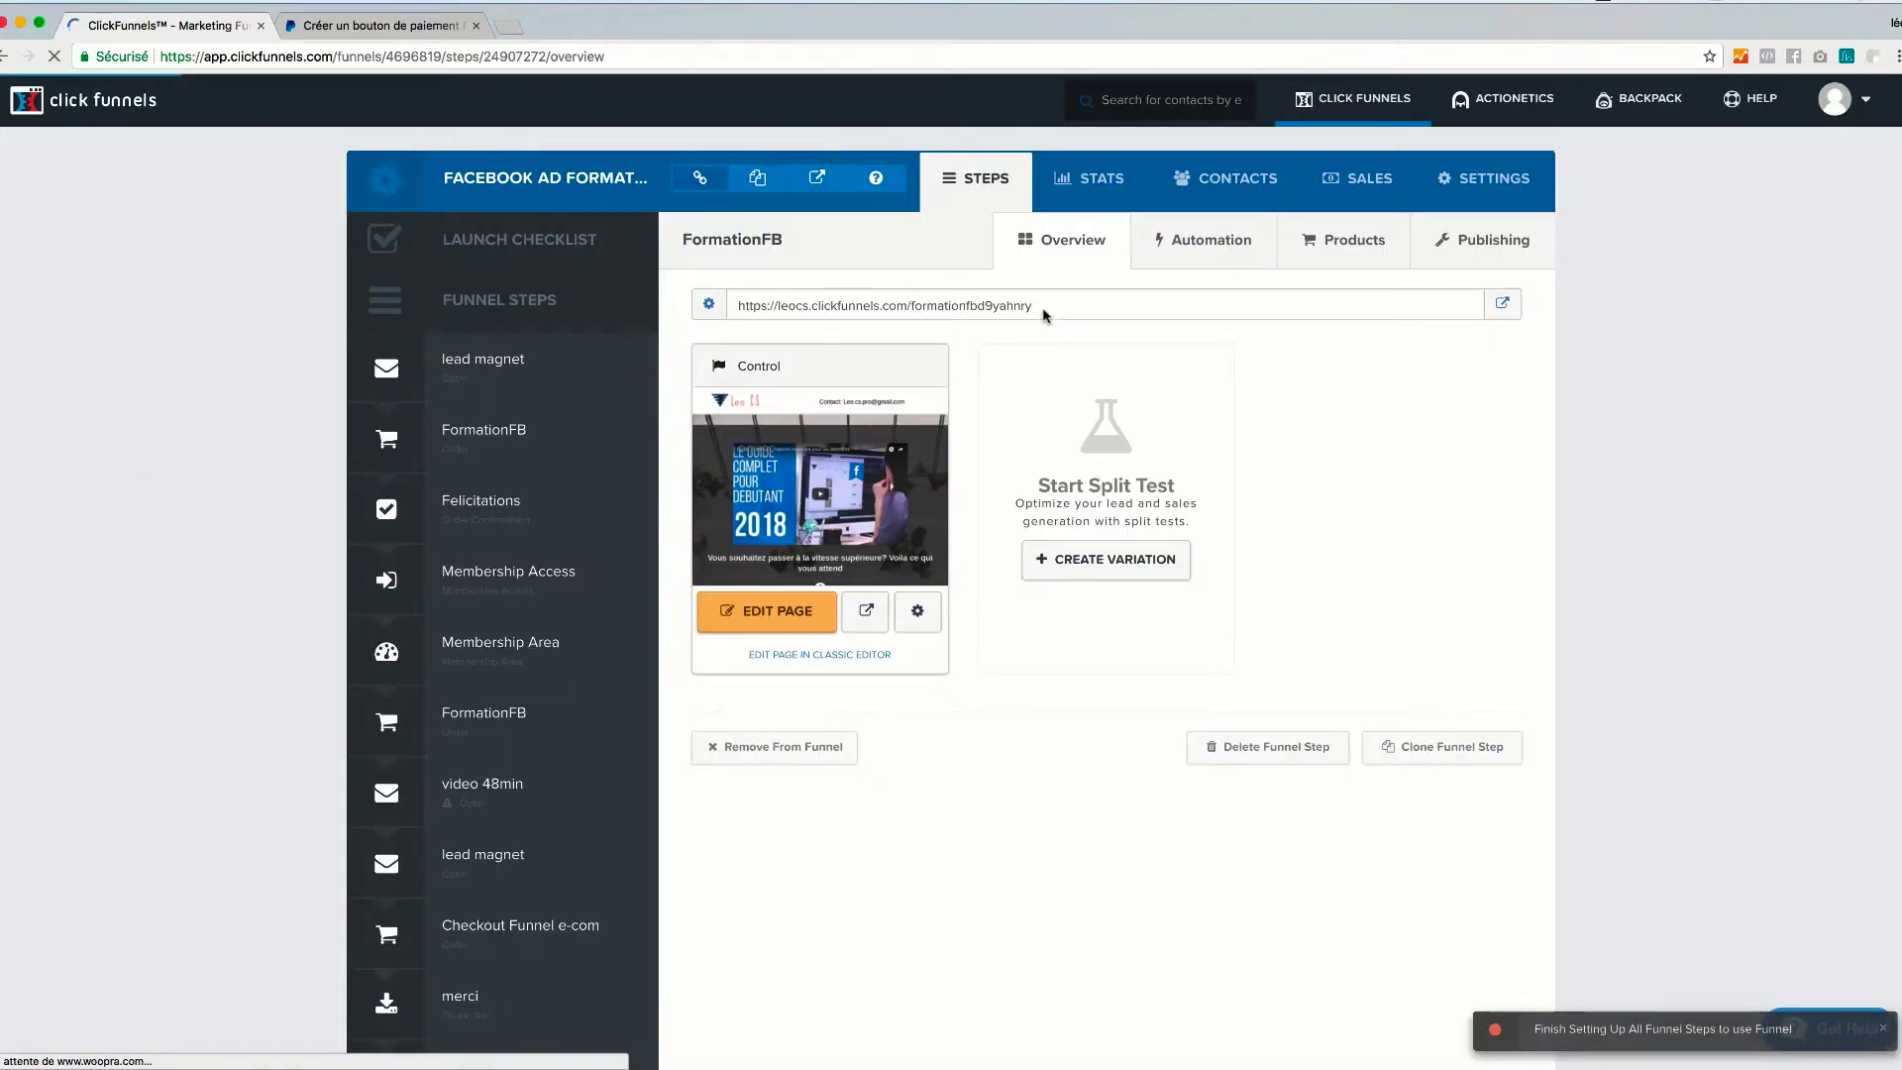
triple_click(927, 305)
key("super+c")
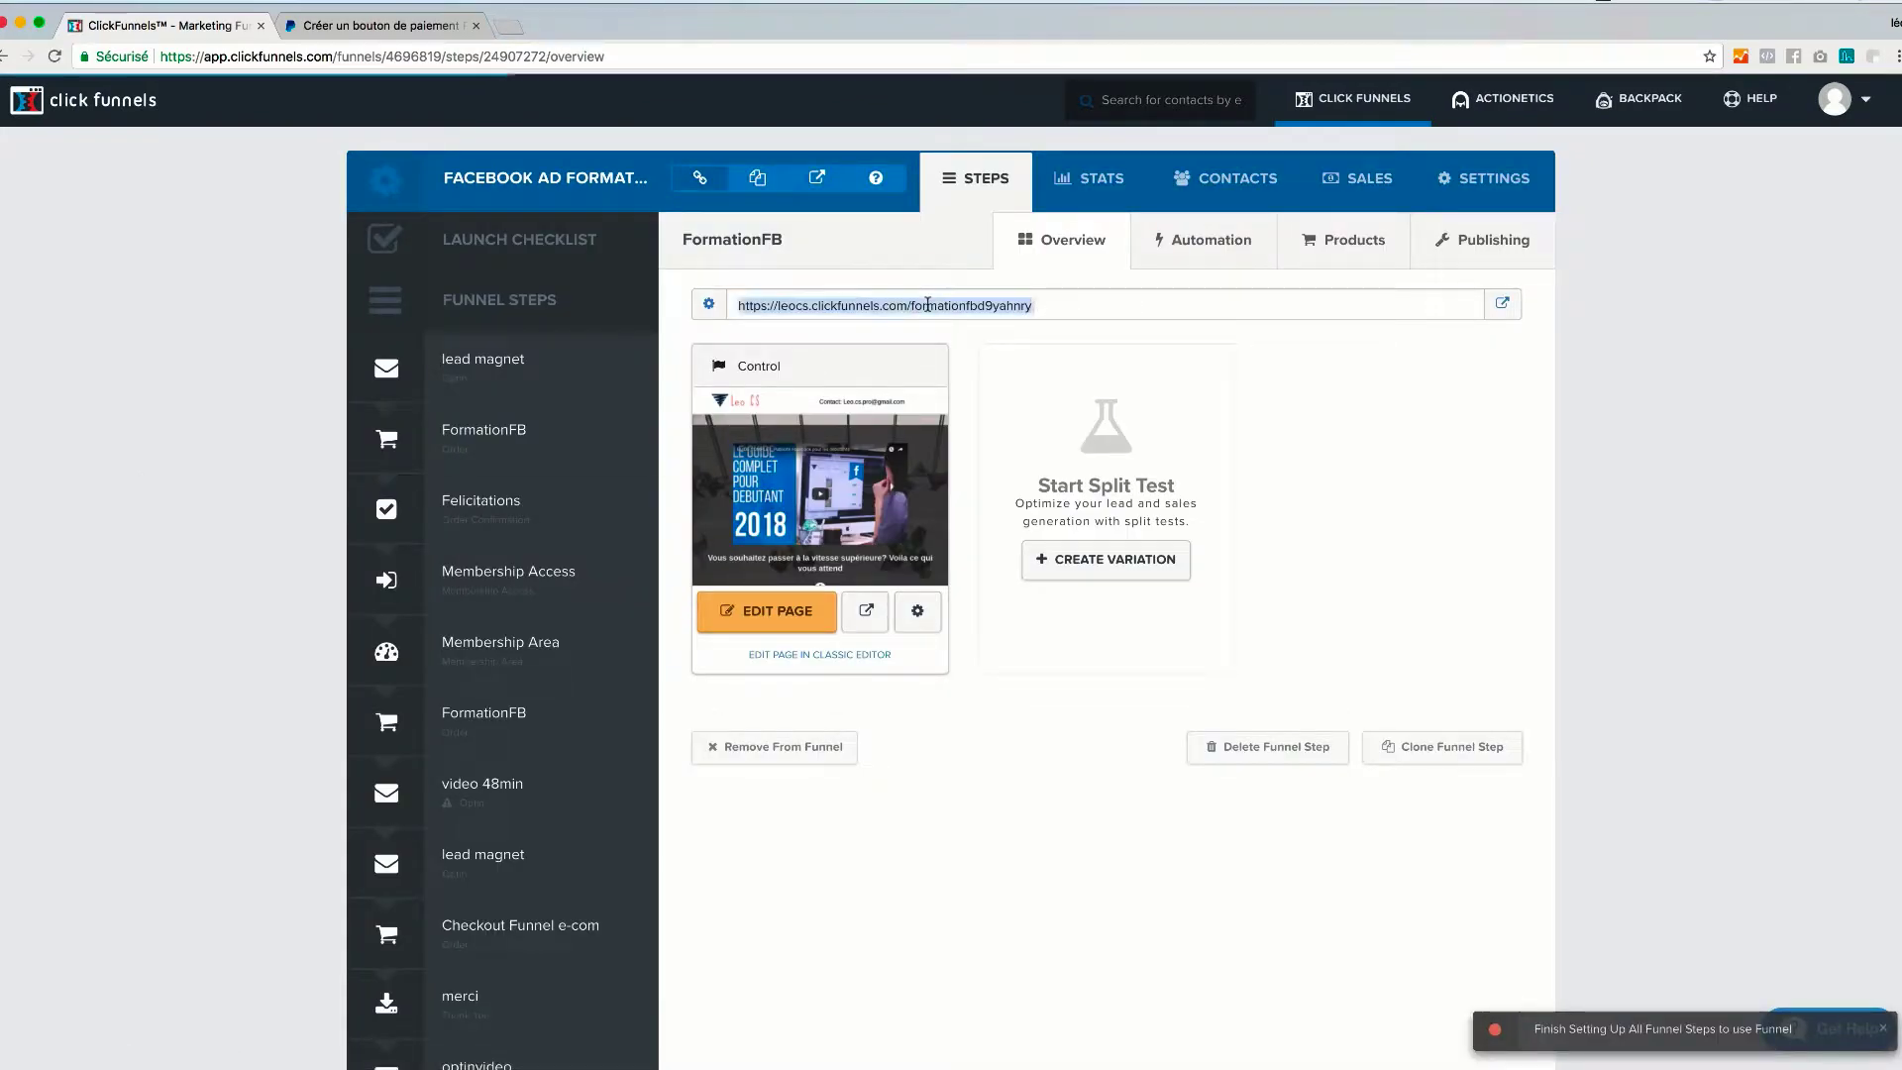
left_click(376, 24)
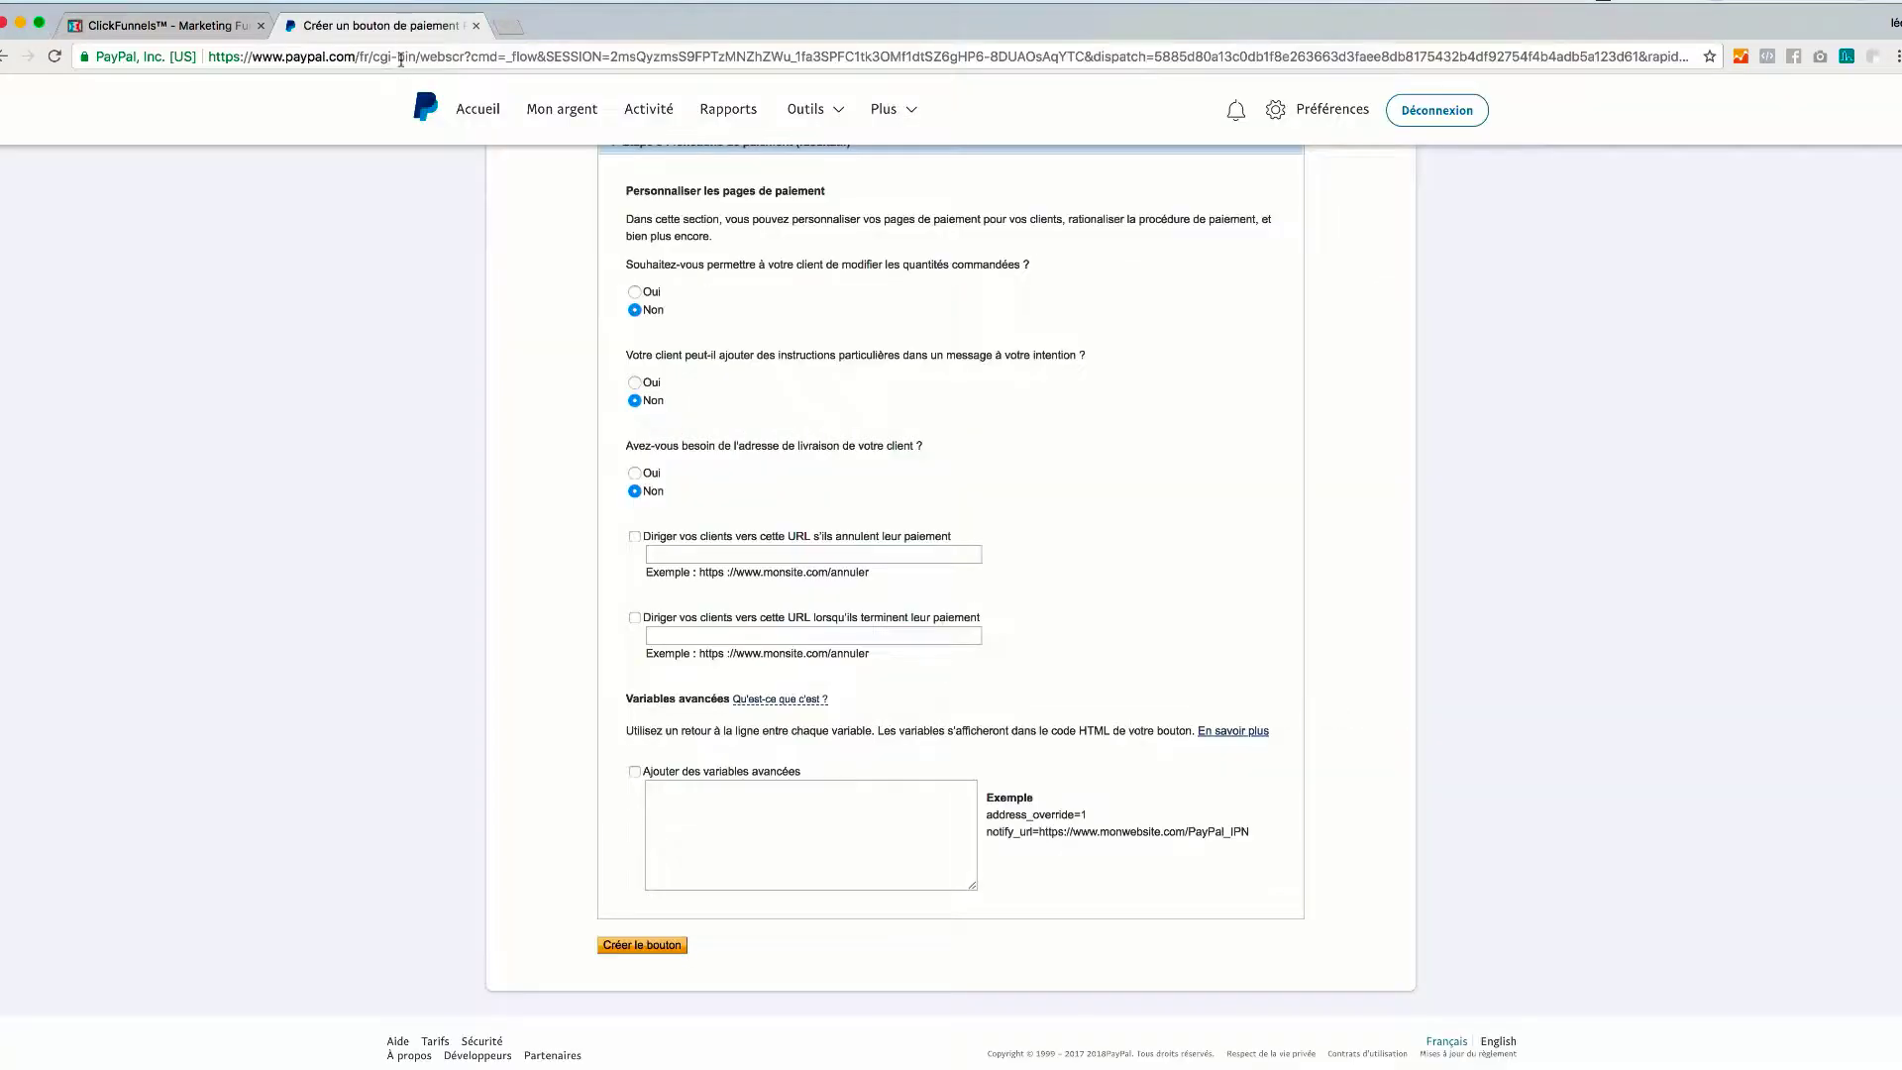
left_click(634, 536)
left_click(707, 551)
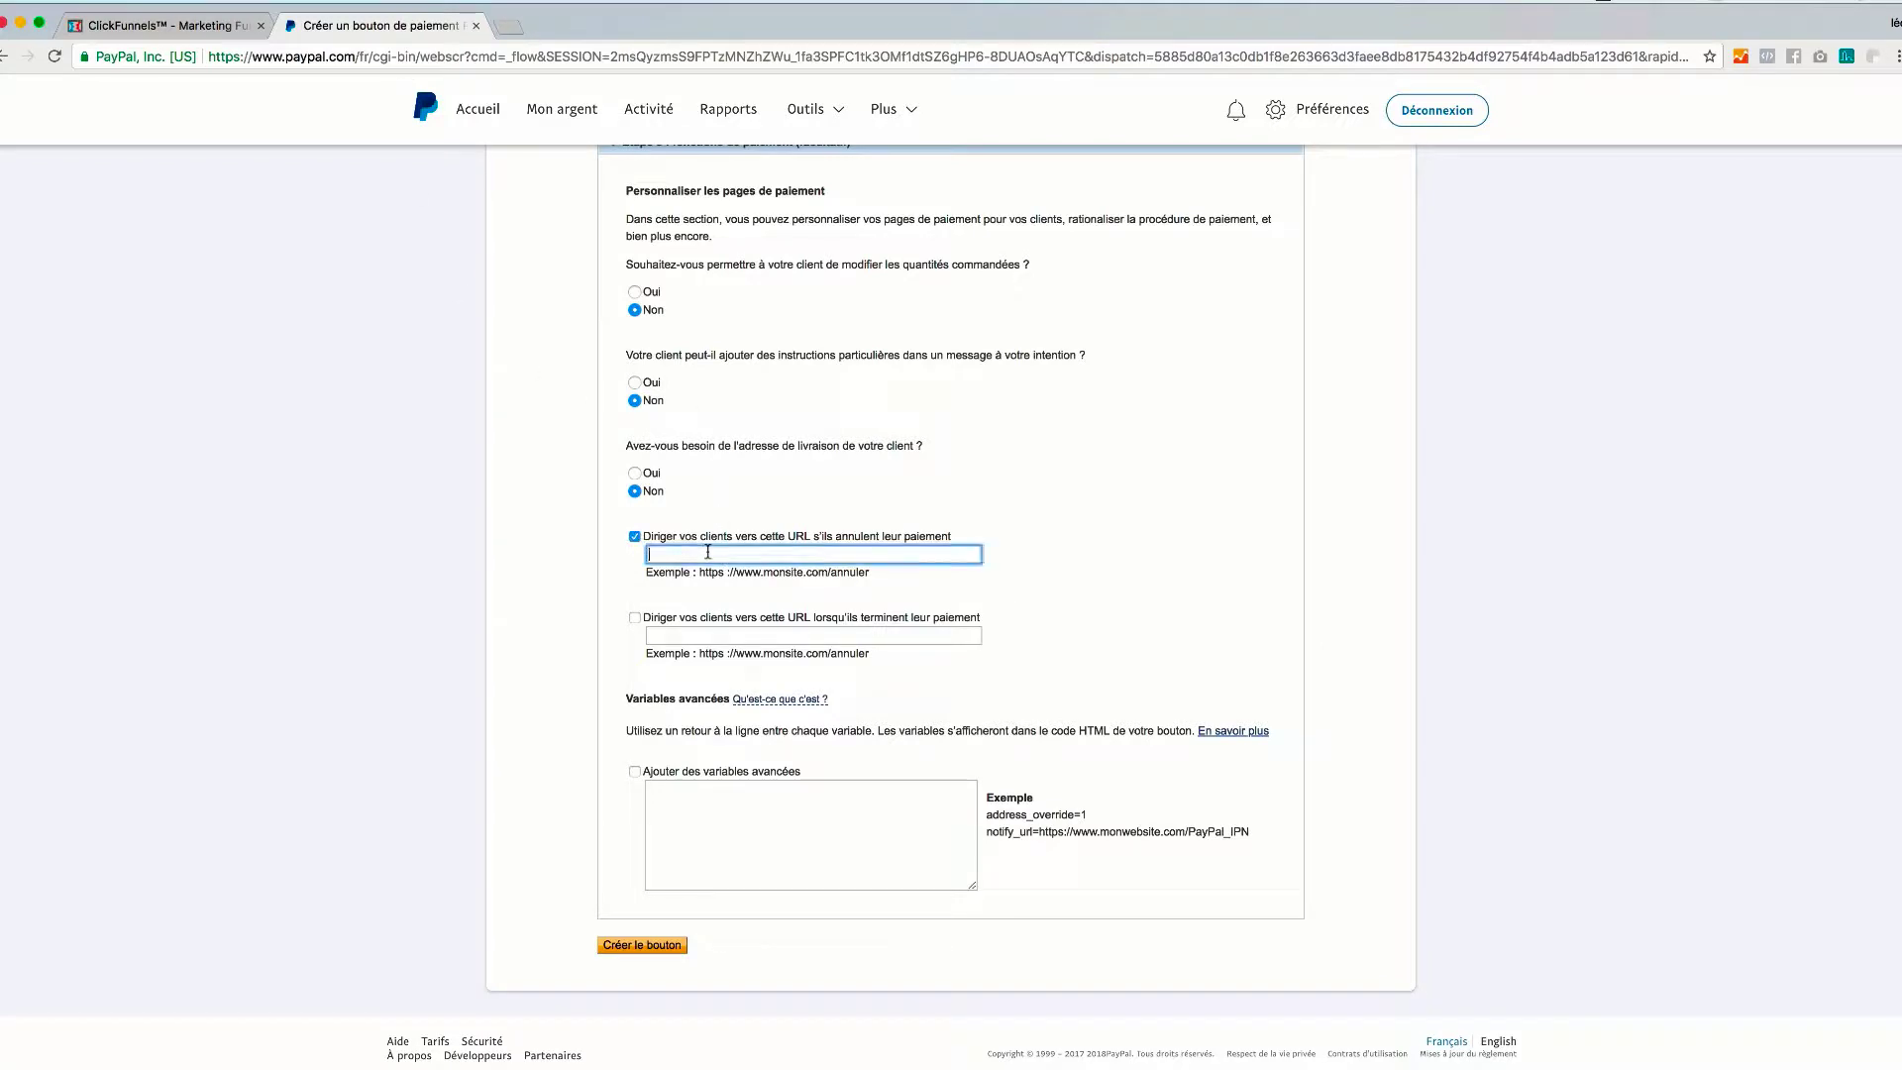
key("super+v")
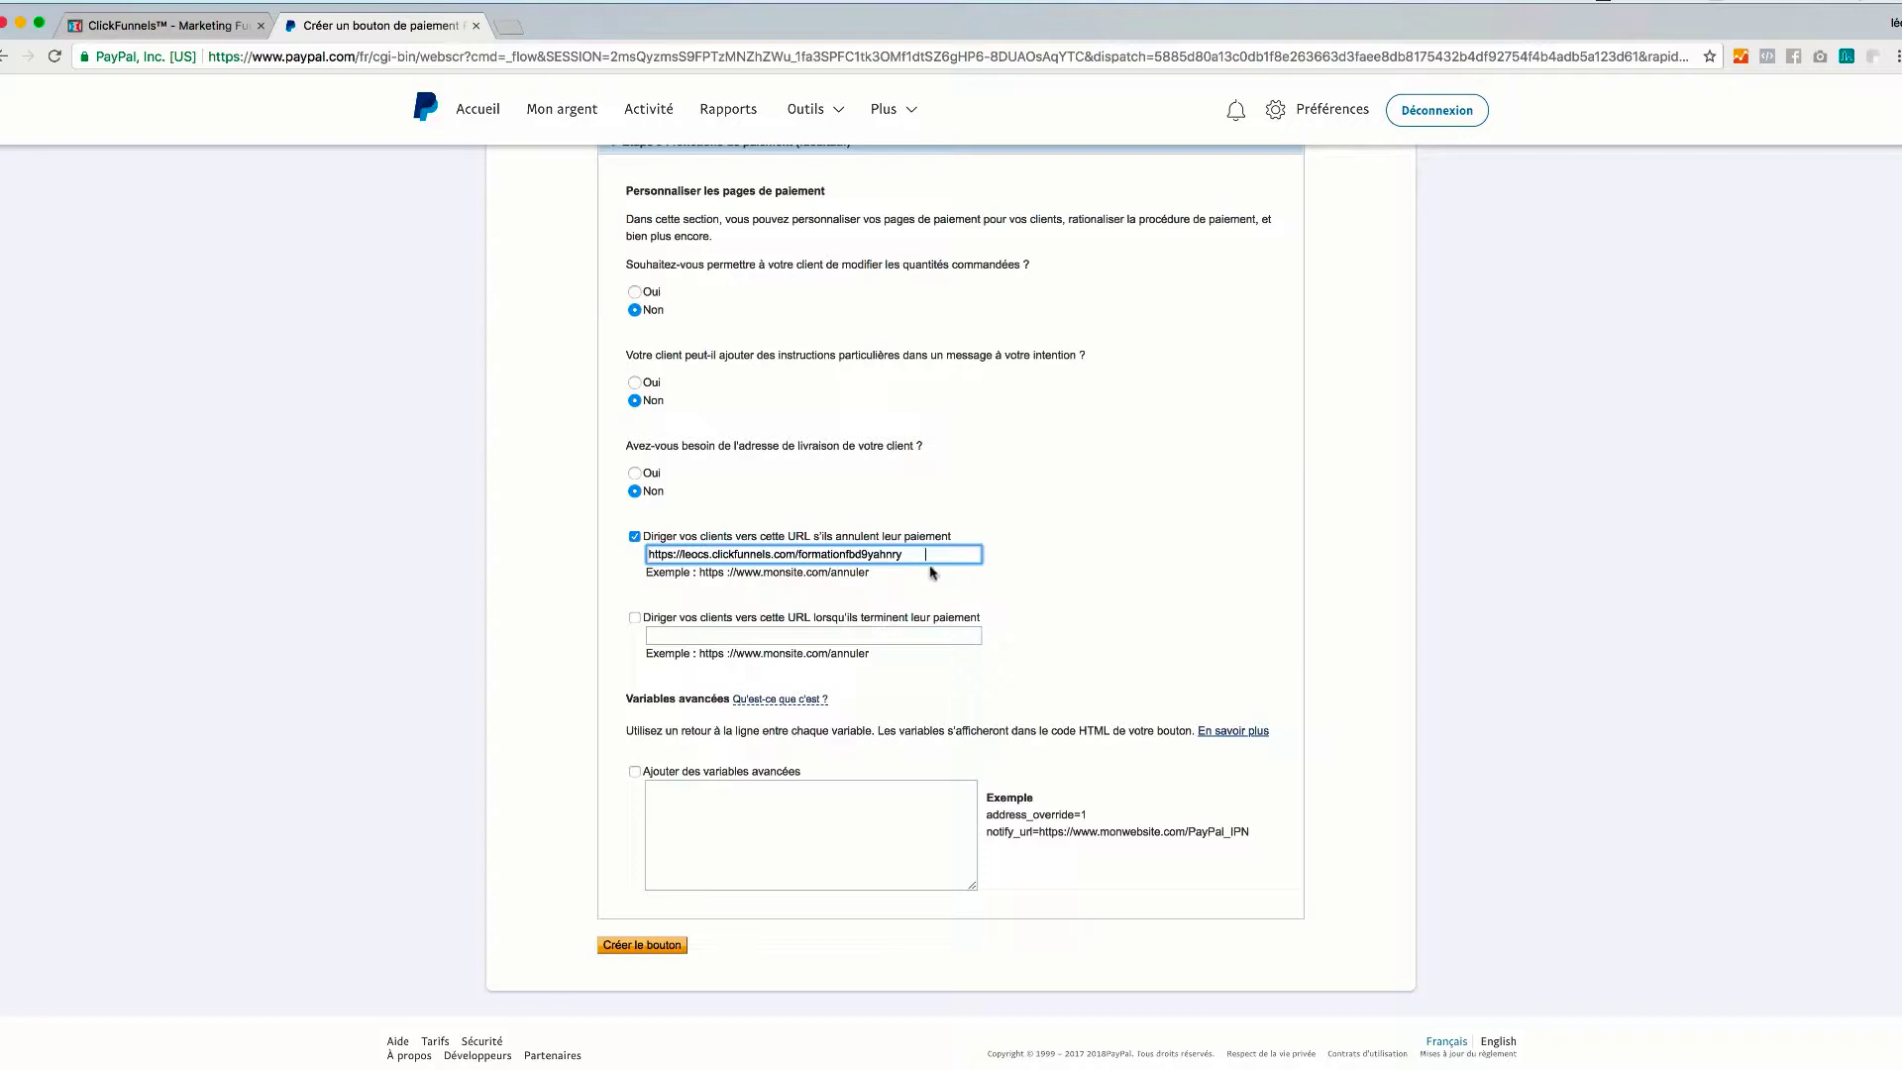
left_click(651, 587)
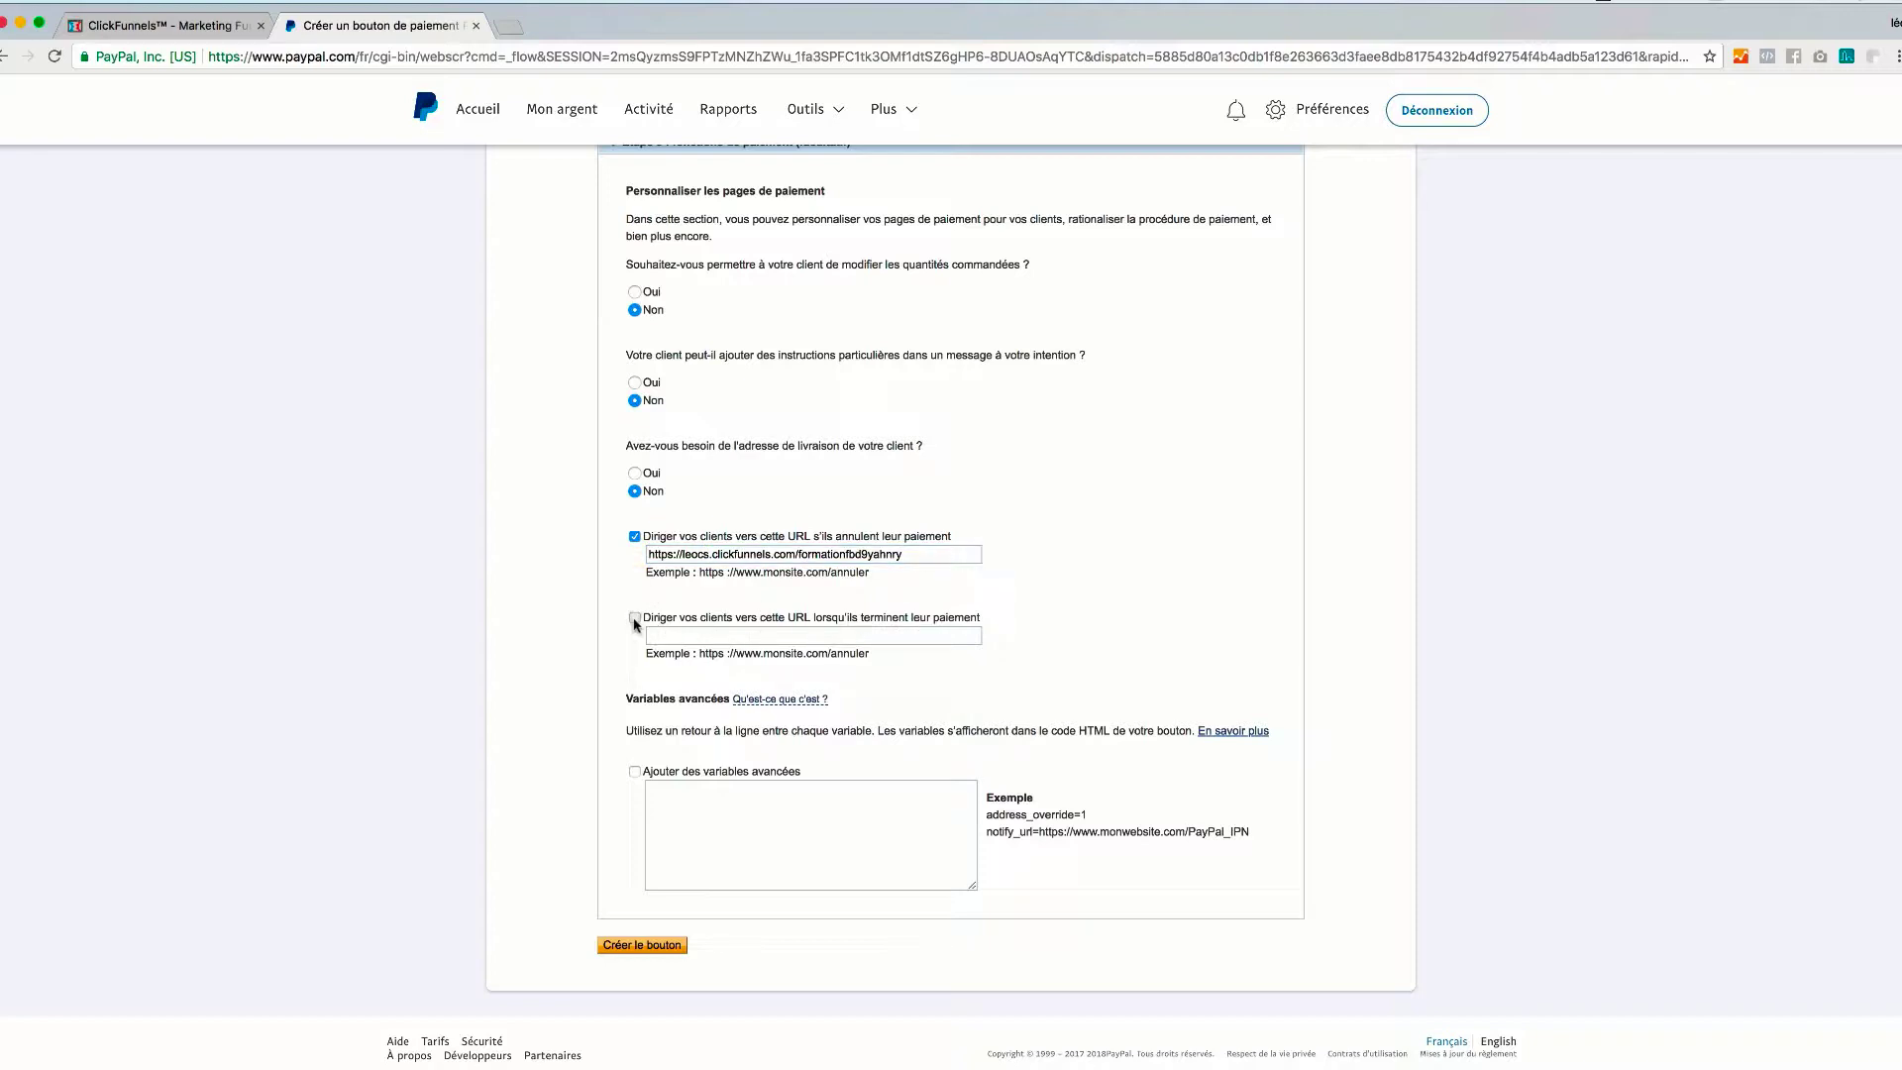
Step: Enable PayPal's redirect URL for completed payments and fill it with the Felicitations step's URL copied from ClickFunnels
left_click(701, 630)
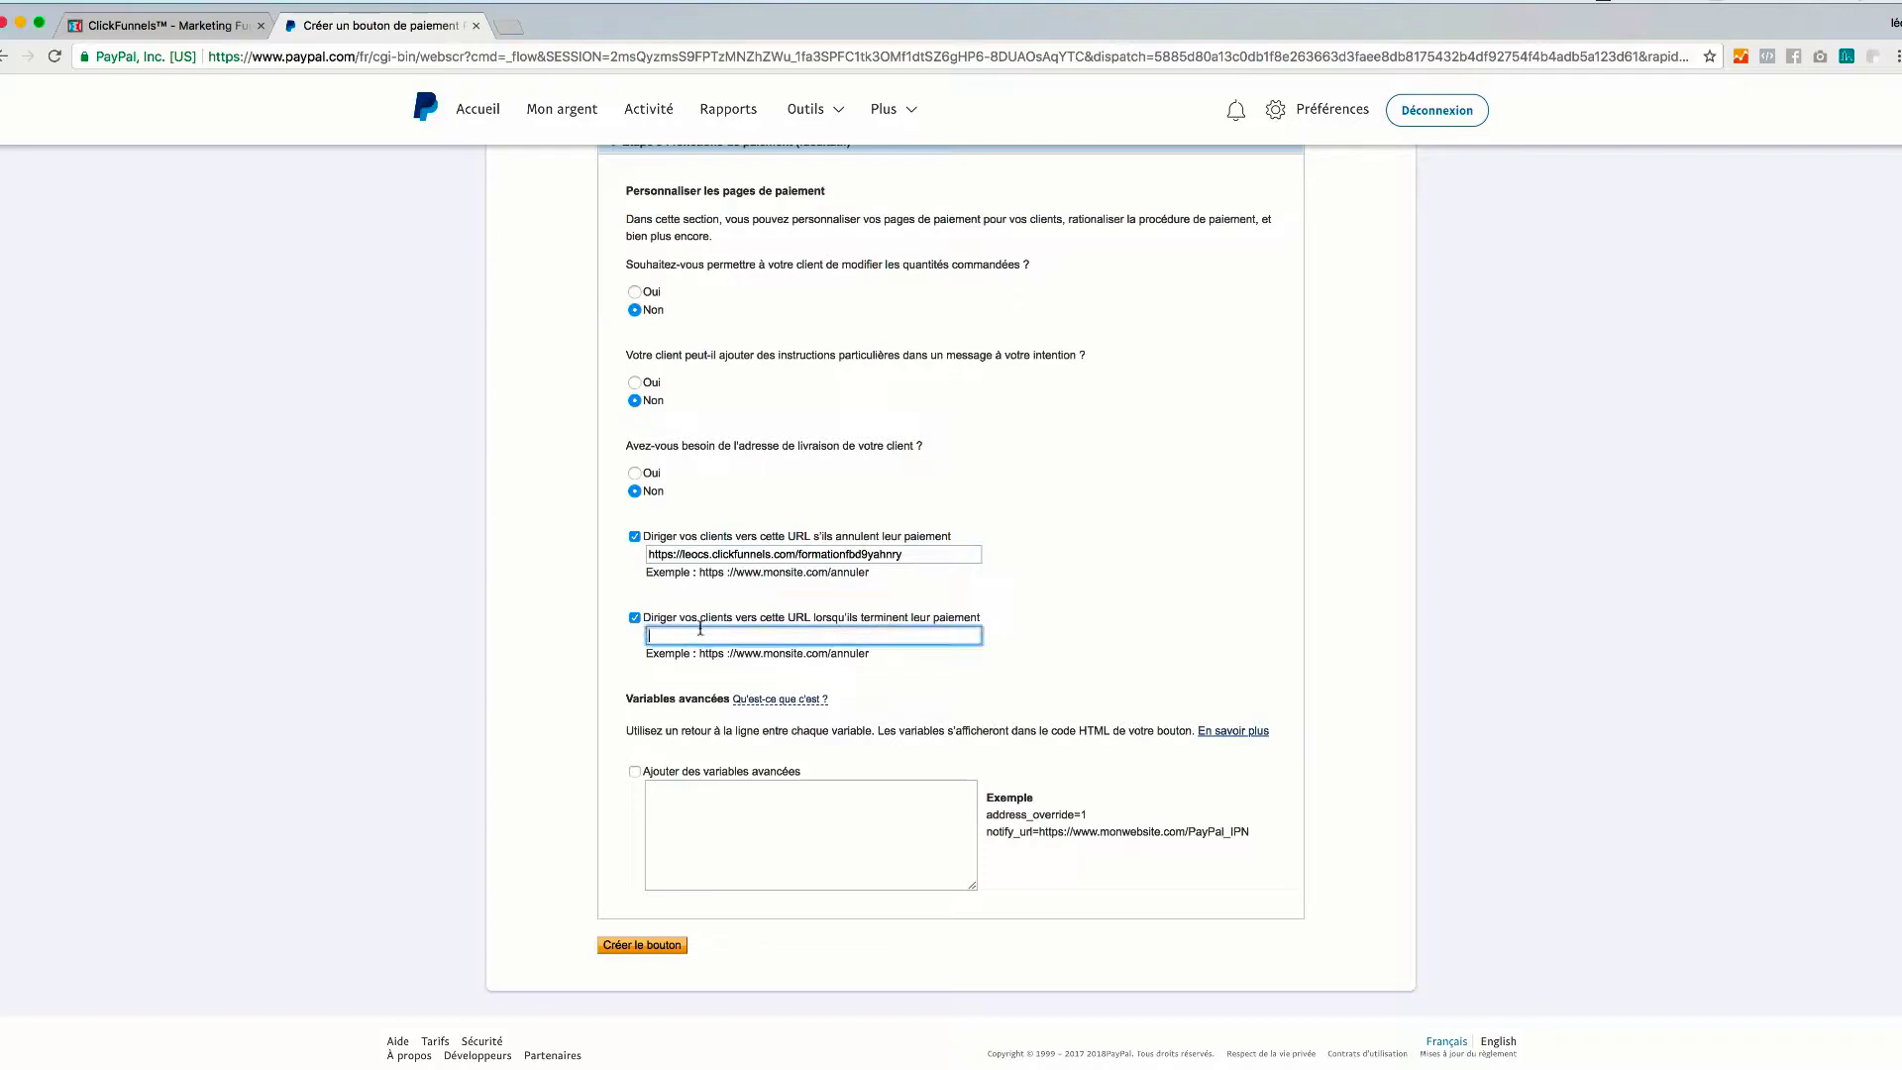
left_click(198, 28)
scroll(135, 450, "down", 5)
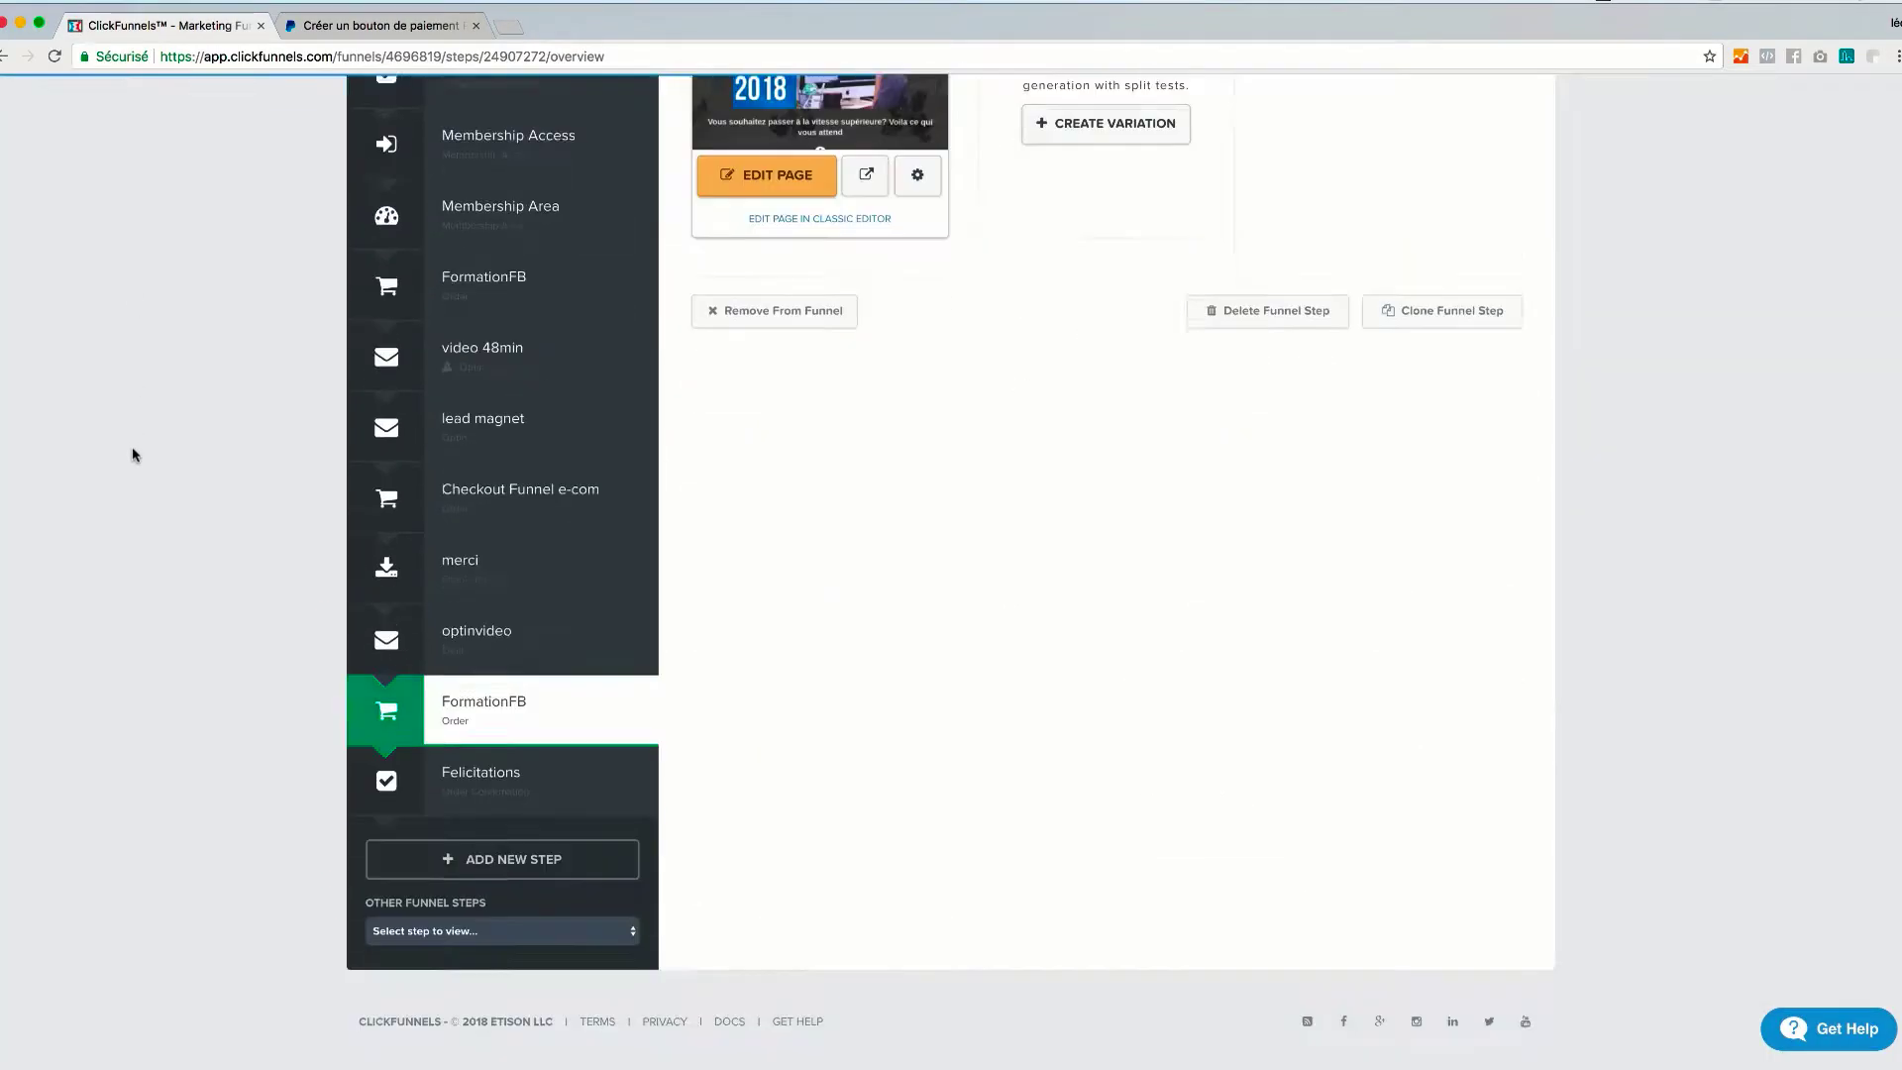
left_click(386, 784)
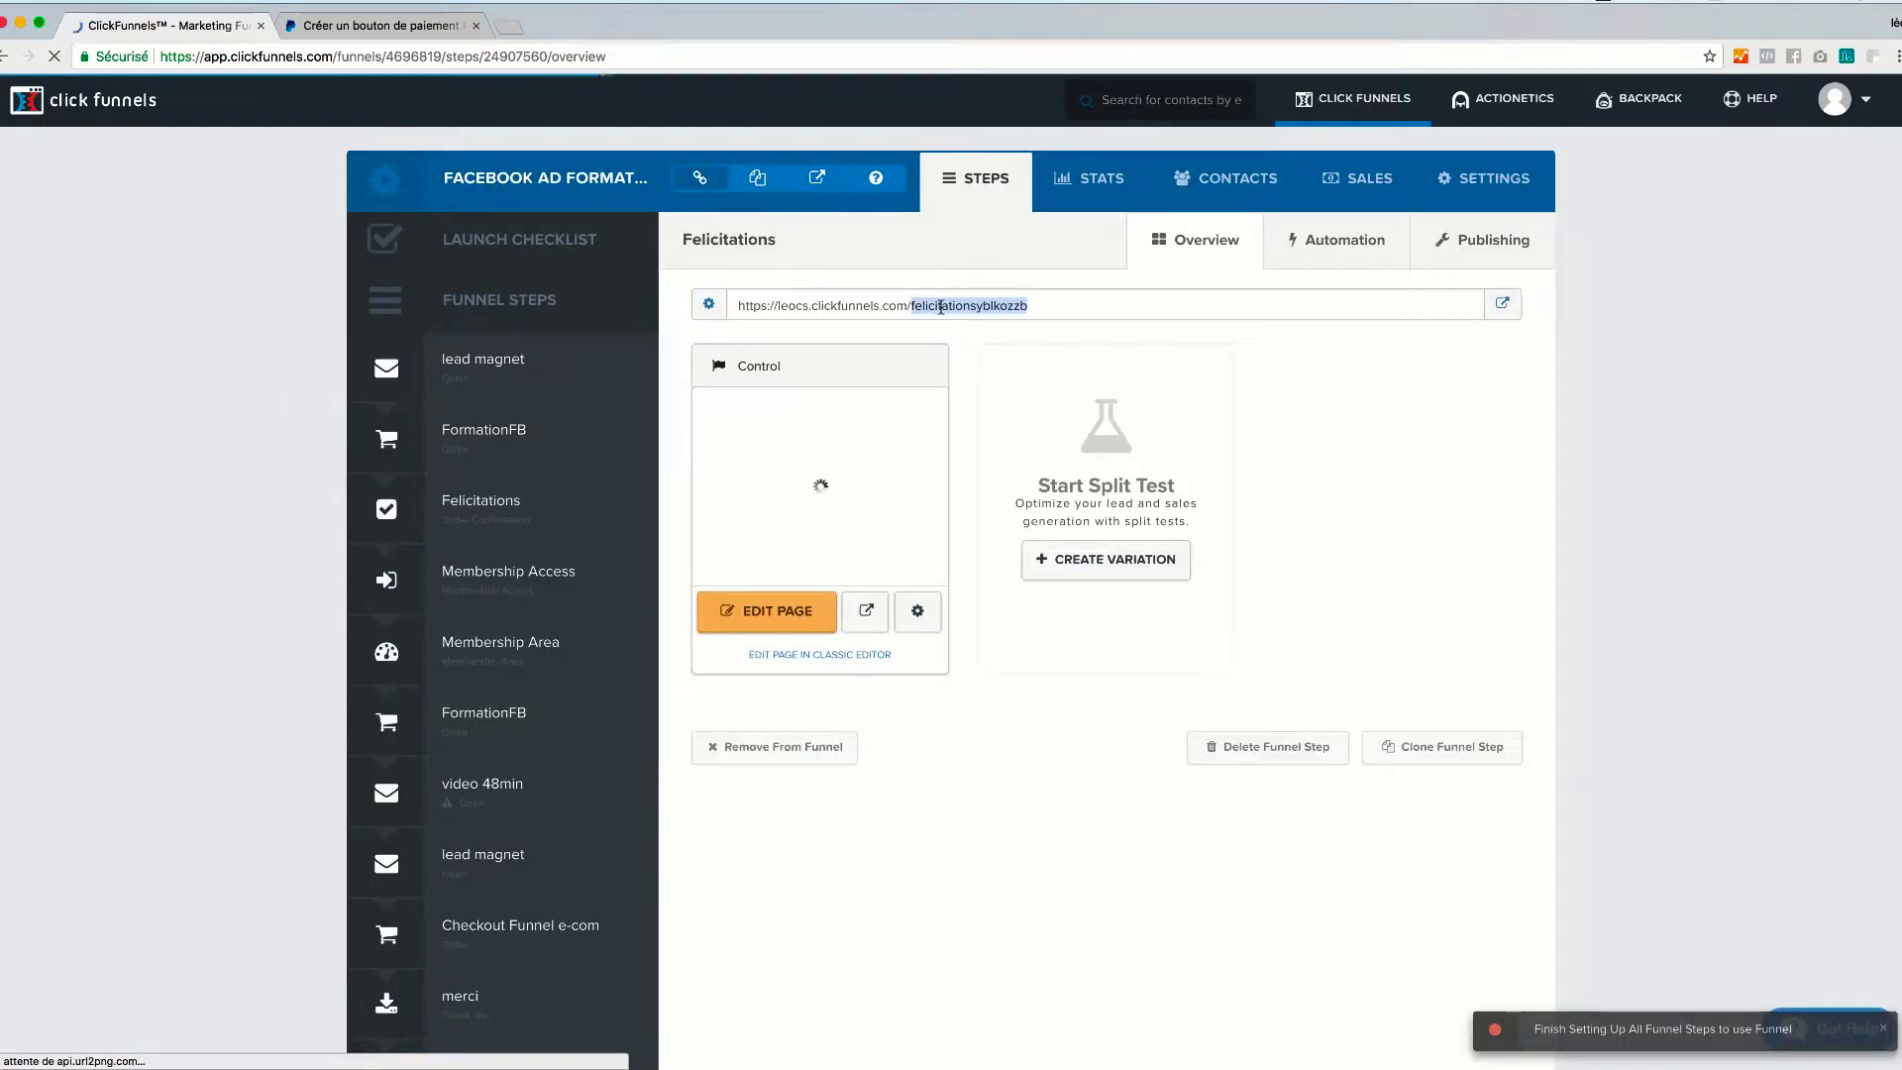
triple_click(943, 305)
key("ctrl+c")
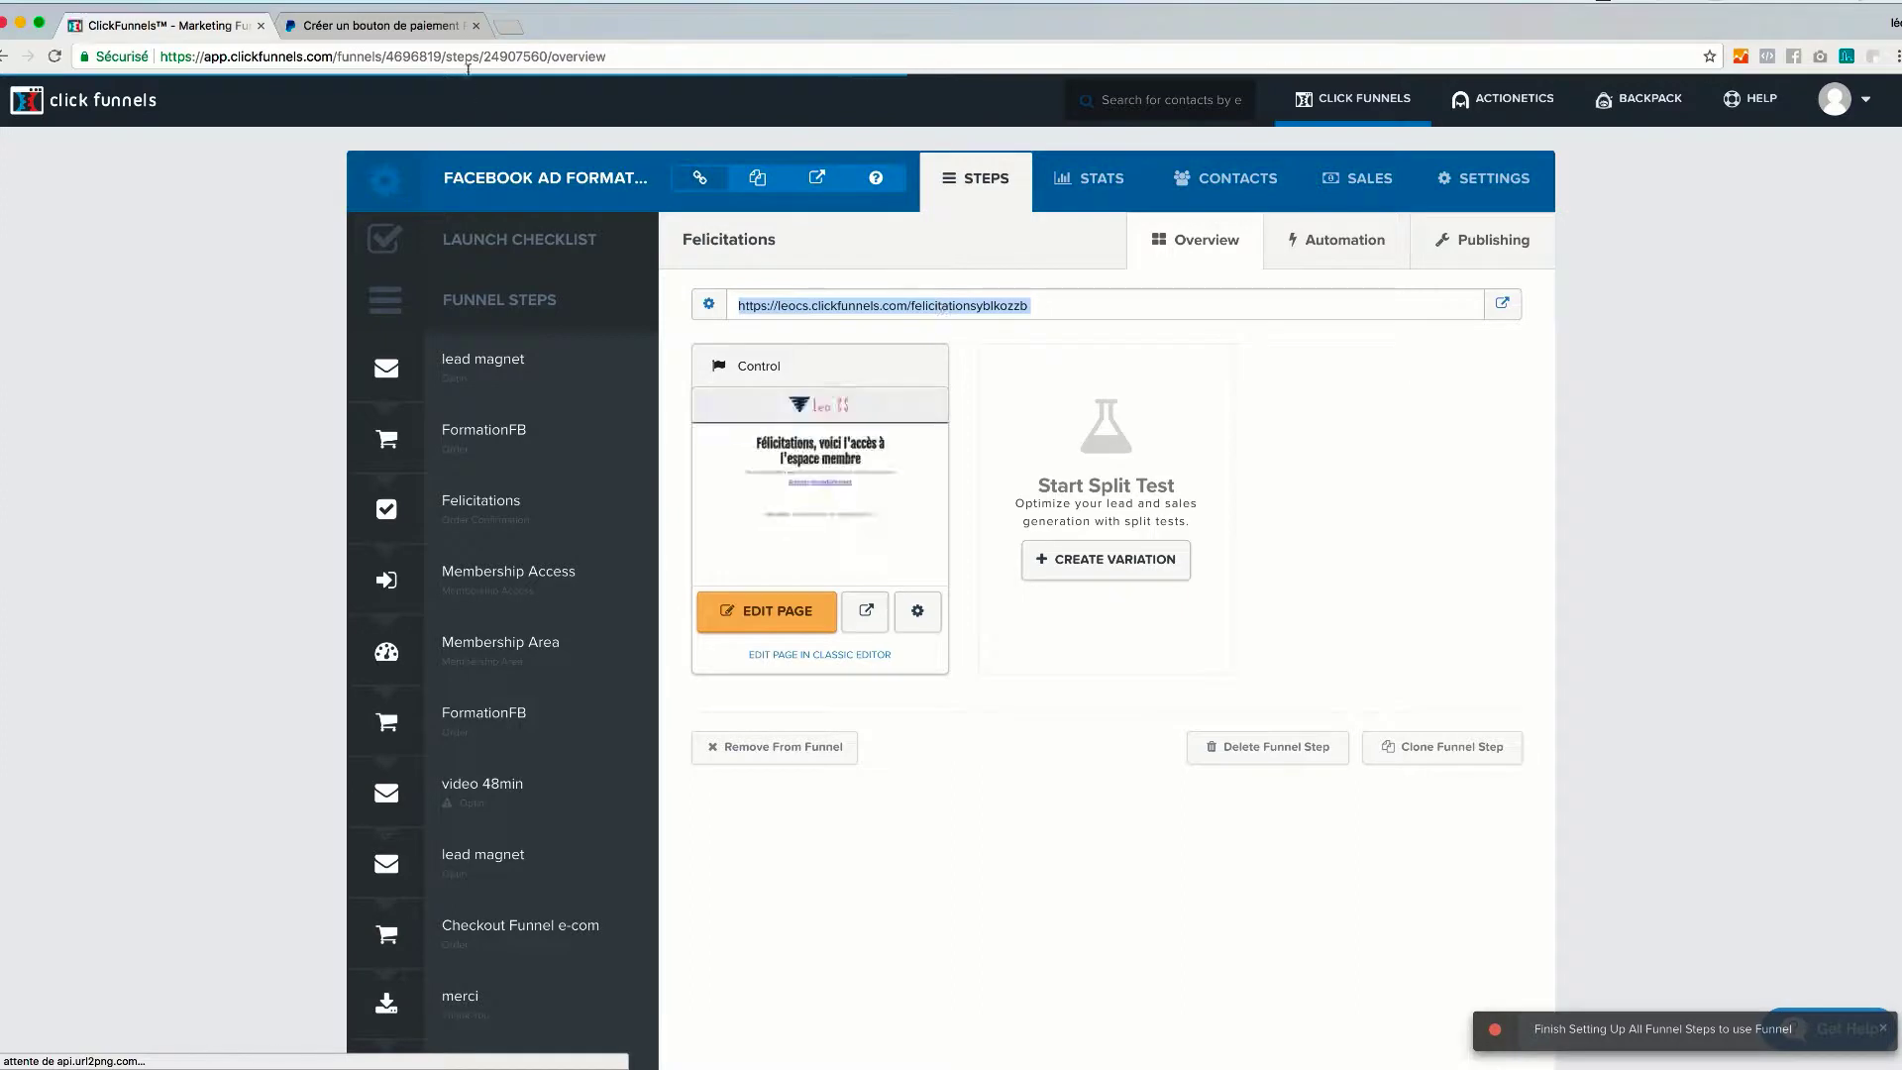
left_click(420, 26)
left_click(808, 635)
key("ctrl+v")
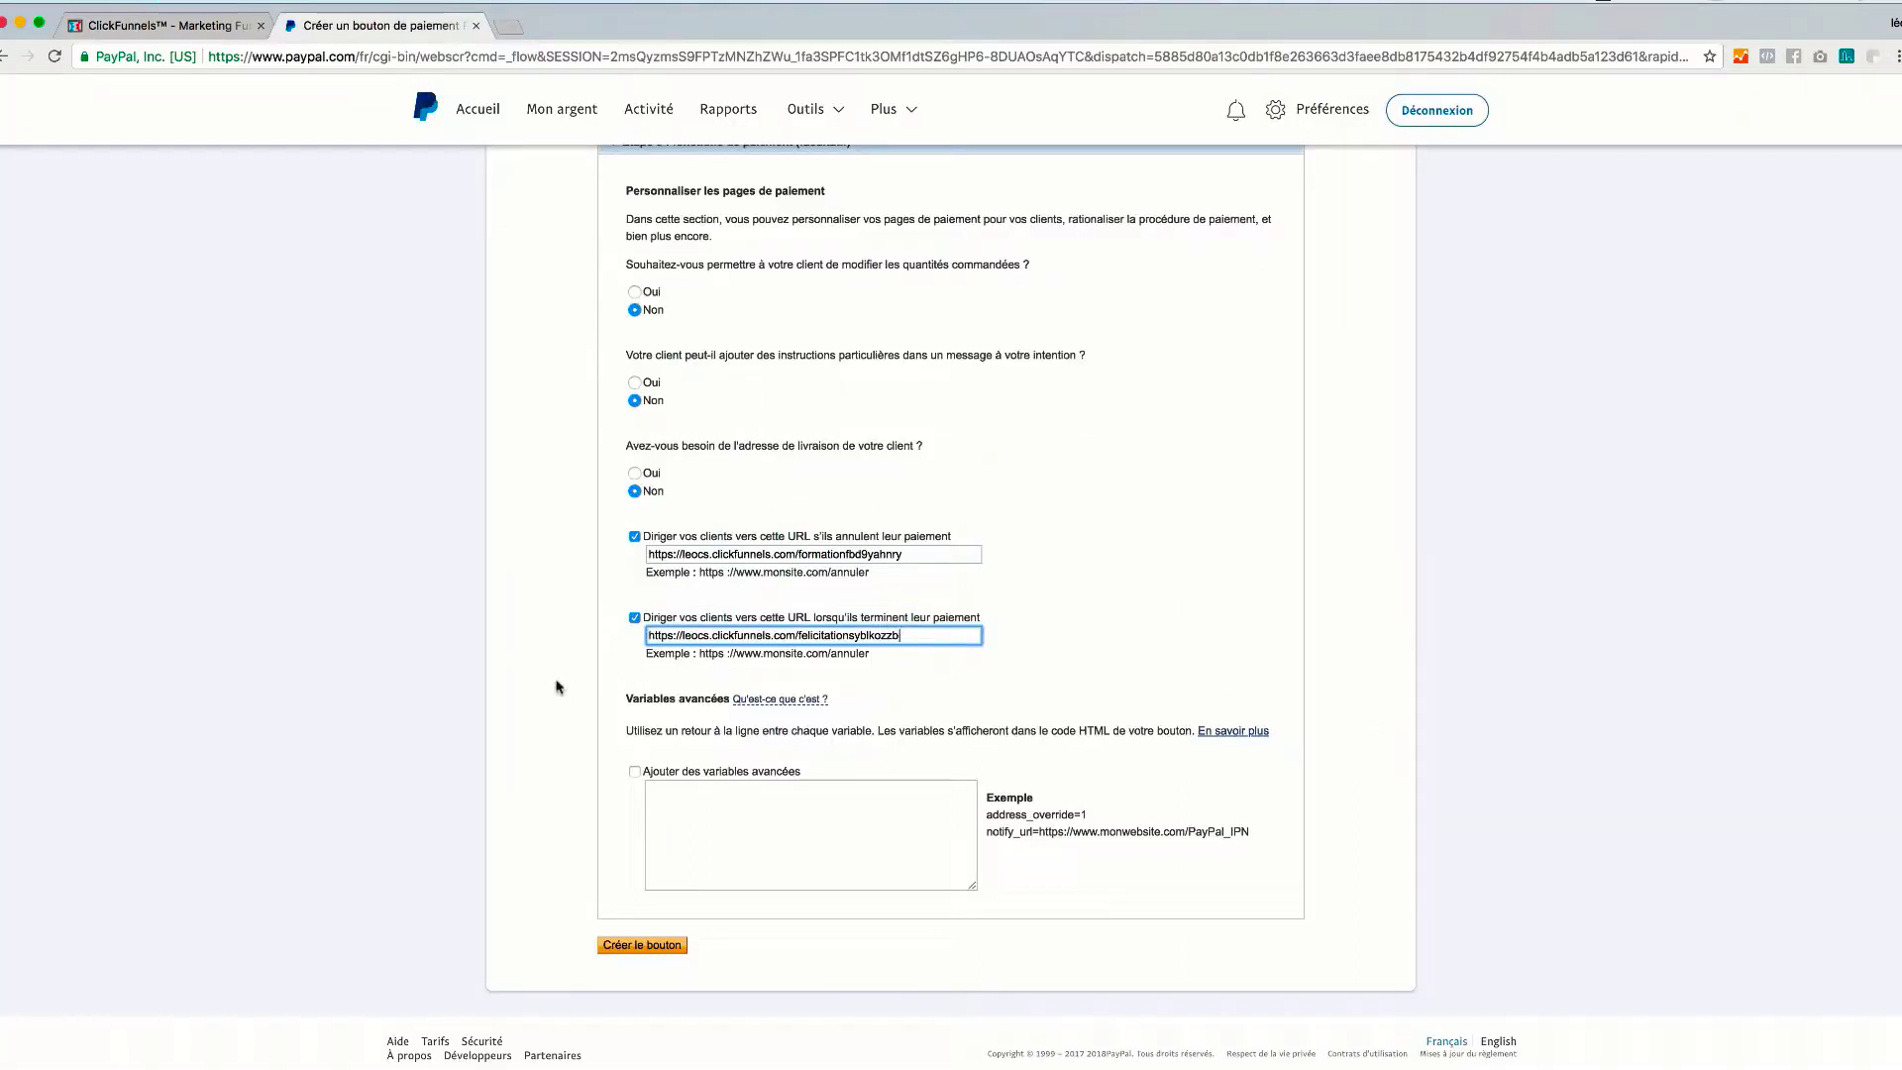
left_click(600, 640)
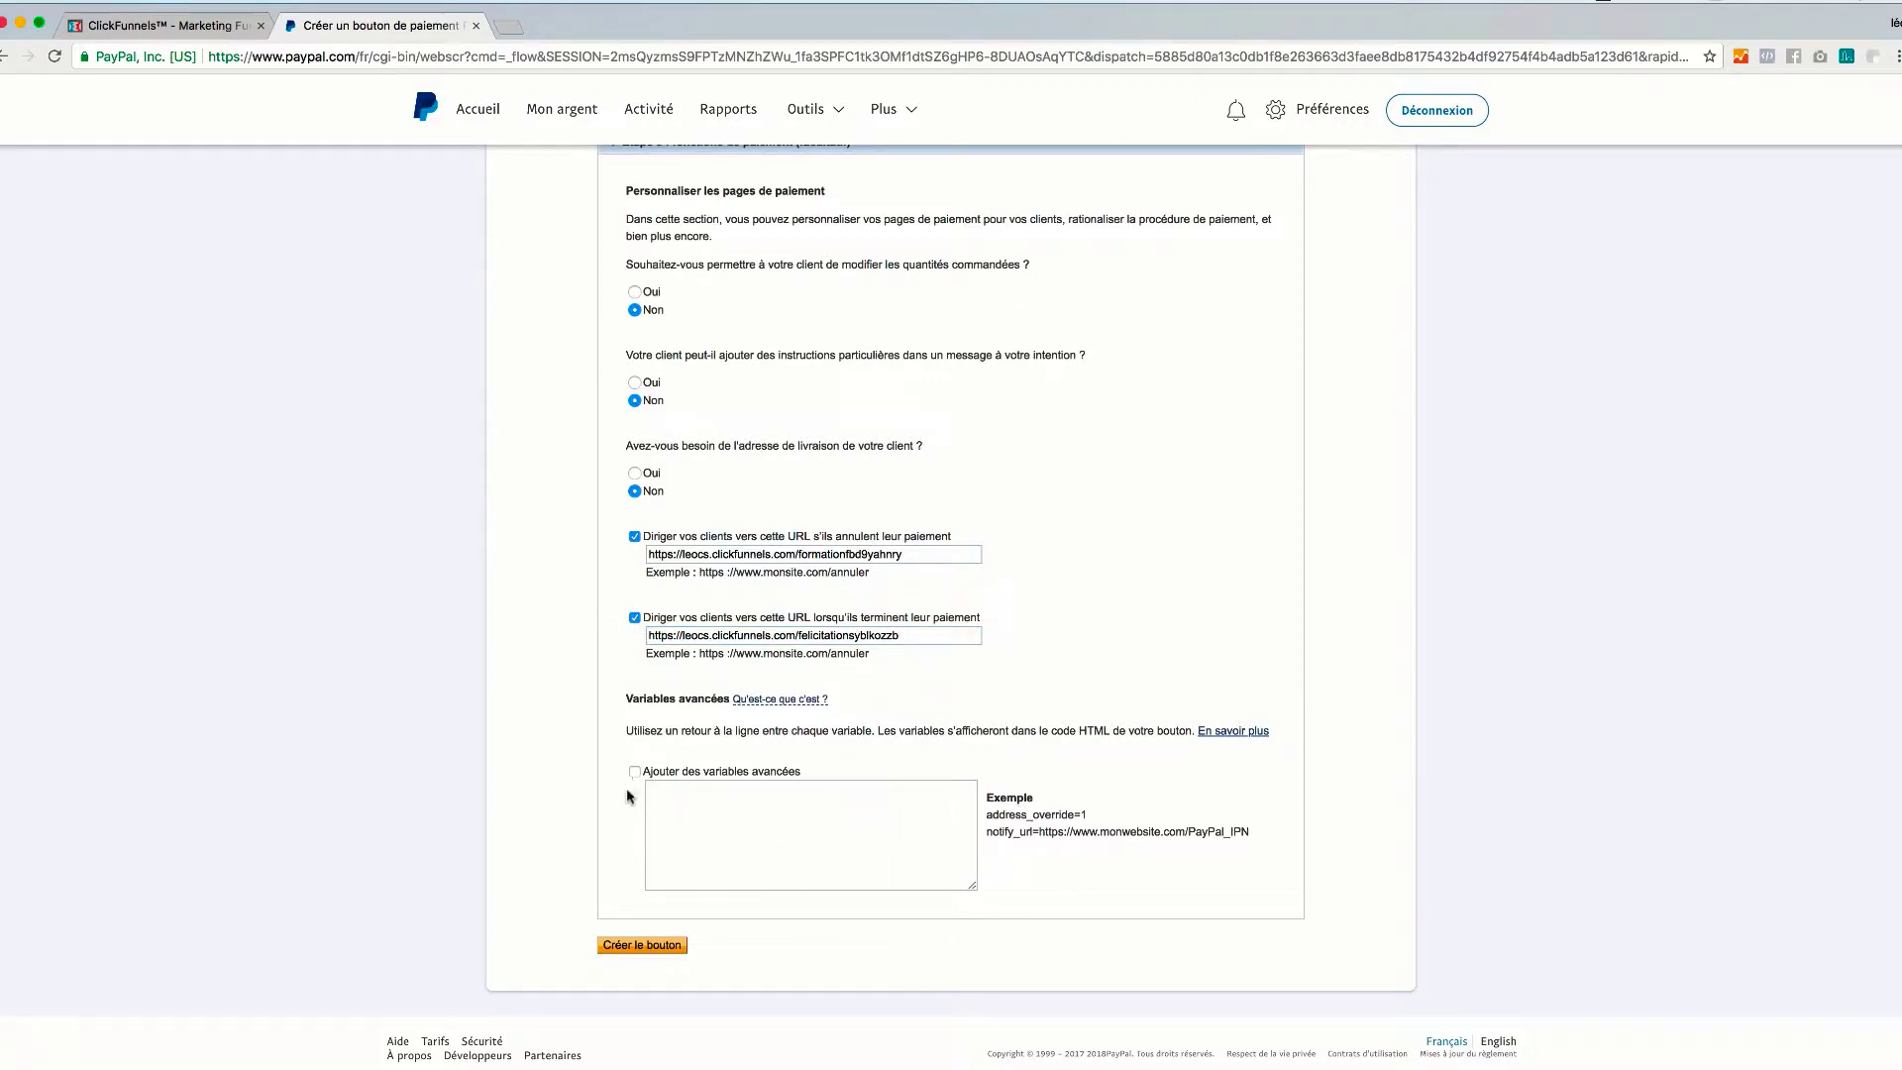
Step: In the ClickFunnels funnel settings, start a new 3rd Party Membership Access product with PayPal as its billing integration
left_click(198, 26)
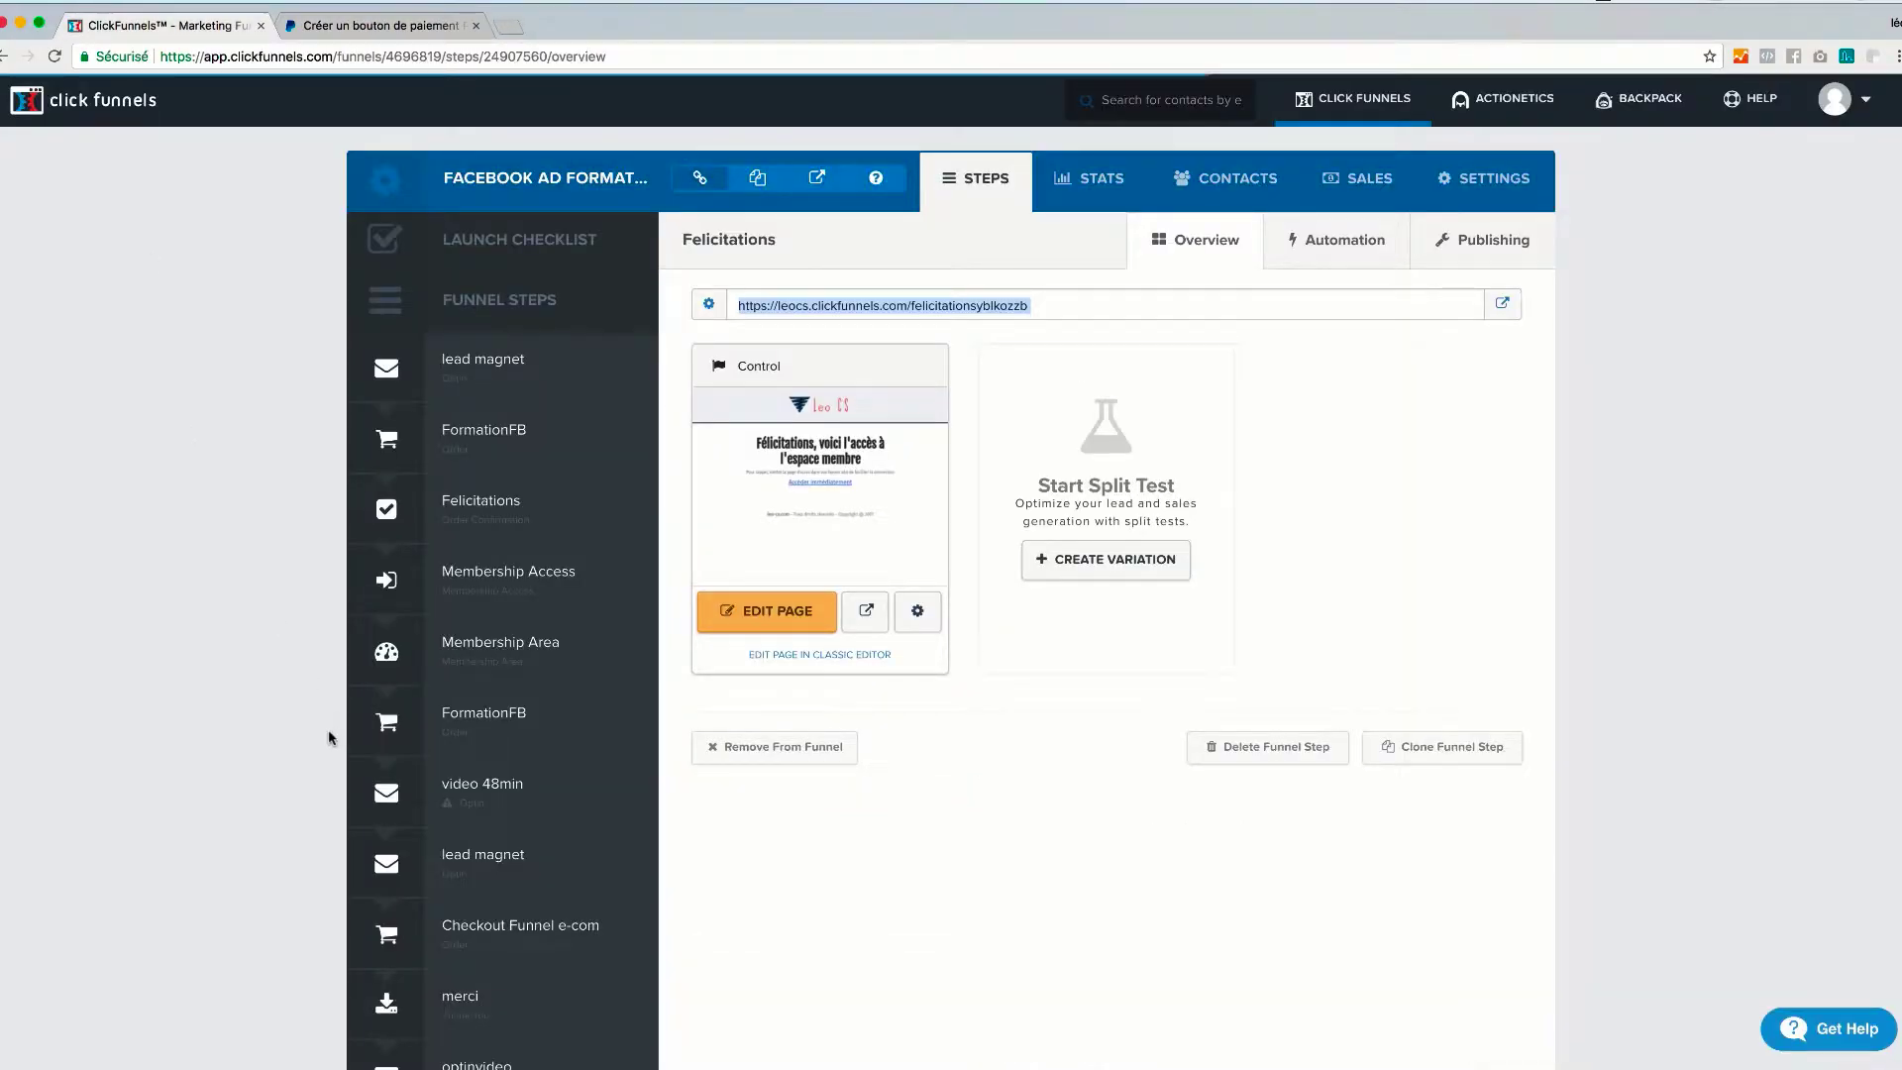
scroll(329, 729, "down", 3)
left_click(586, 923)
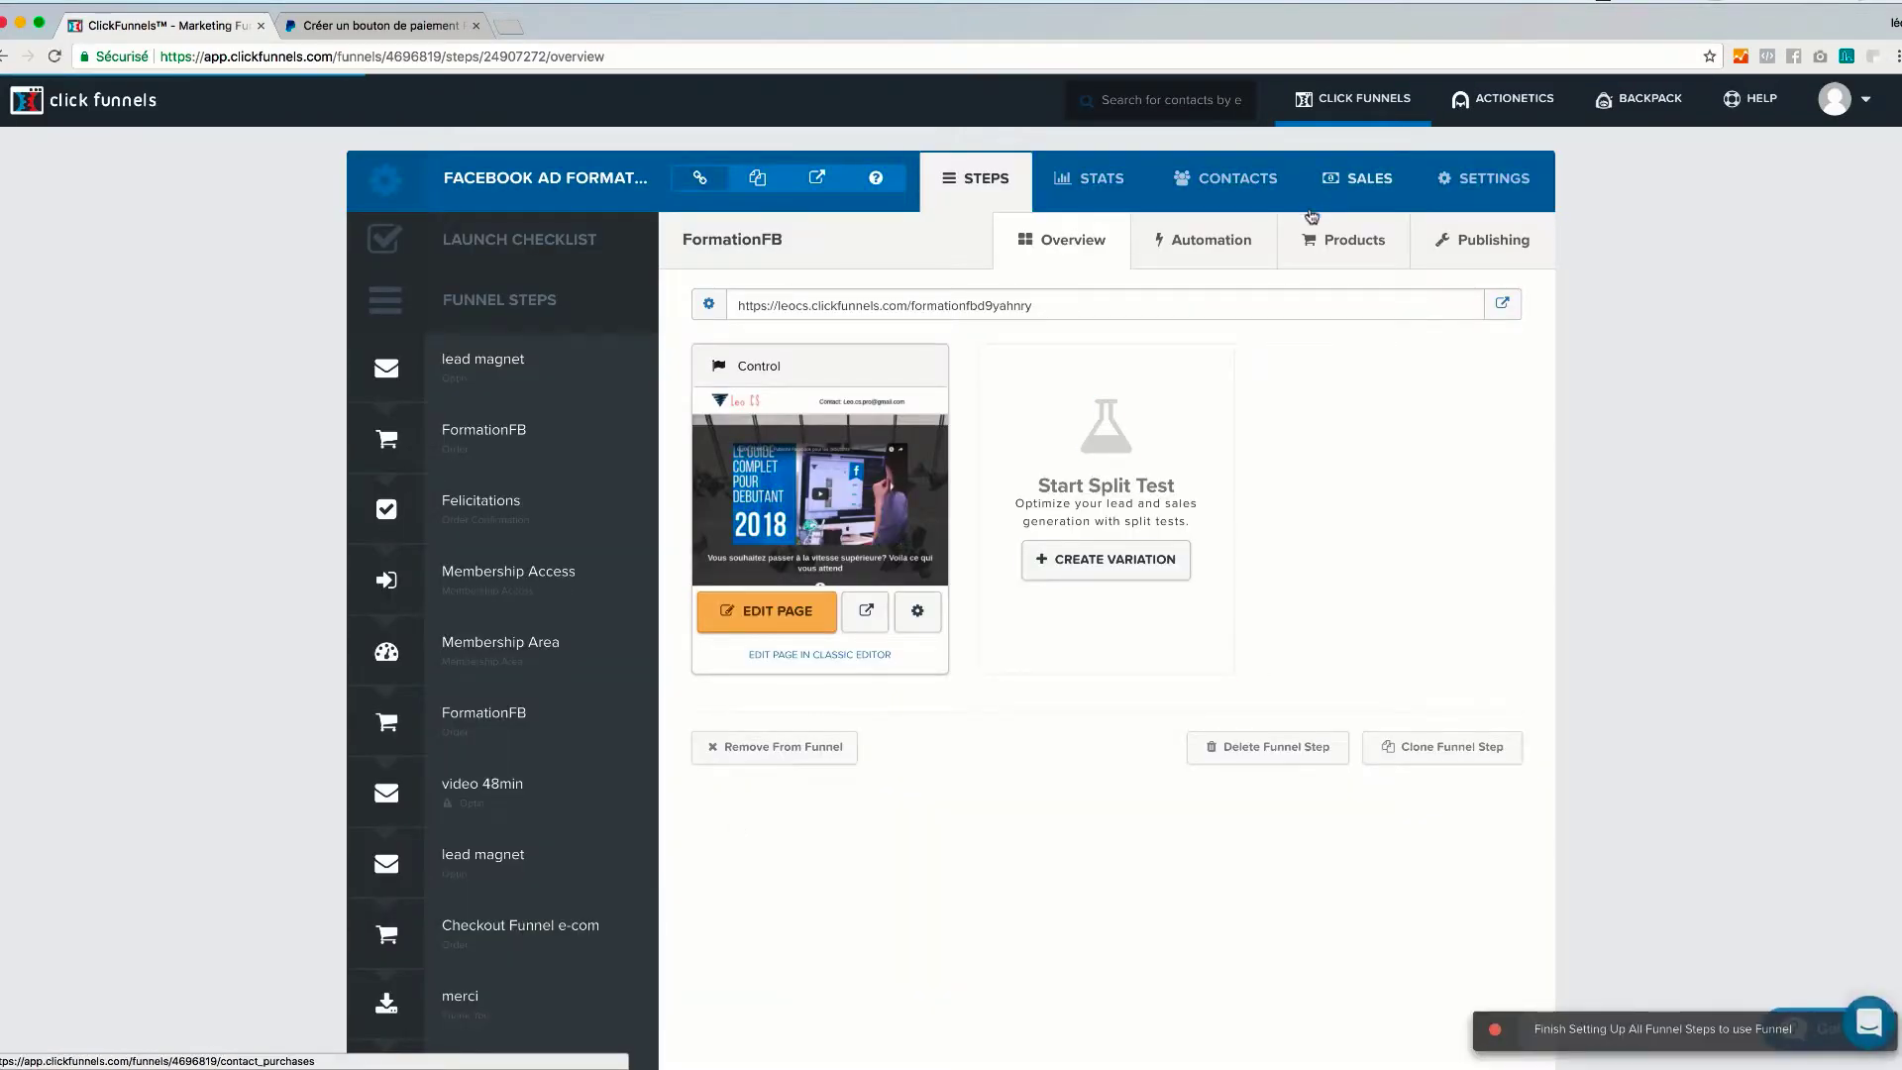
left_click(1491, 178)
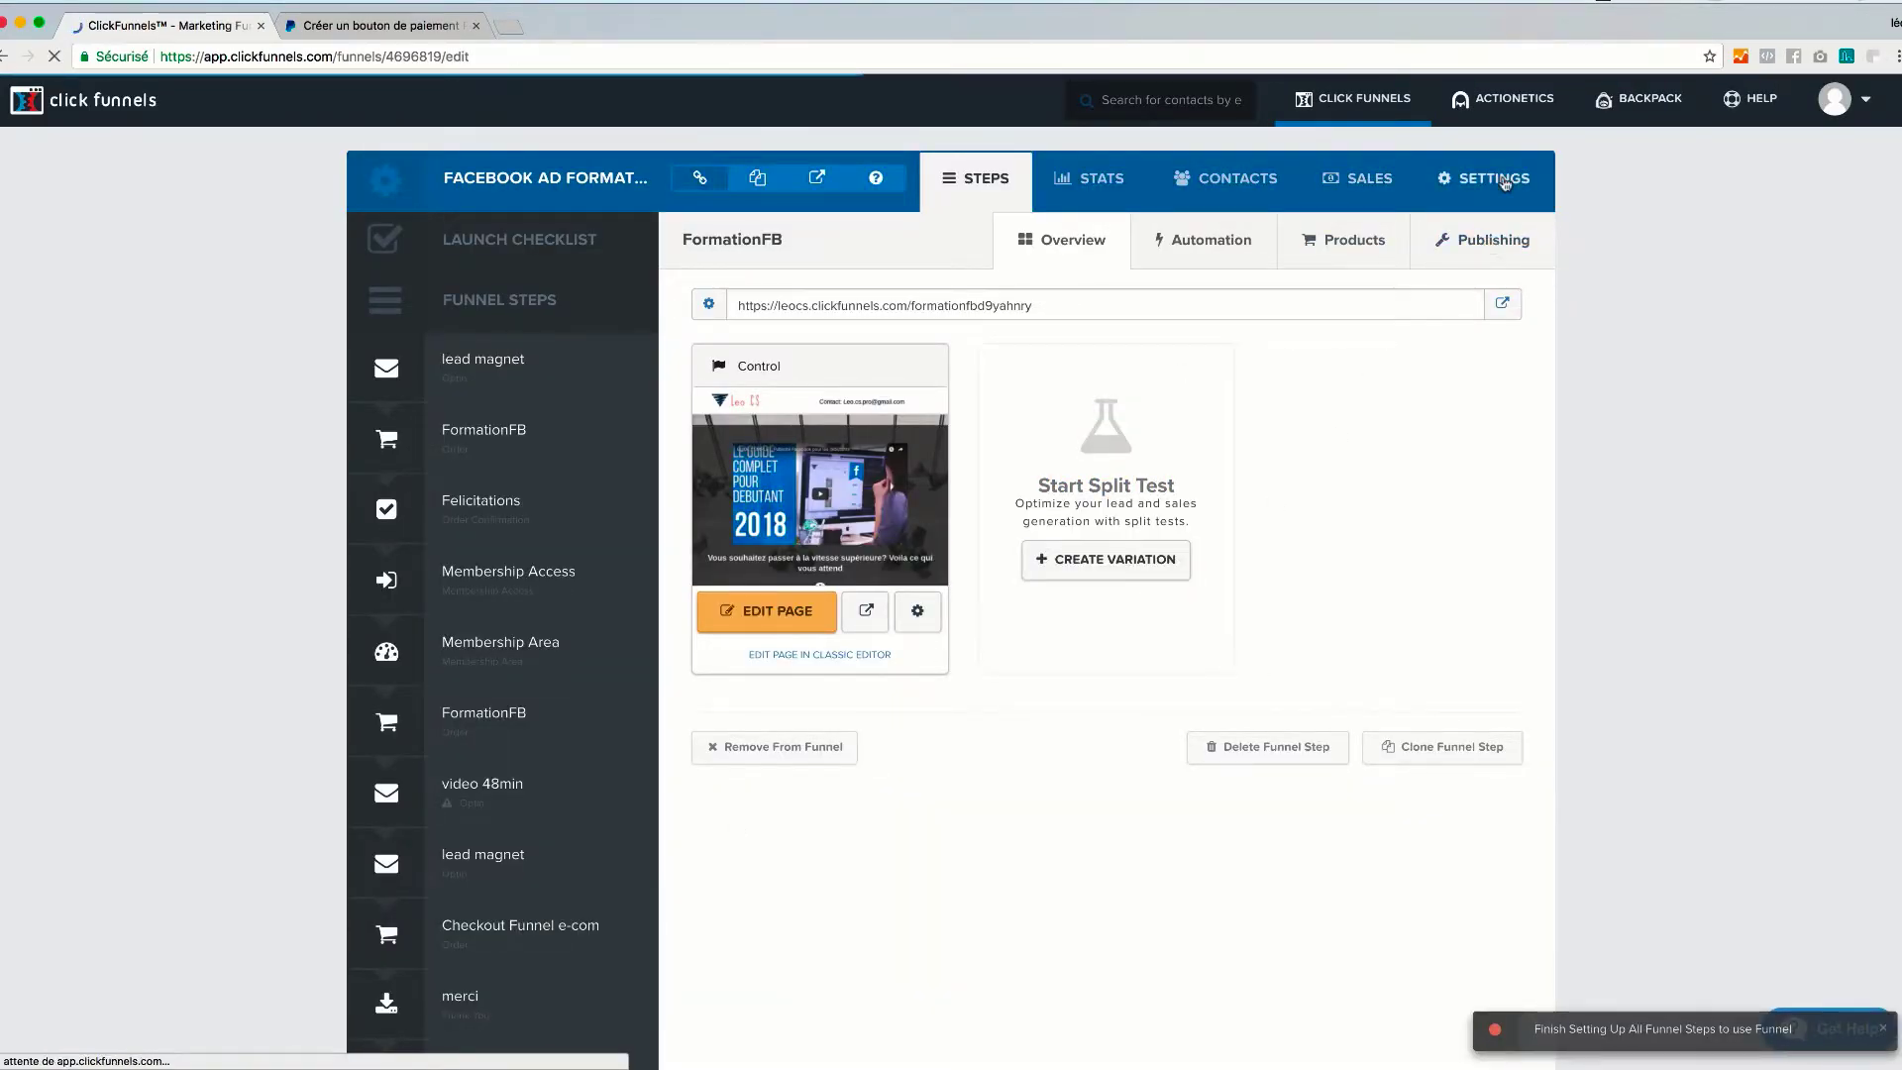
scroll(956, 524, "down", 15)
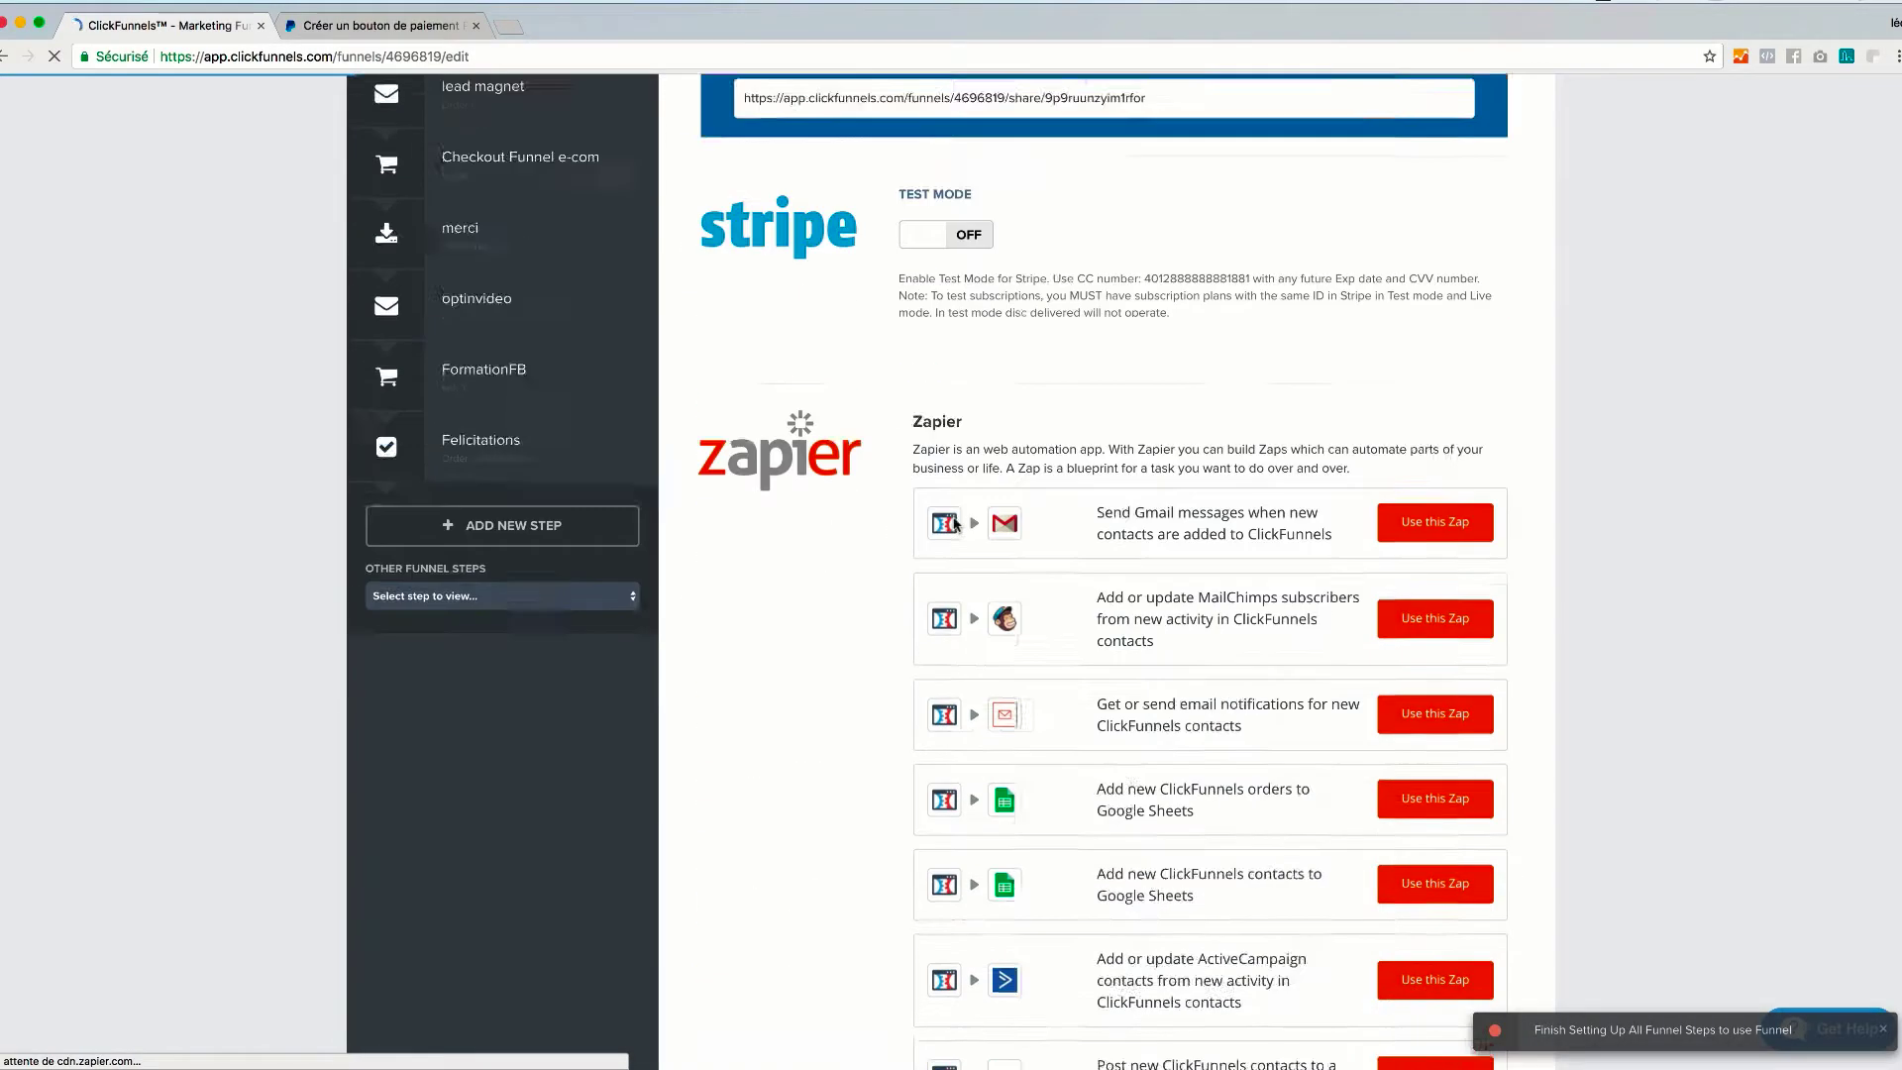
scroll(956, 524, "down", 5)
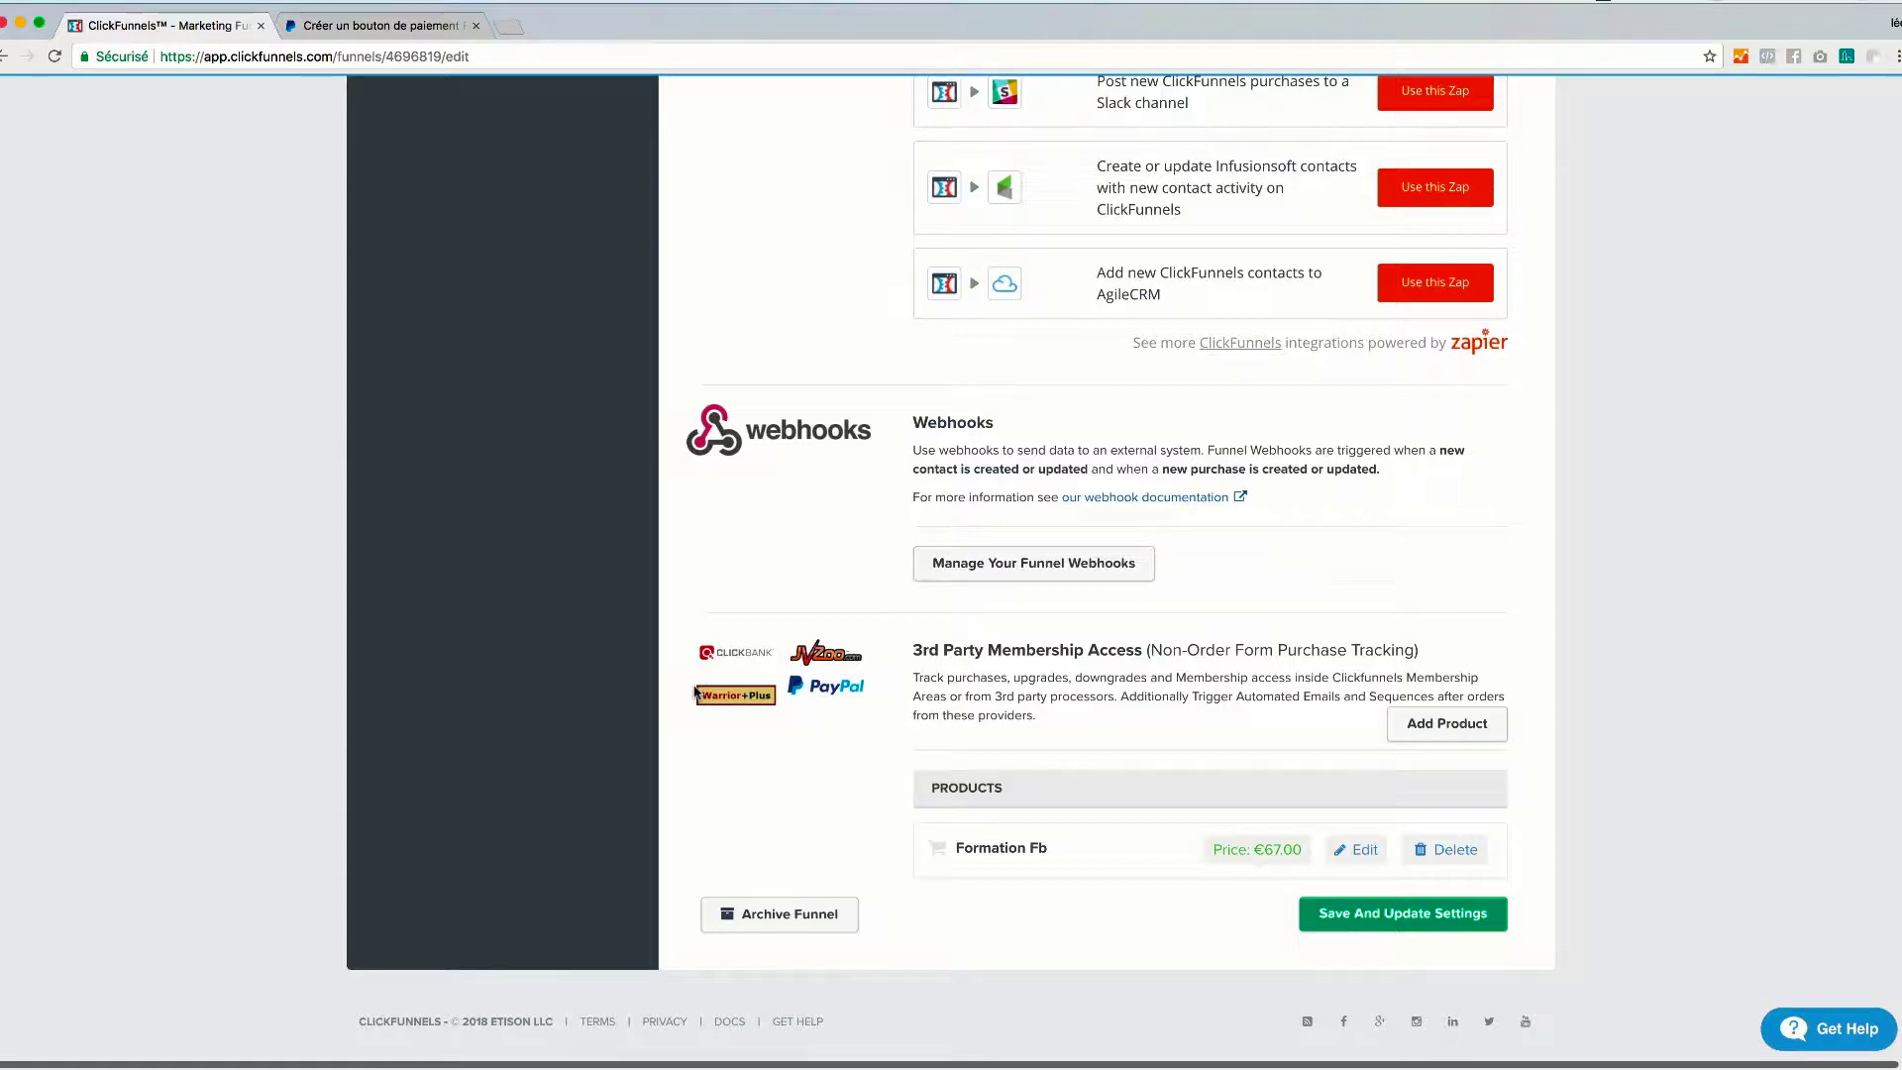
left_click(1478, 721)
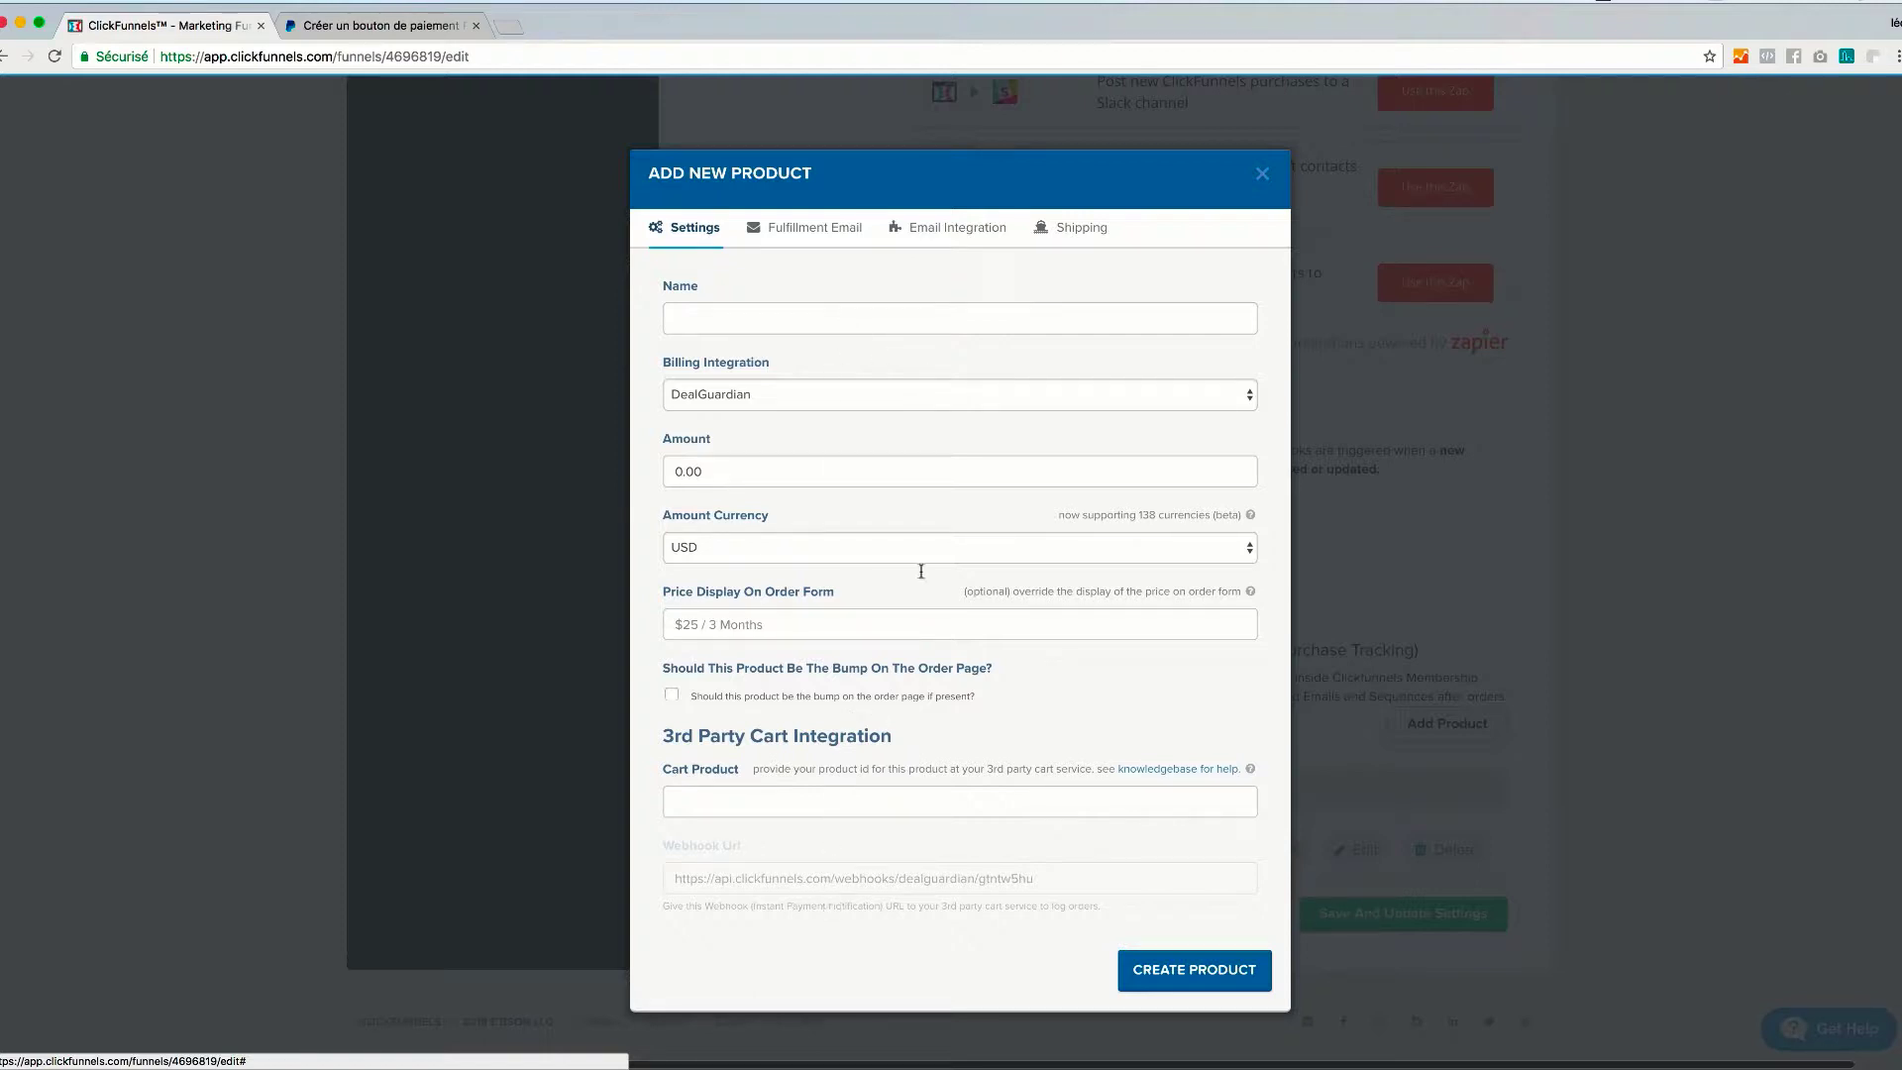
left_click(951, 396)
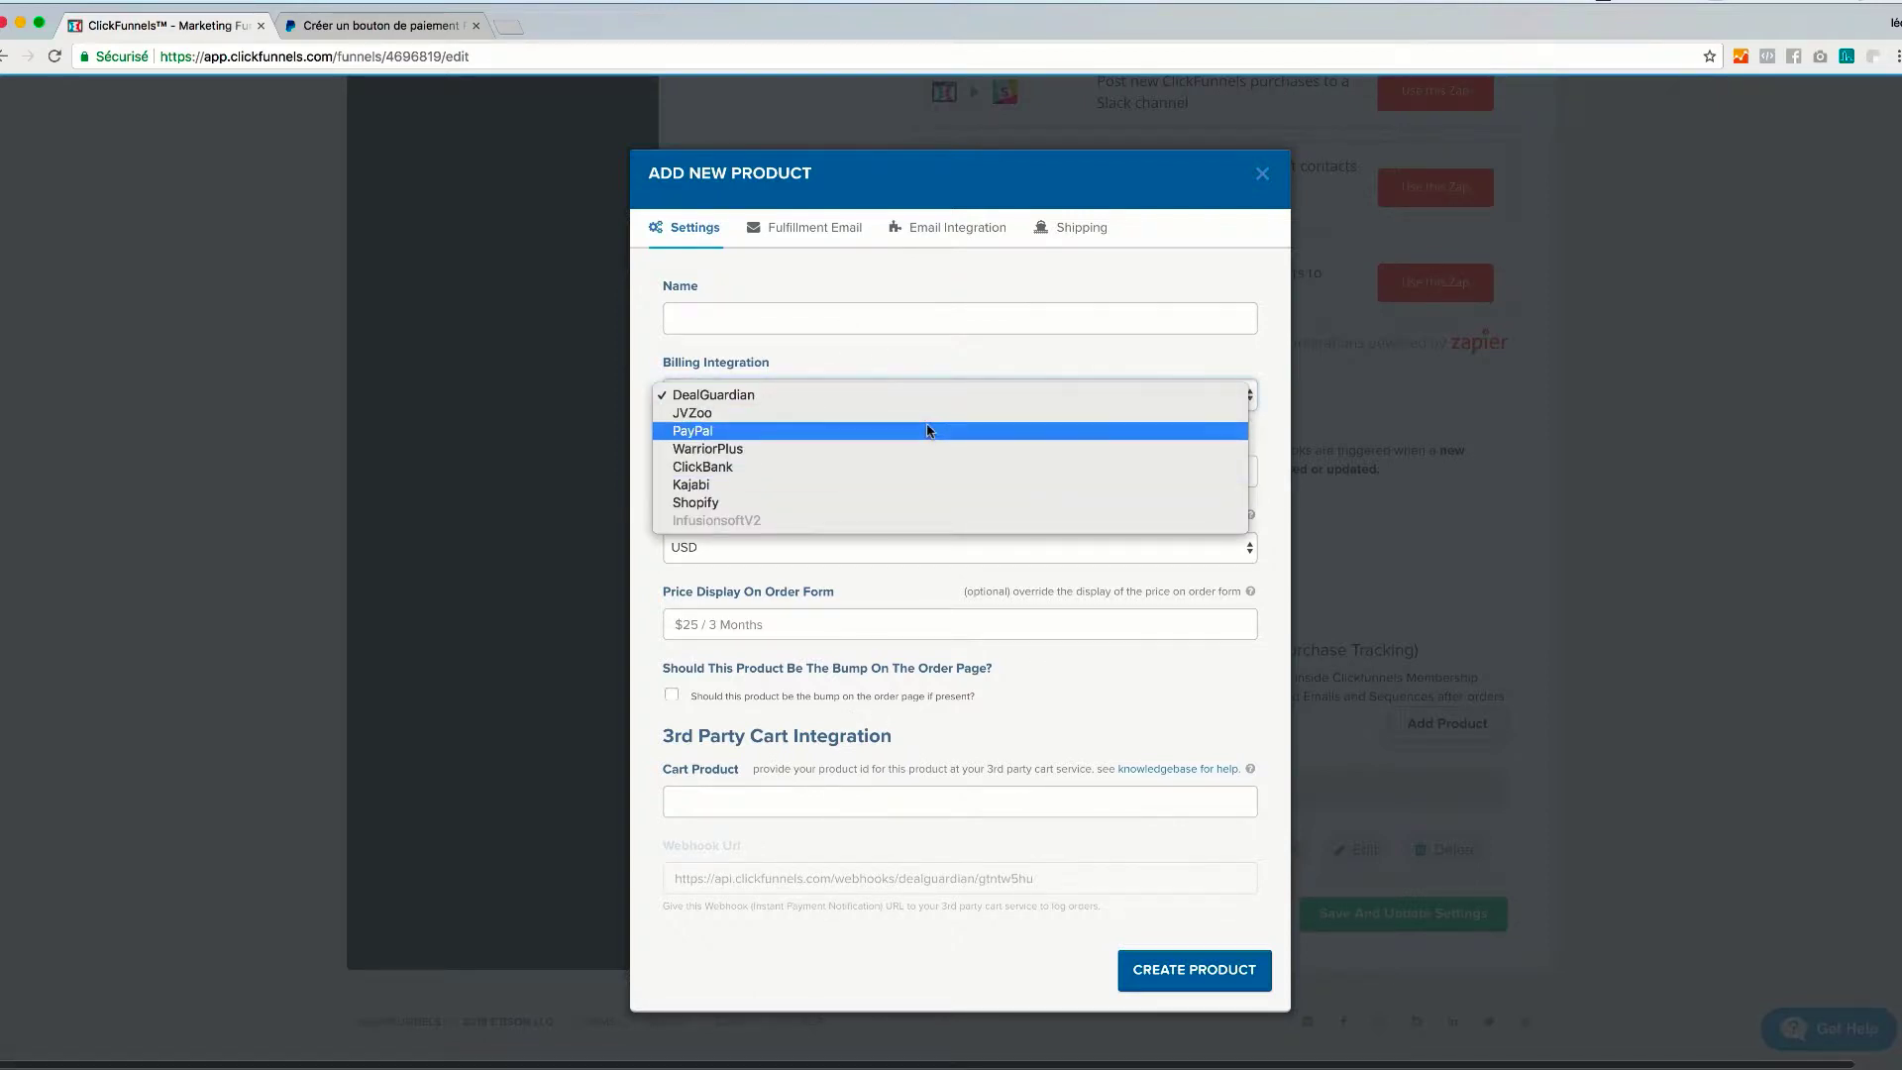
left_click(929, 430)
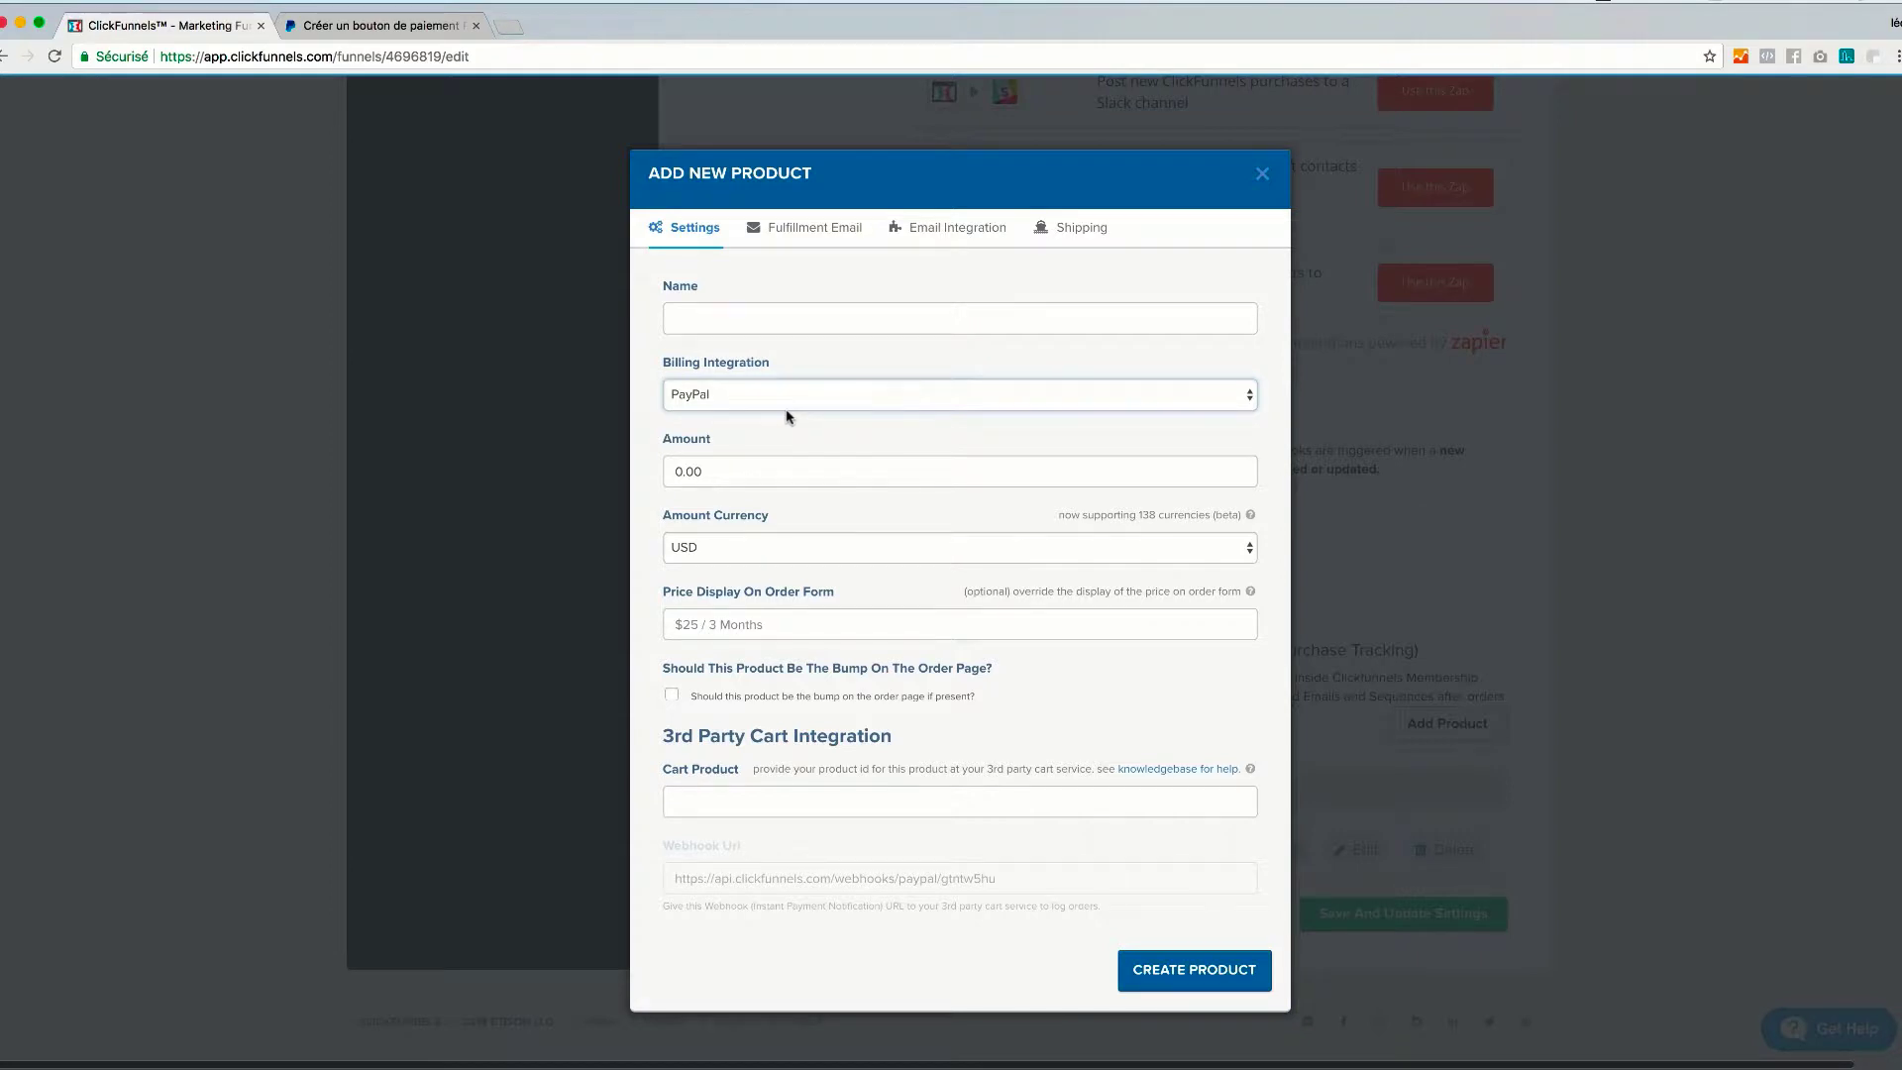
Step: Name the product "formation facebook", with an amount of 67.00 EUR and the cart product ID 4321
left_click(755, 317)
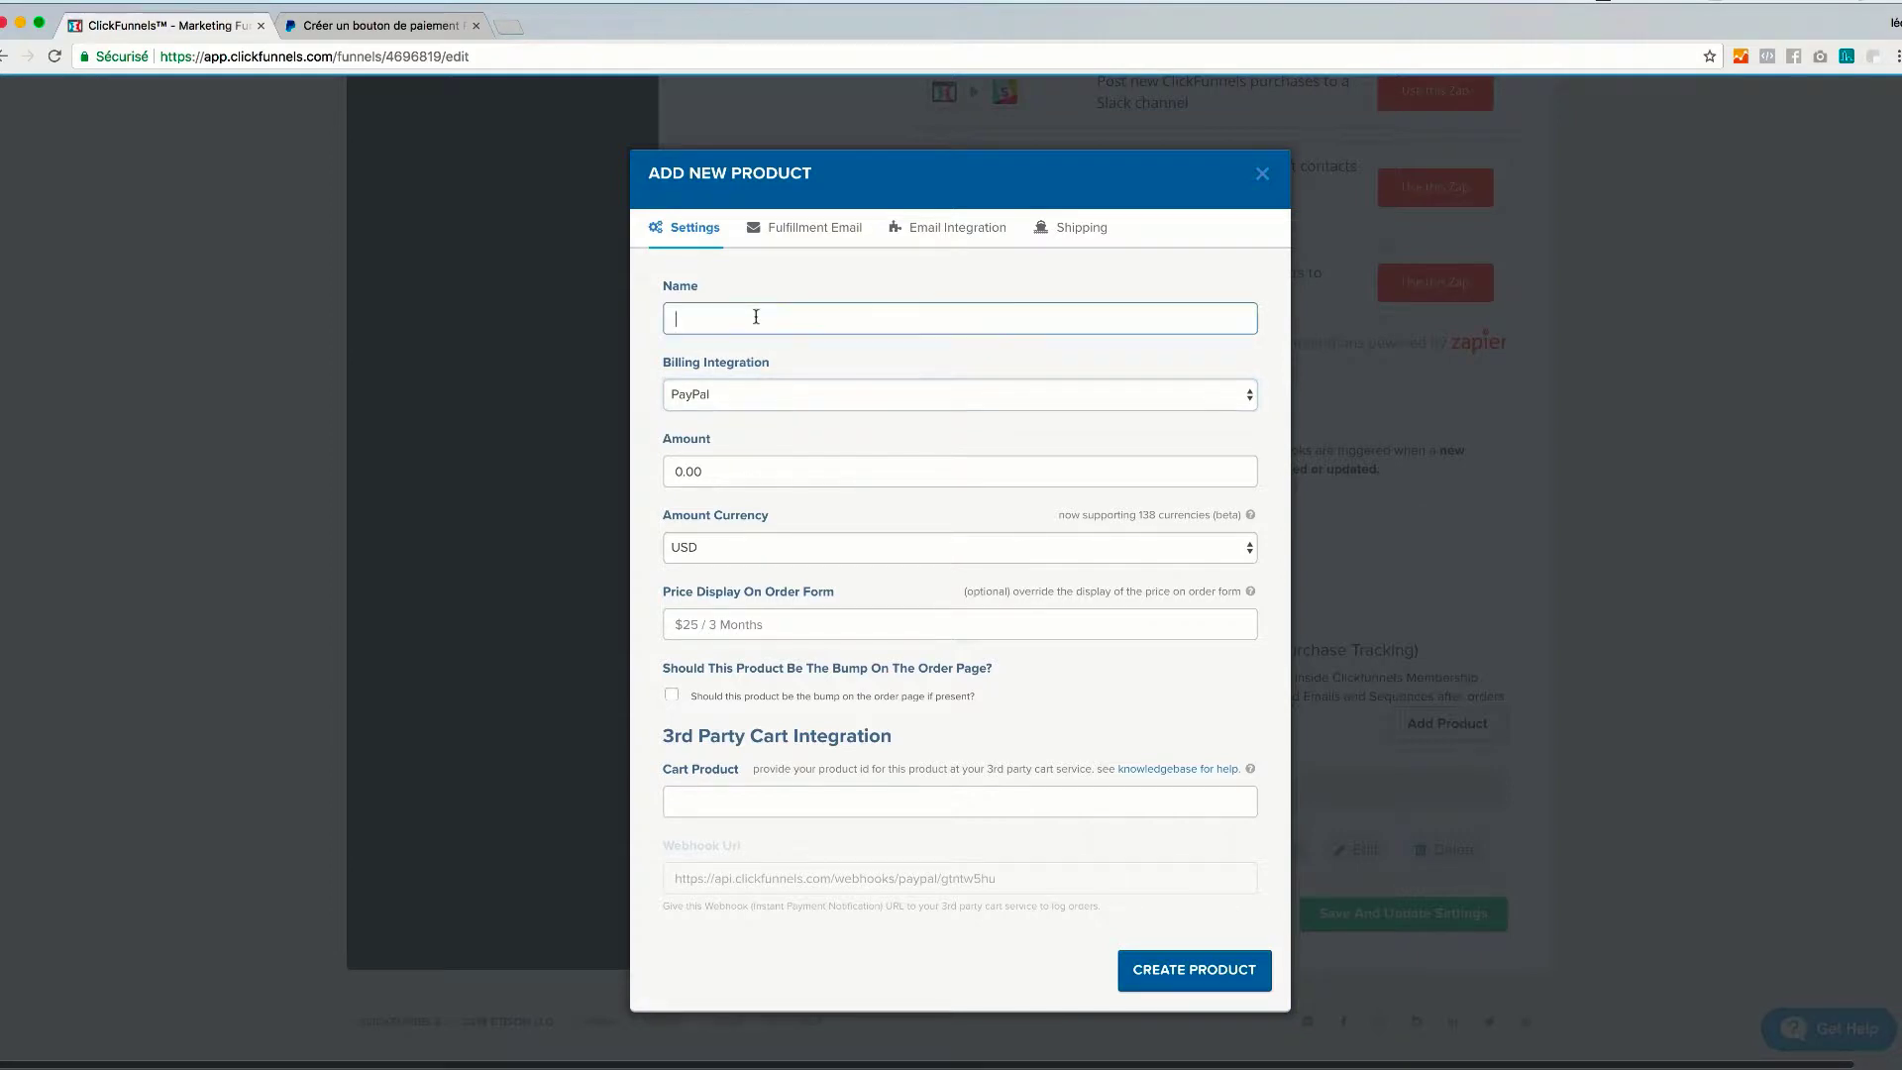
type("formation facebook")
left_click(678, 472)
key("BackSpace")
type("67")
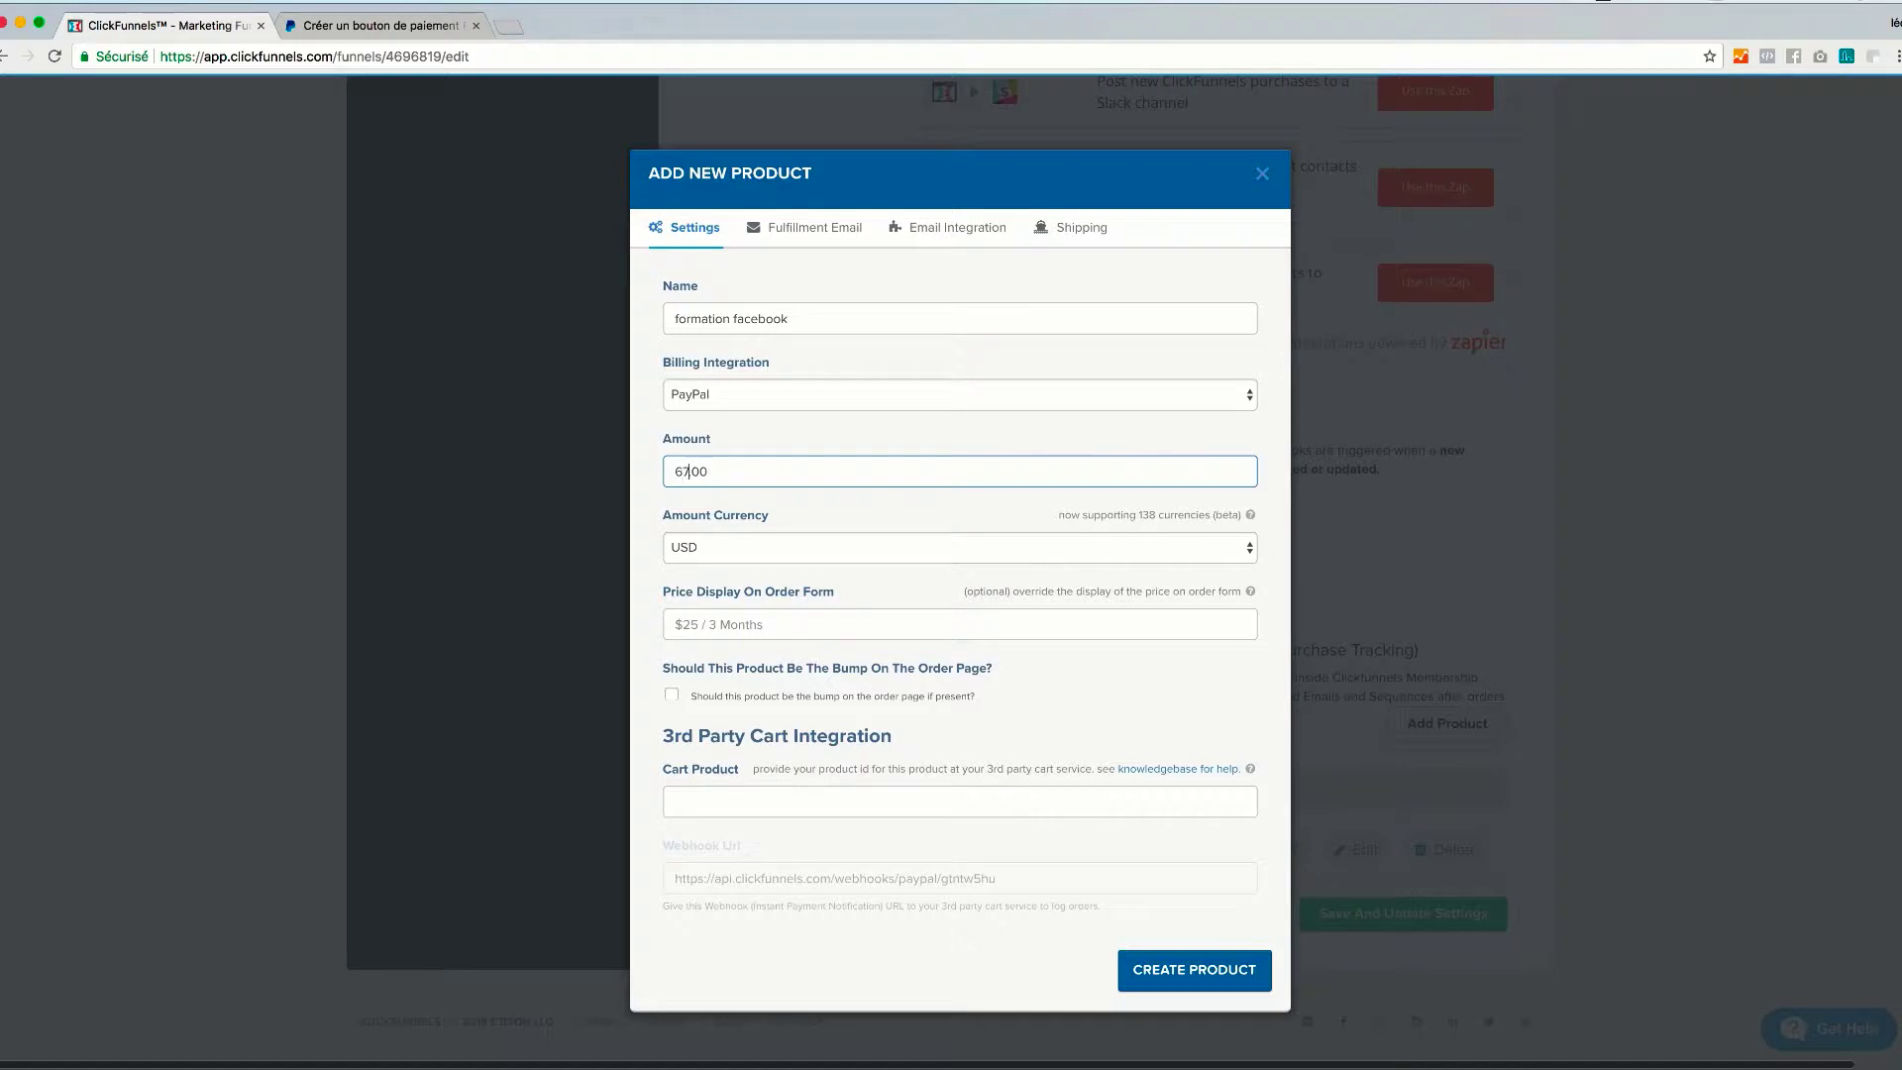
left_click(712, 553)
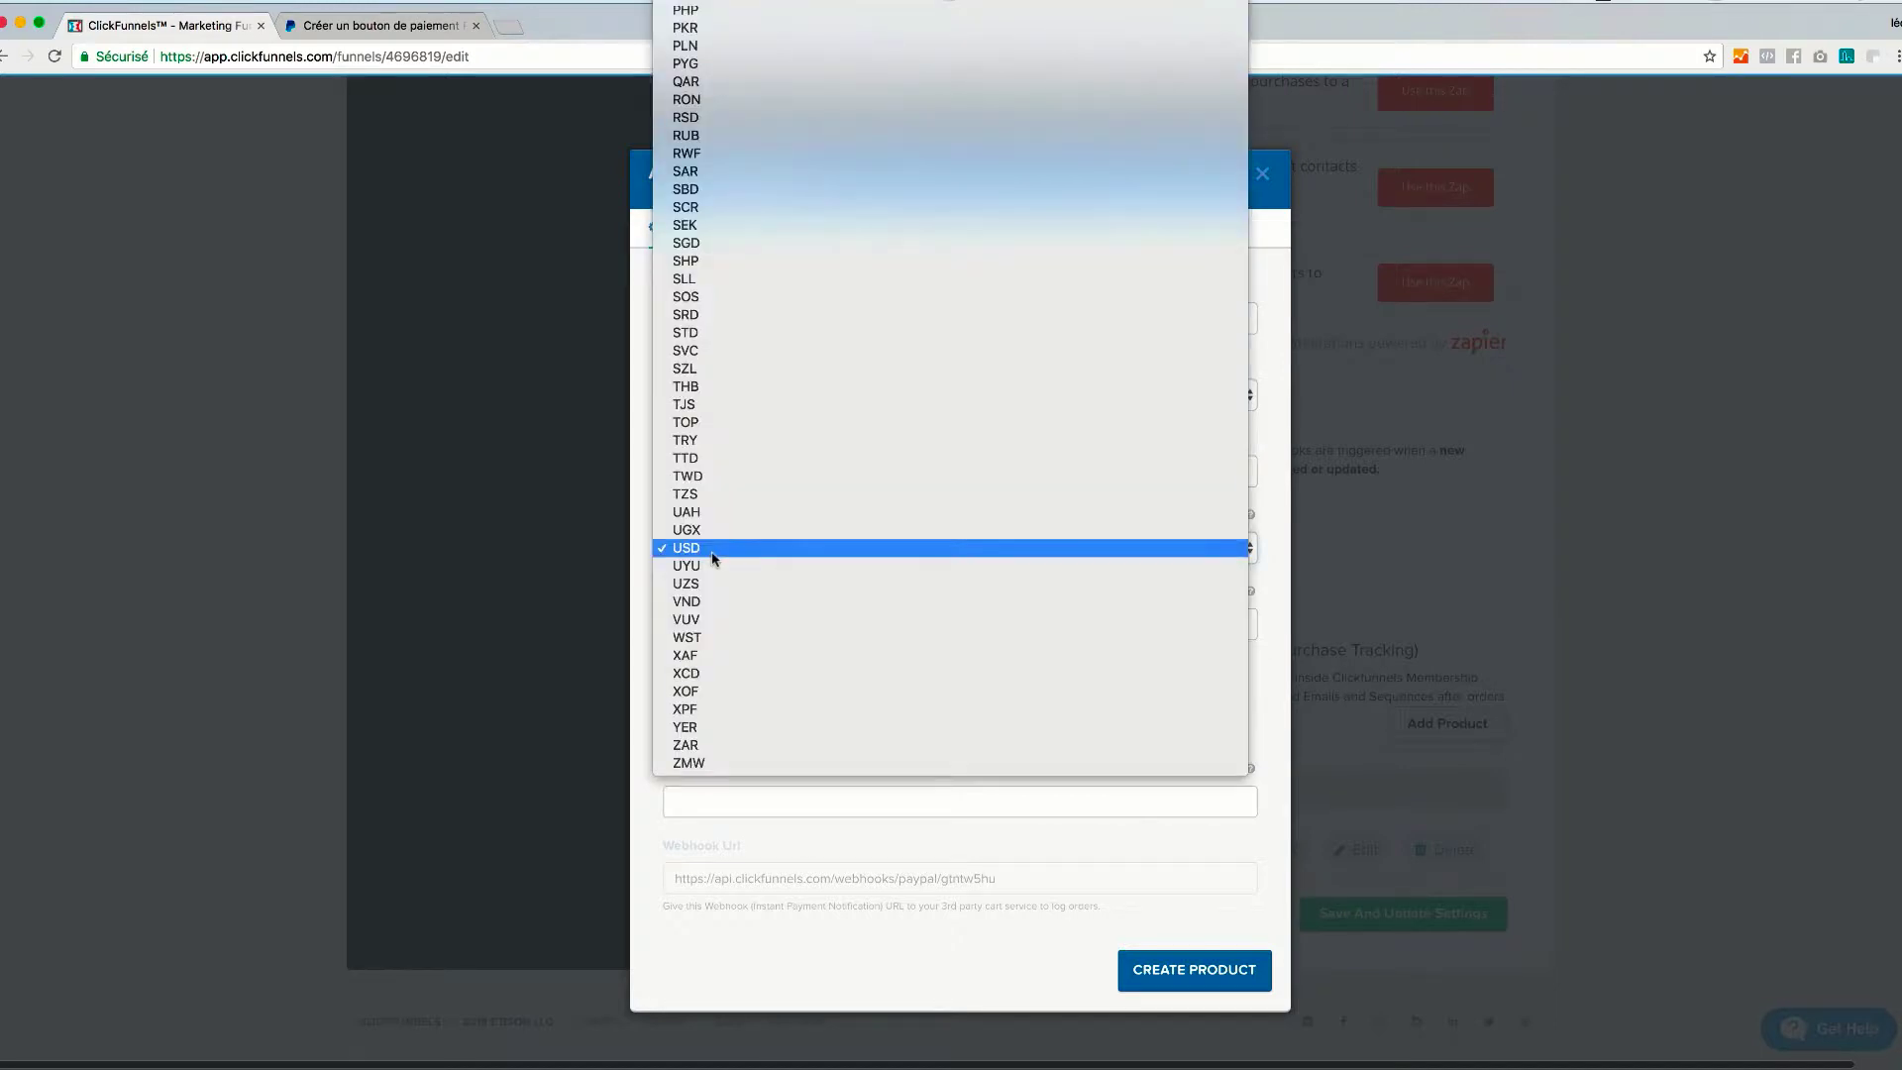
scroll(743, 109, "up", 10)
left_click(753, 69)
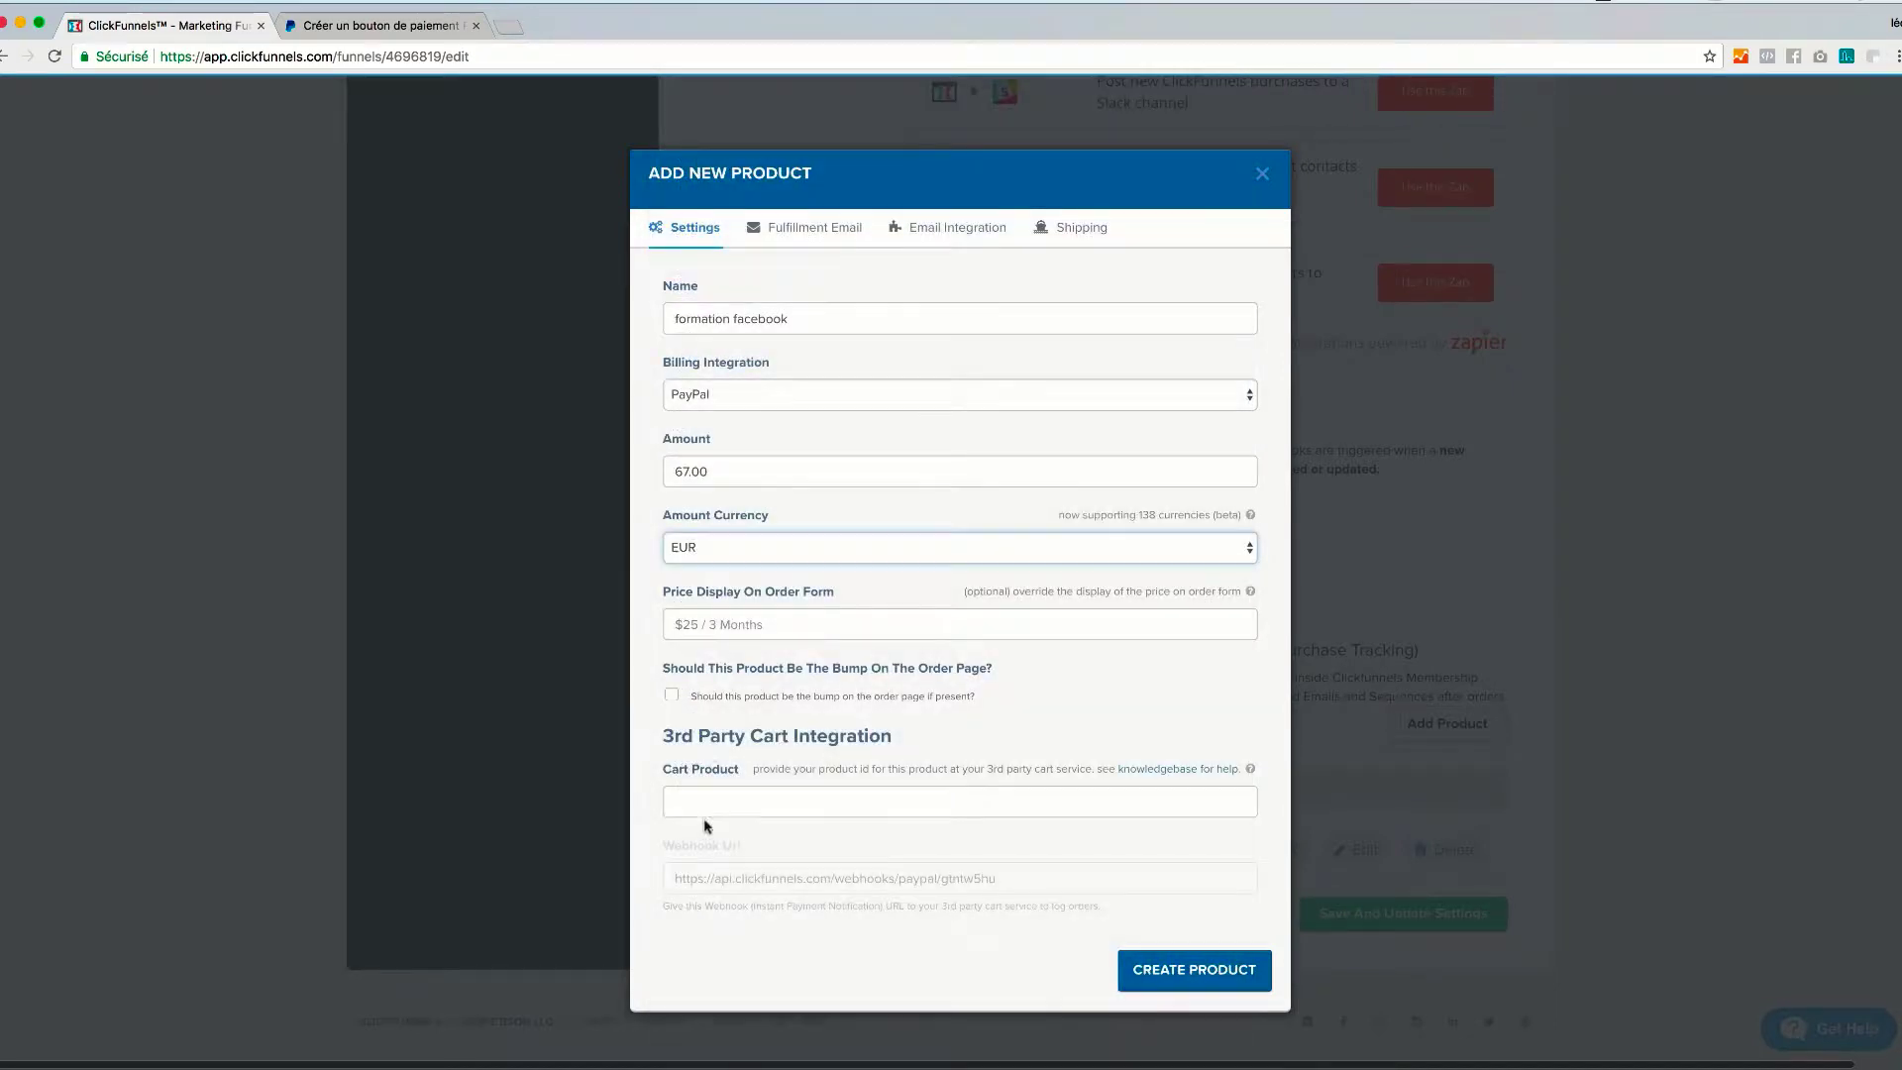
left_click(715, 802)
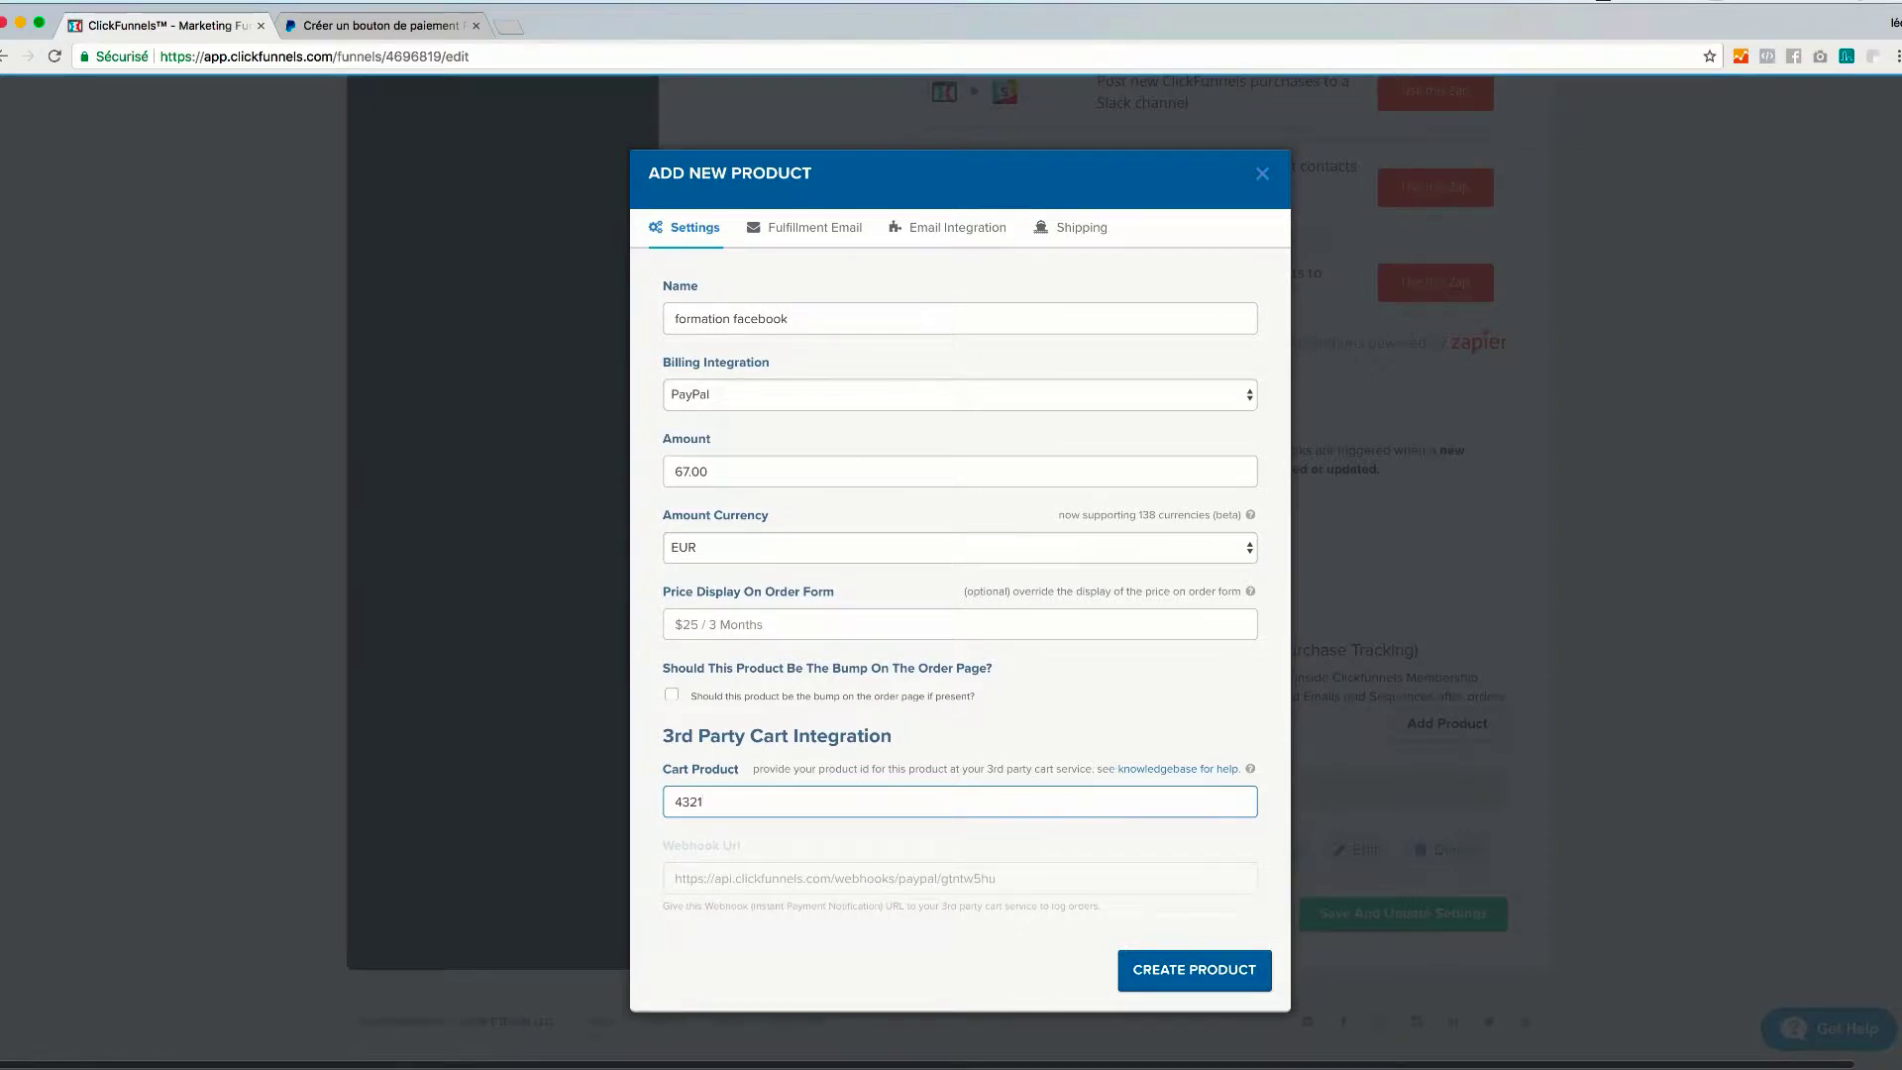
left_click(677, 838)
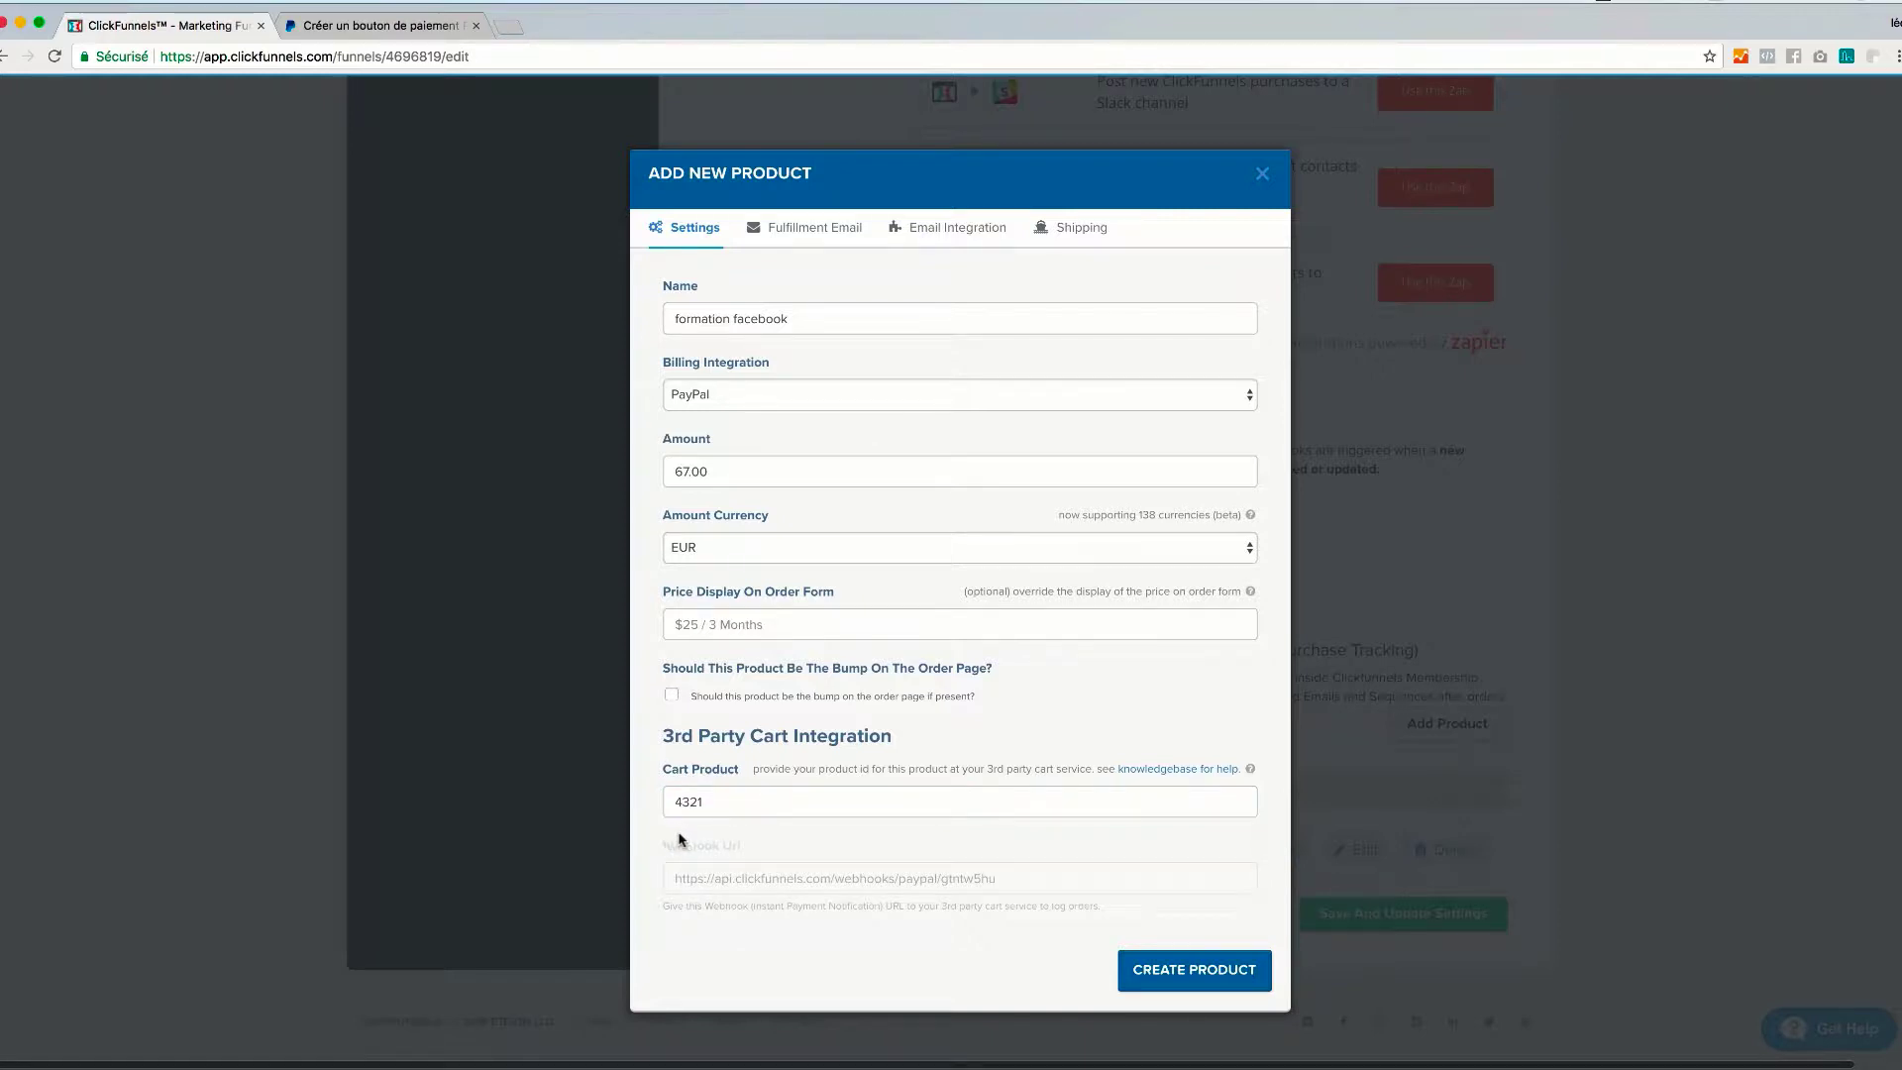
Step: Copy the new product's webhook URL and paste it into PayPal's advanced variables, with that option enabled
right_click(843, 869)
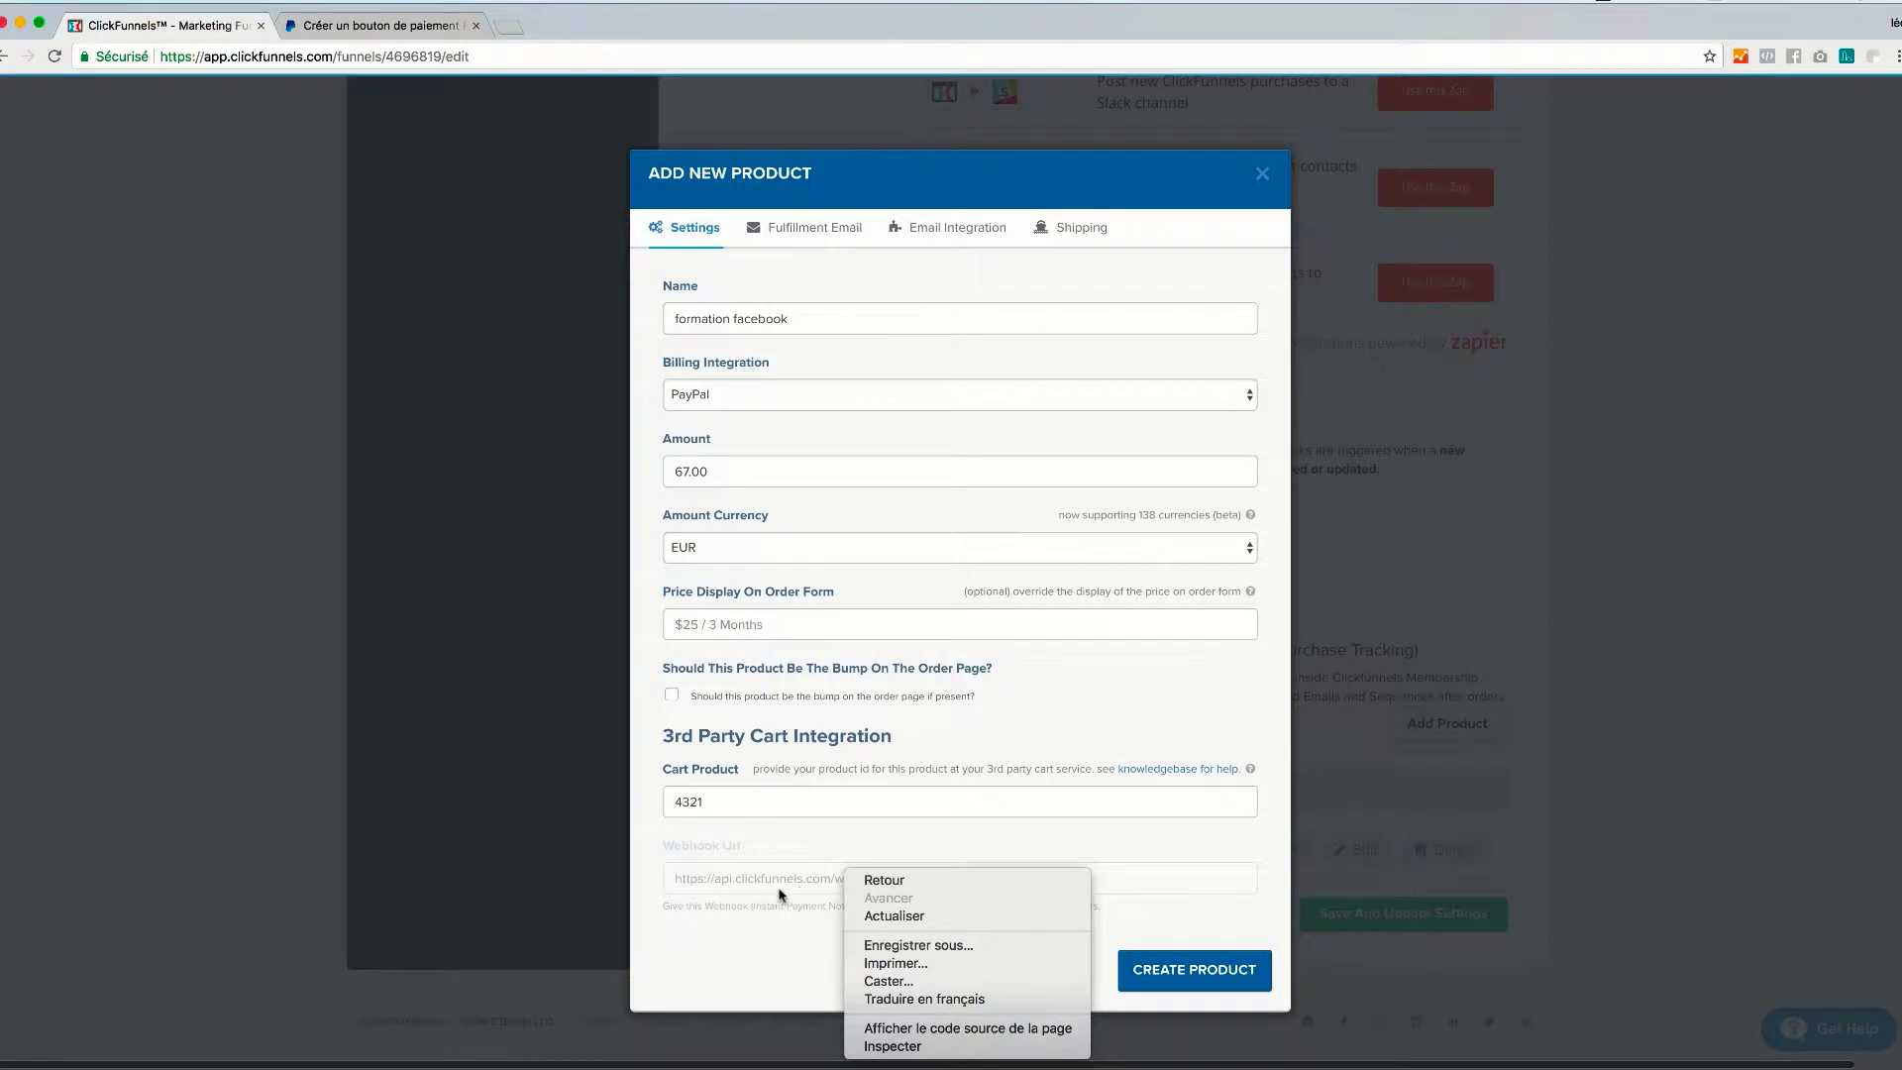
left_click(679, 905)
left_click_drag(672, 878, 1062, 892)
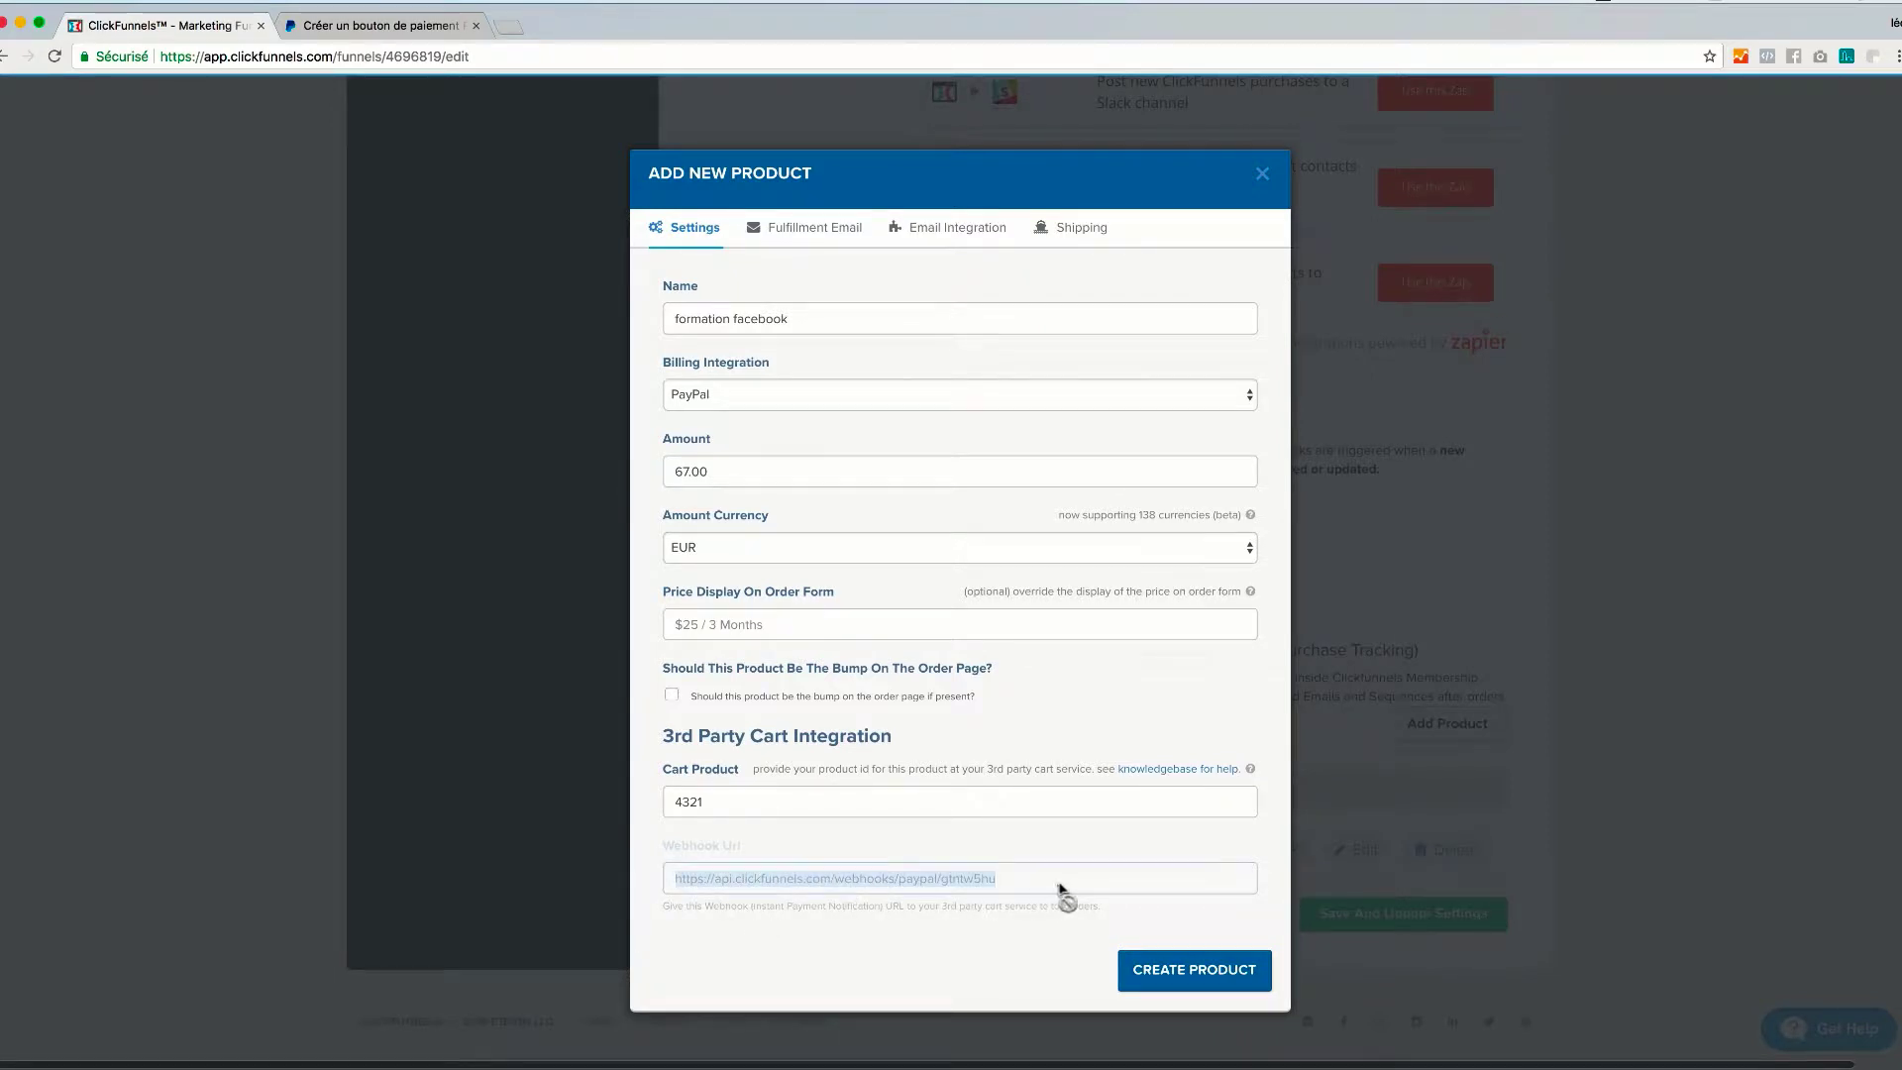
right_click(905, 885)
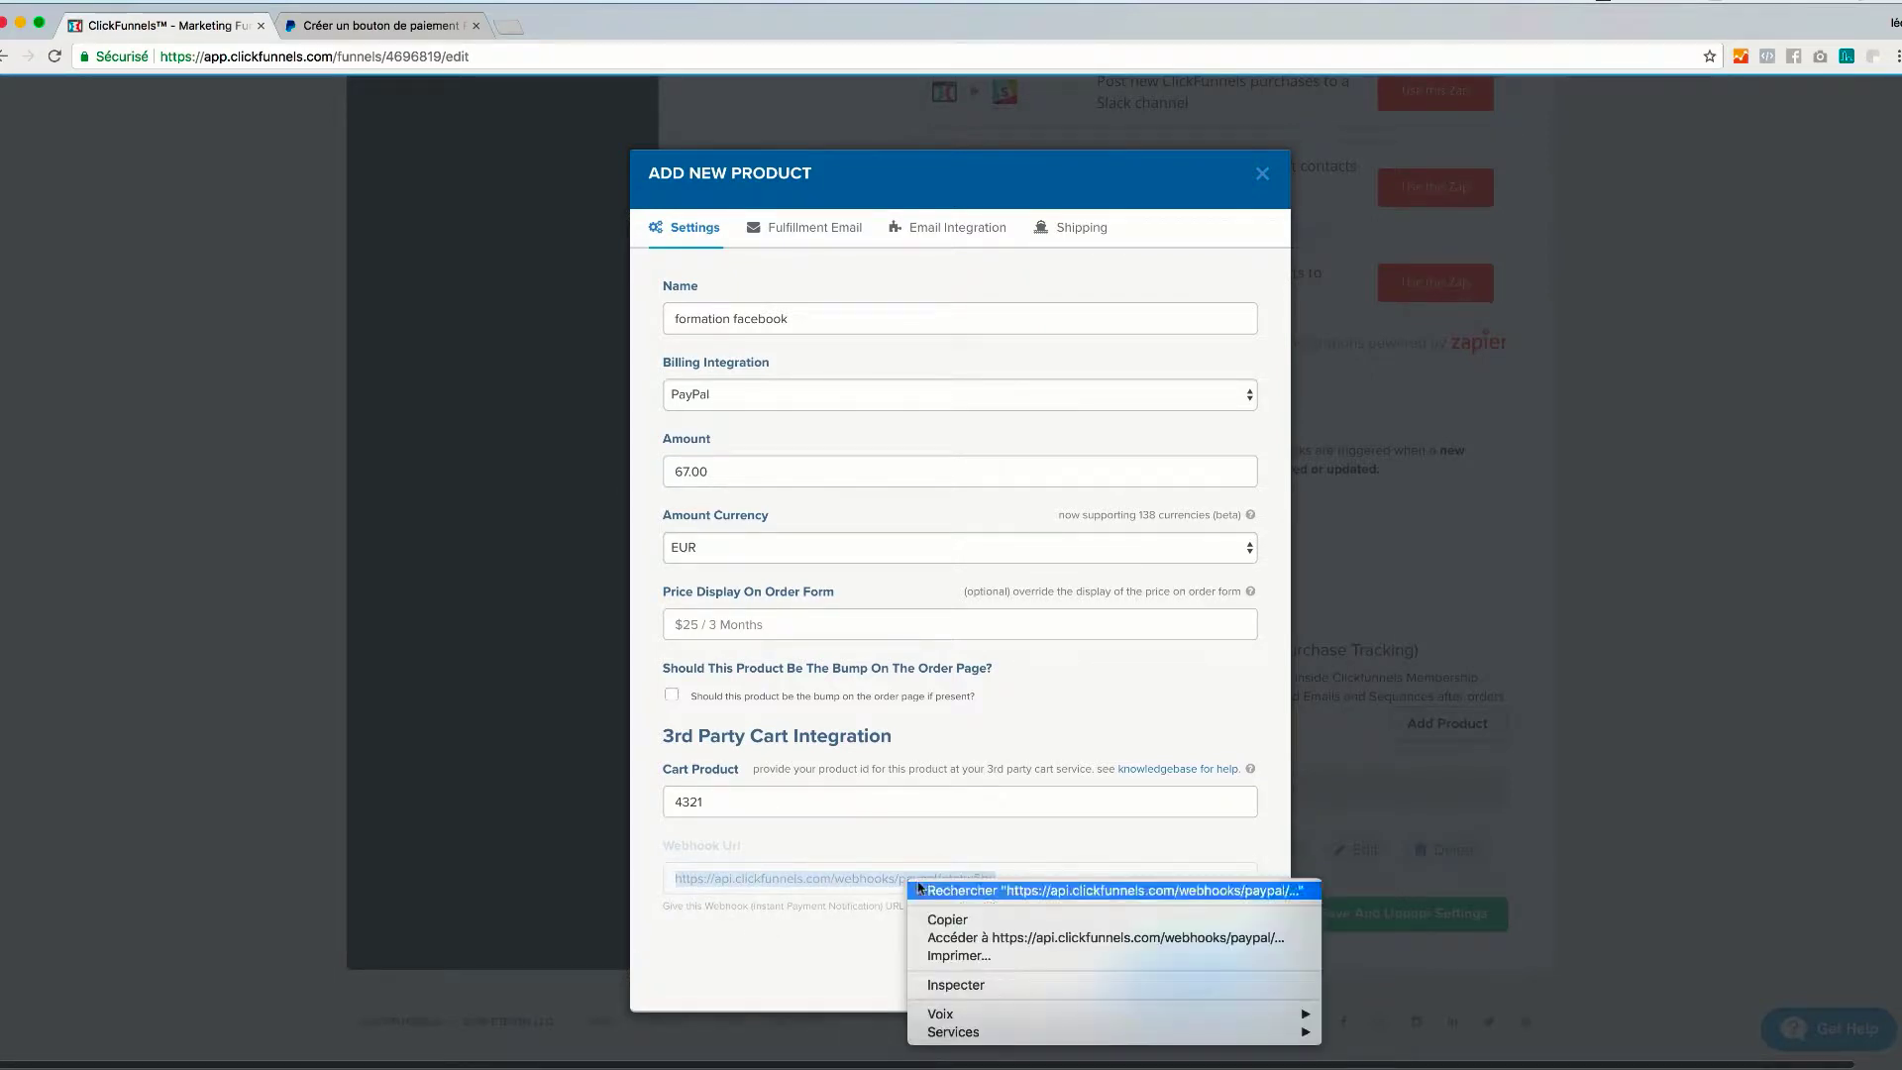
left_click(926, 912)
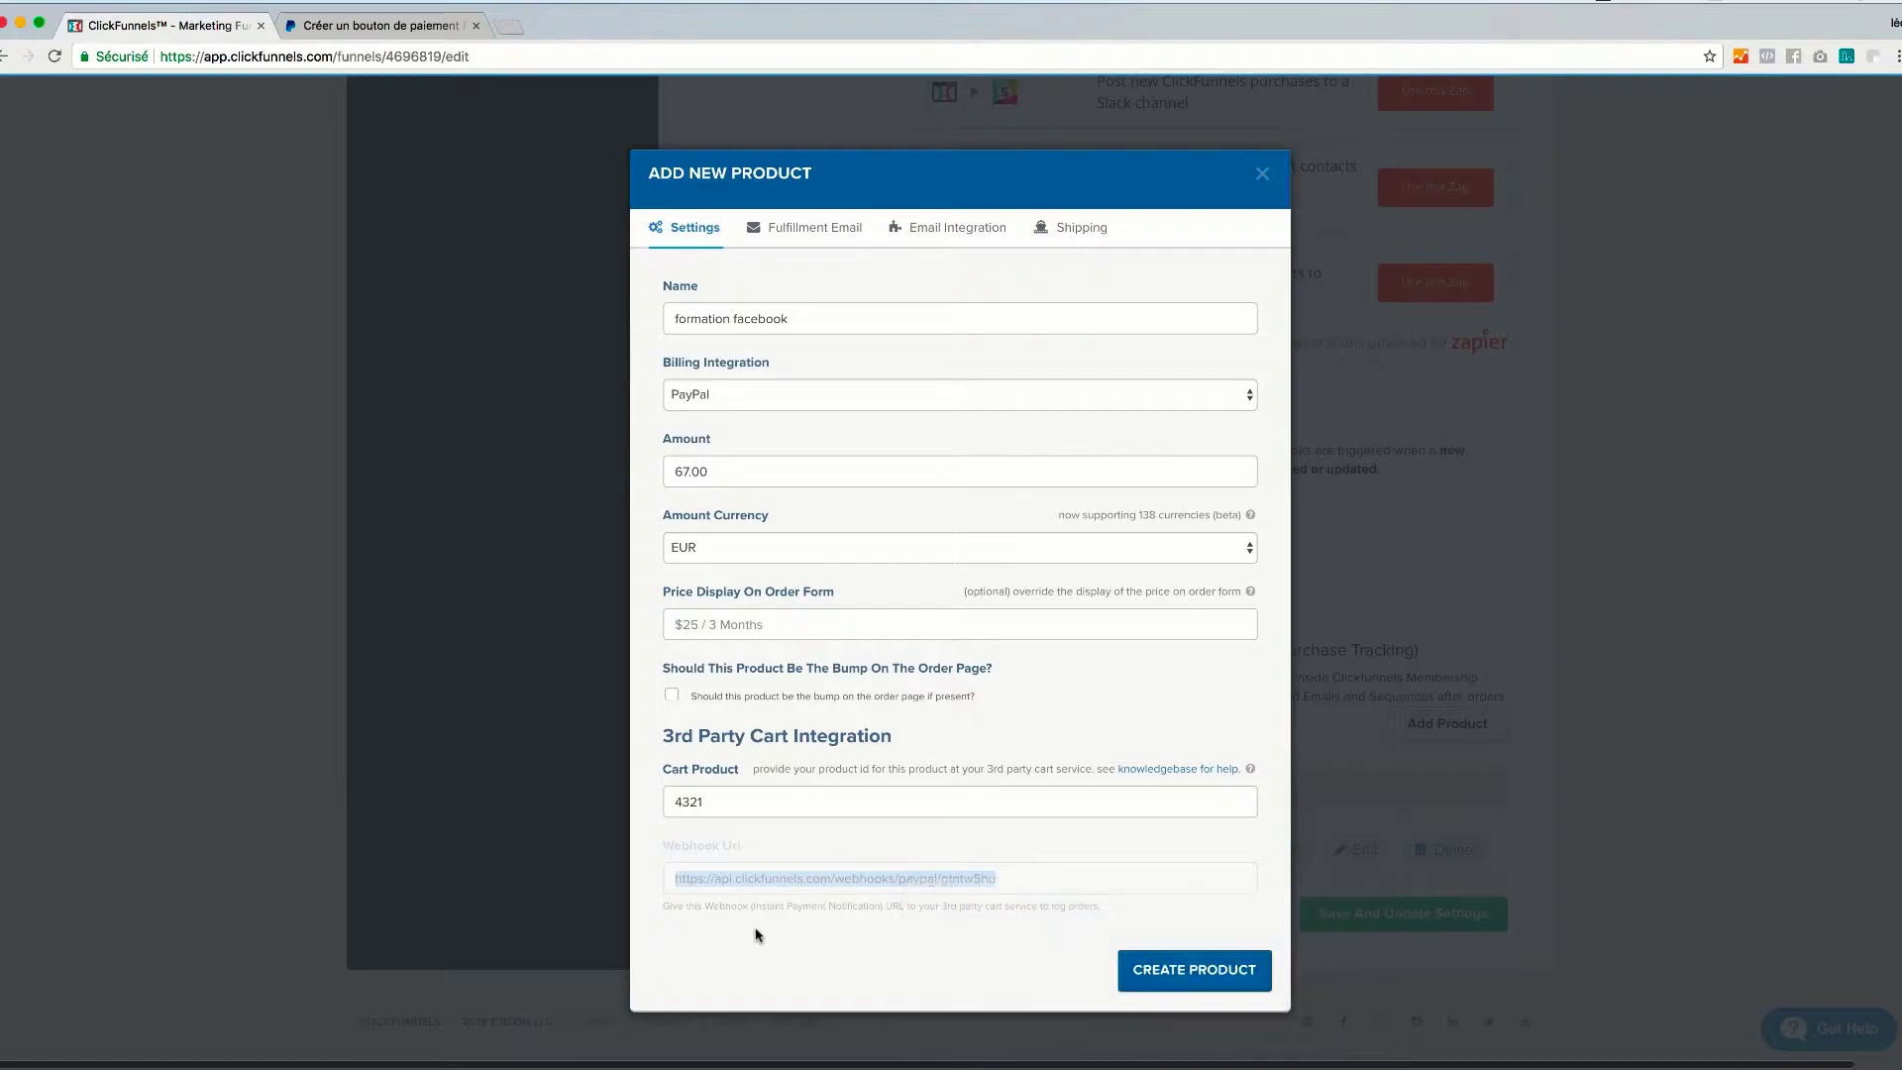
left_click(407, 30)
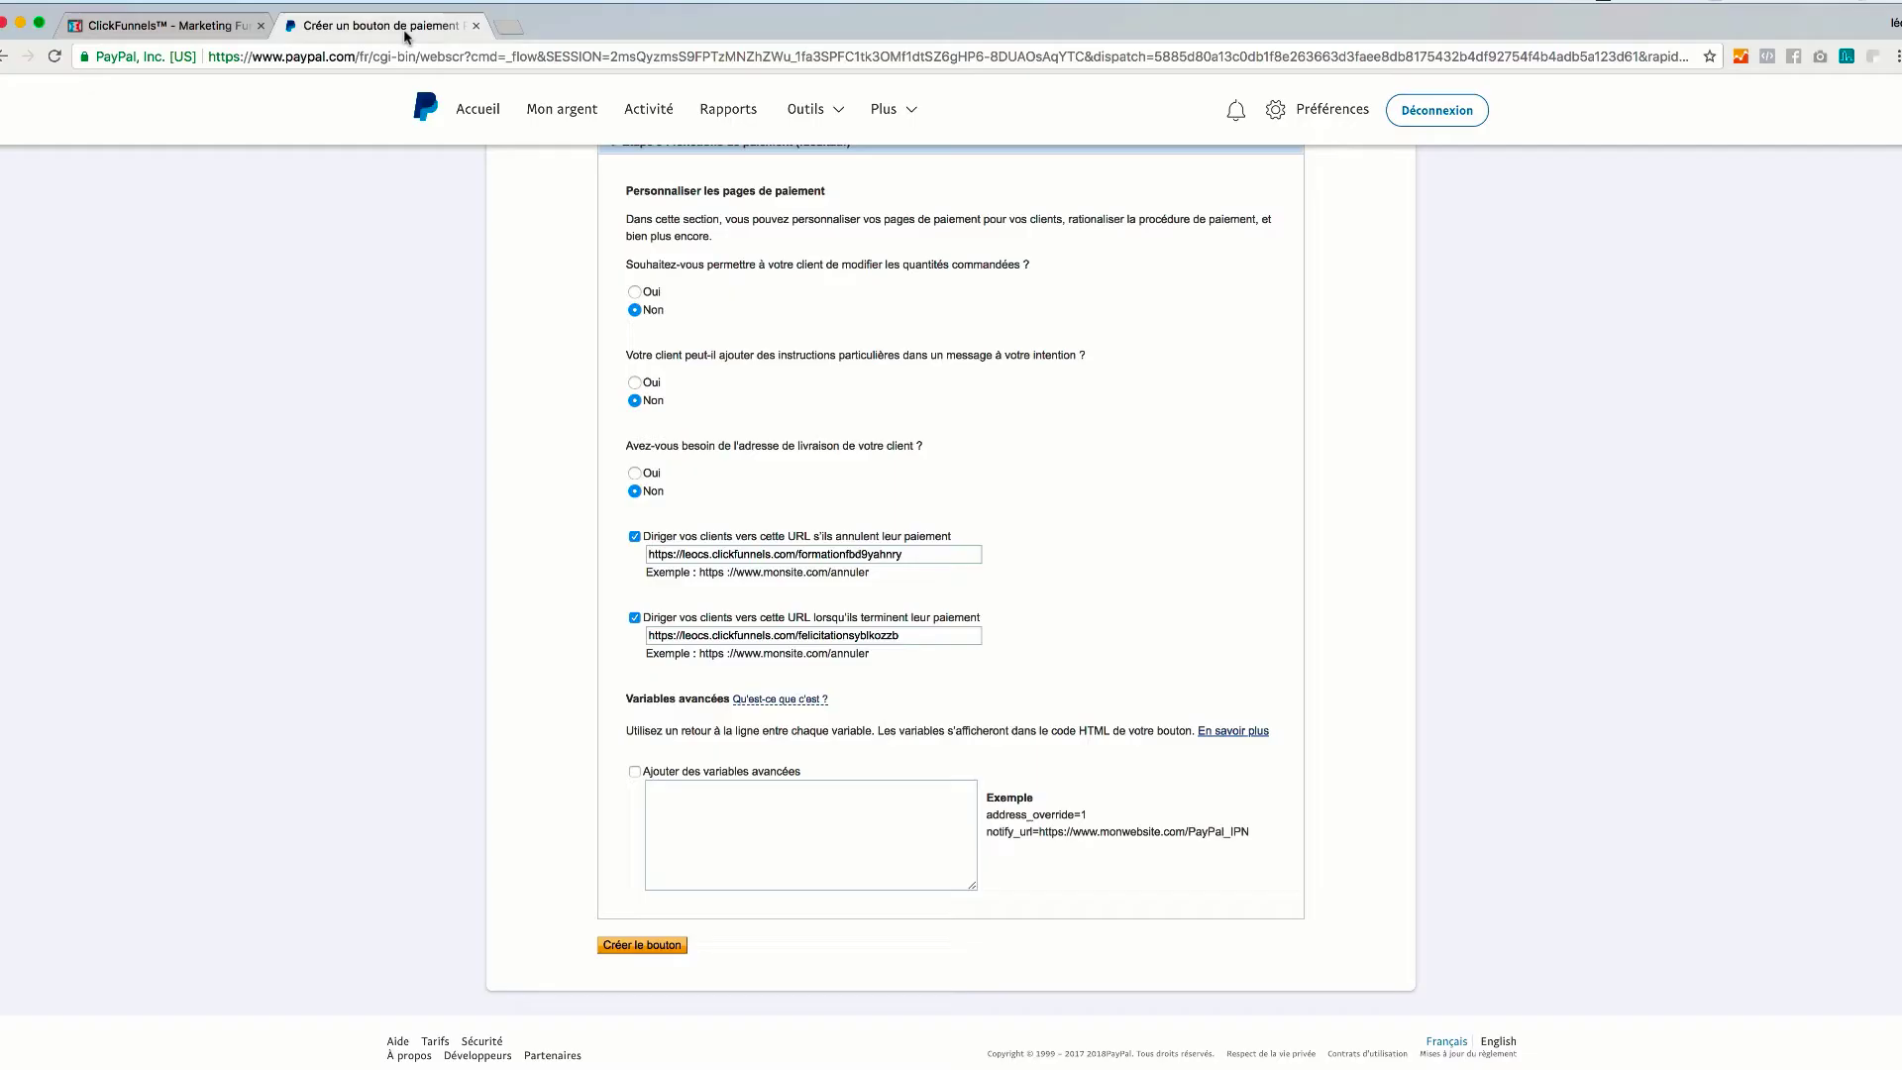
left_click(716, 814)
key("super+v")
Step: Back in ClickFunnels, review the product's fulfillment email and email integration options, keep their defaults and create the product
left_click(161, 26)
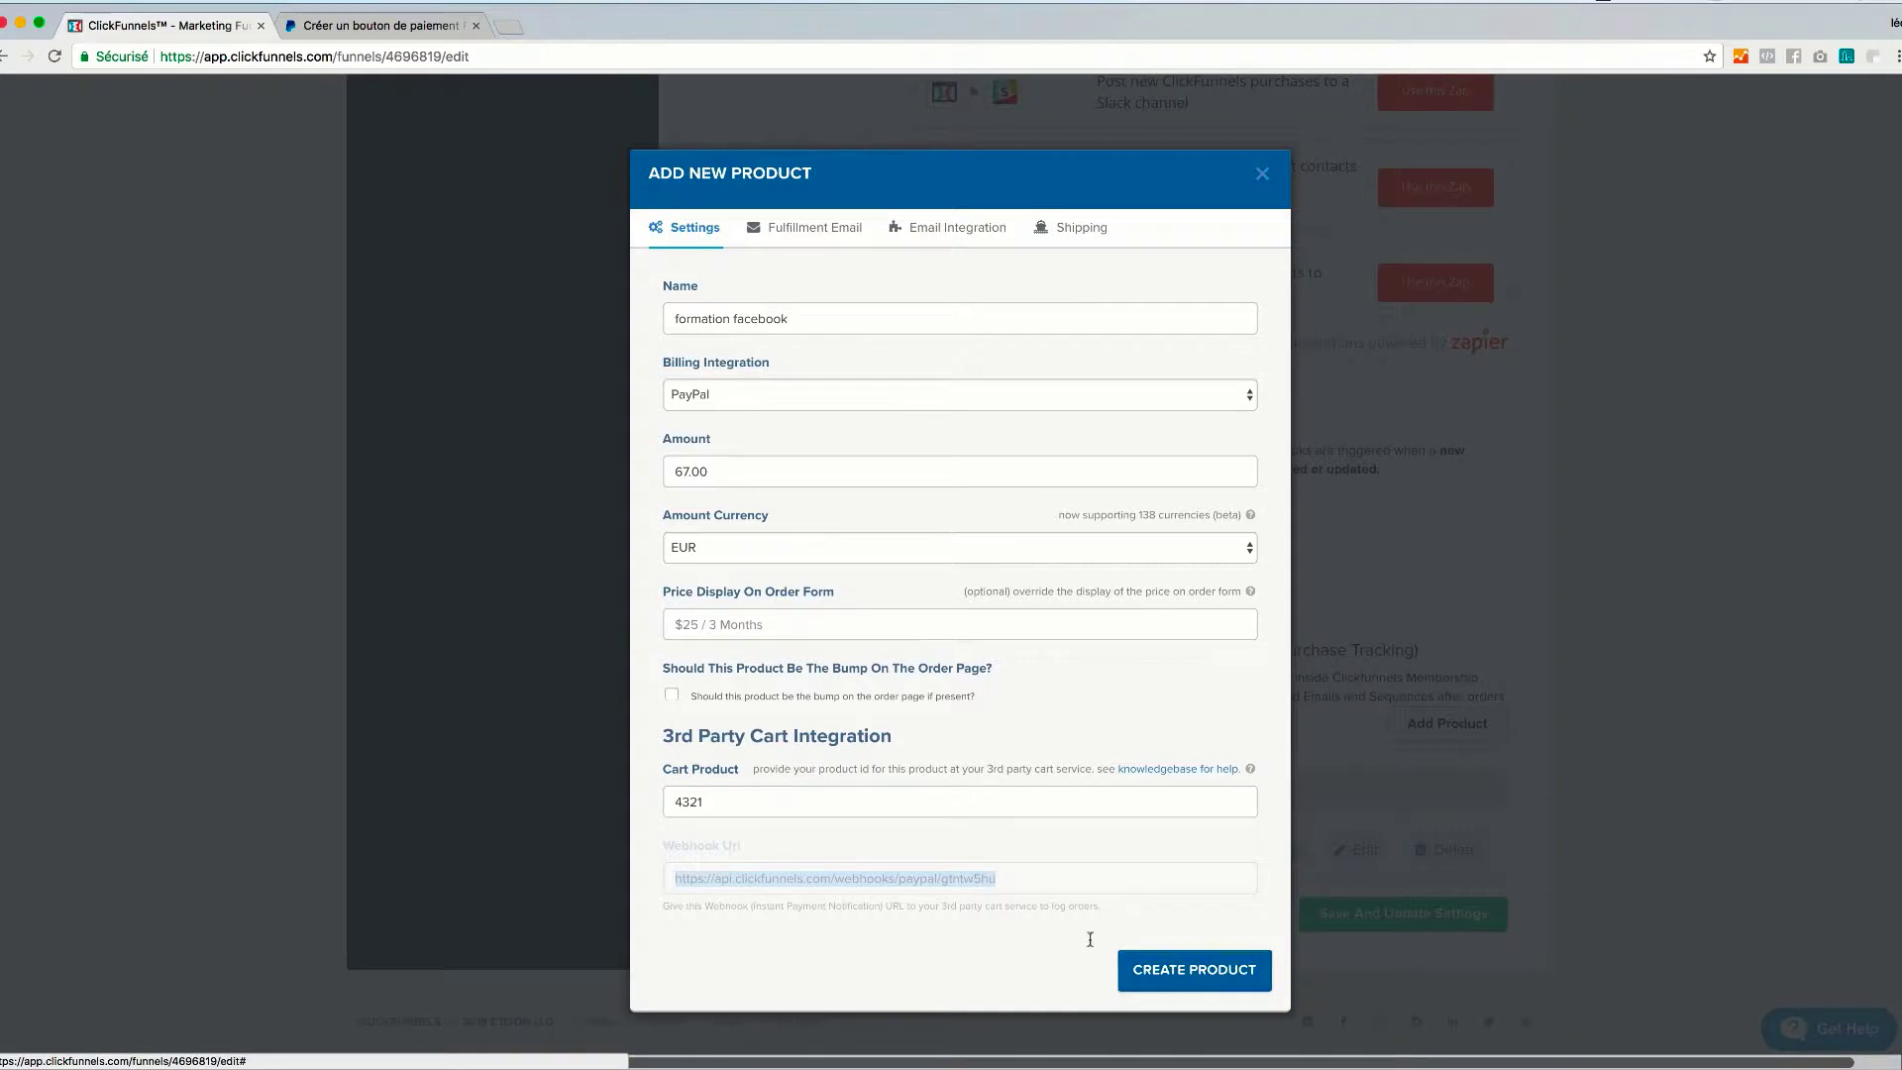
left_click(800, 228)
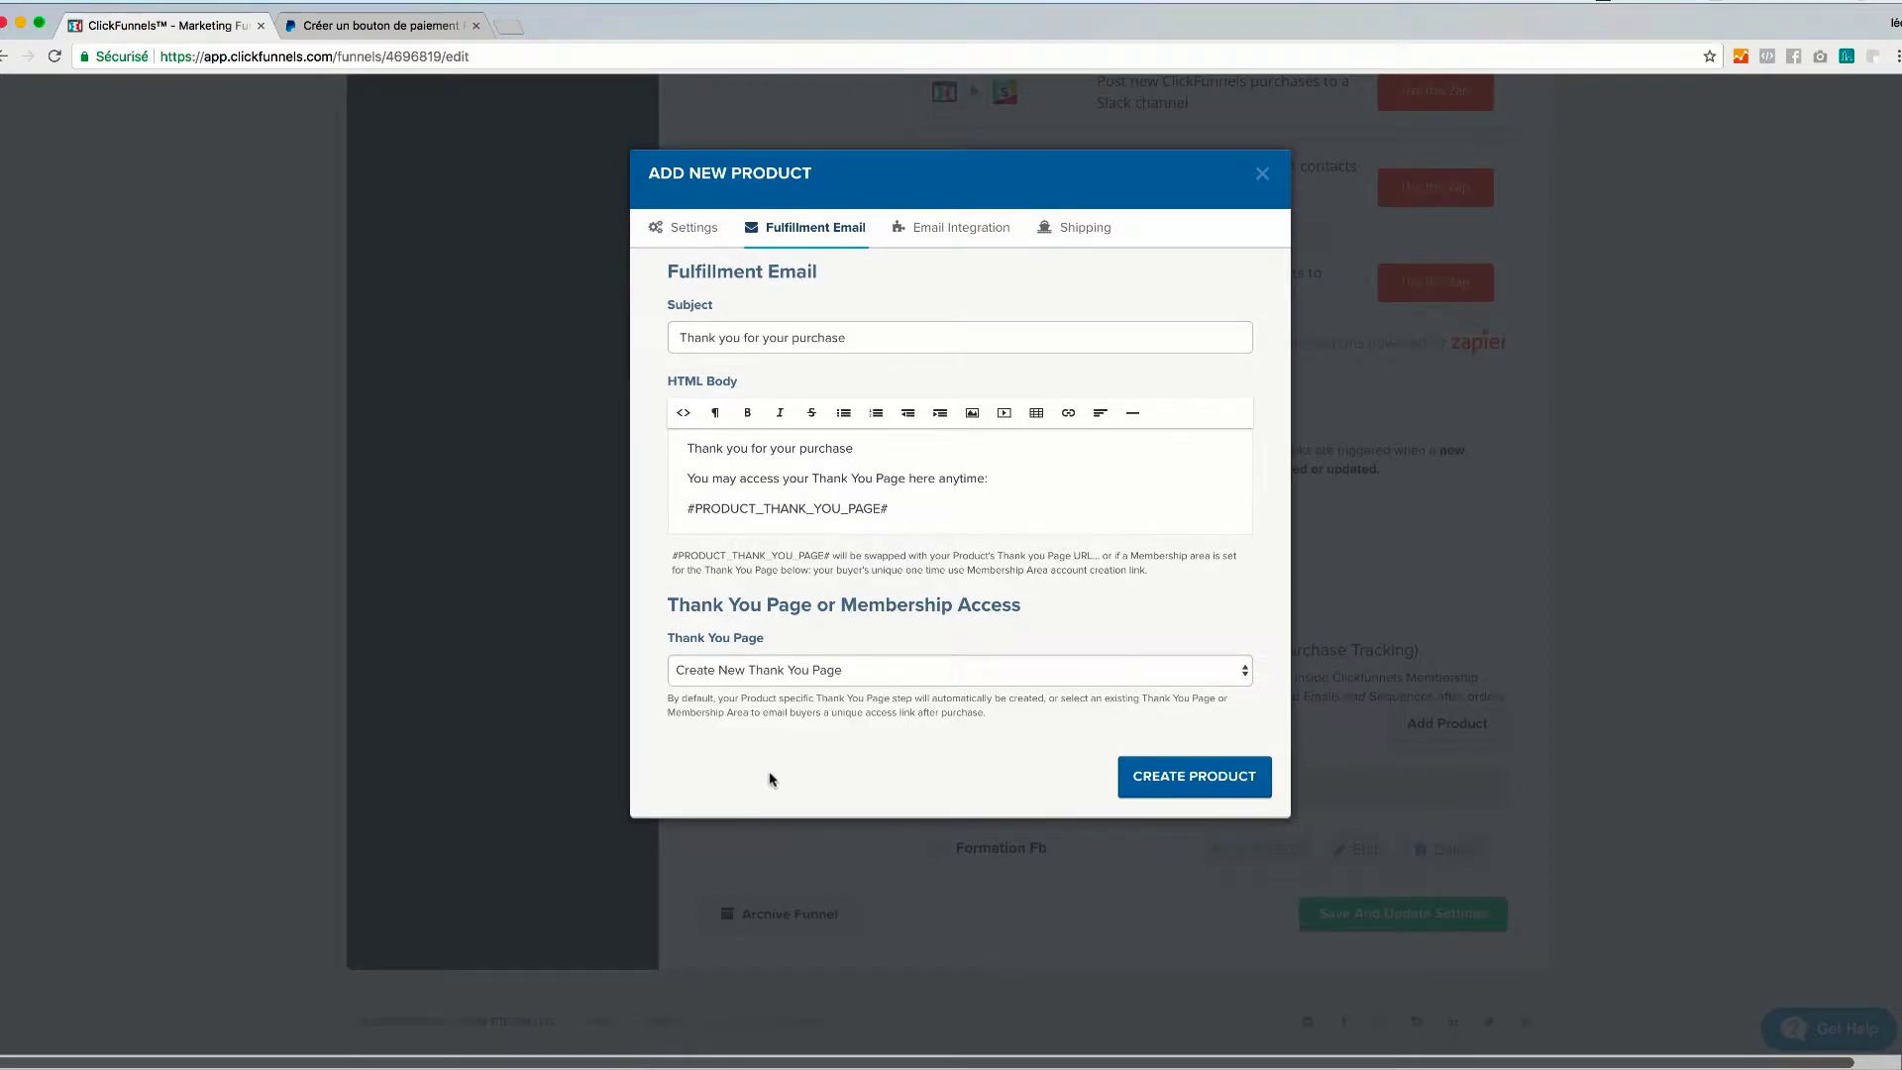
left_click(959, 229)
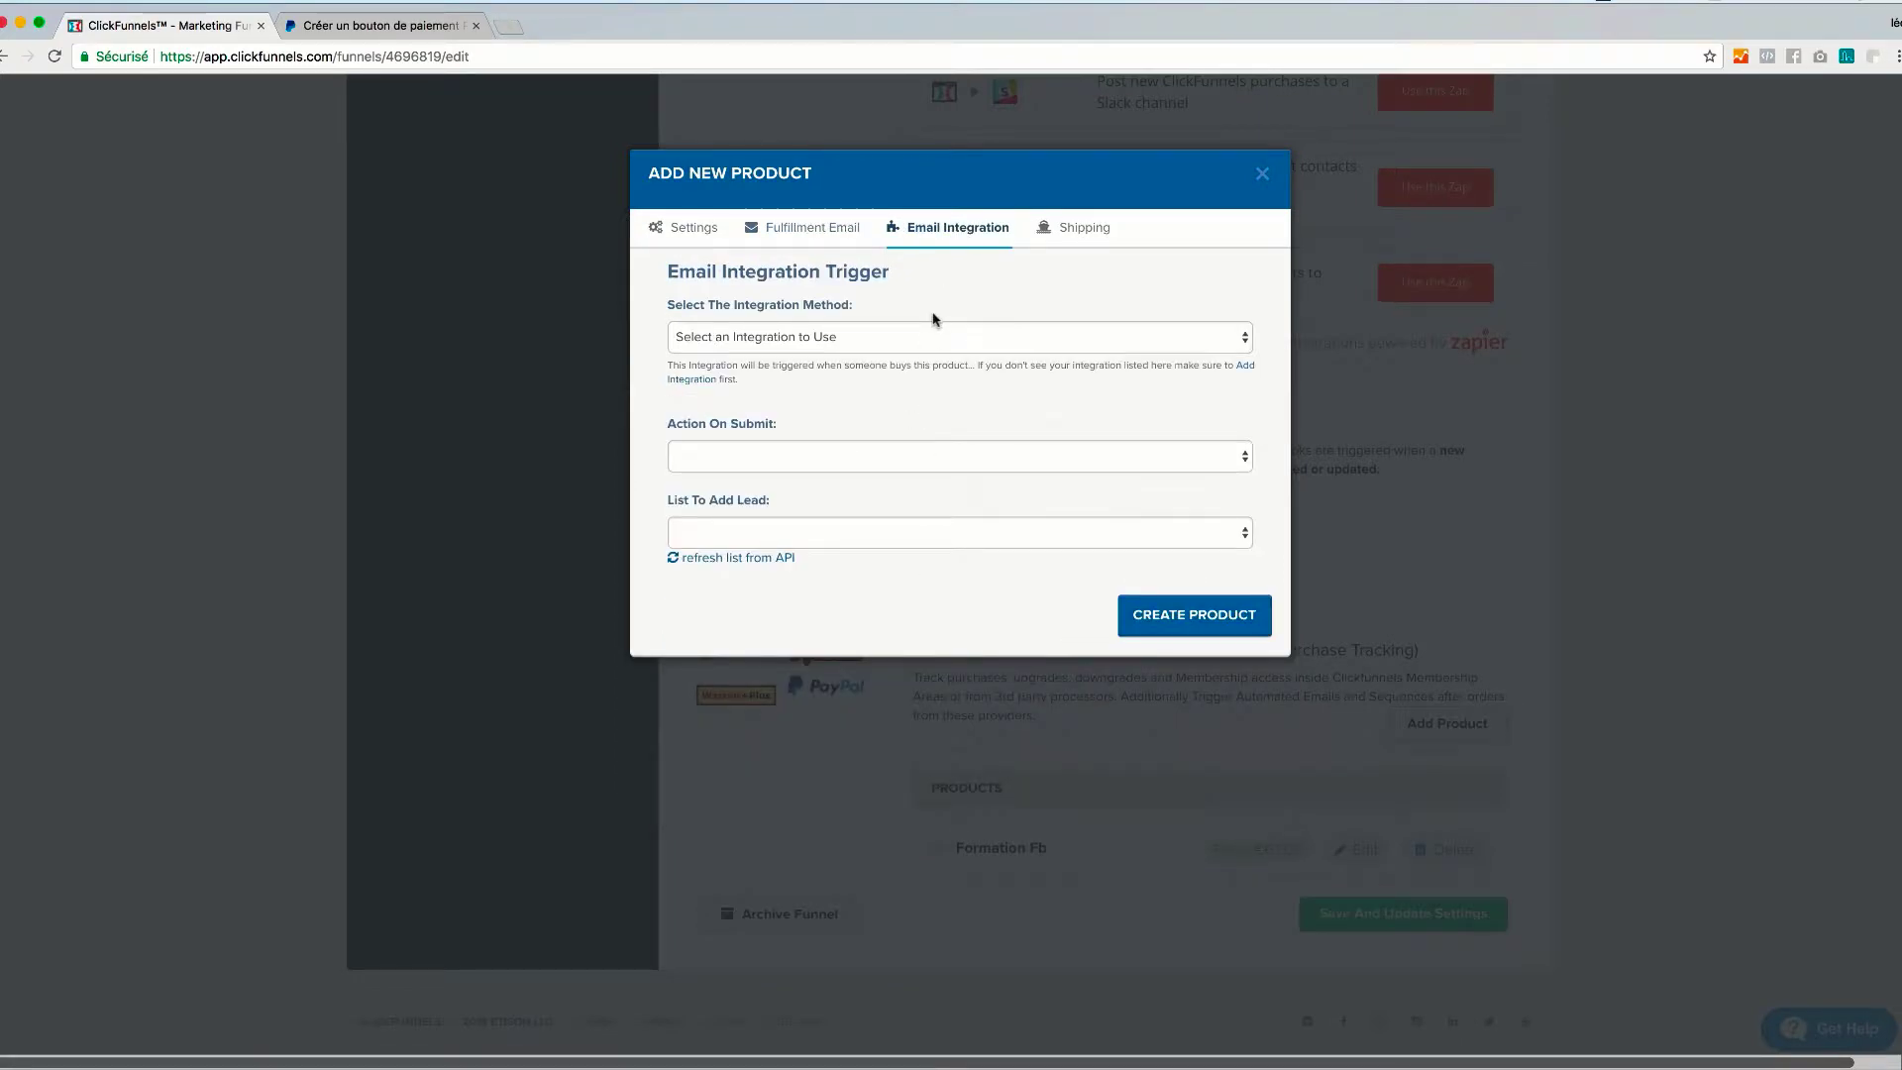
left_click(686, 228)
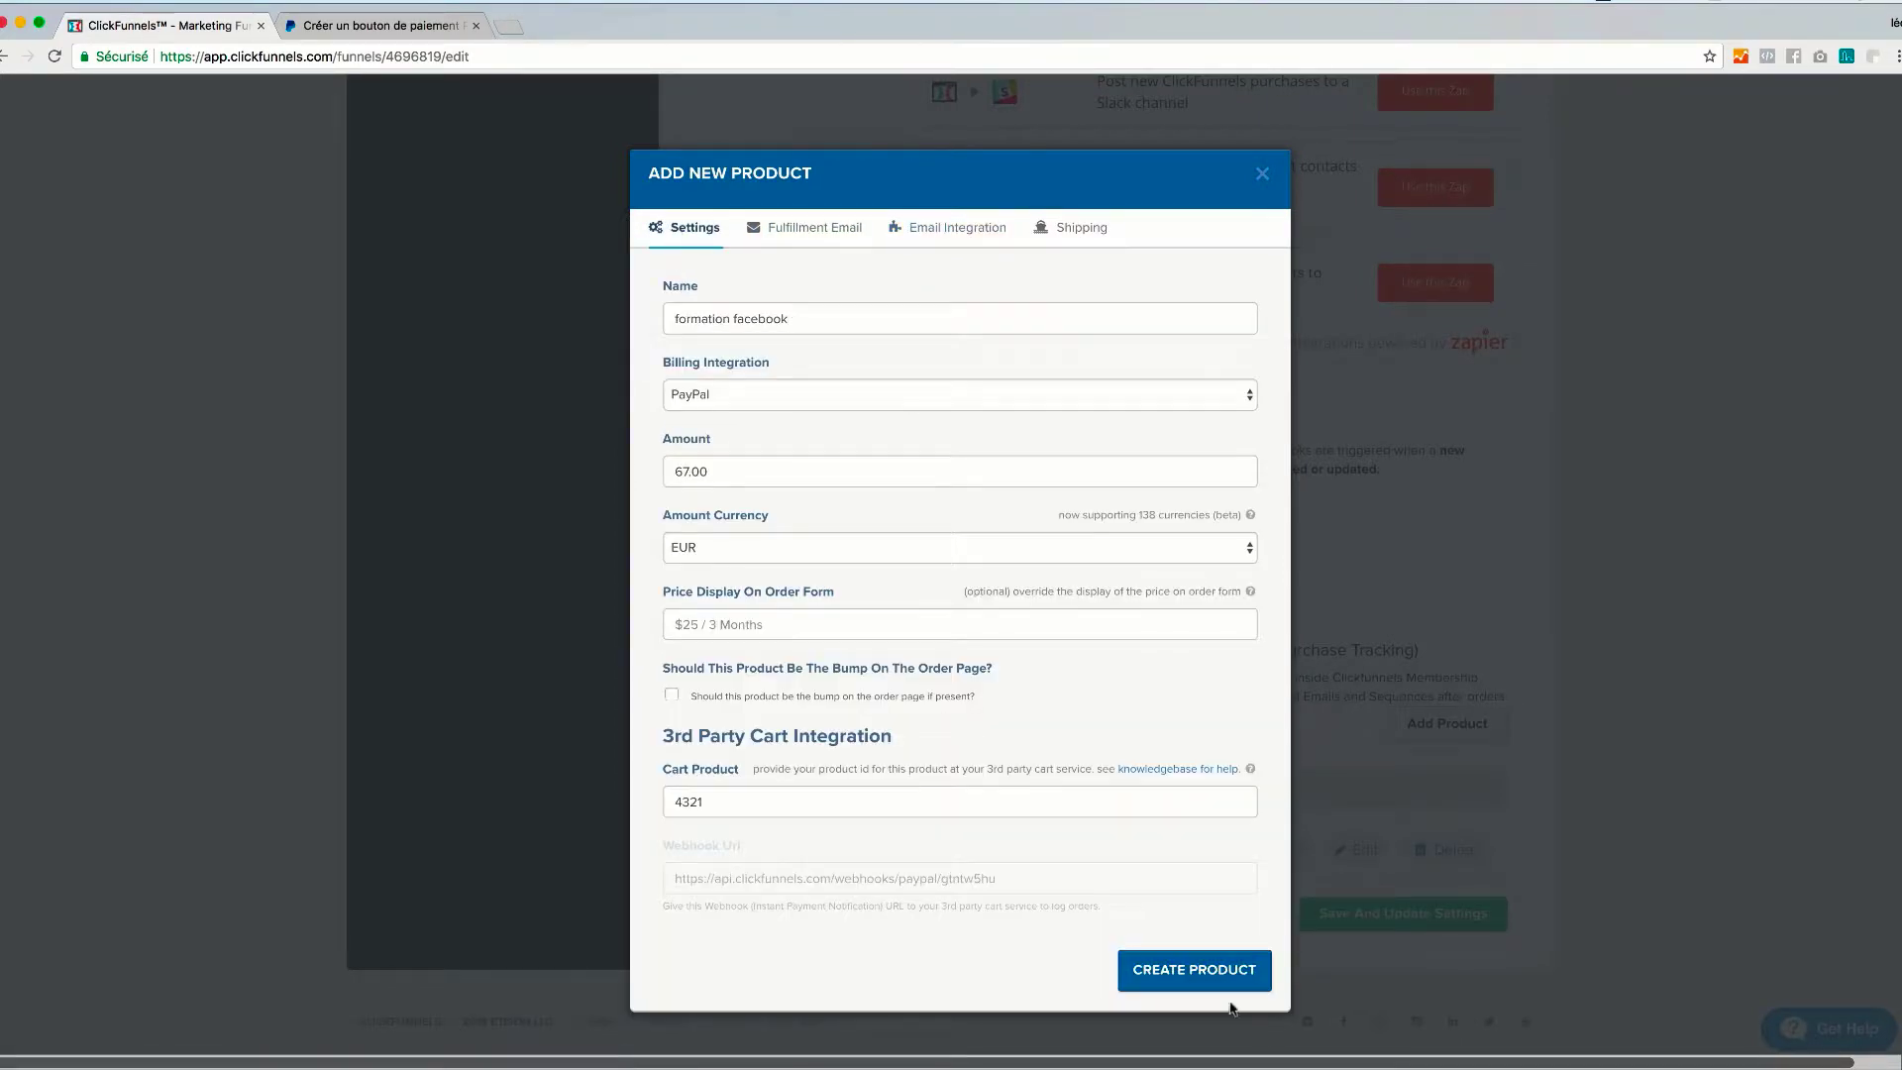
left_click(1193, 969)
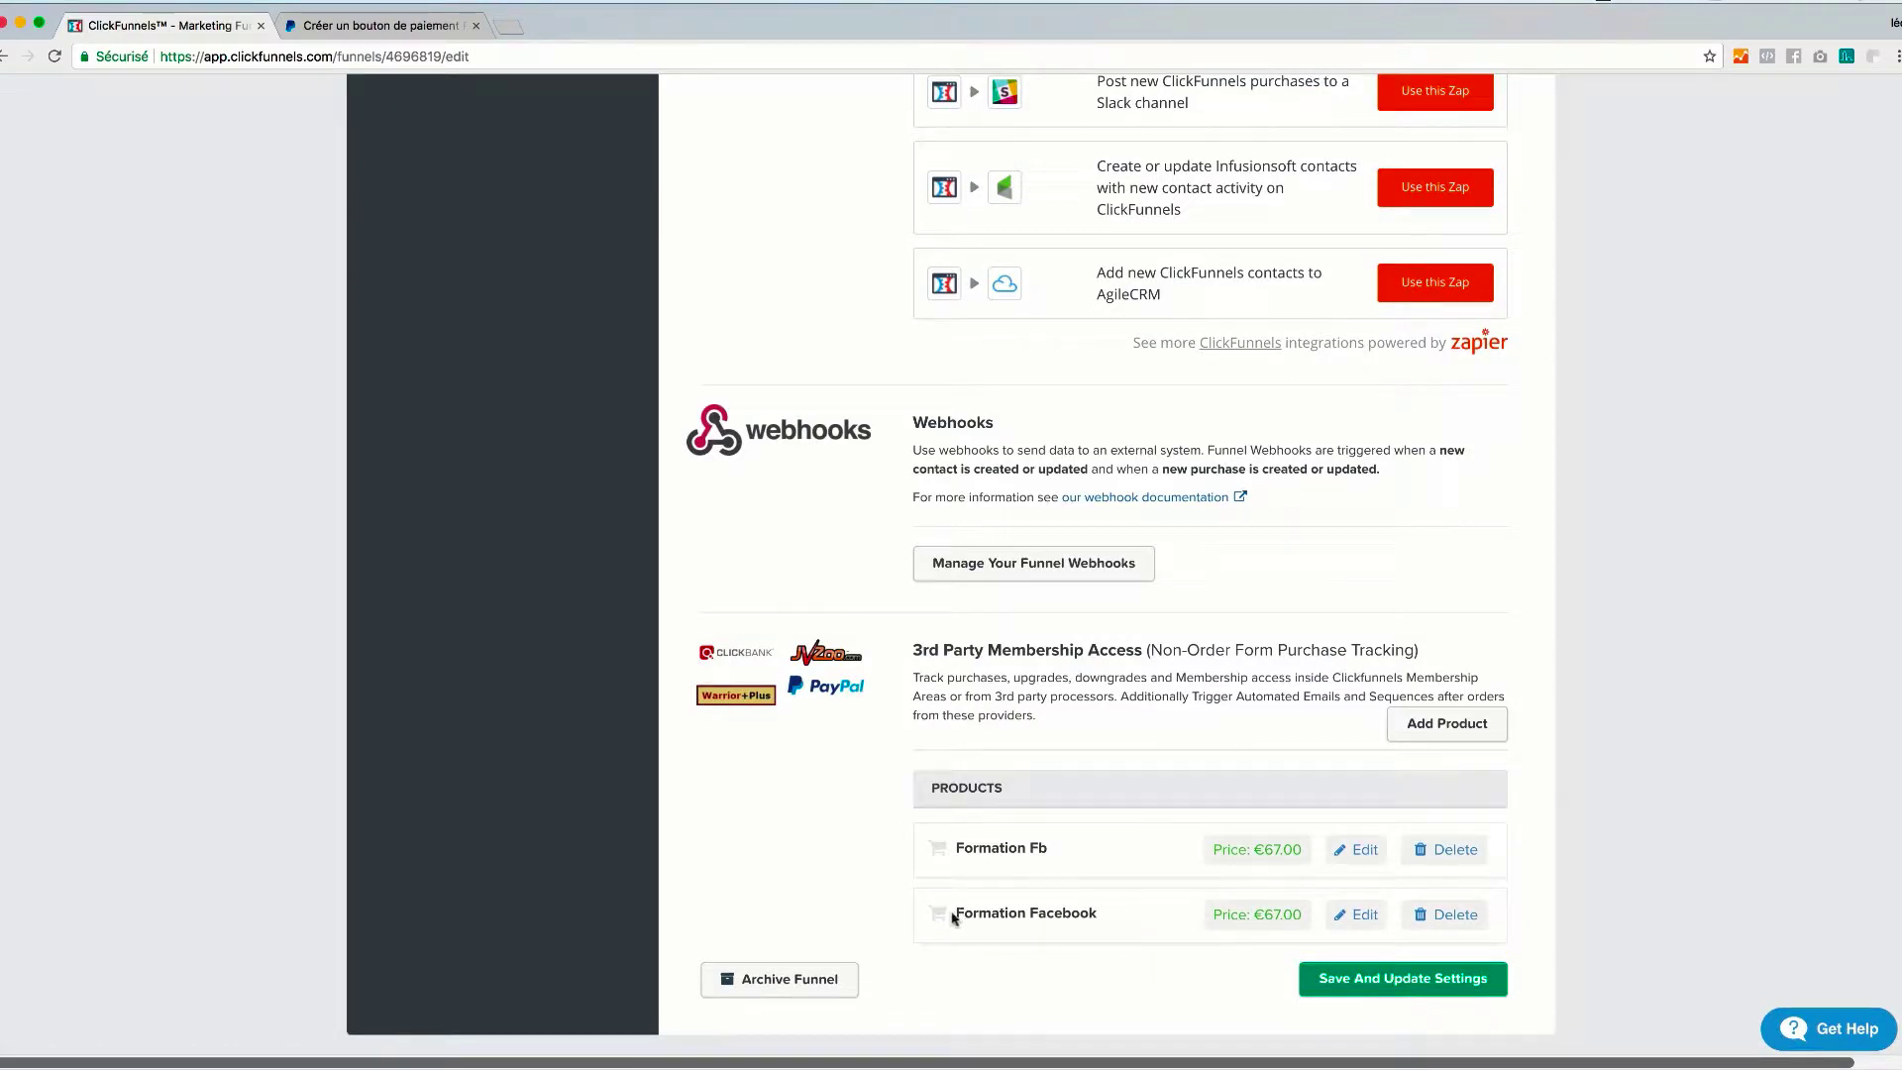
Step: Create the payment button in PayPal and select its entire generated website code
left_click(373, 27)
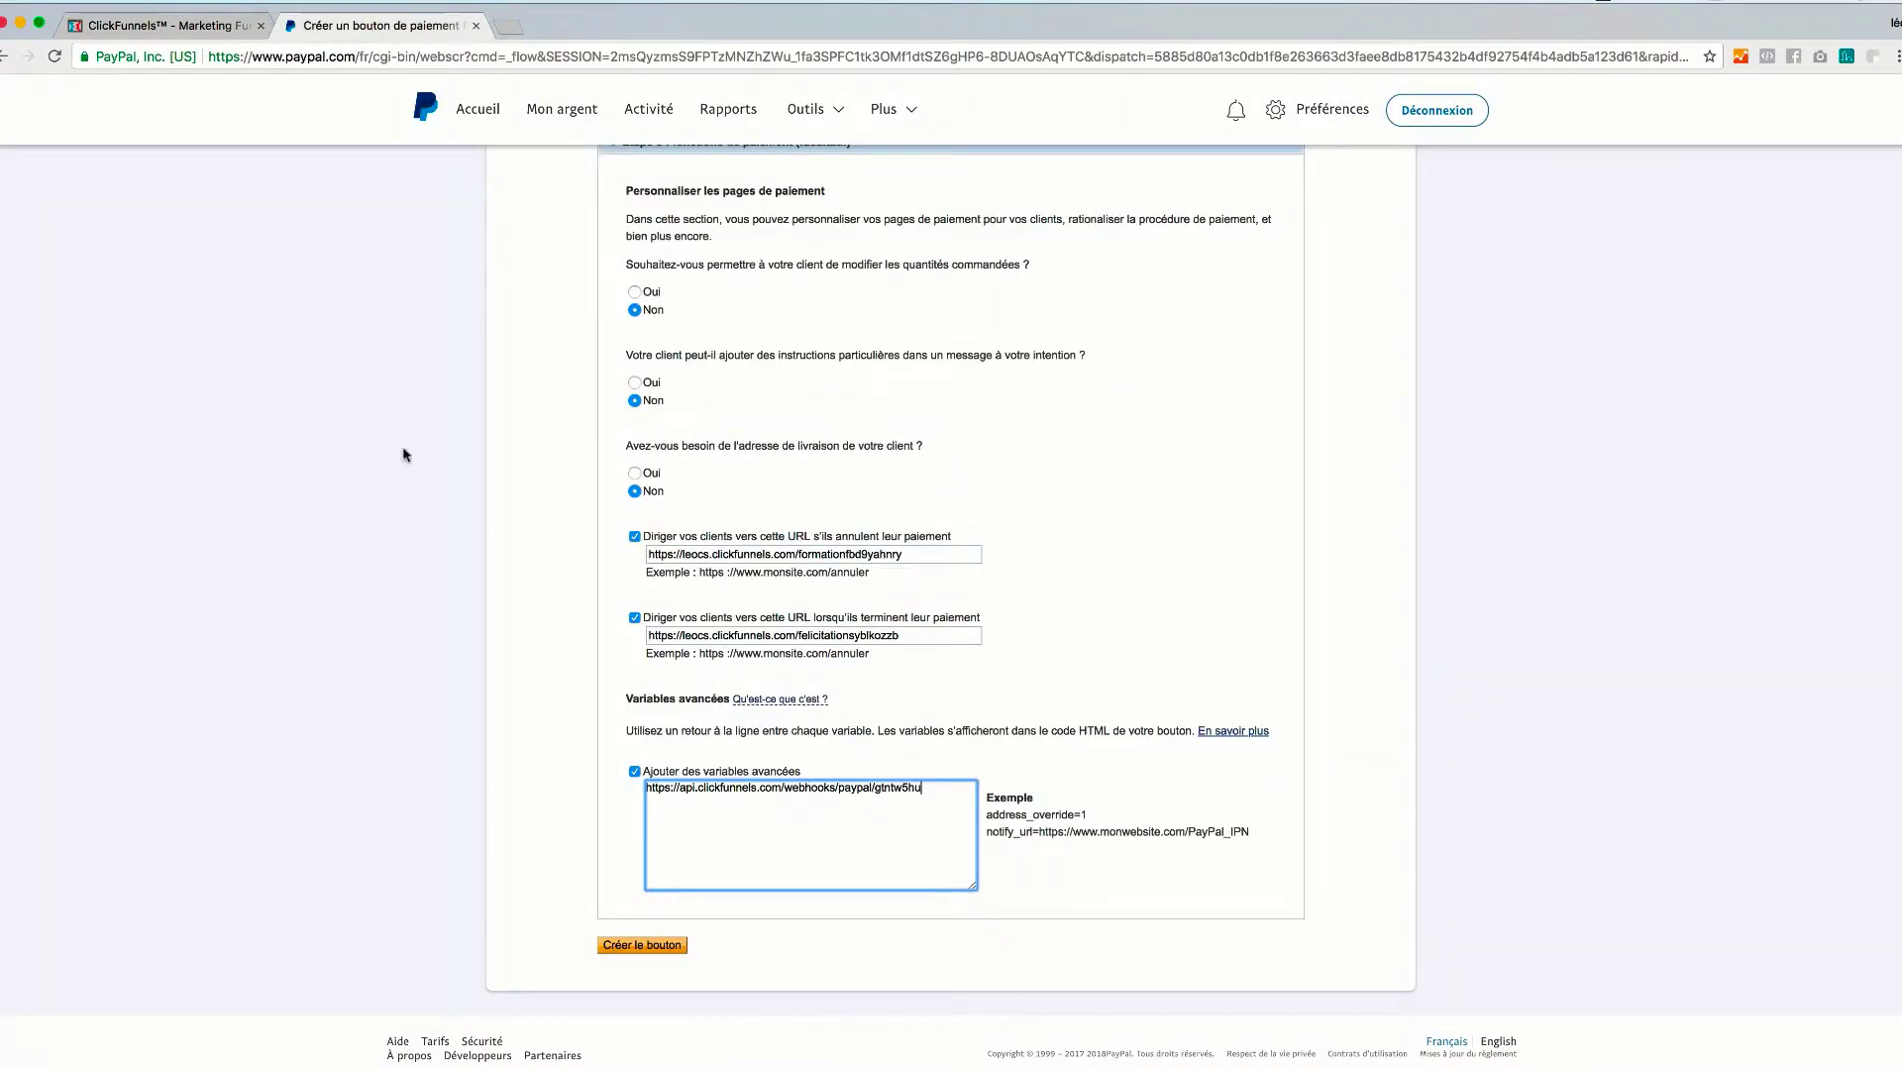
left_click(651, 947)
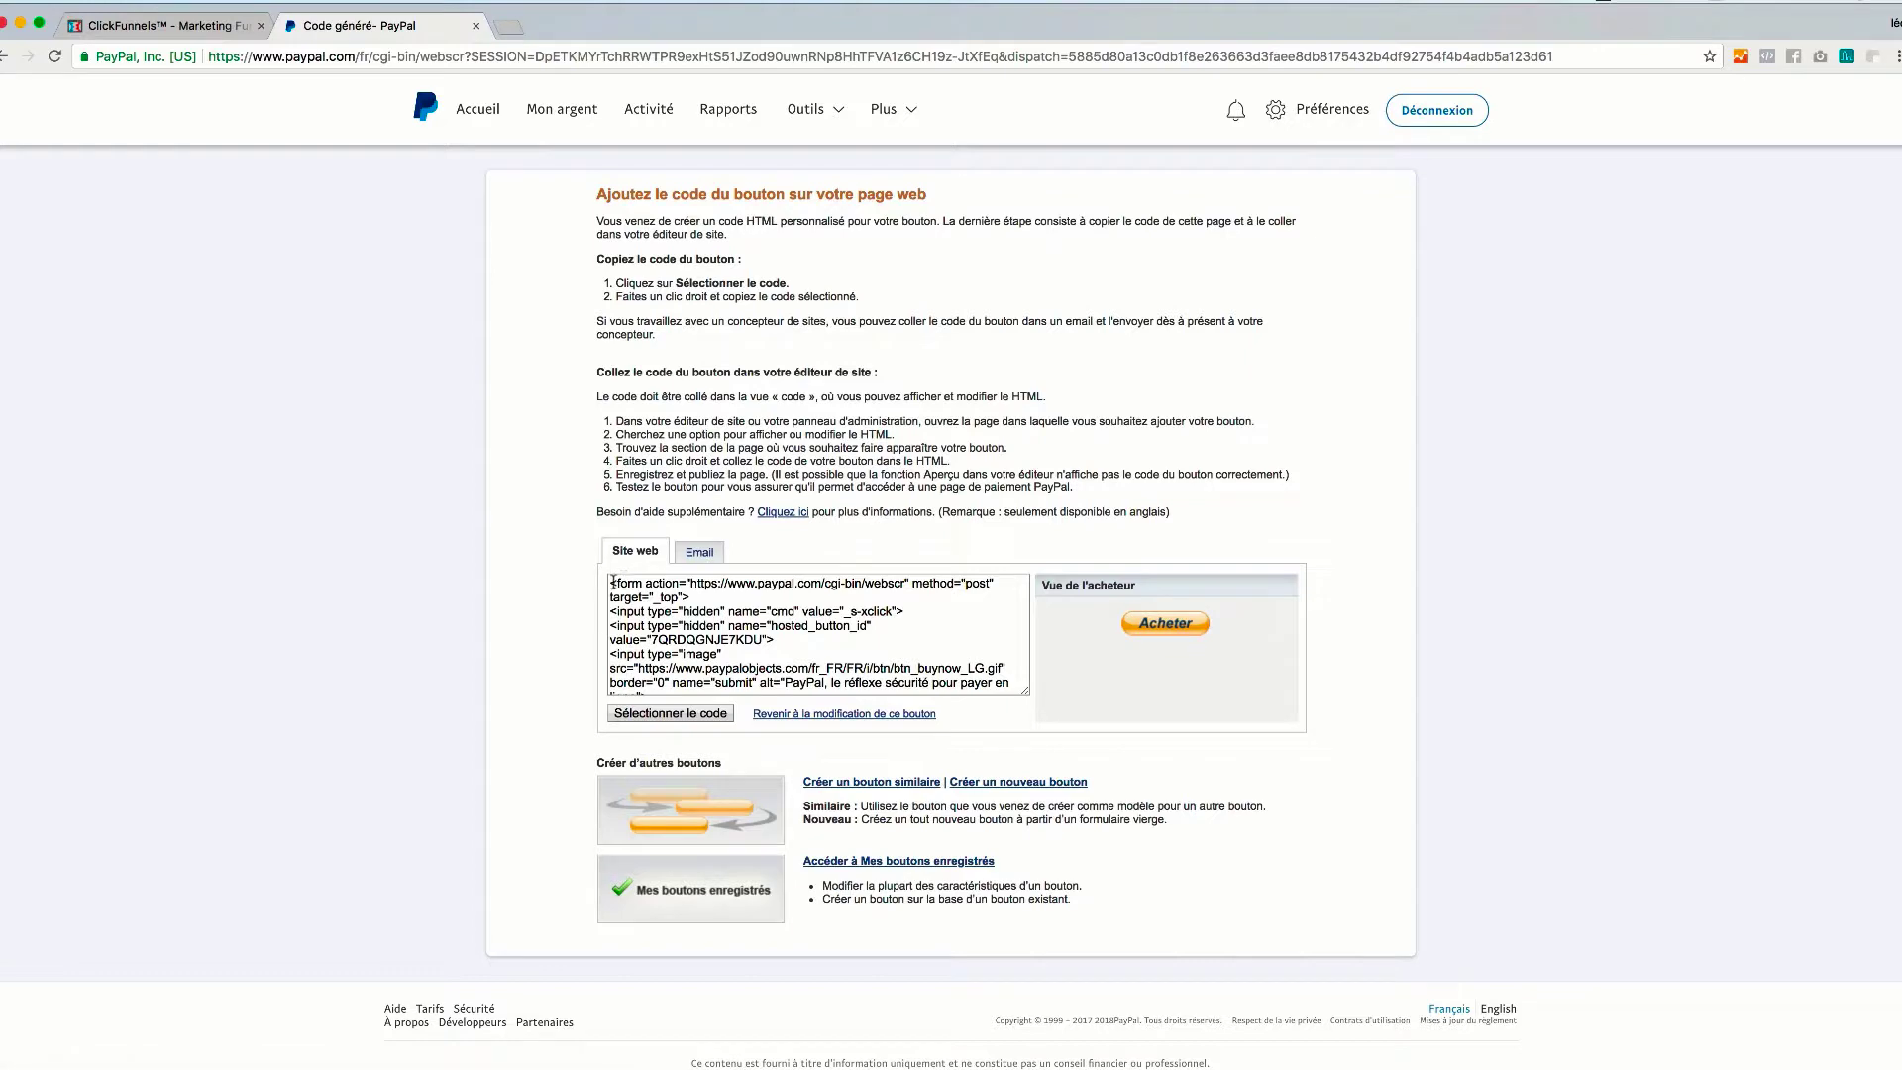
left_click_drag(610, 583, 931, 707)
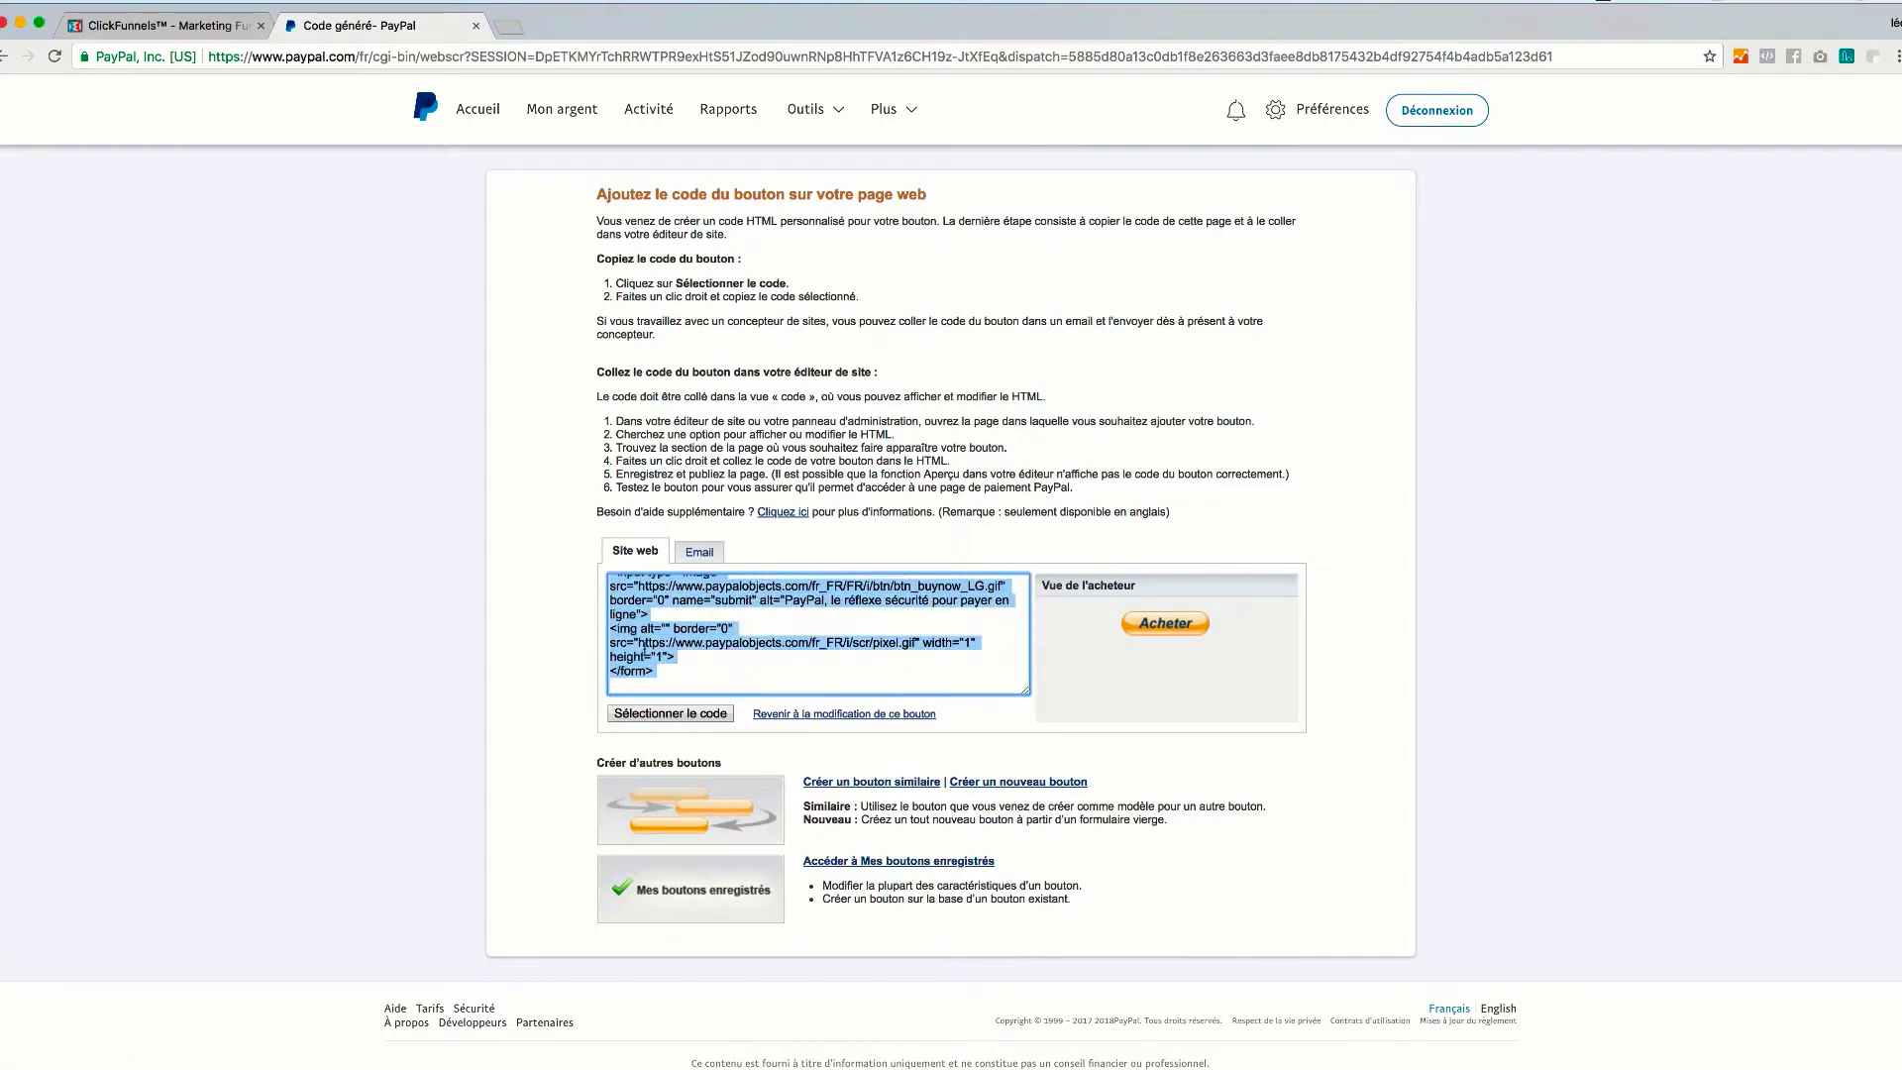
Step: Return to ClickFunnels and save the updated funnel settings
left_click(163, 28)
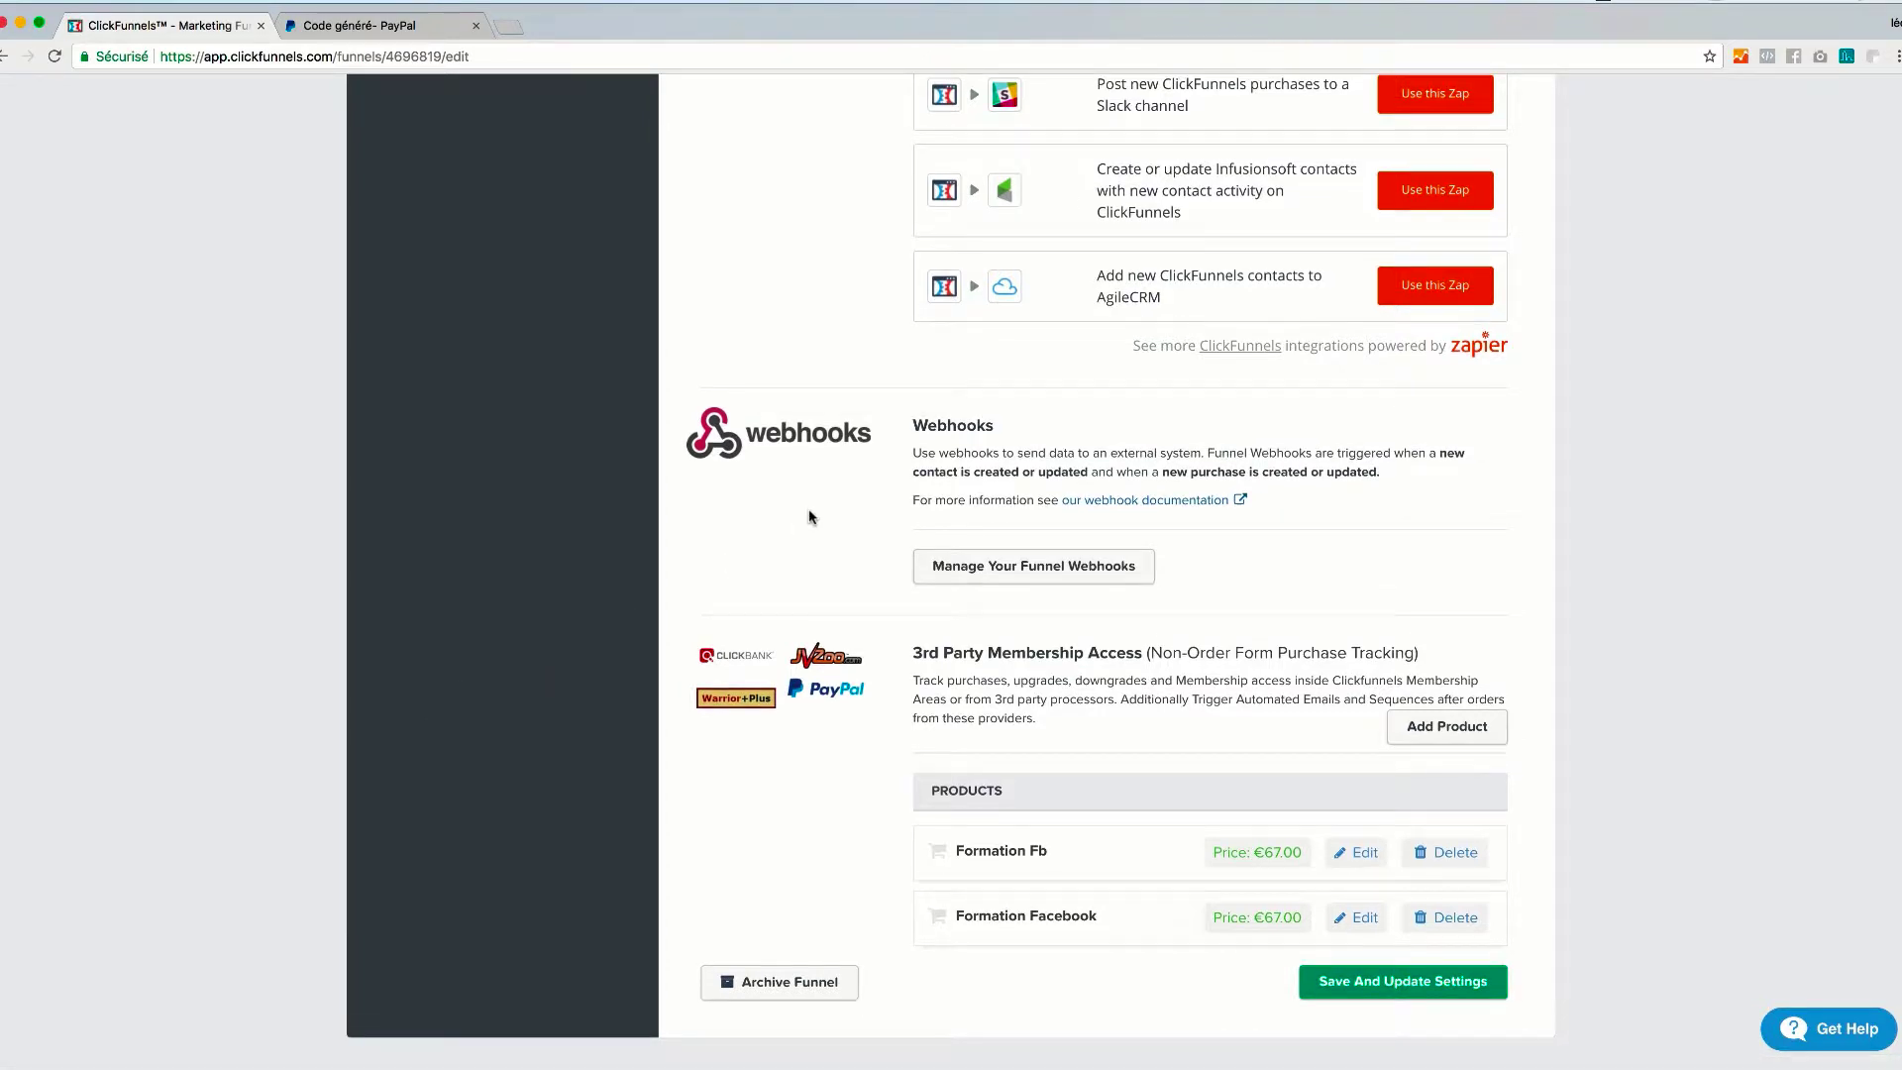
left_click(1403, 993)
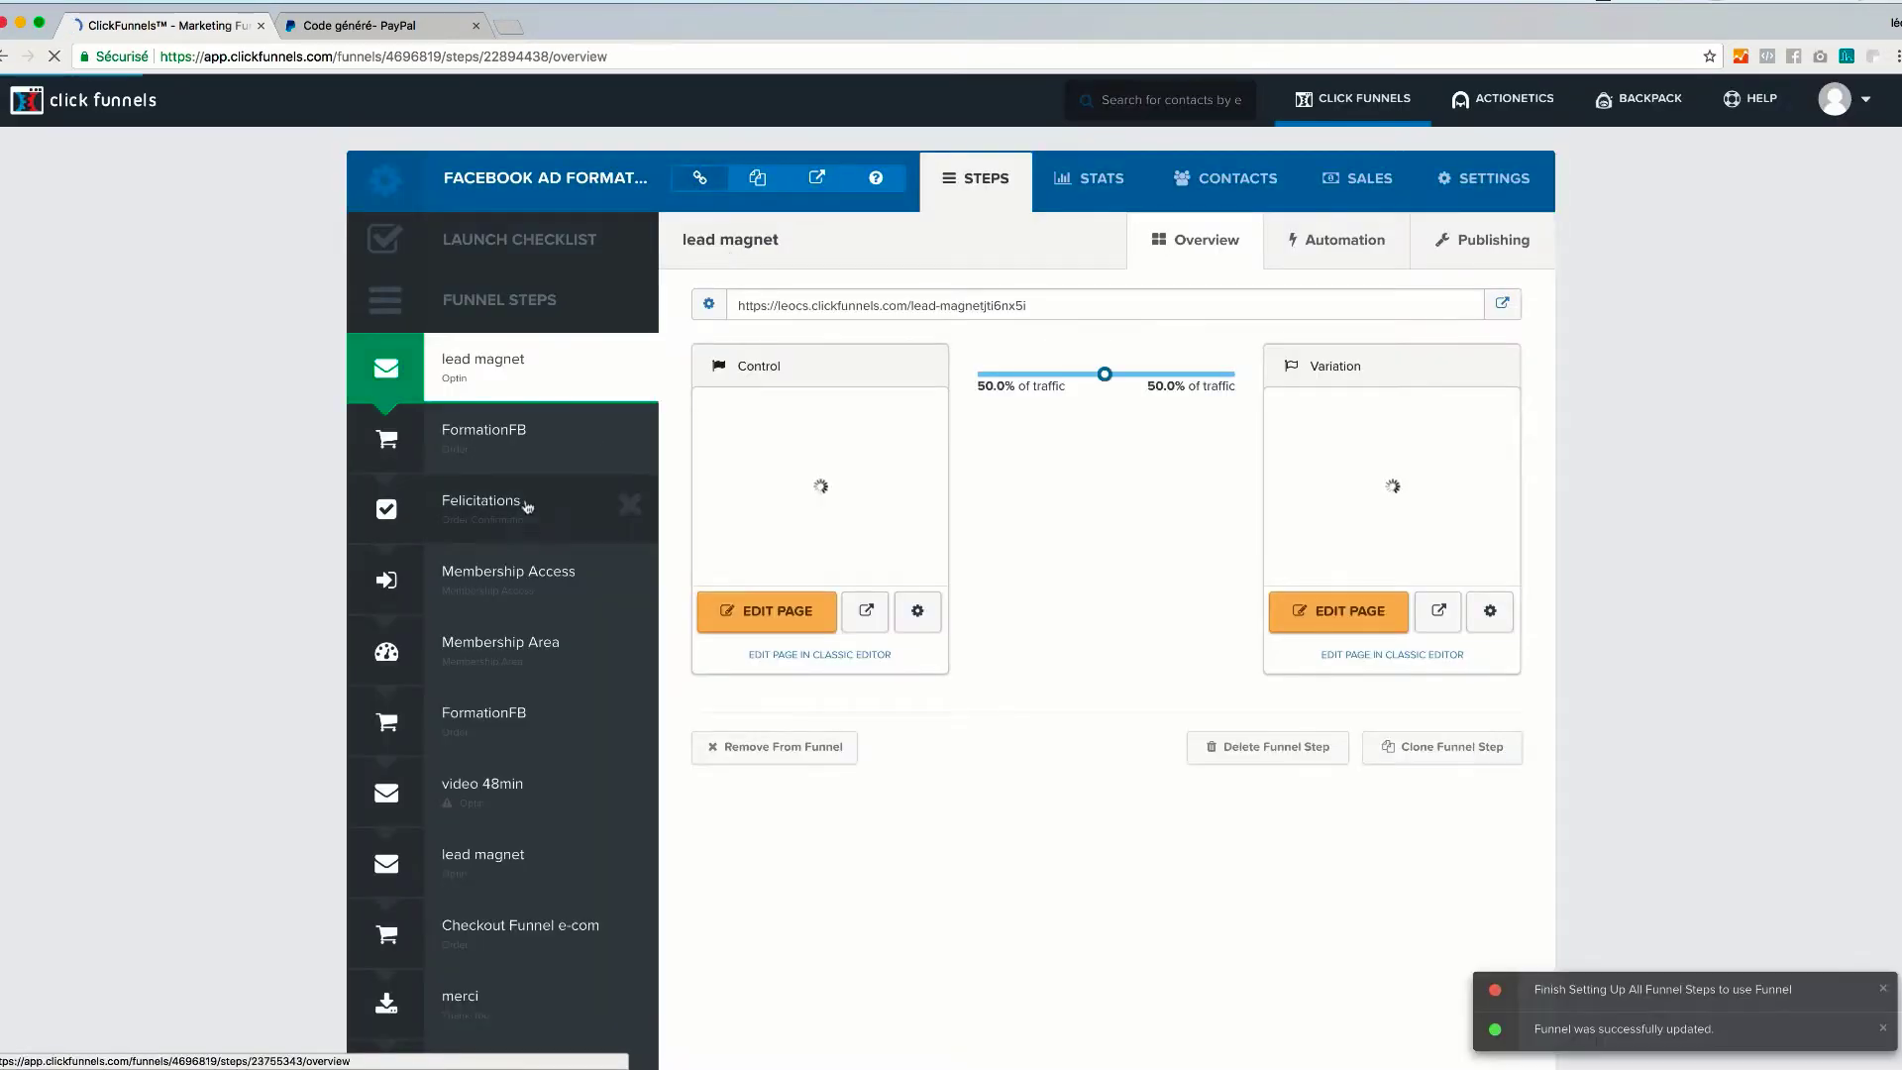
Step: Open the FormationFB order page for editing and add a Custom JS/HTML element below the Accéder Immédiatement button
scroll(563, 542, "down", 5)
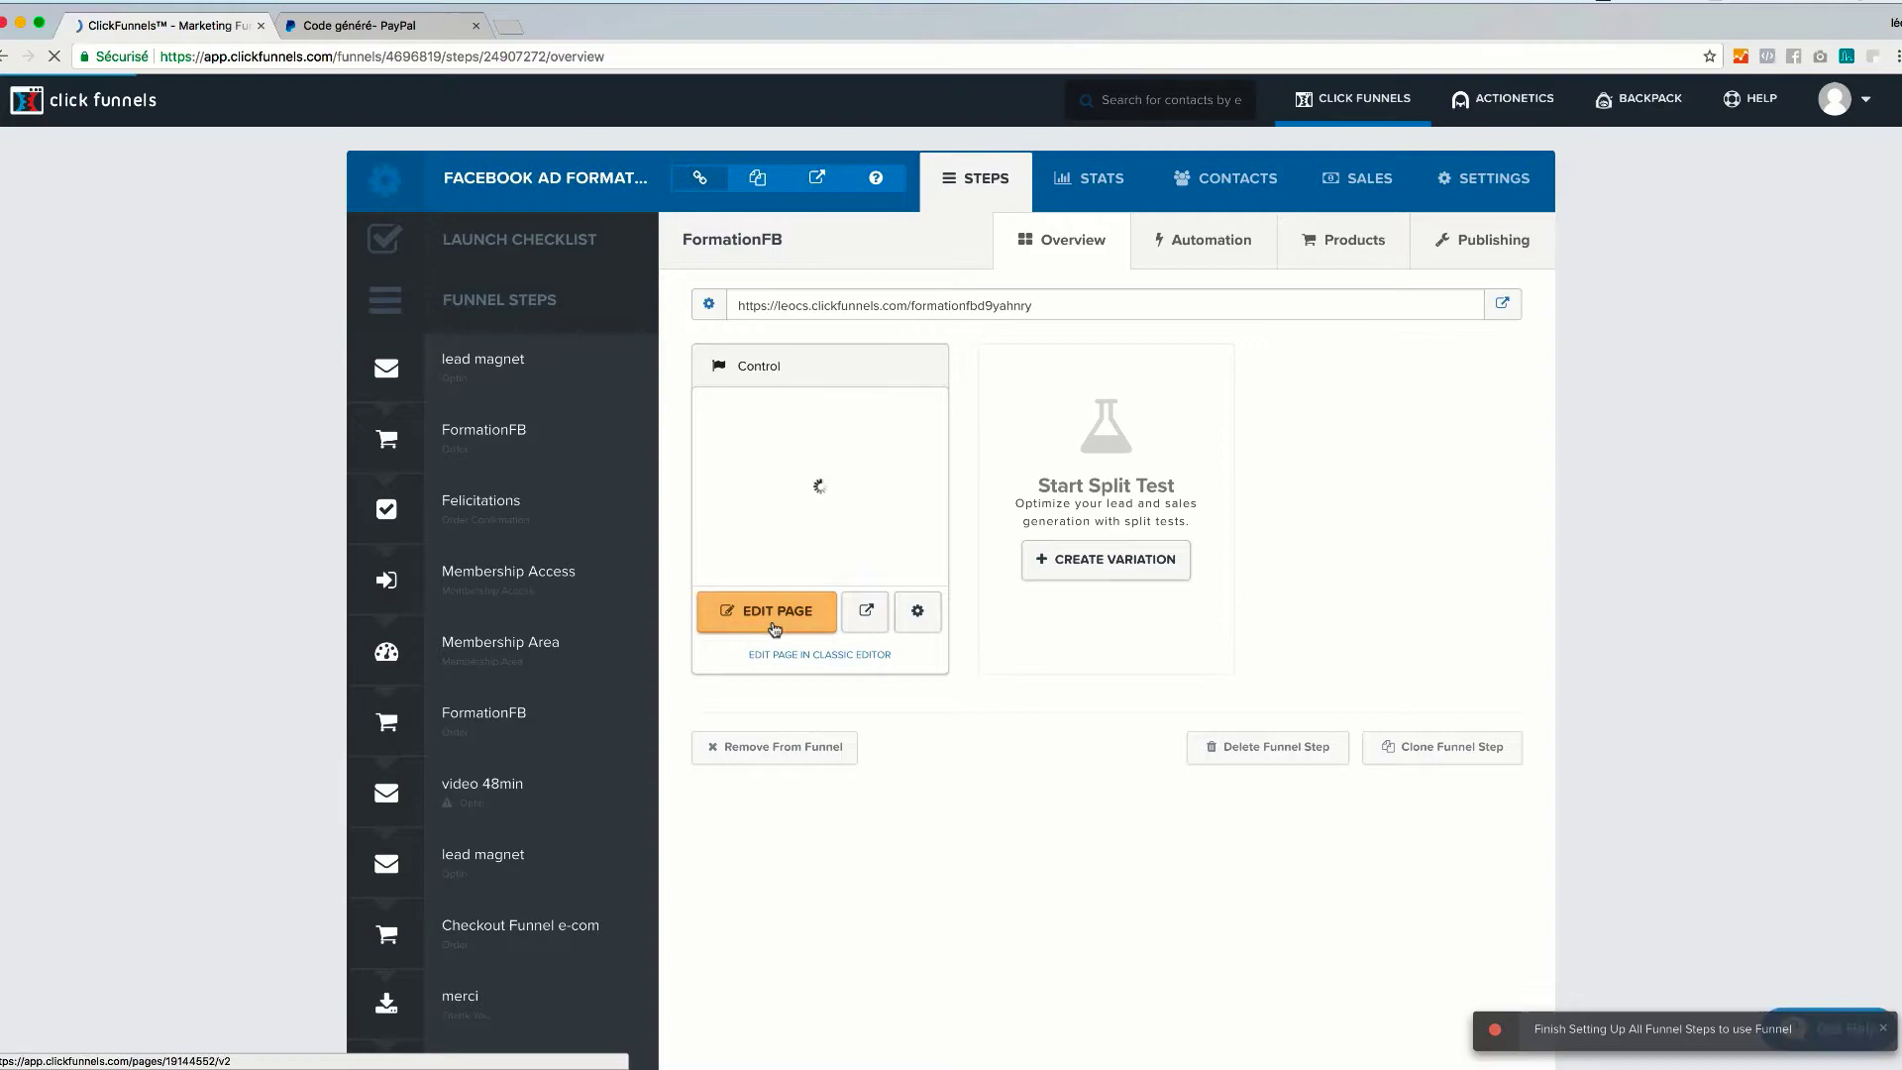
left_click(775, 624)
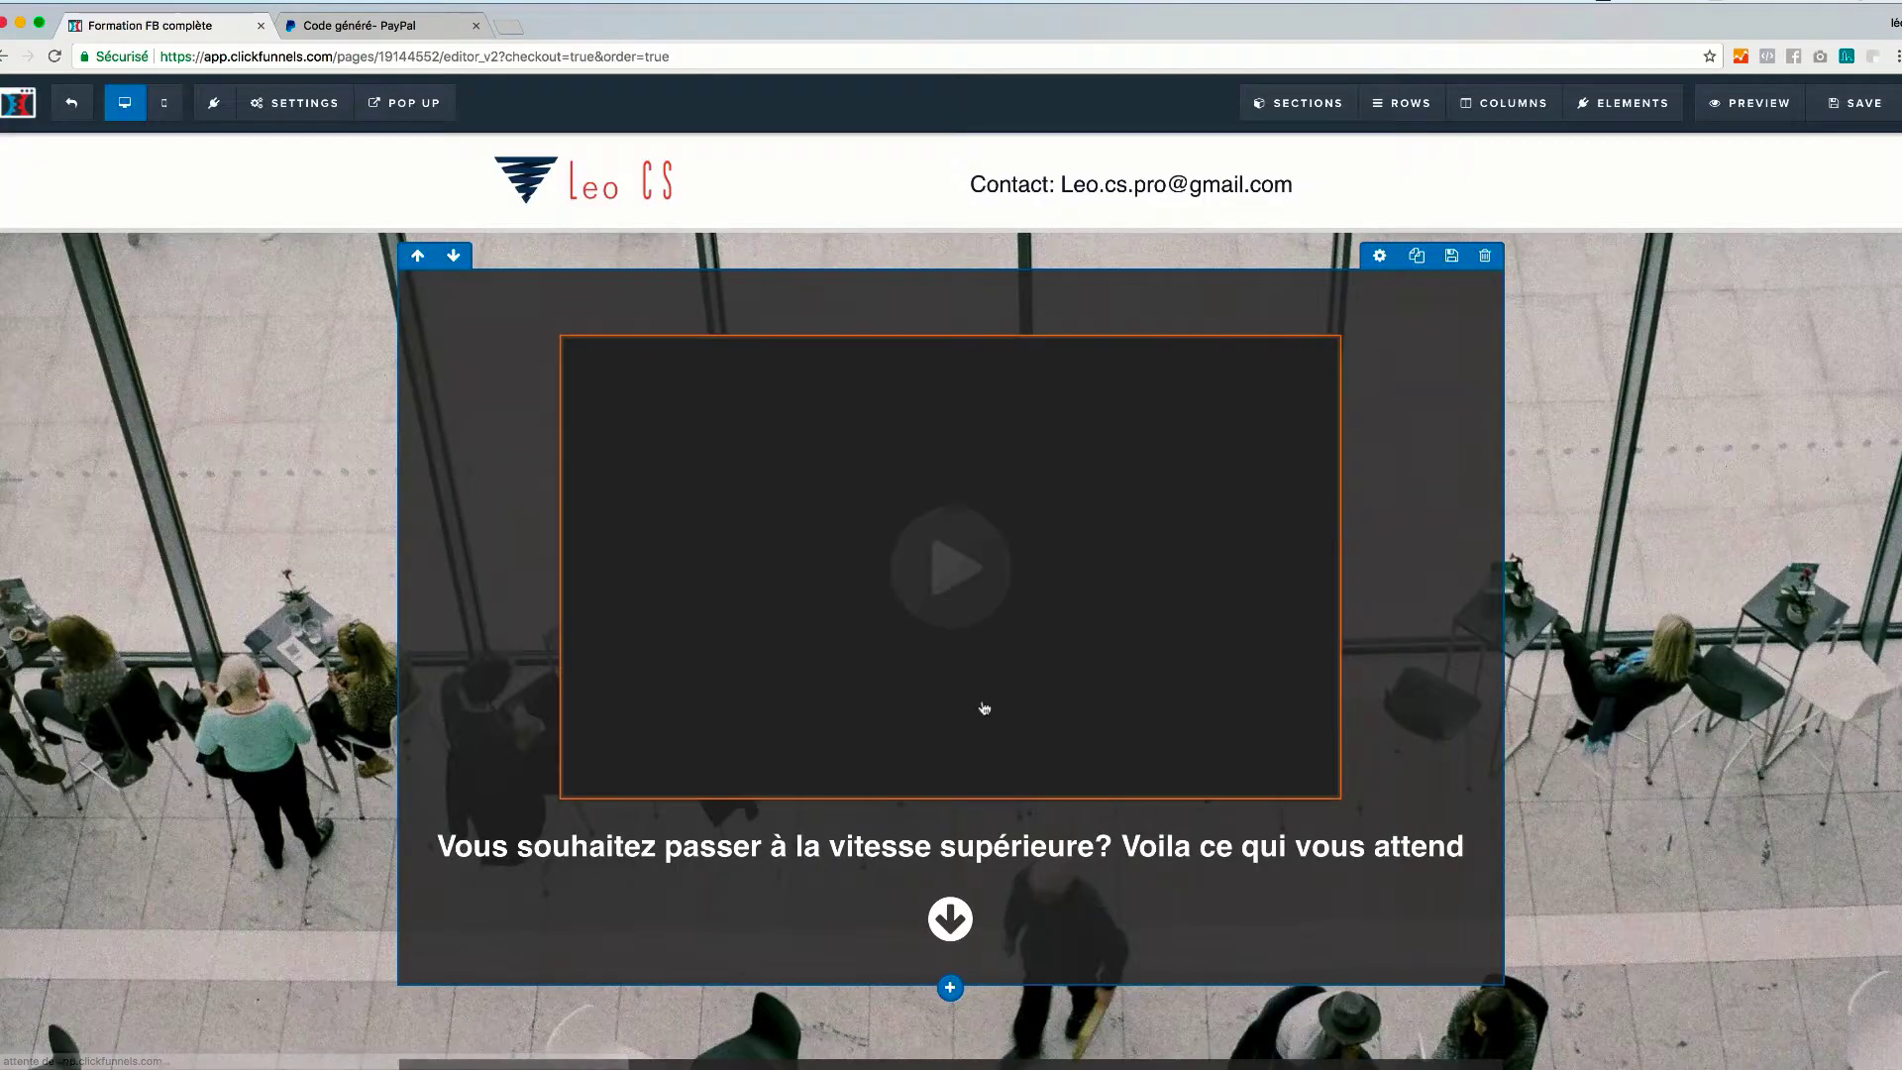
scroll(984, 707, "down", 20)
scroll(986, 712, "up", 2)
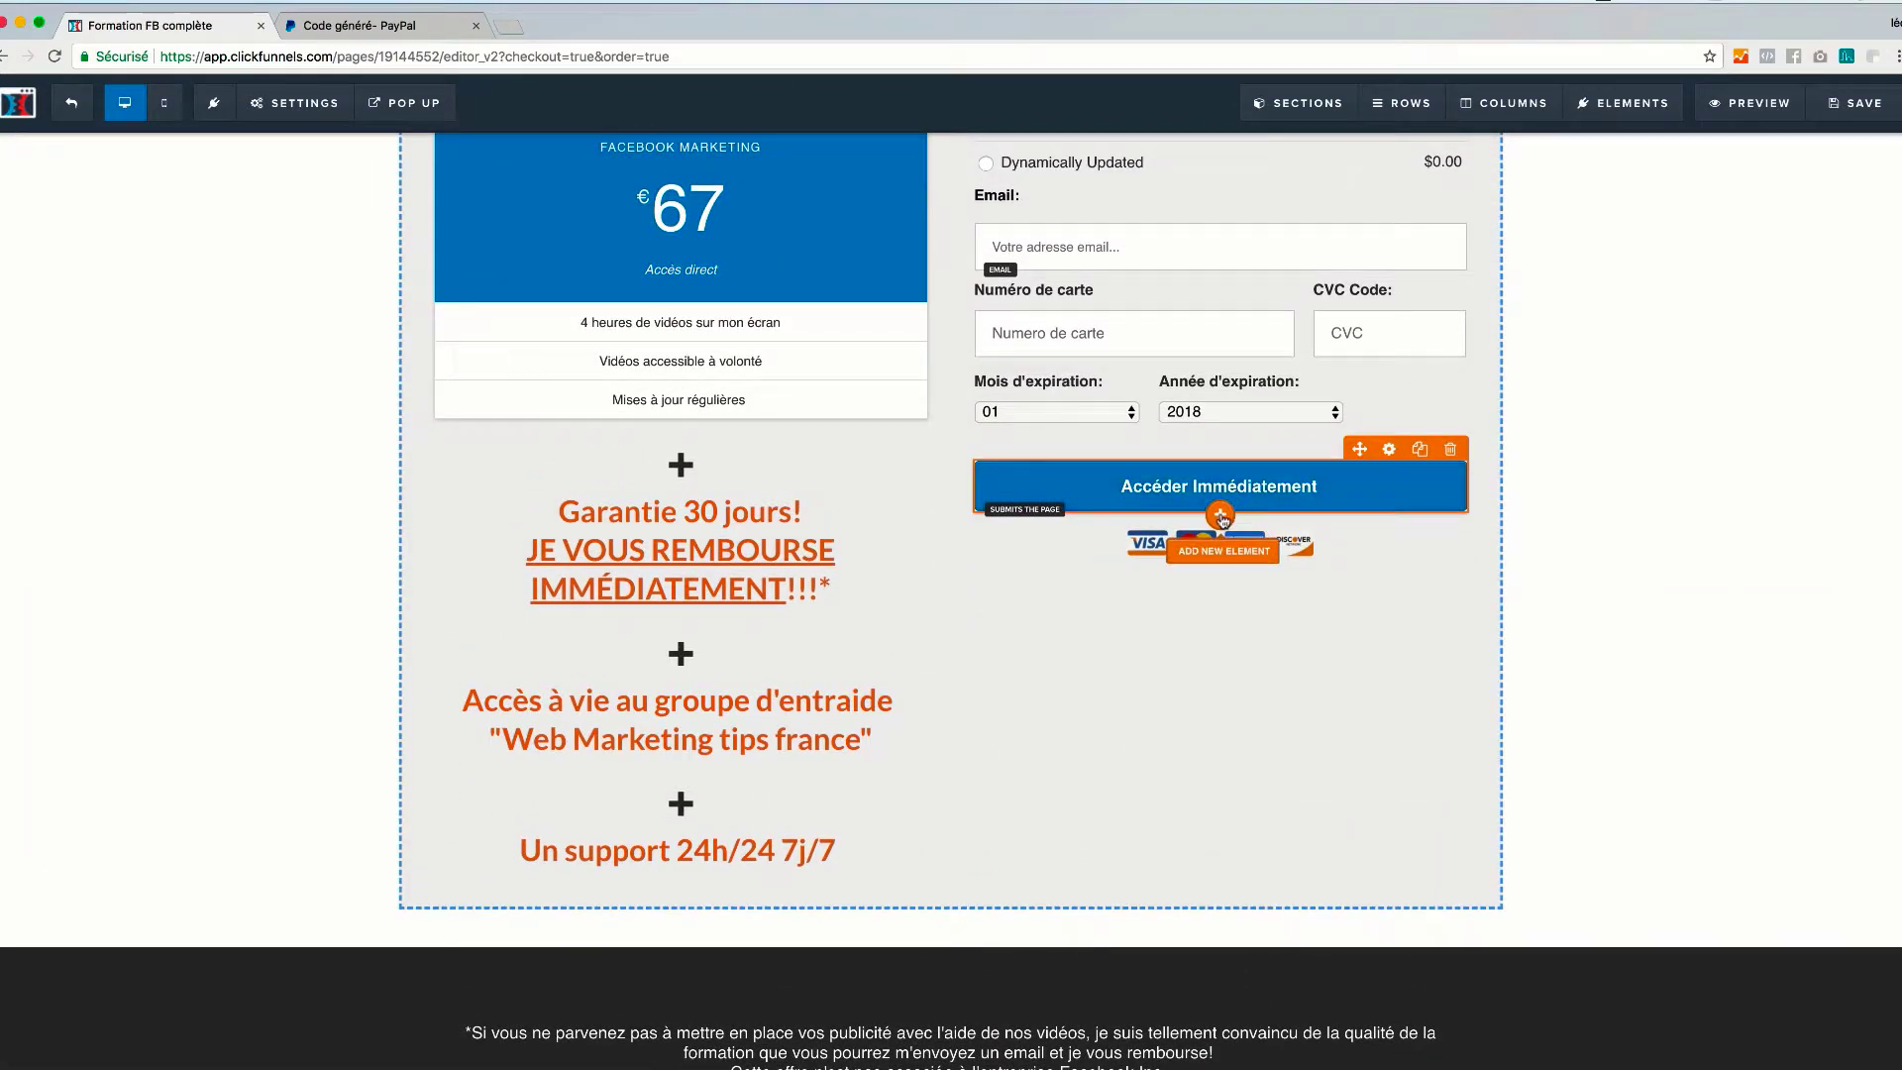
left_click(1220, 515)
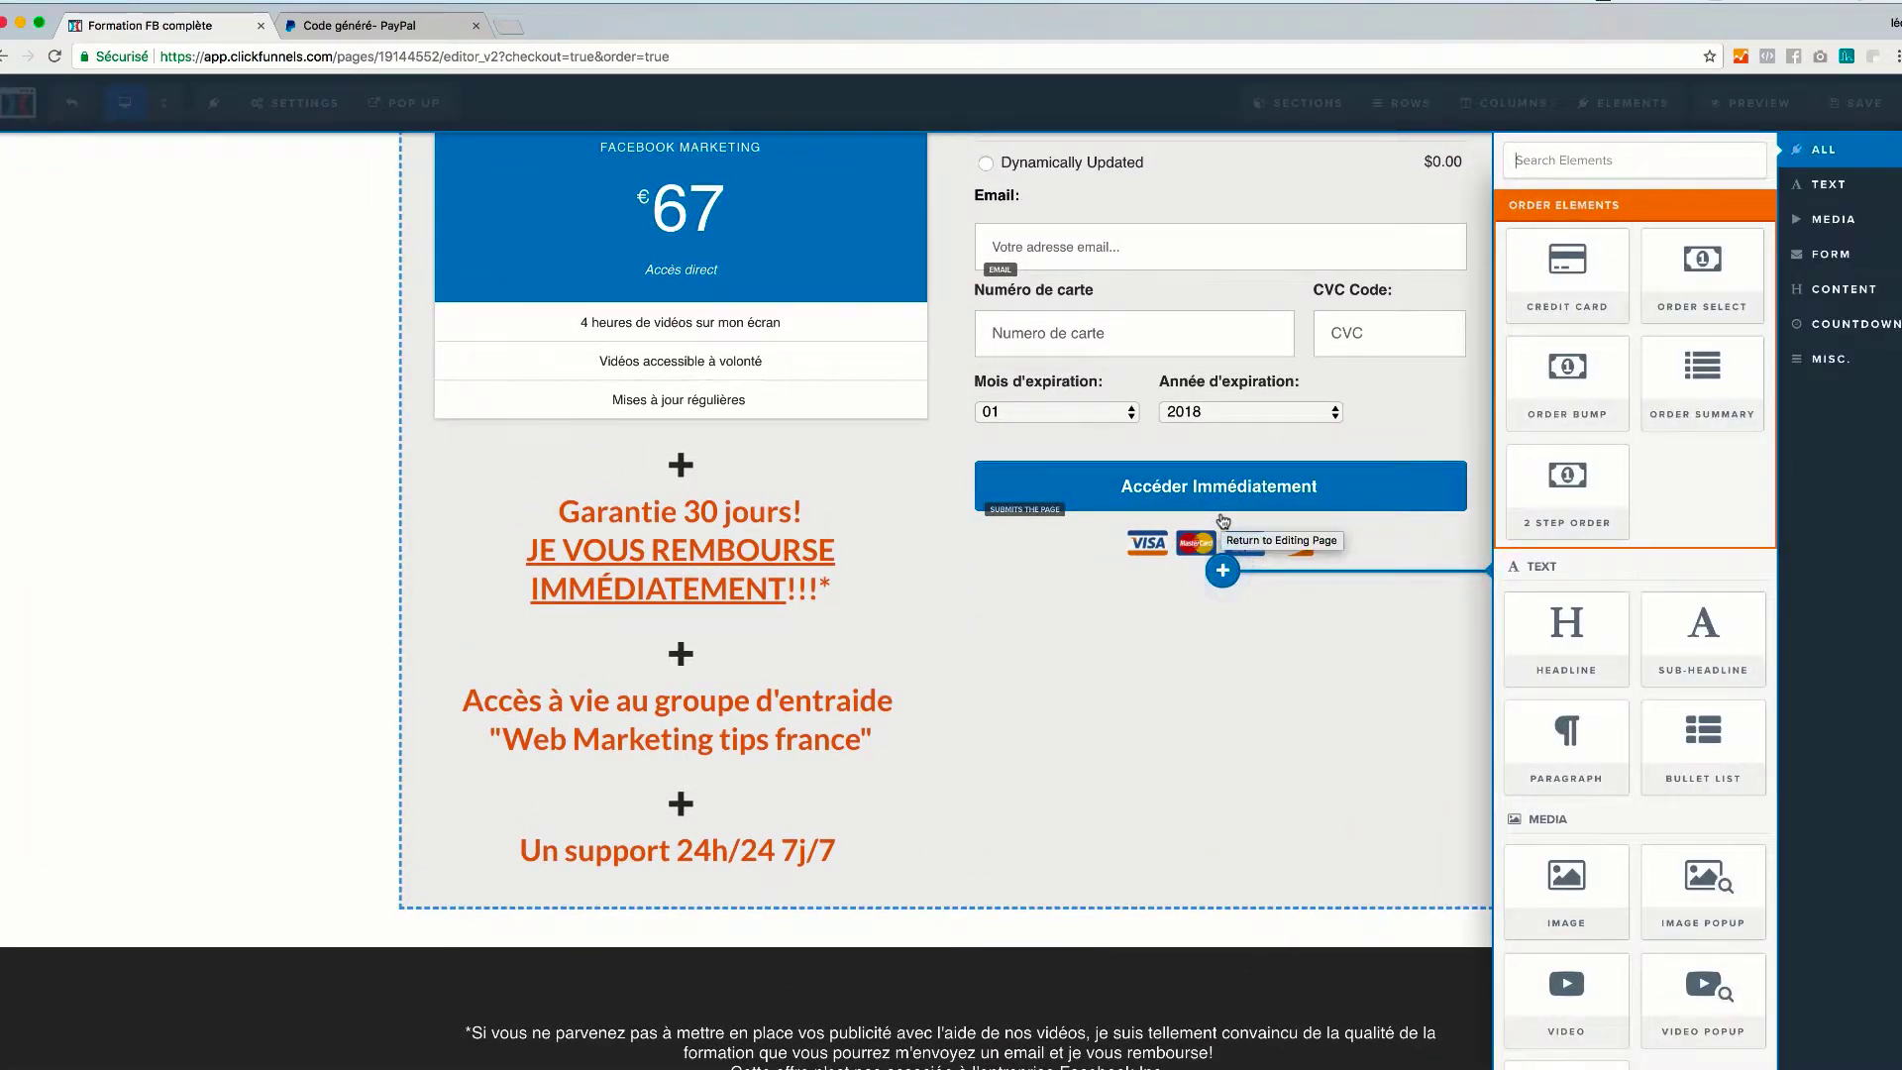
scroll(1649, 737, "down", 8)
scroll(1649, 737, "down", 8)
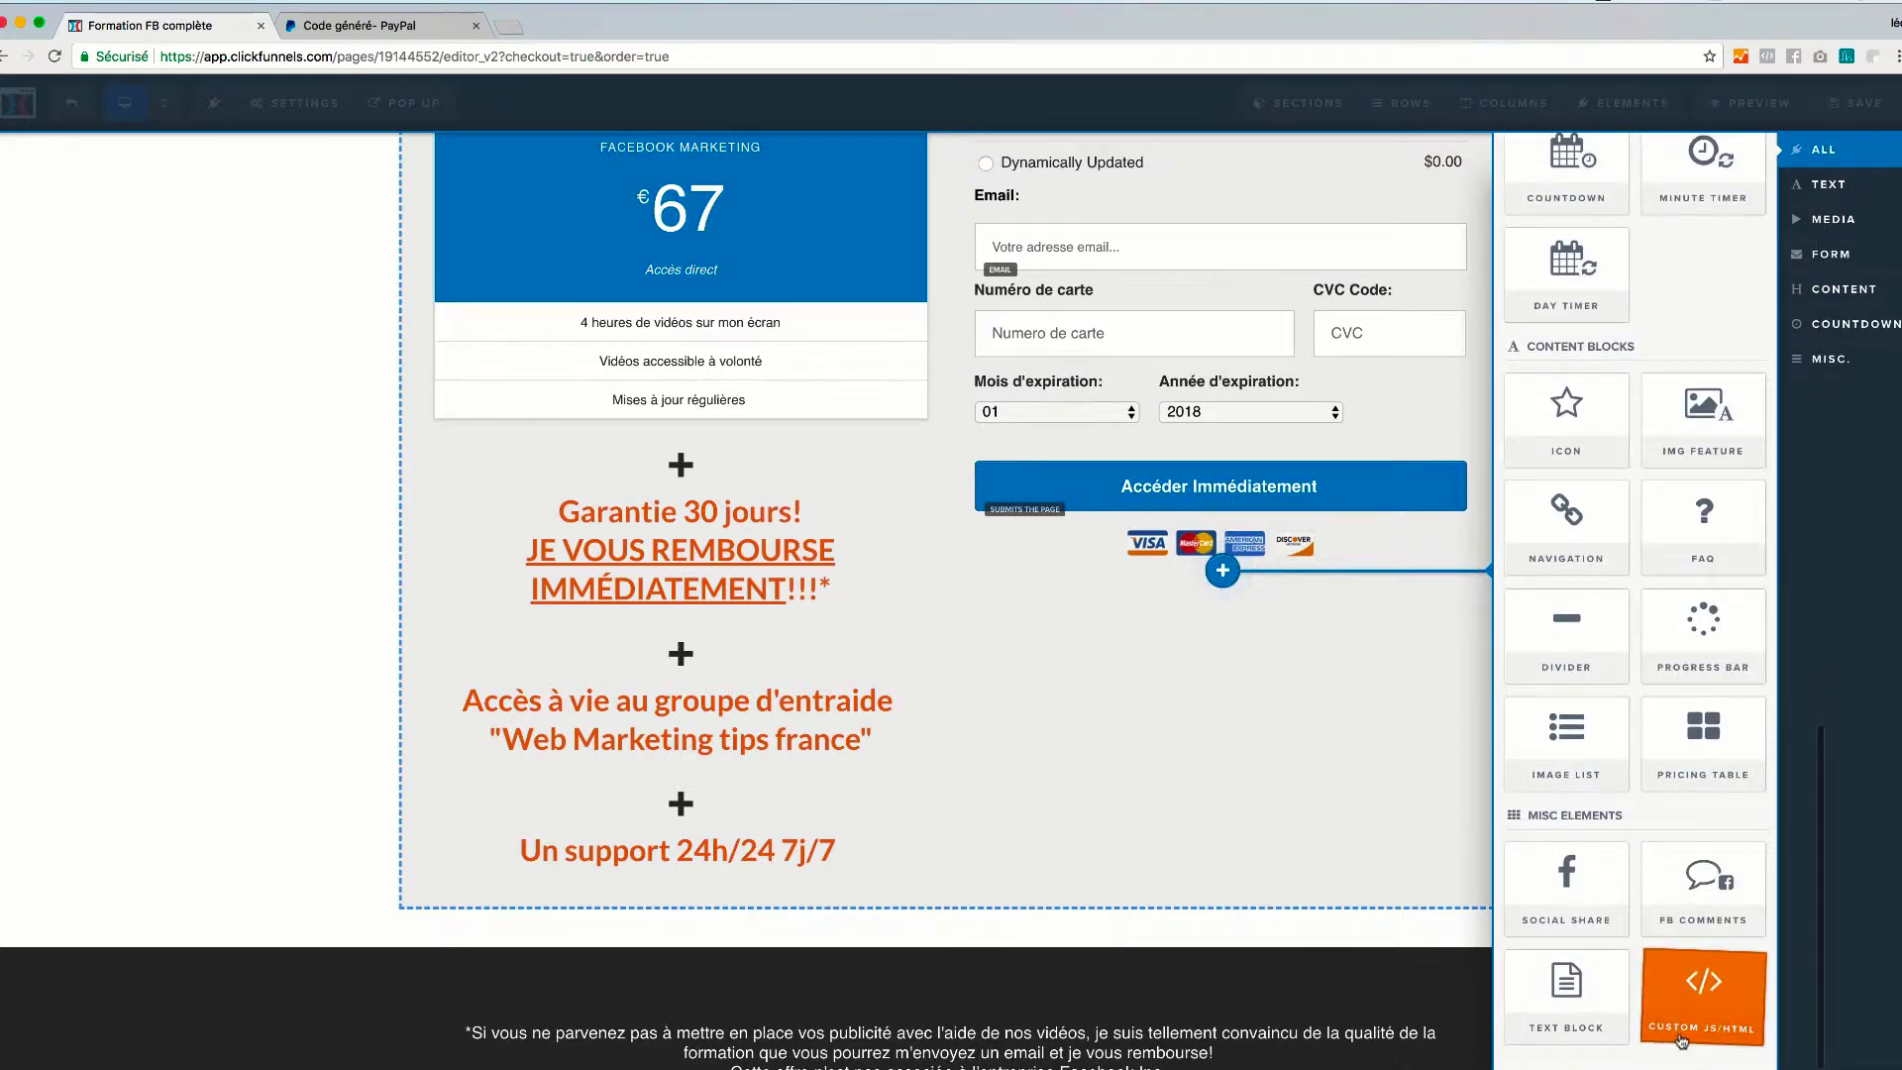
left_click(1716, 1015)
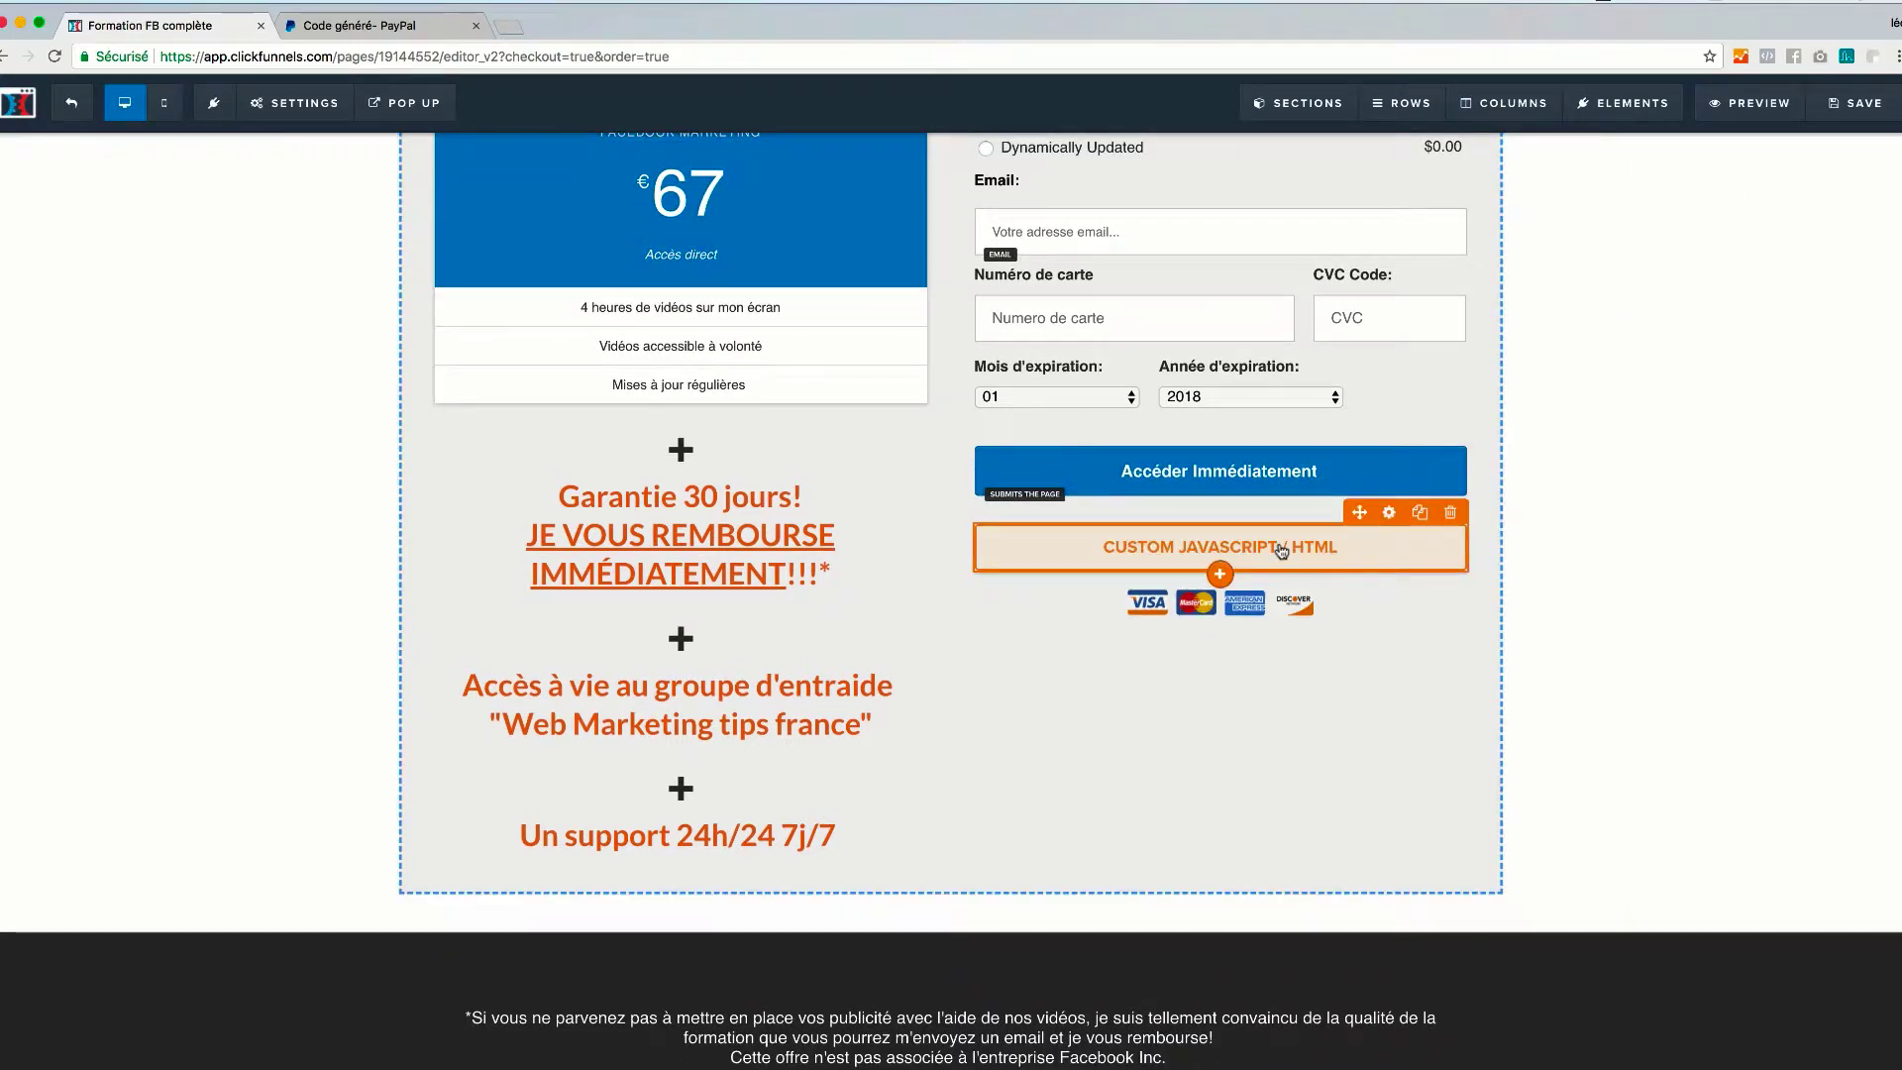
Step: Paste the copied PayPal button code into the custom HTML element and save the page
left_click(1292, 551)
left_click(1721, 317)
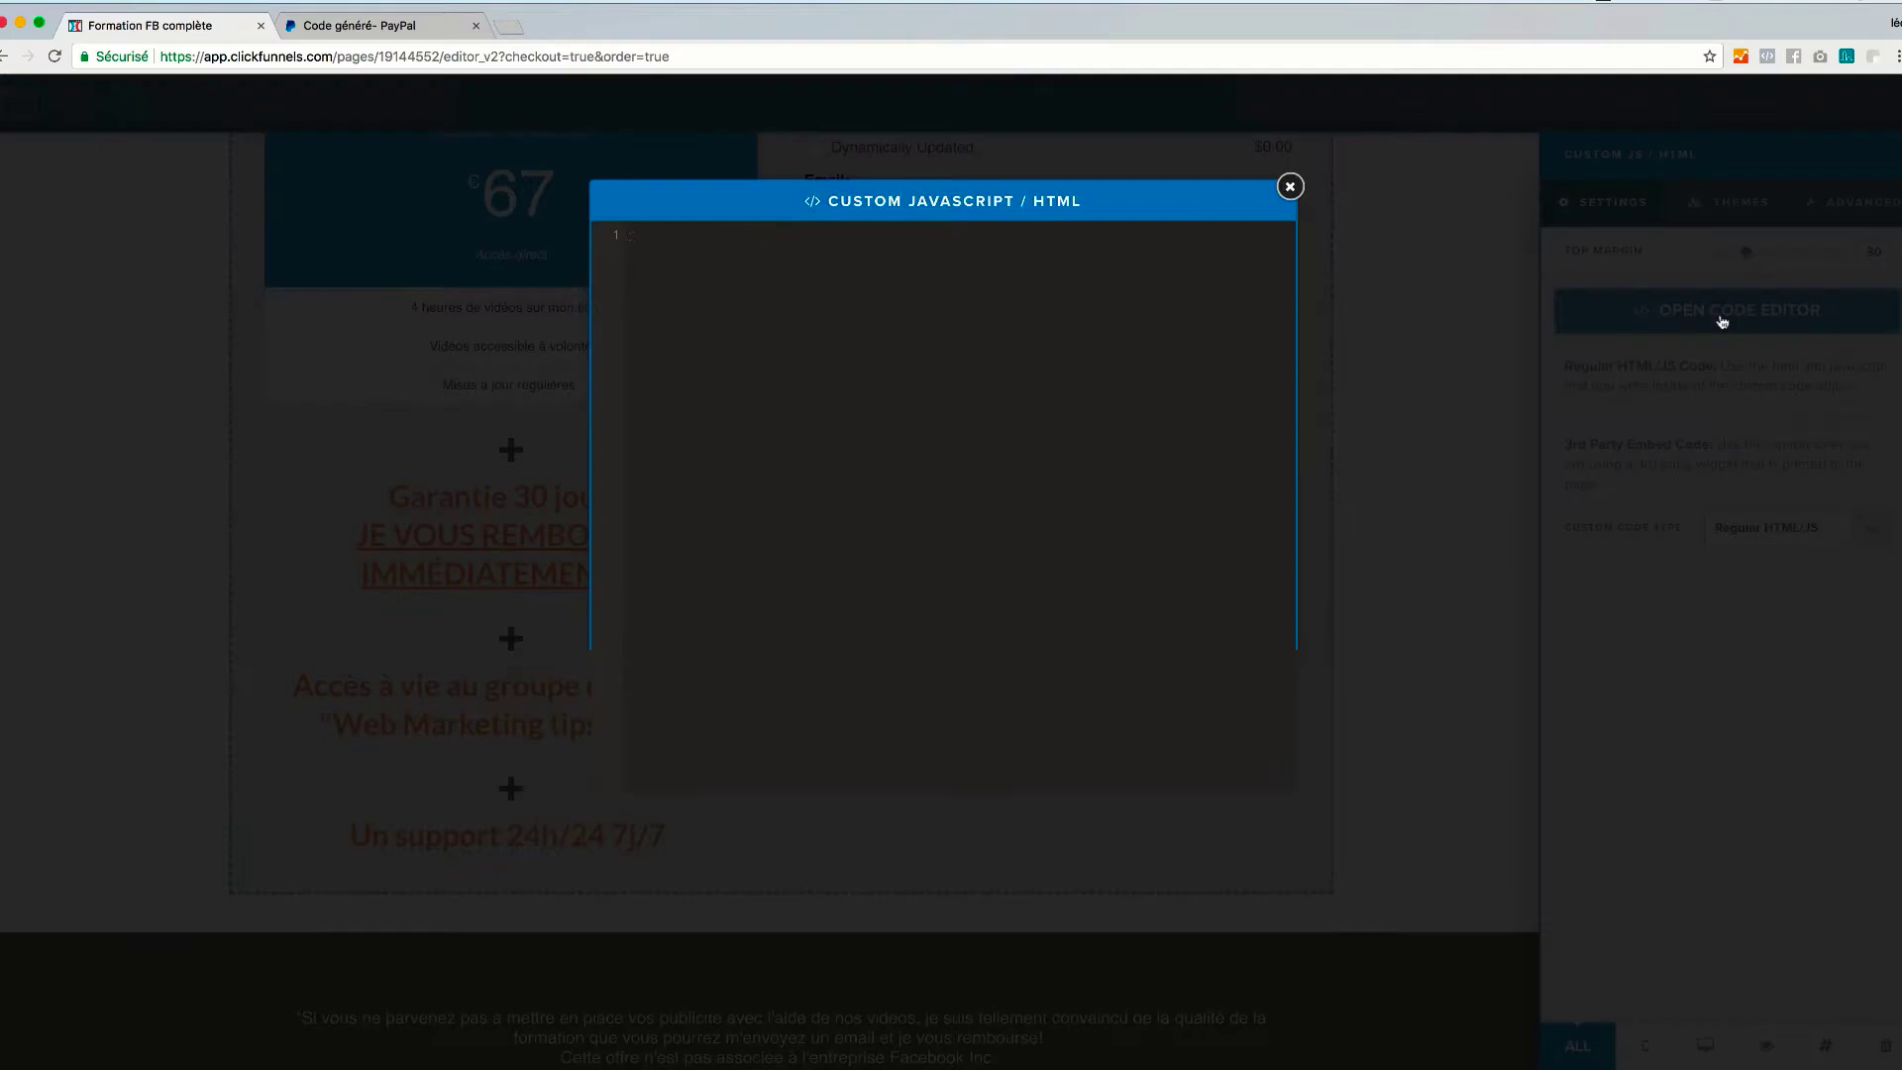
left_click(1001, 350)
key("super+v")
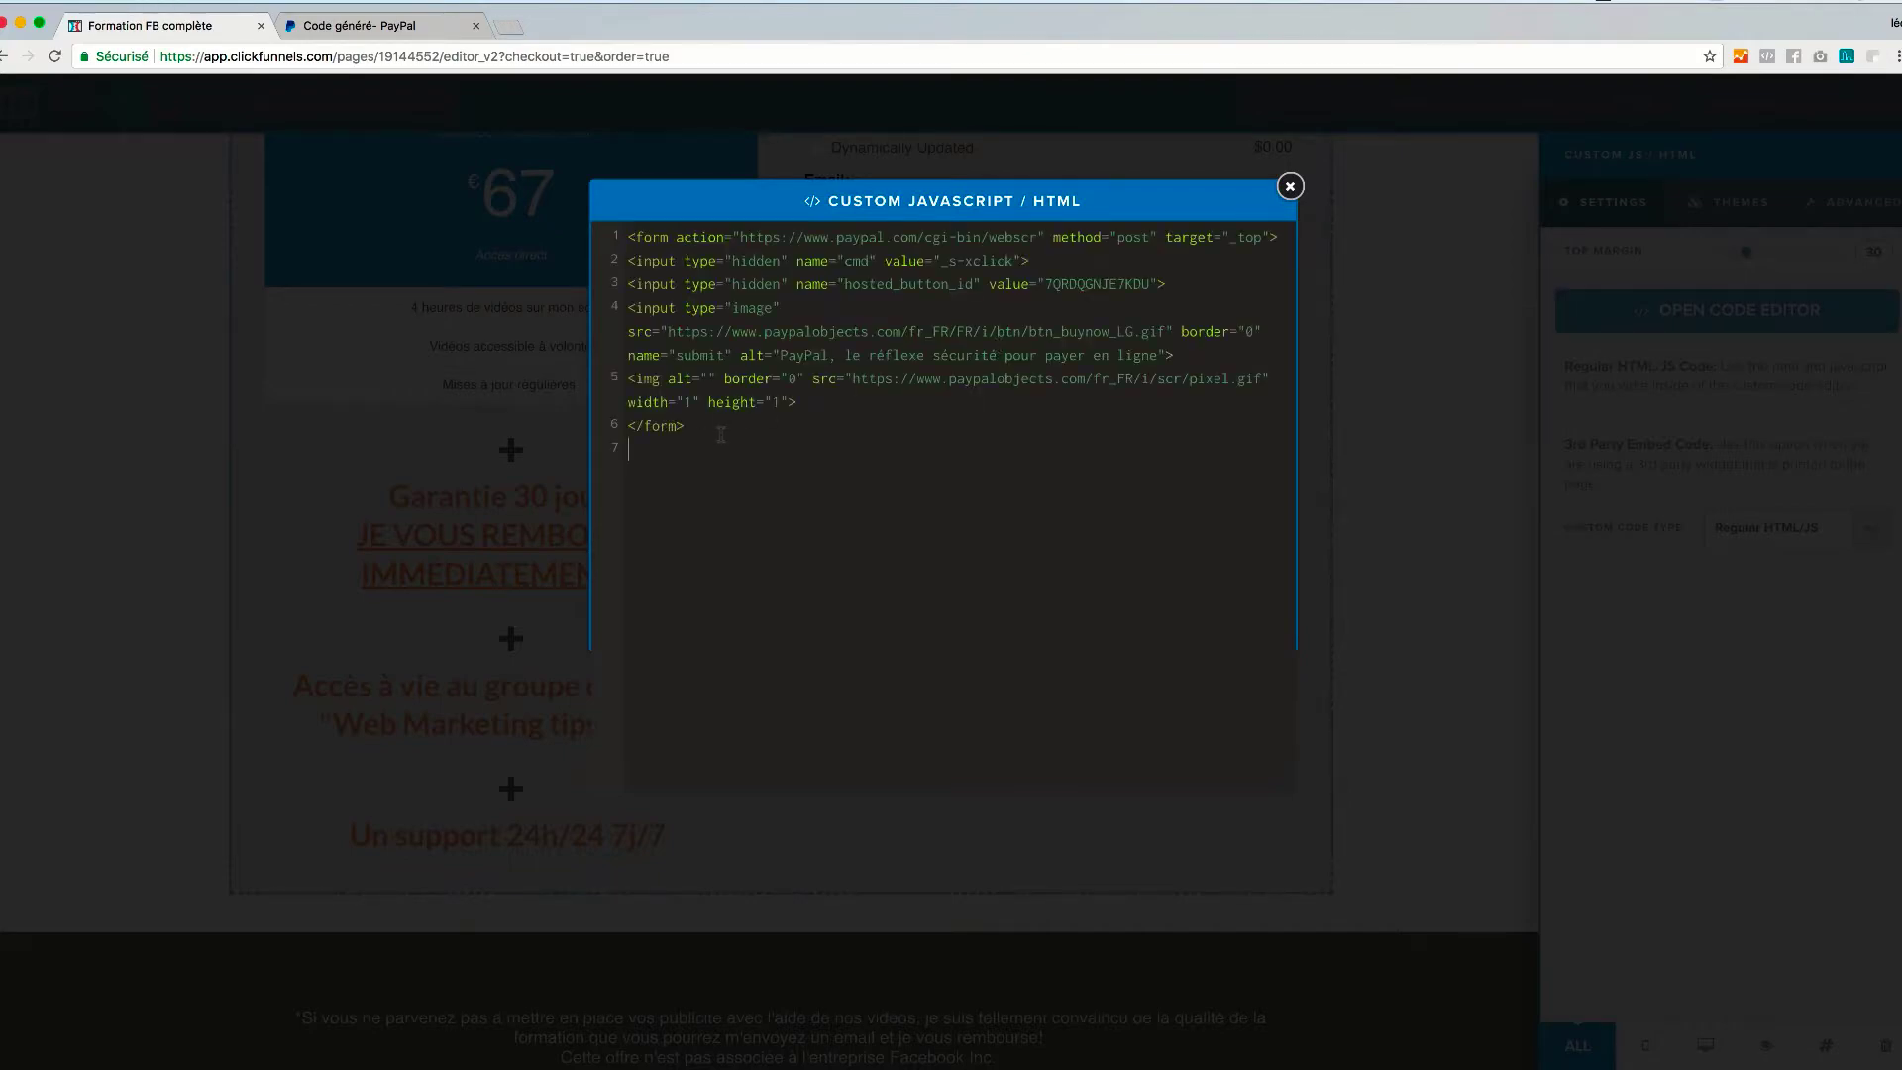
left_click(1443, 453)
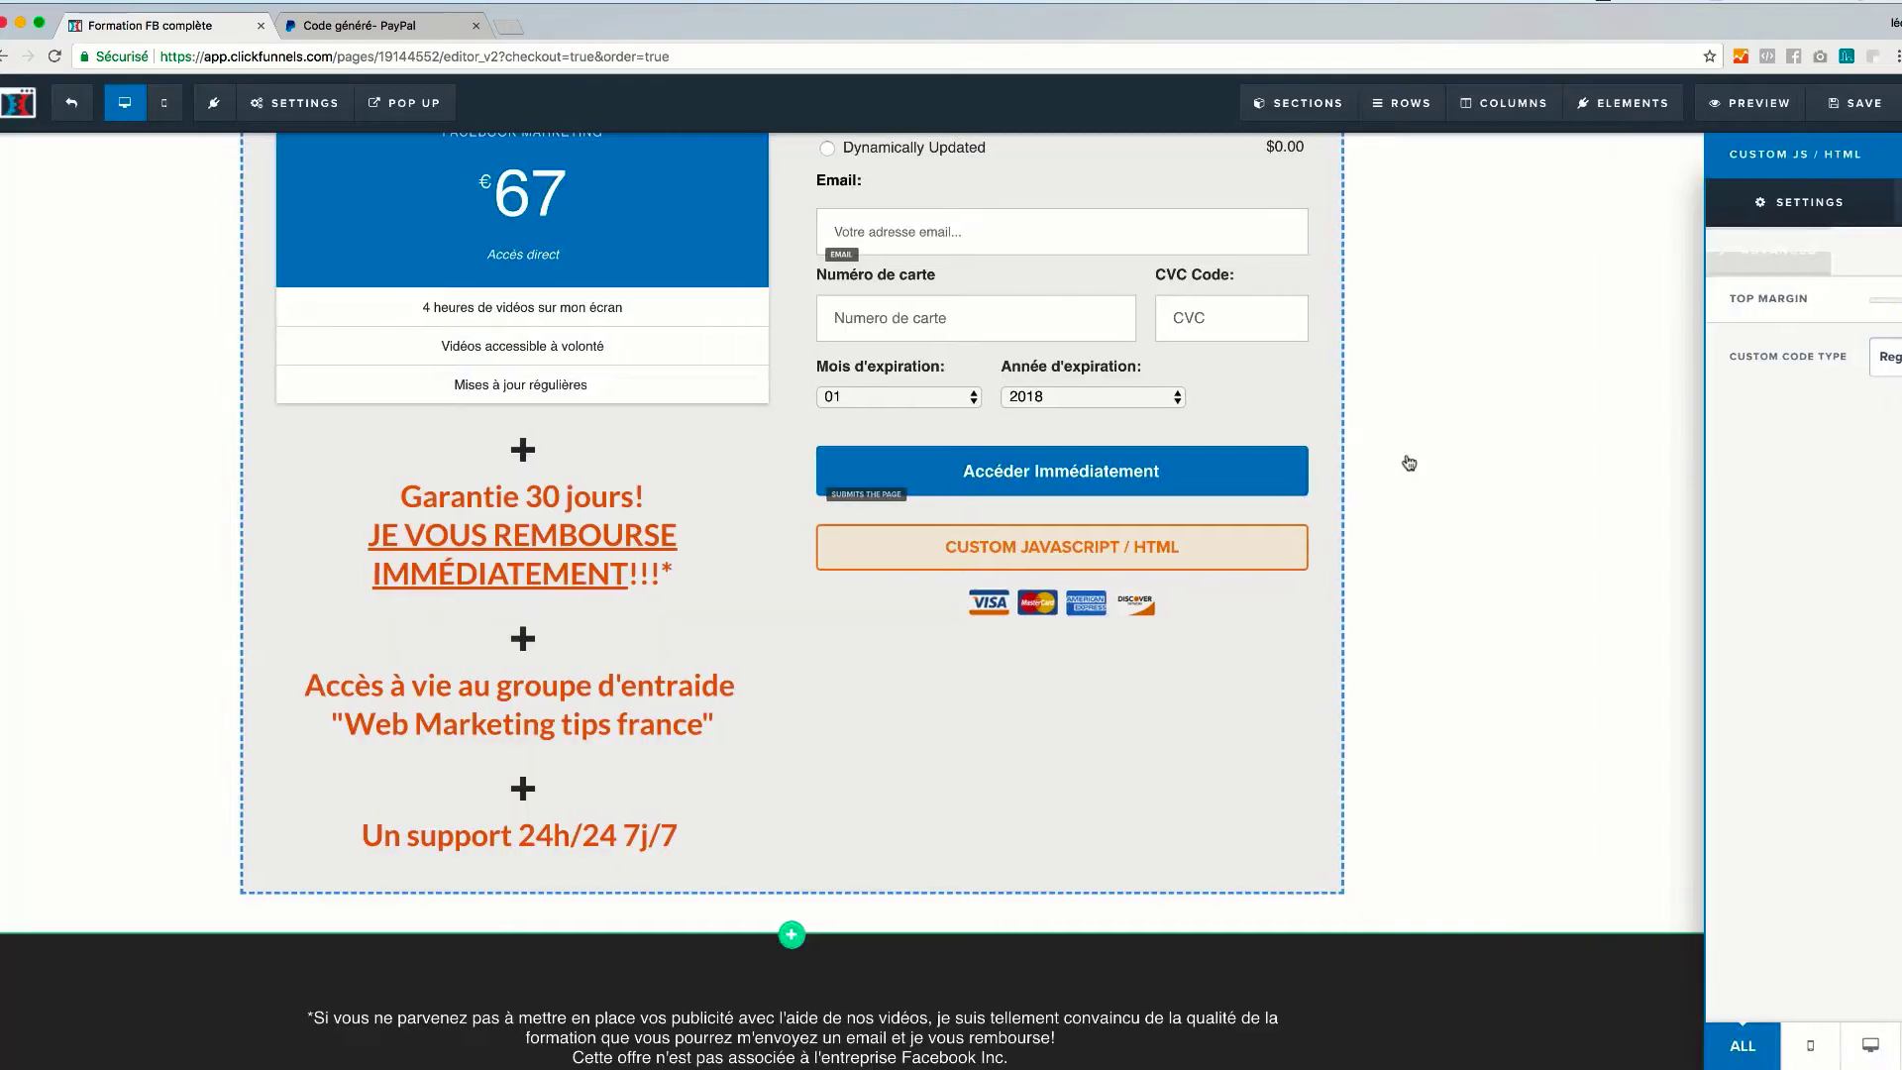
left_click(1866, 116)
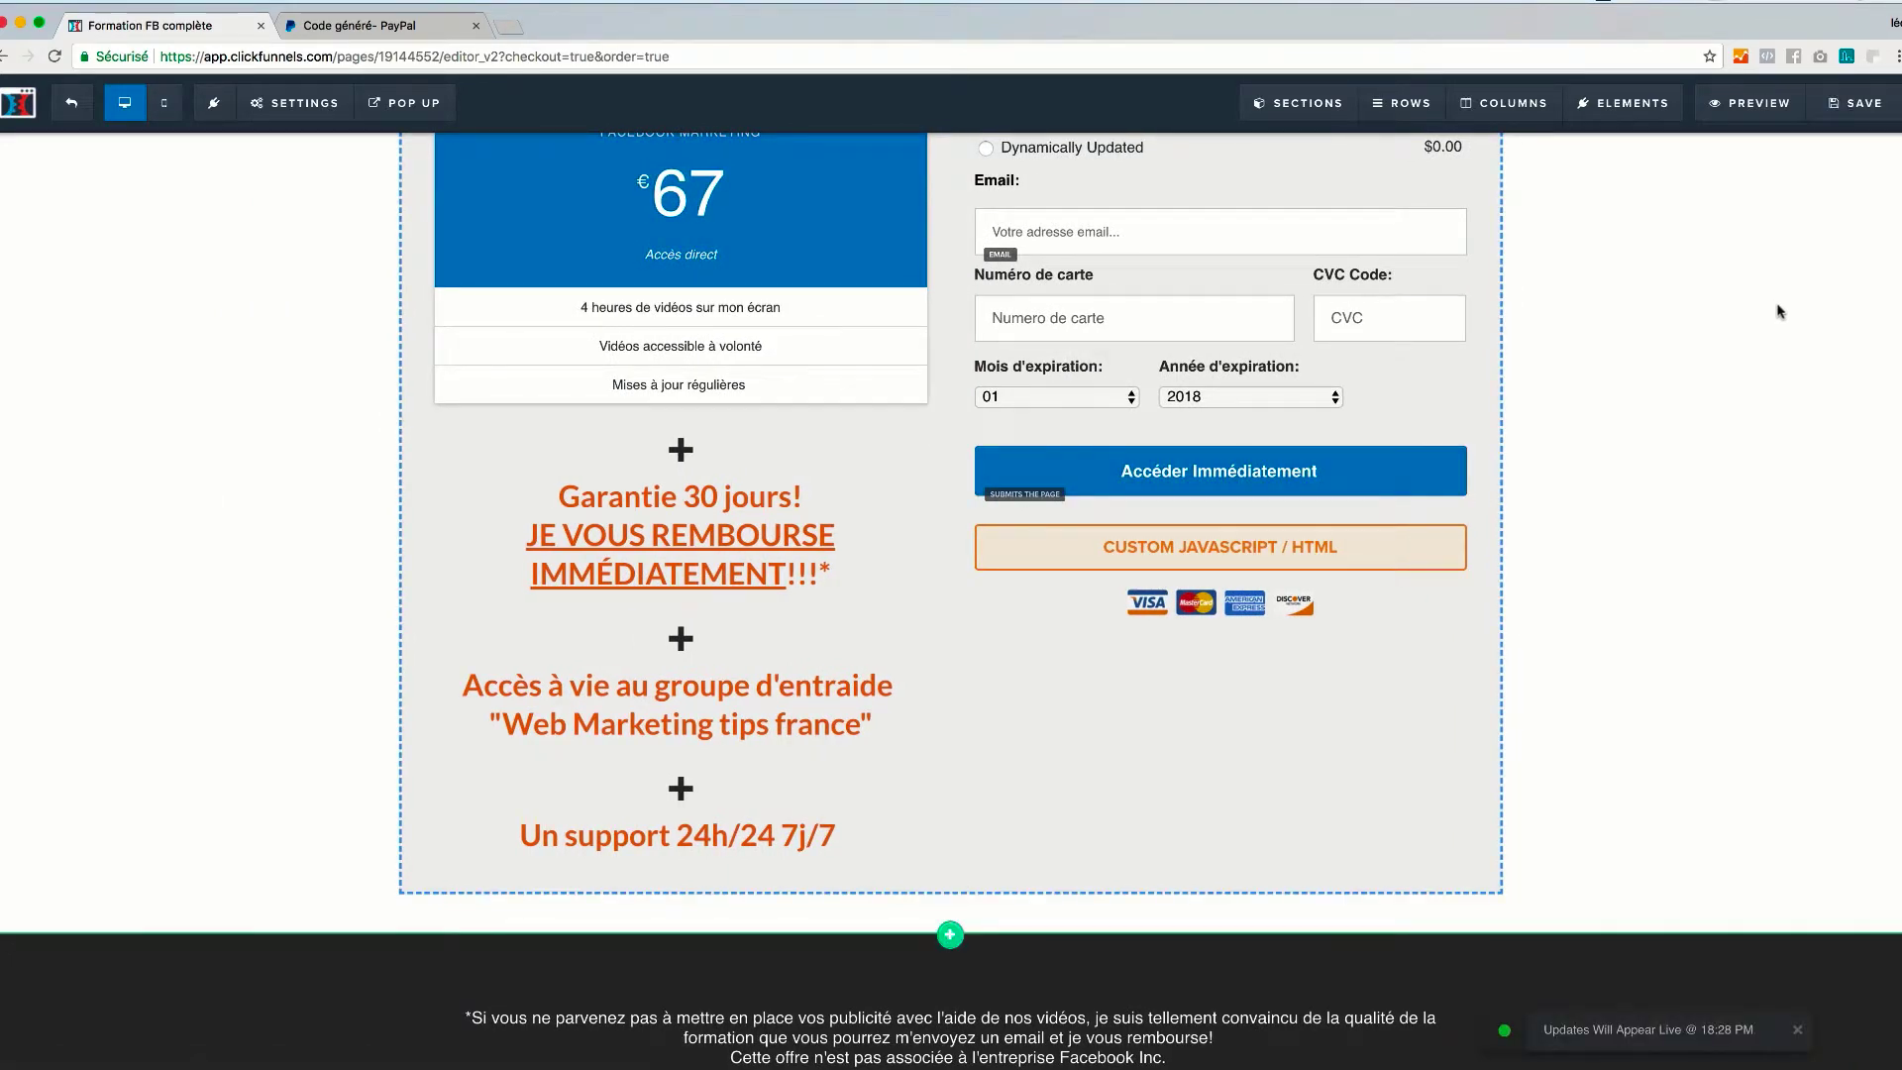
Step: Preview the order page and check how the PayPal button is displayed beneath the card payment form
left_click(1749, 103)
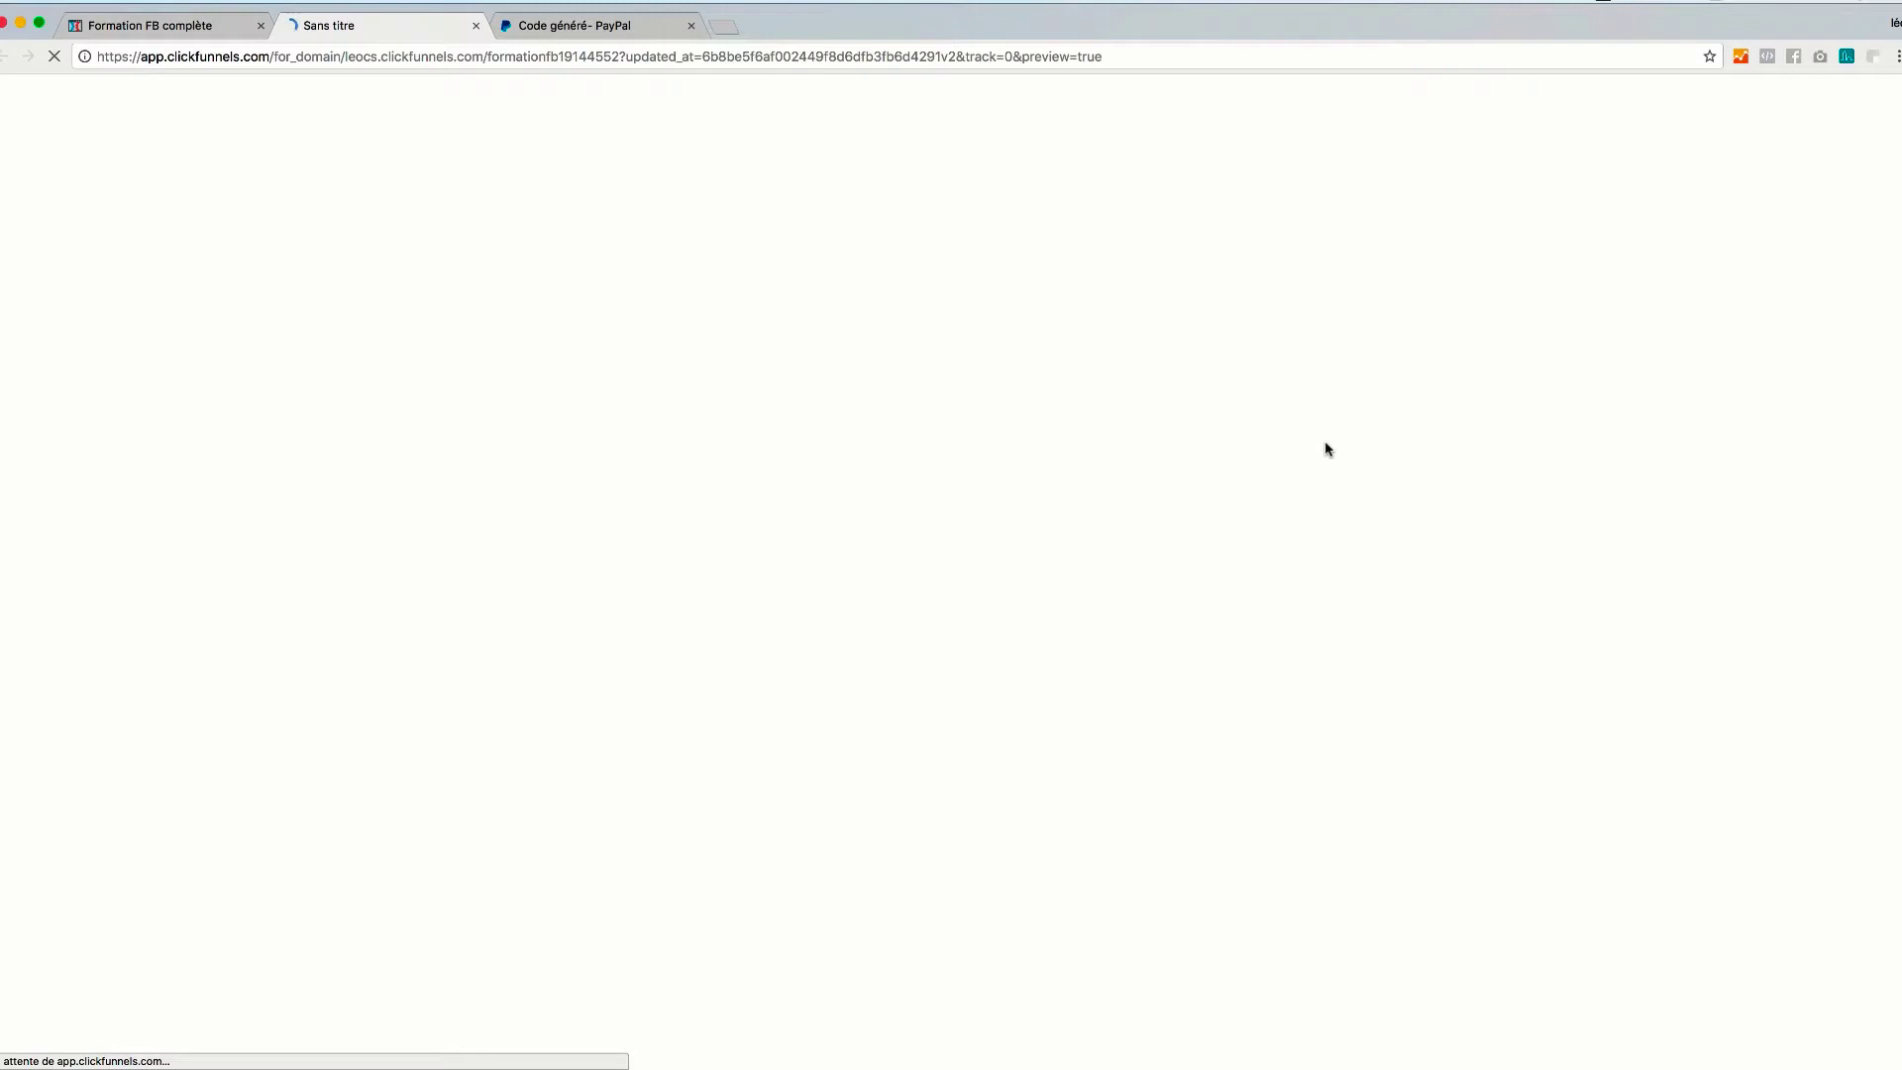
scroll(1278, 658, "down", 20)
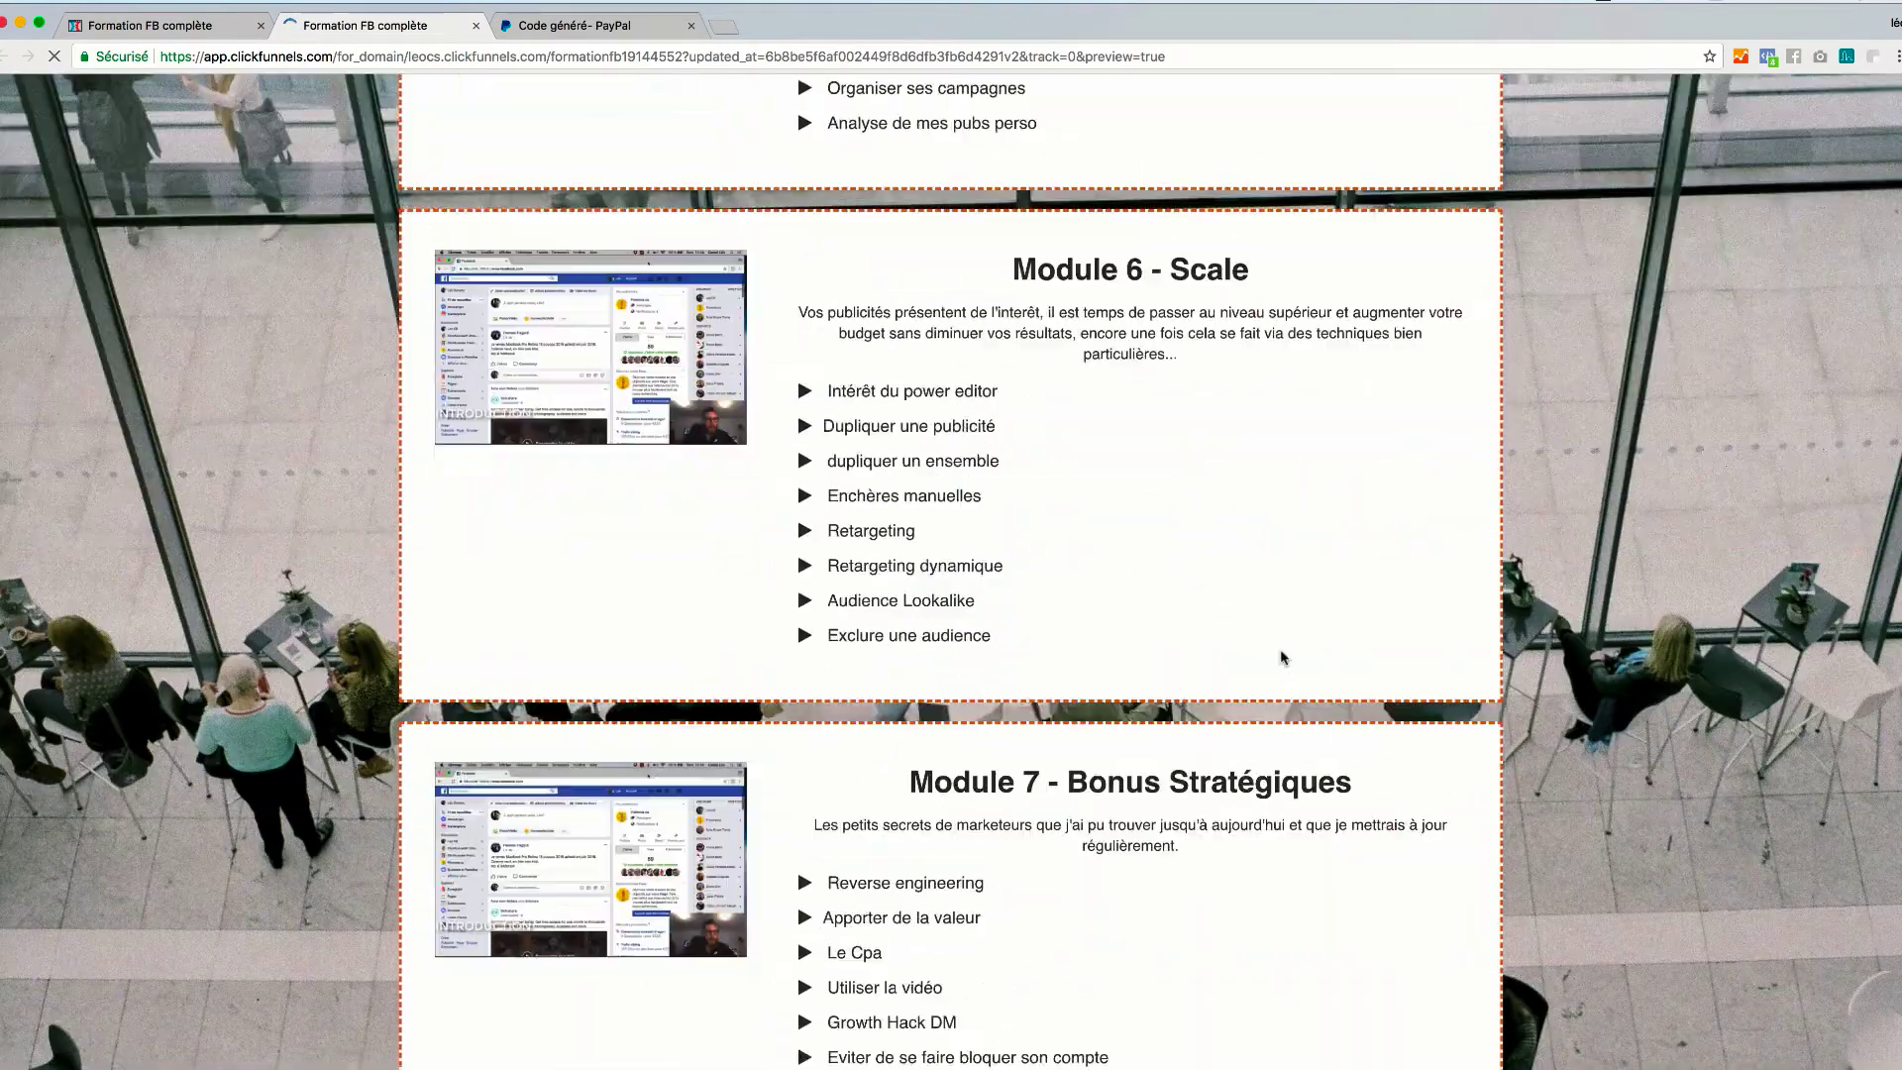
scroll(1281, 658, "down", 10)
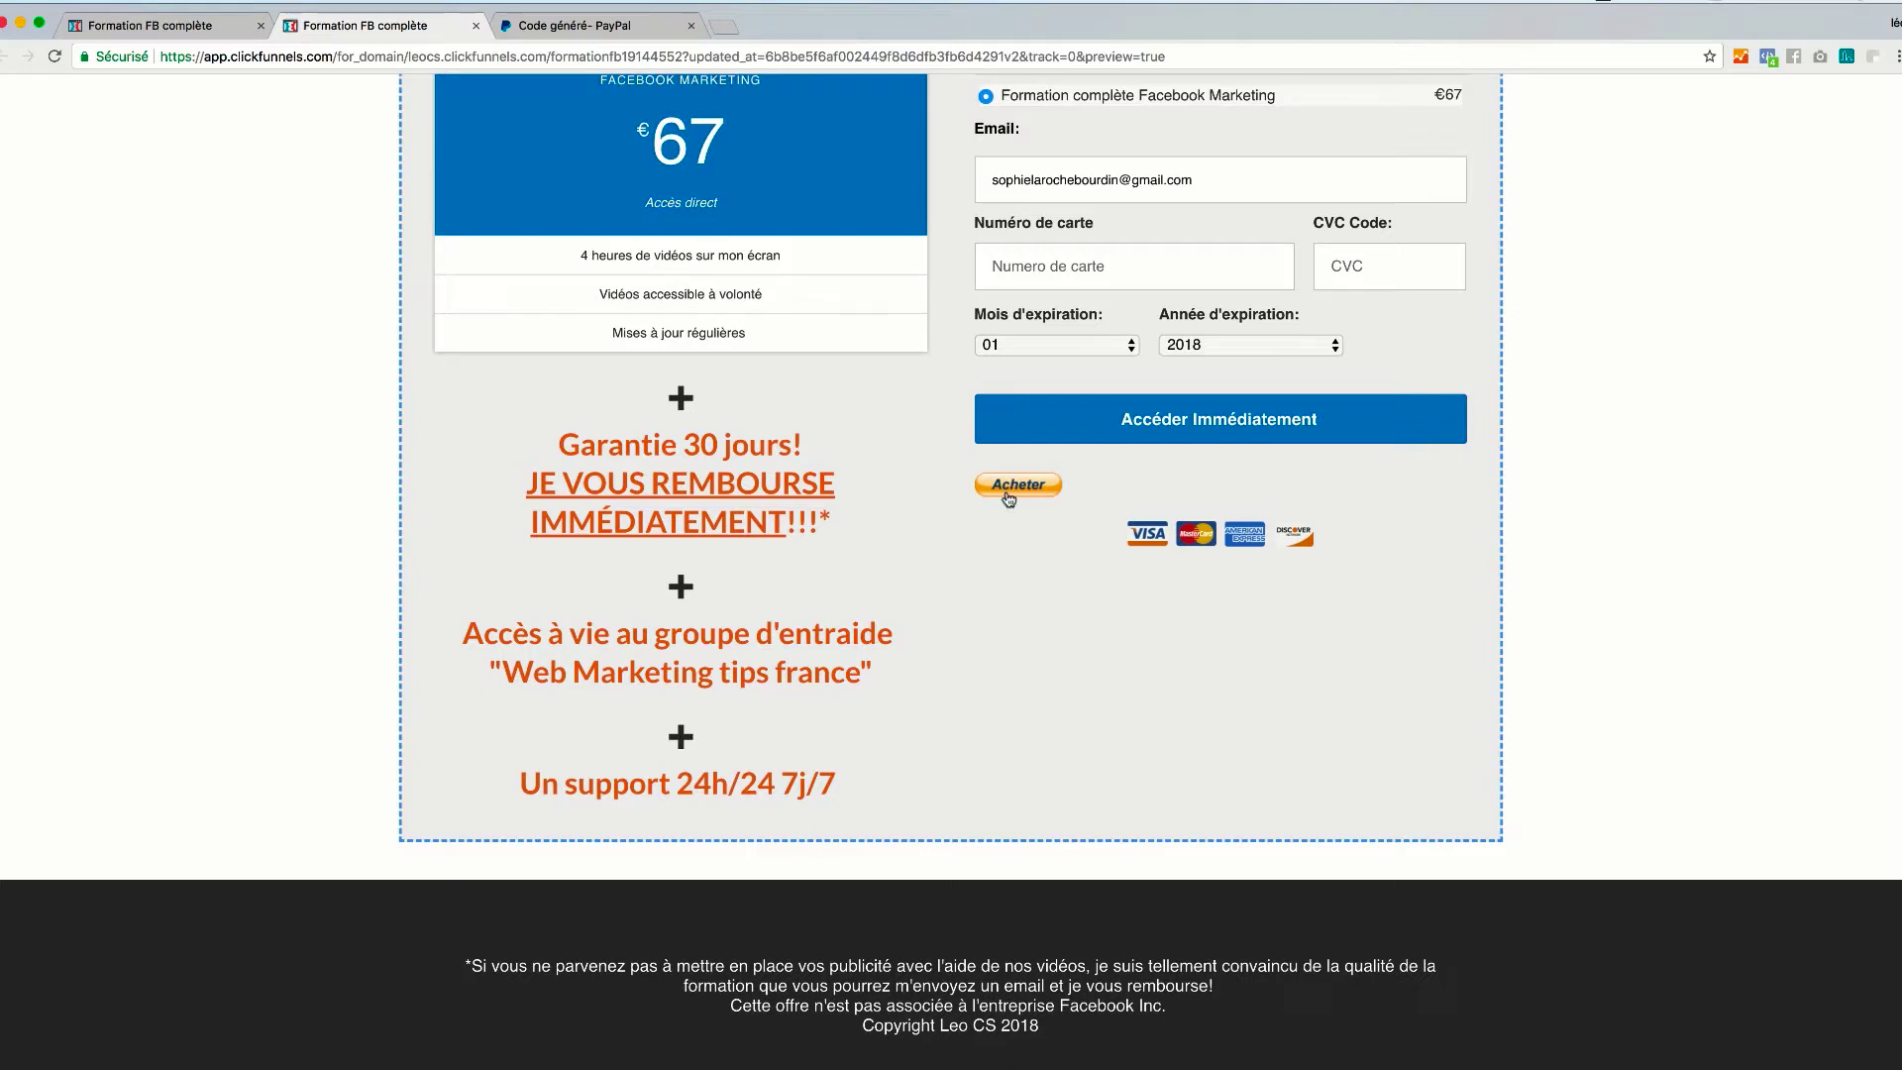
left_click_drag(1070, 474, 1112, 529)
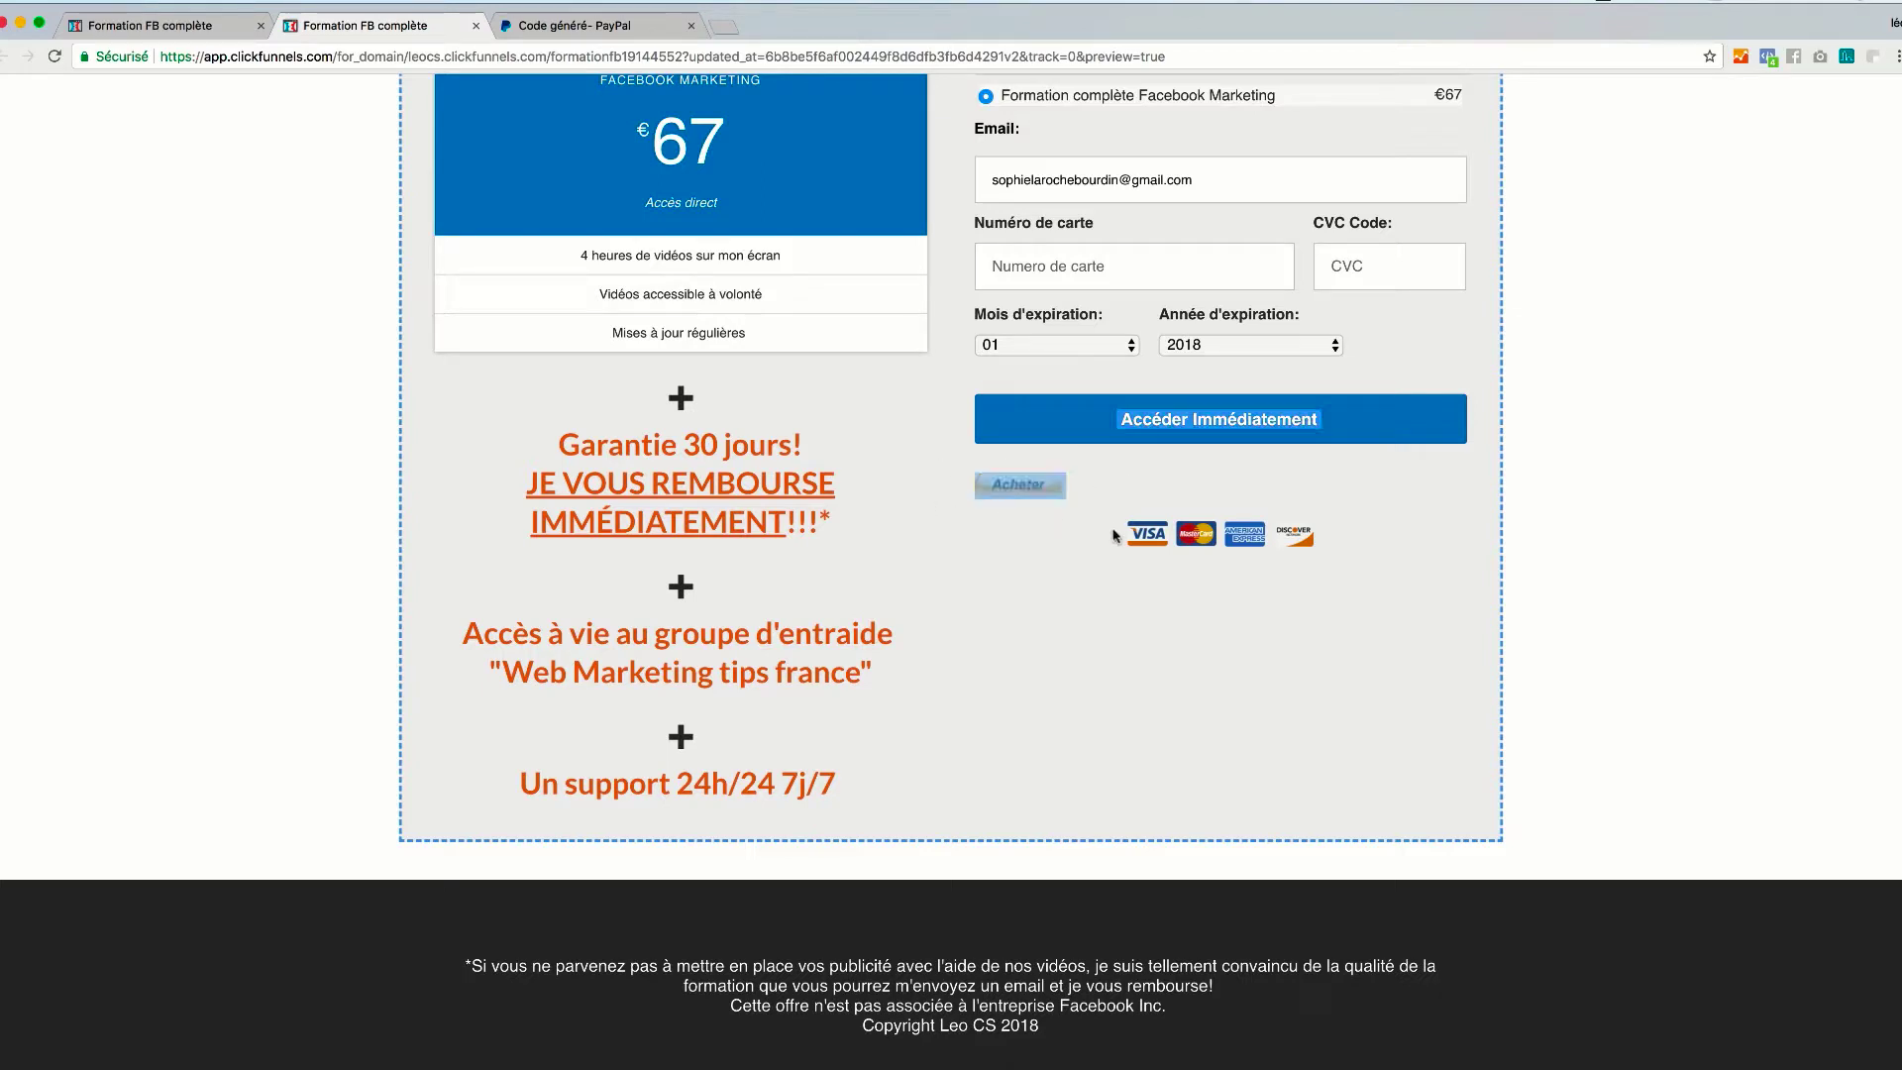
left_click(1021, 526)
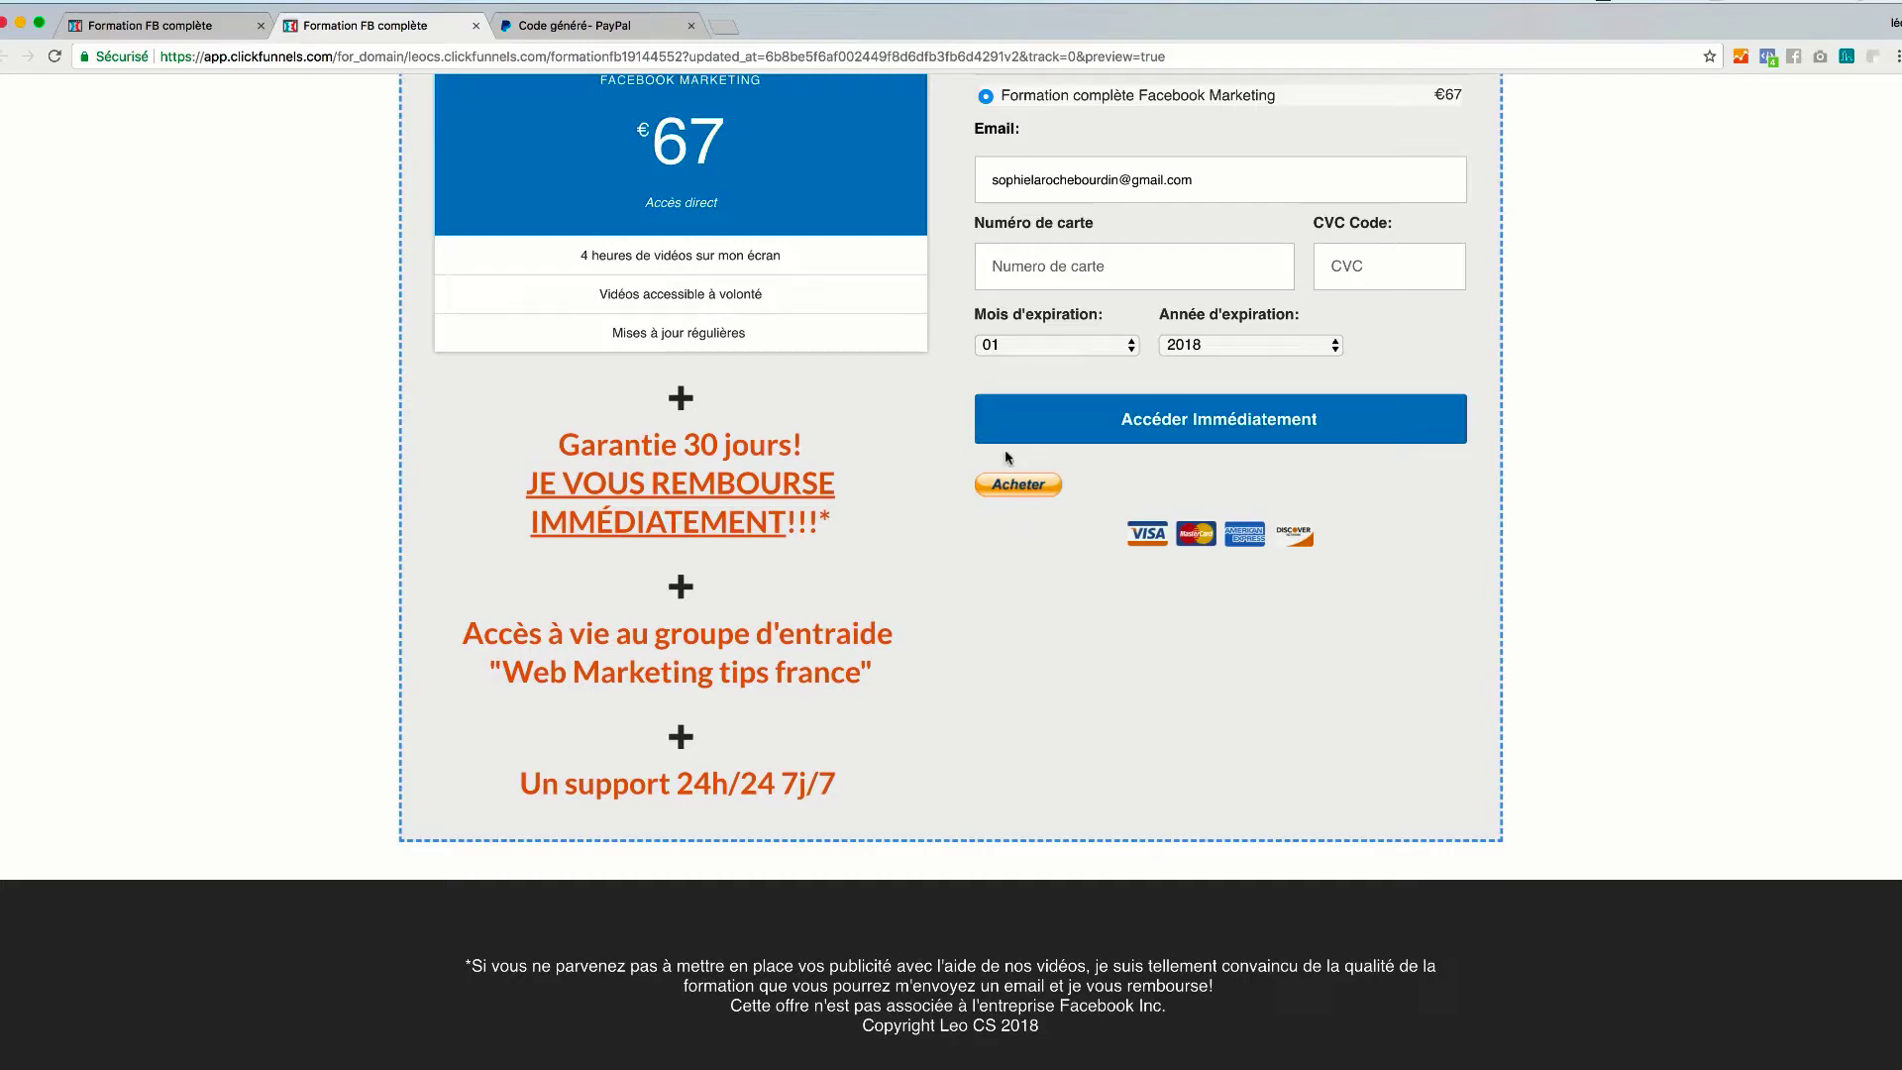
Step: Switch to PayPal, copy the button's email version payment link and close the order page preview
left_click(588, 26)
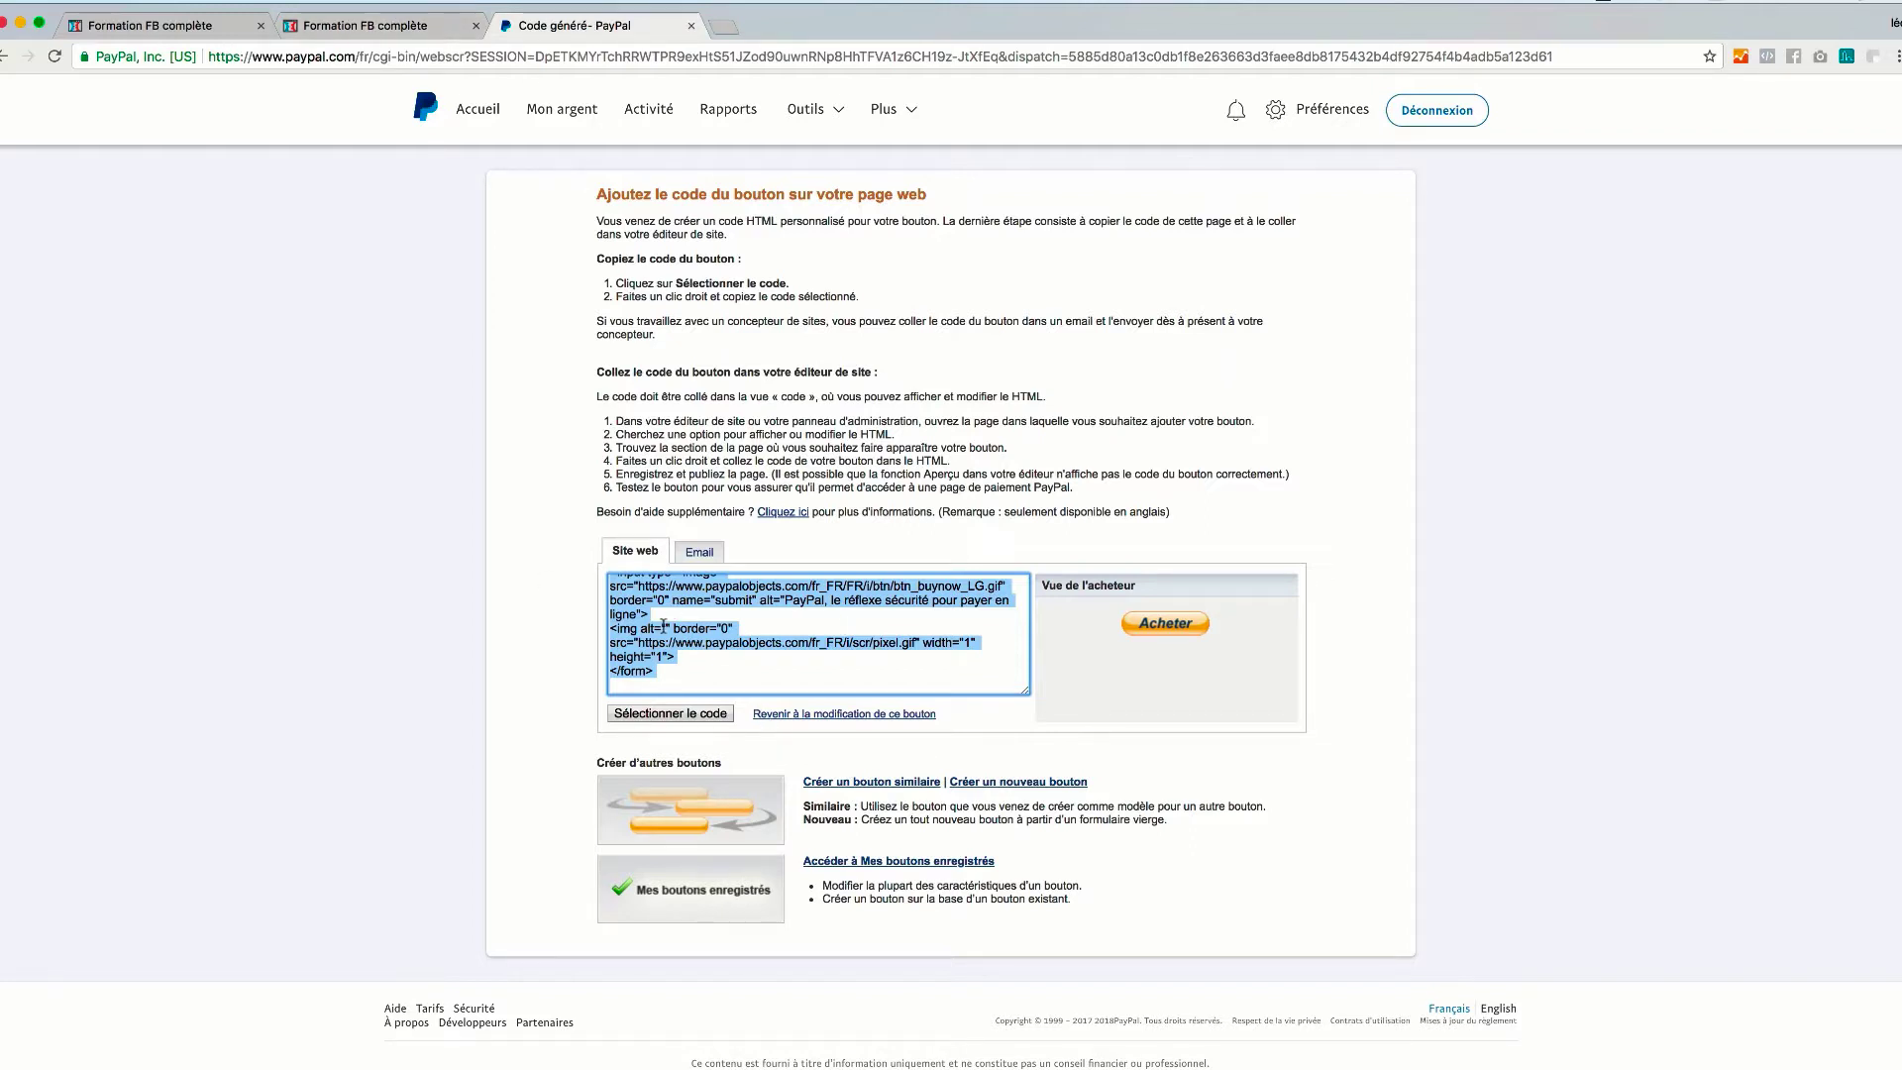
scroll(664, 626, "up", 5)
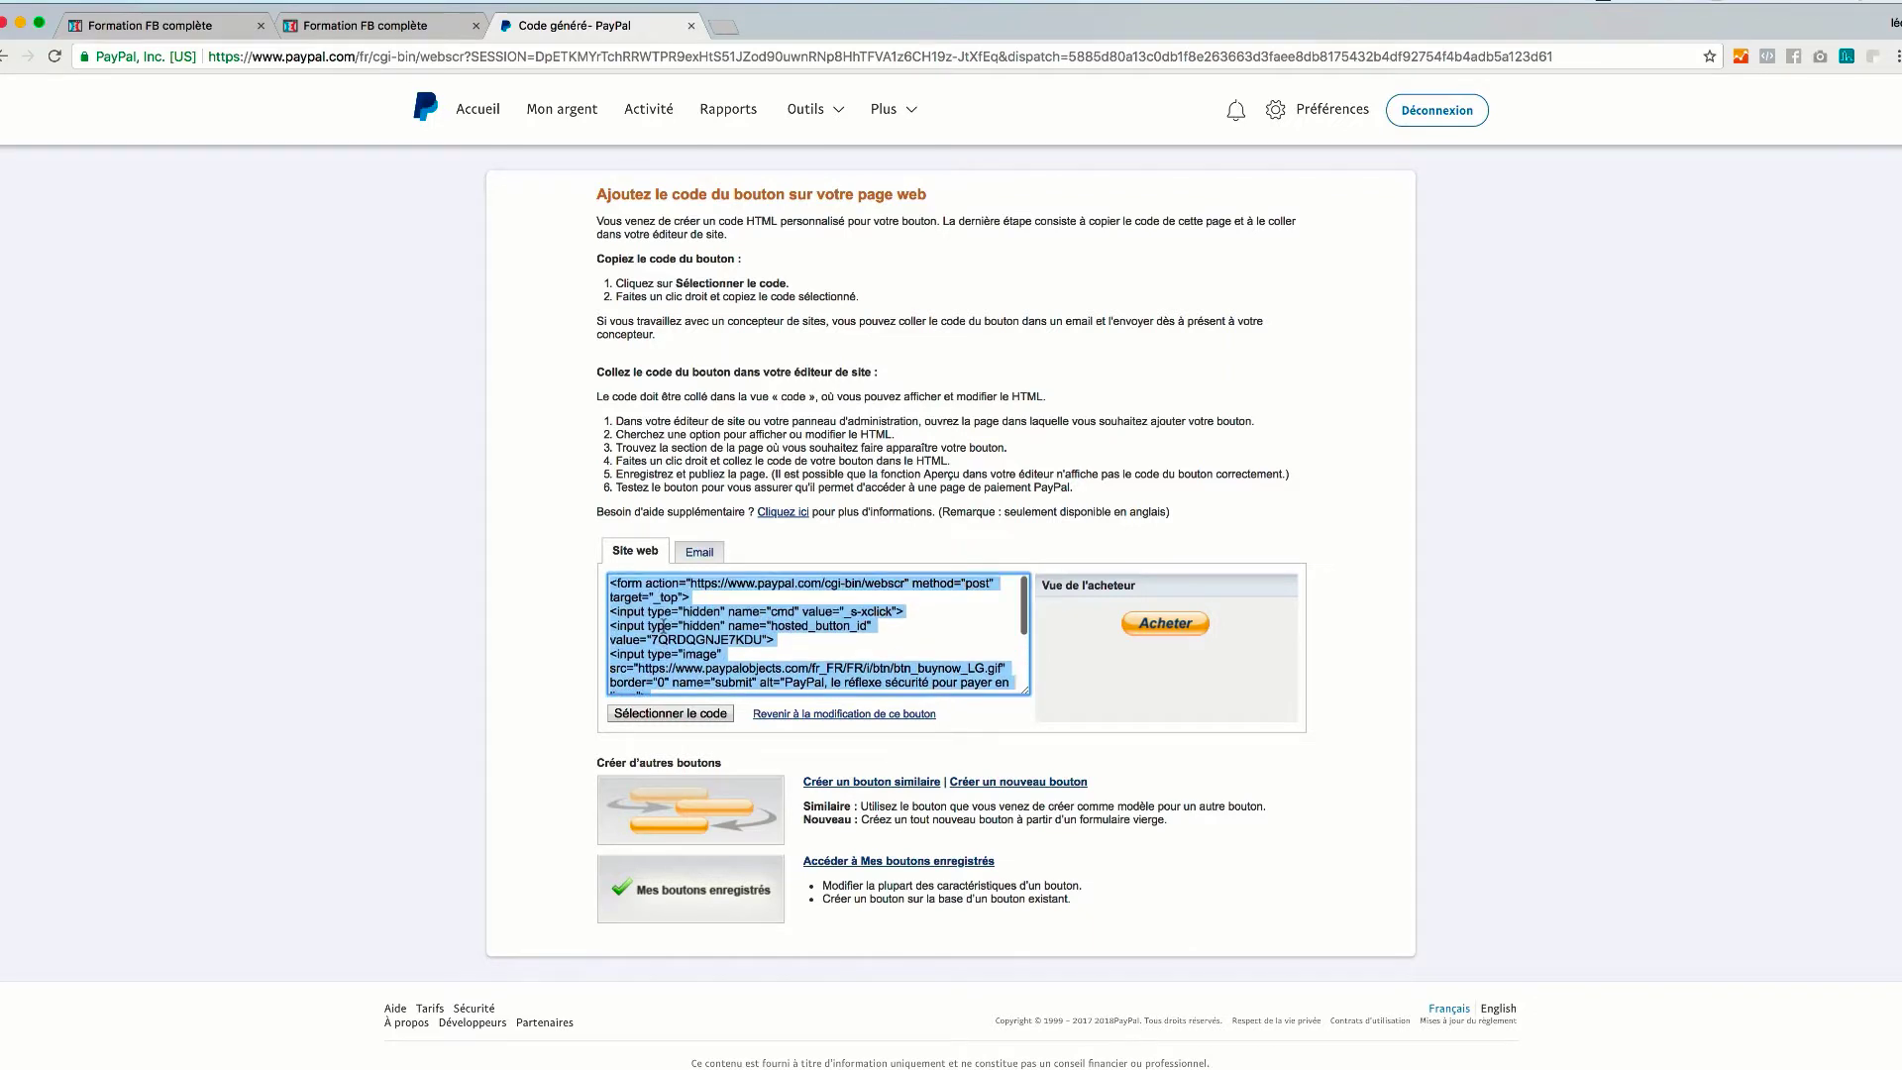
scroll(663, 625, "down", 3)
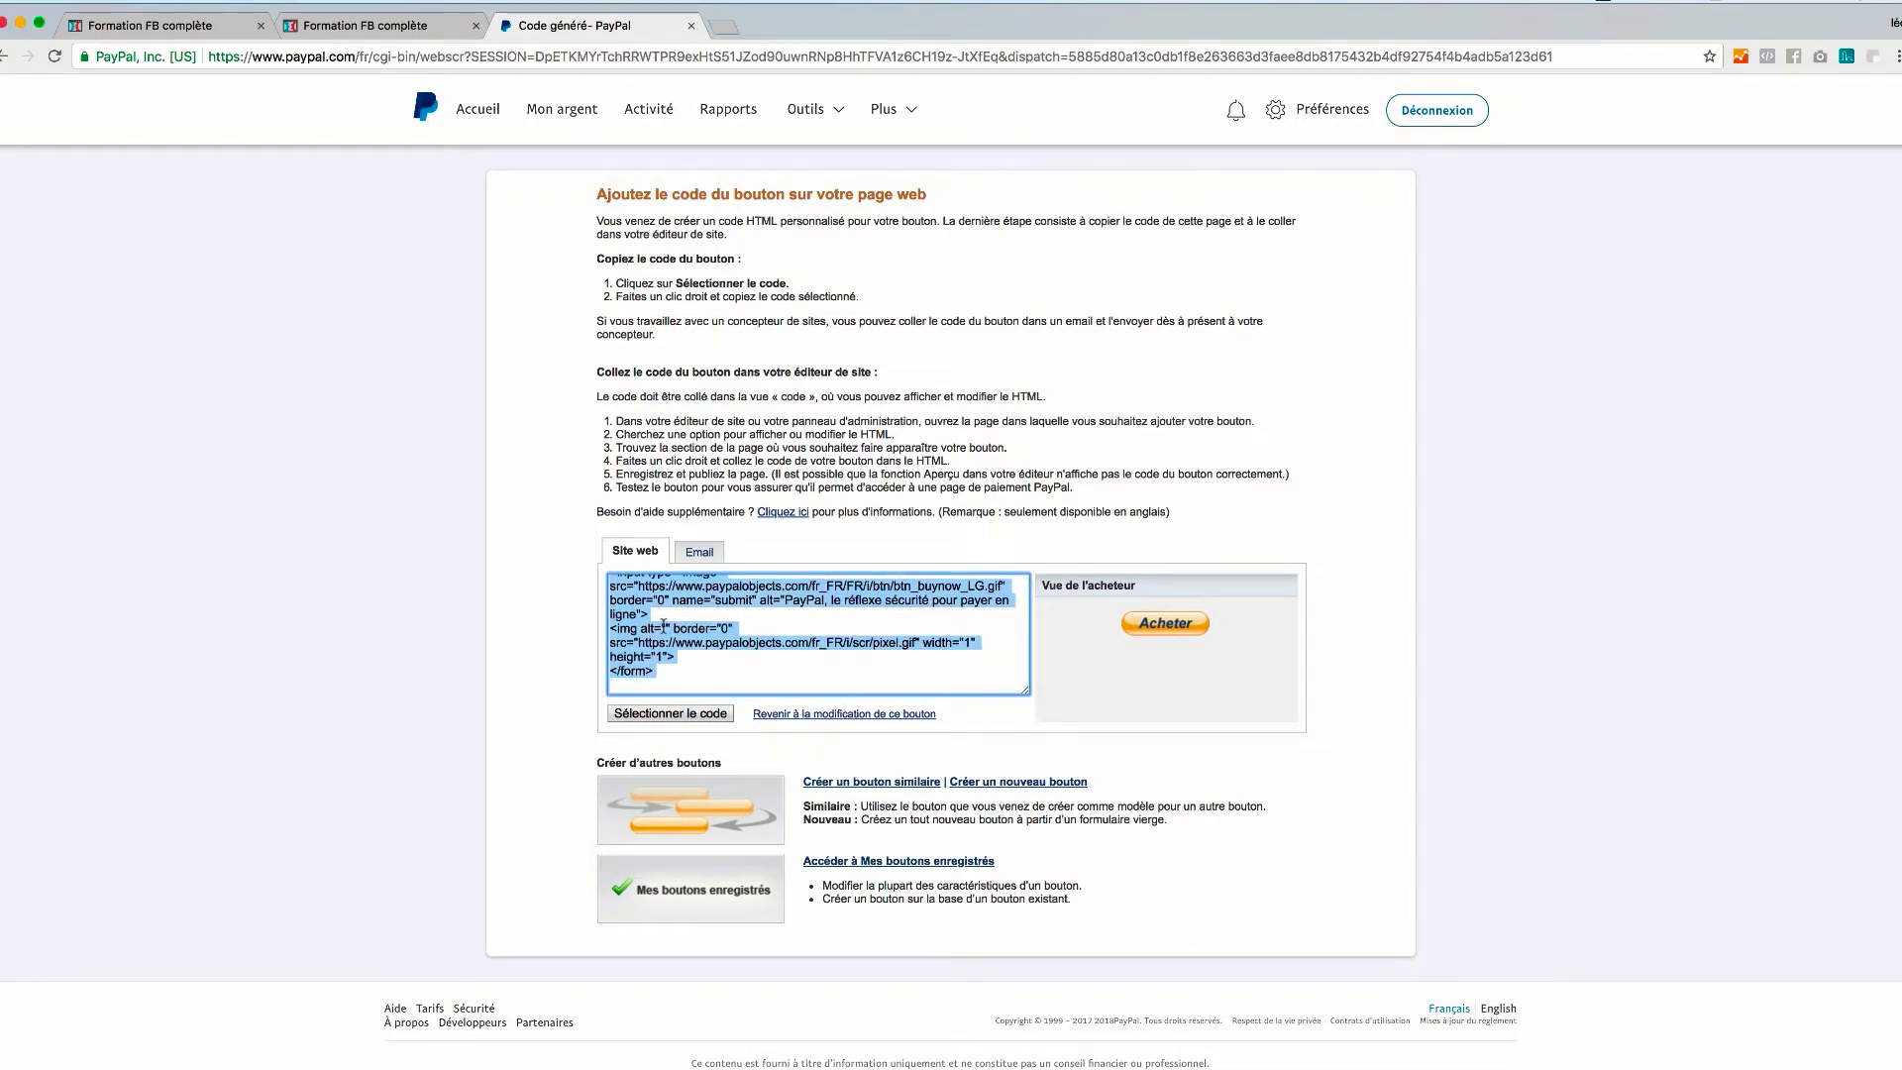
left_click(702, 555)
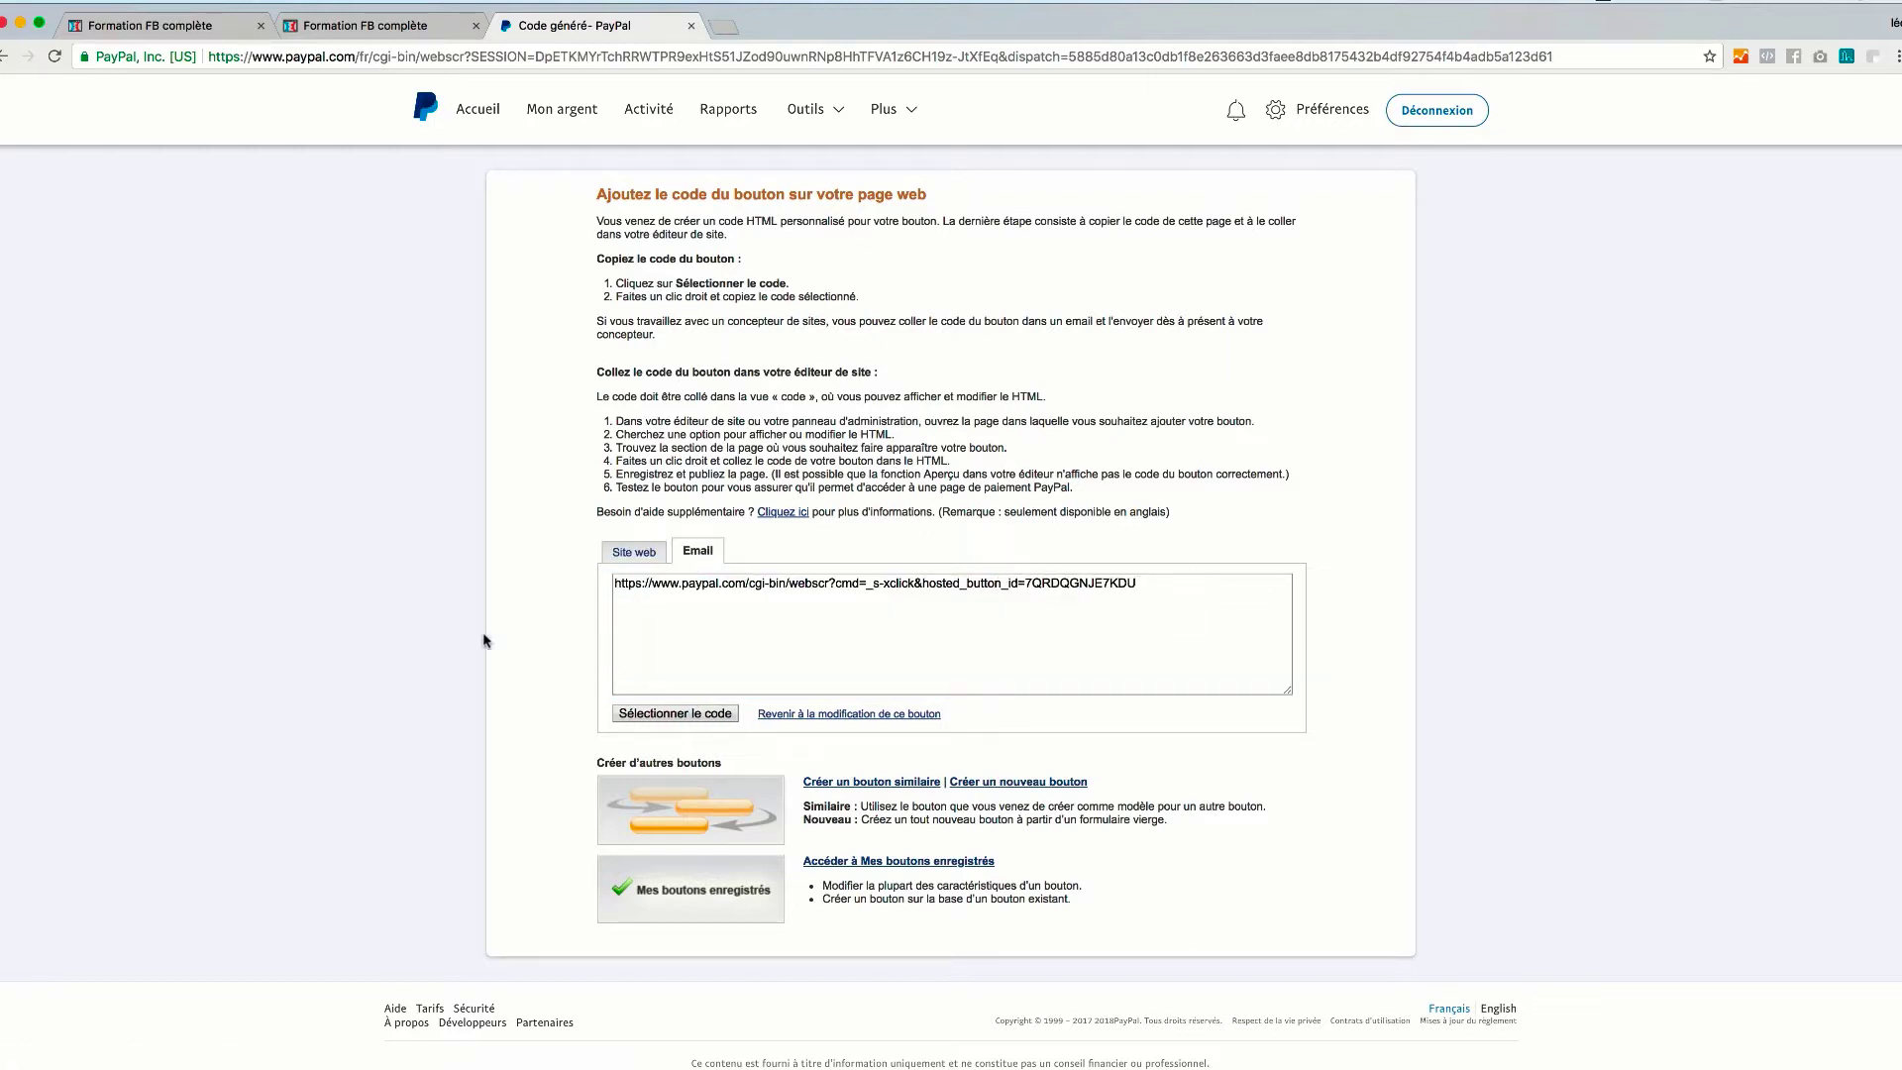
left_click_drag(1139, 582, 594, 589)
key("super+c")
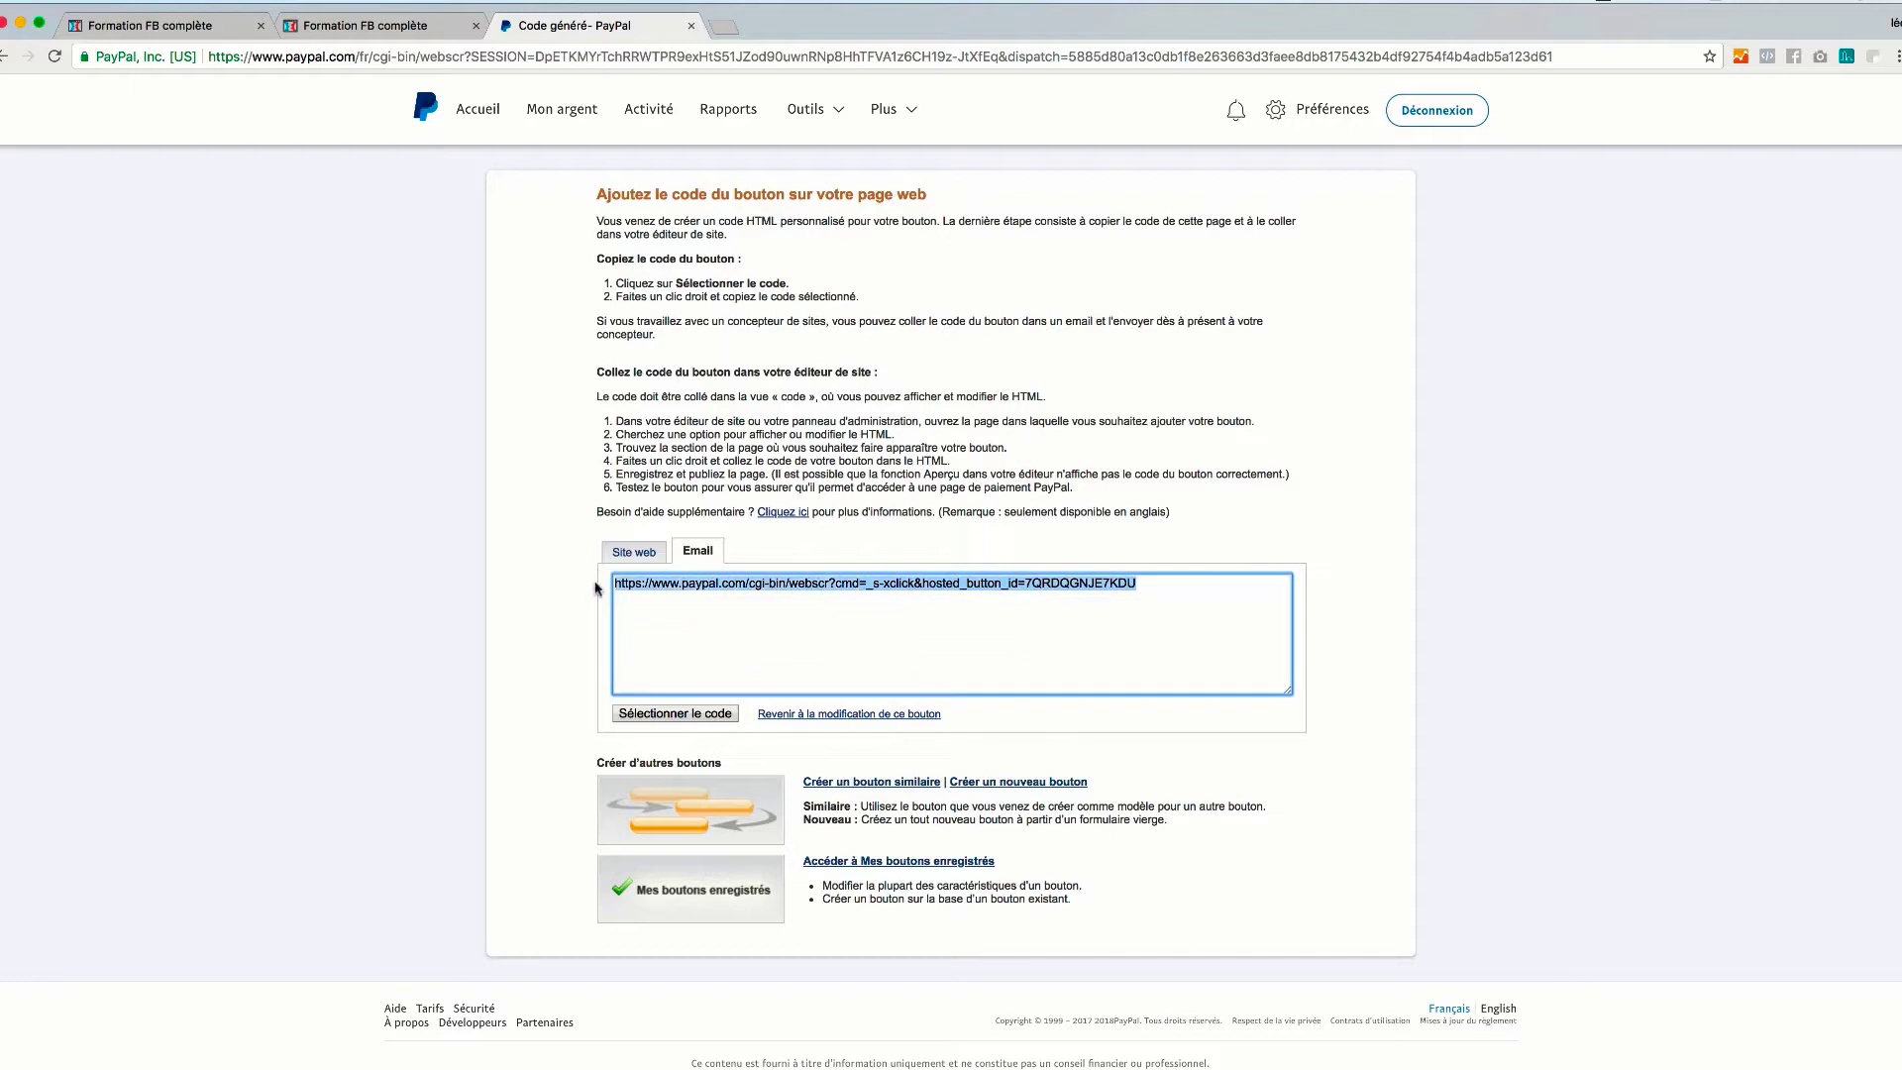
left_click(383, 38)
left_click(475, 26)
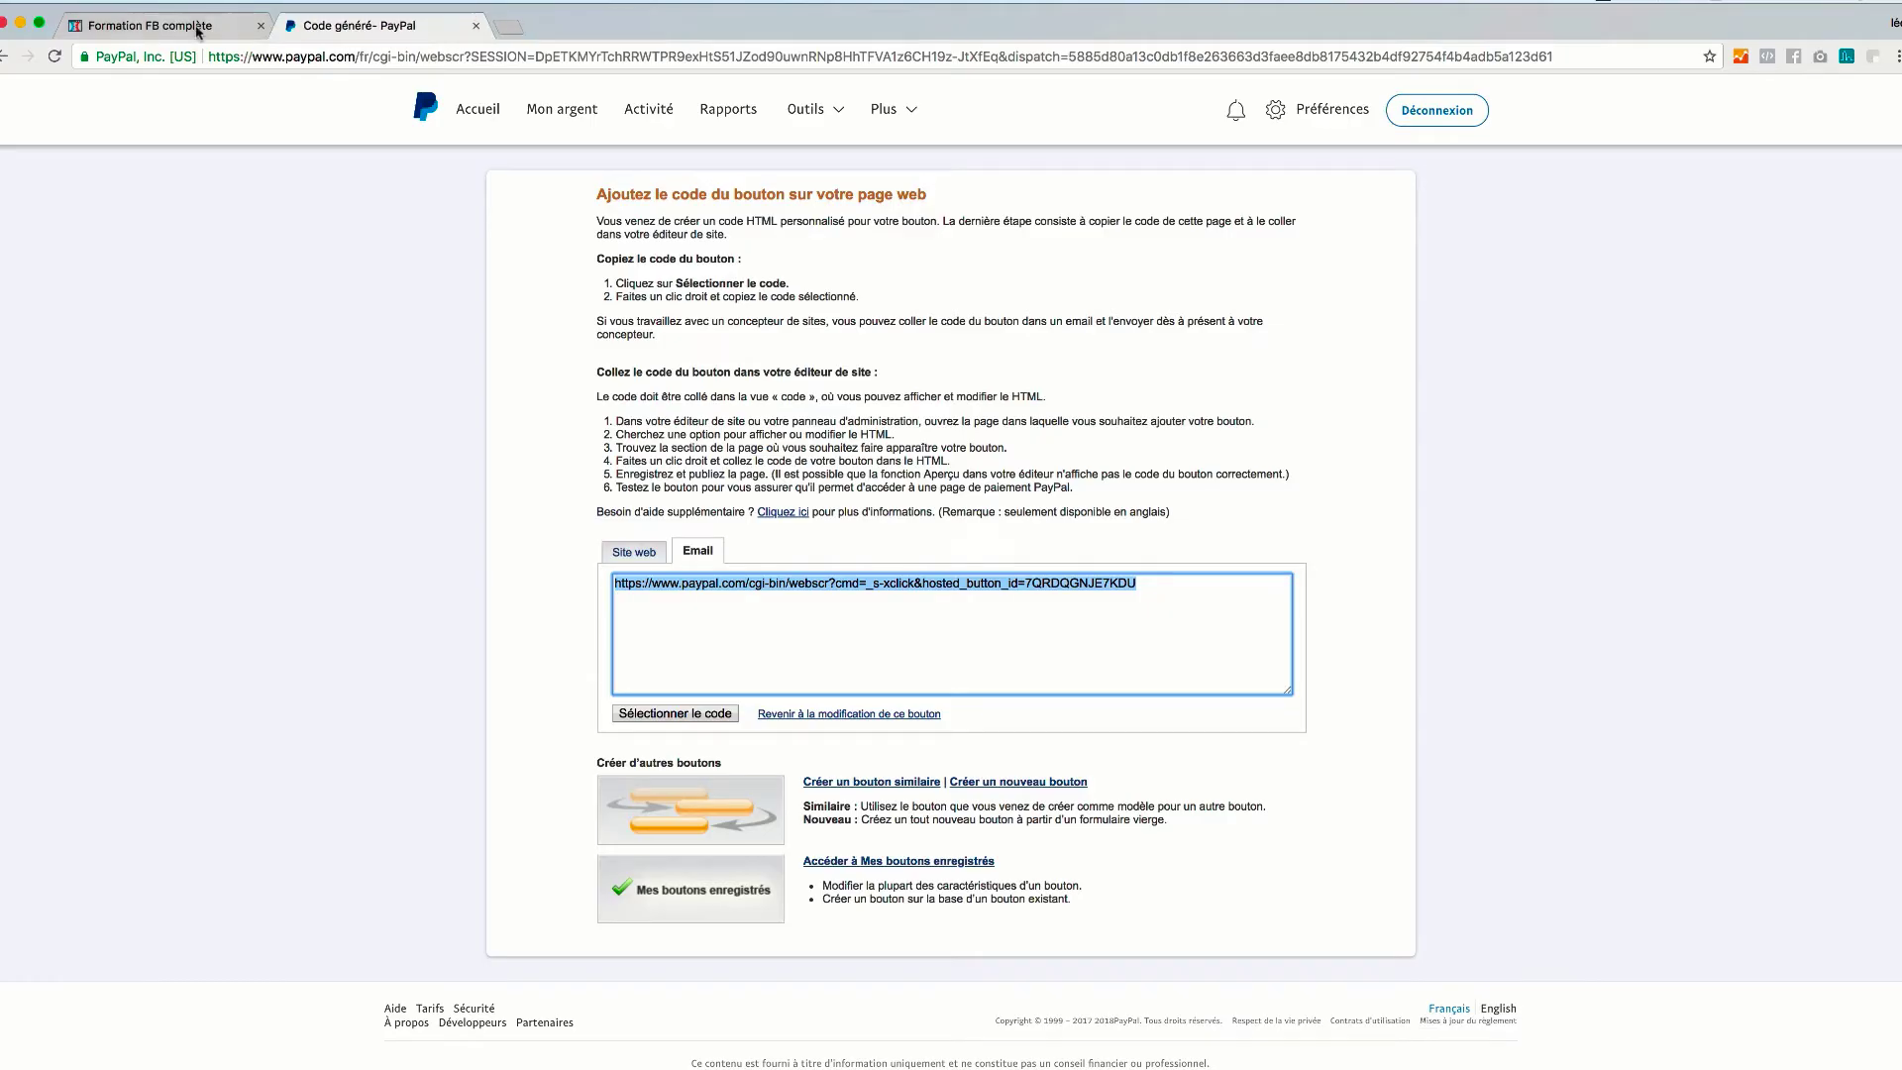
Step: Return to the ClickFunnels page editor and clone the Accéder Immédiatement button
left_click(163, 26)
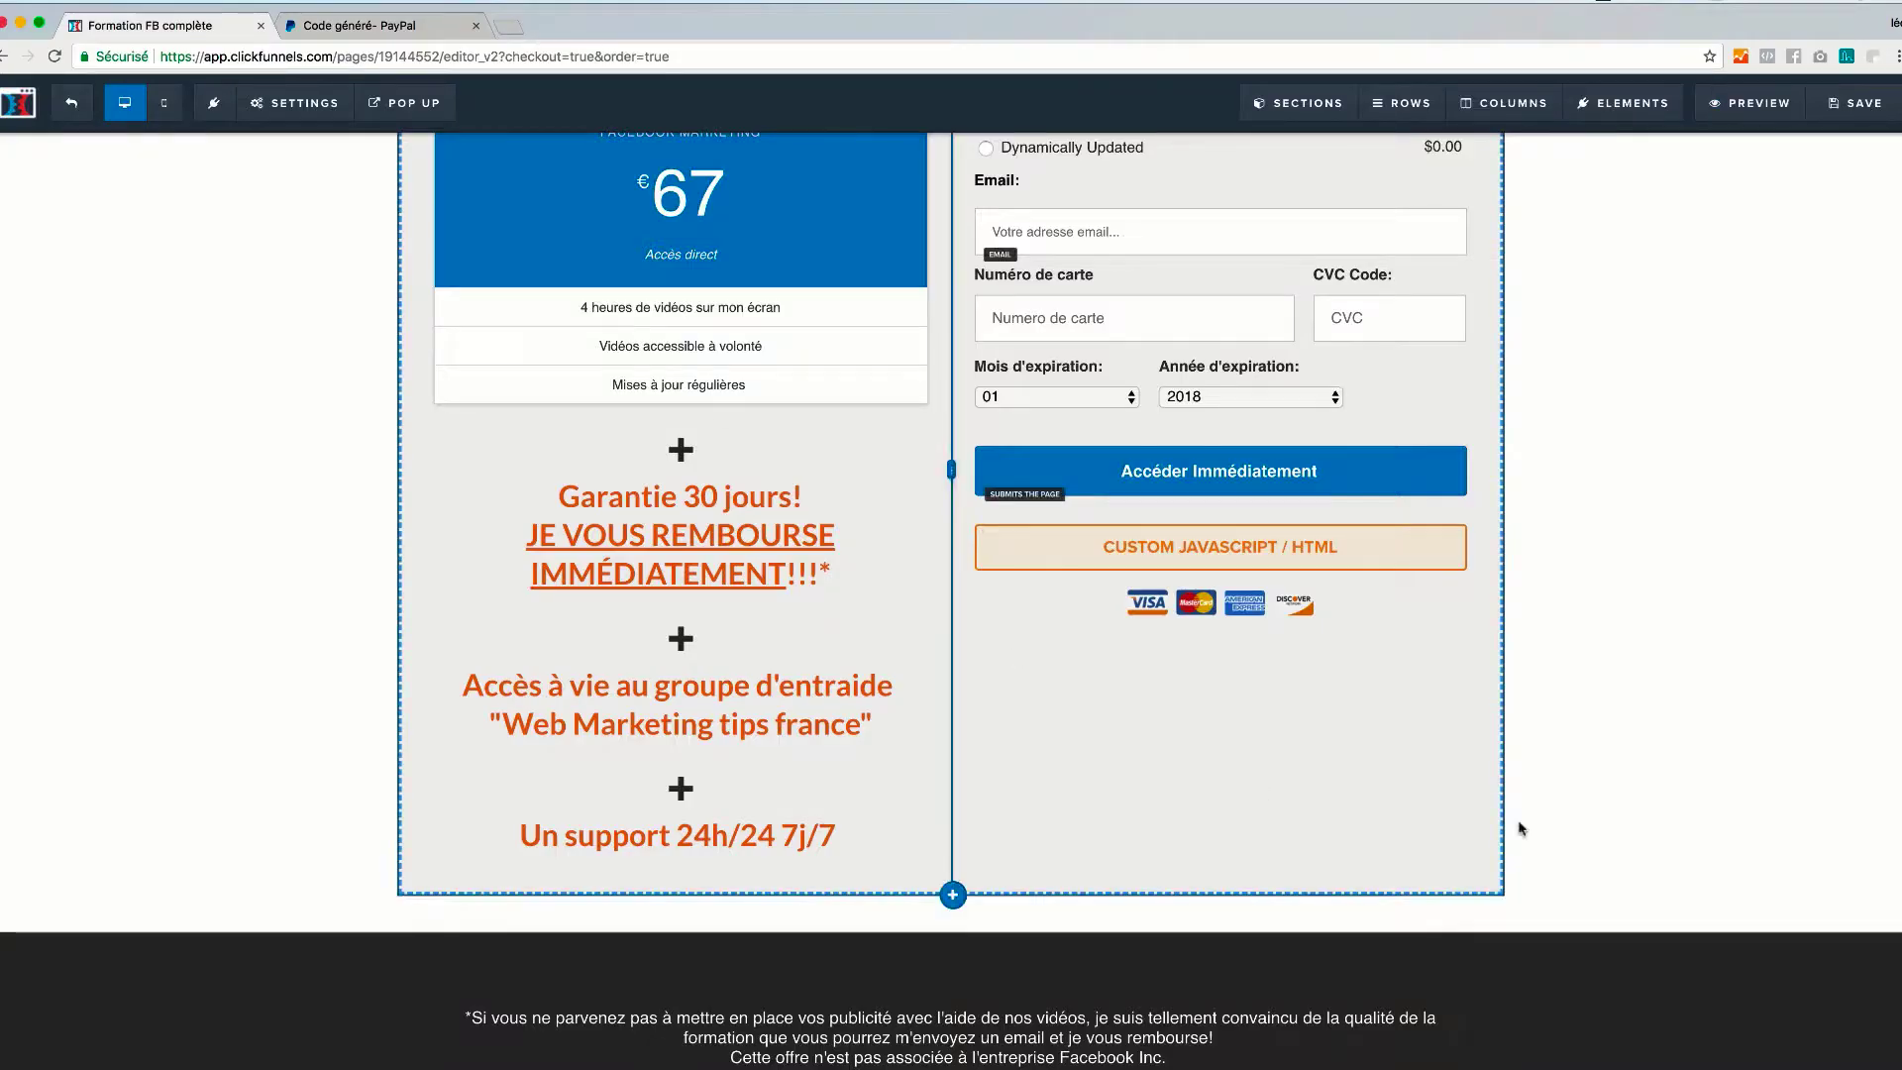
left_click(1222, 552)
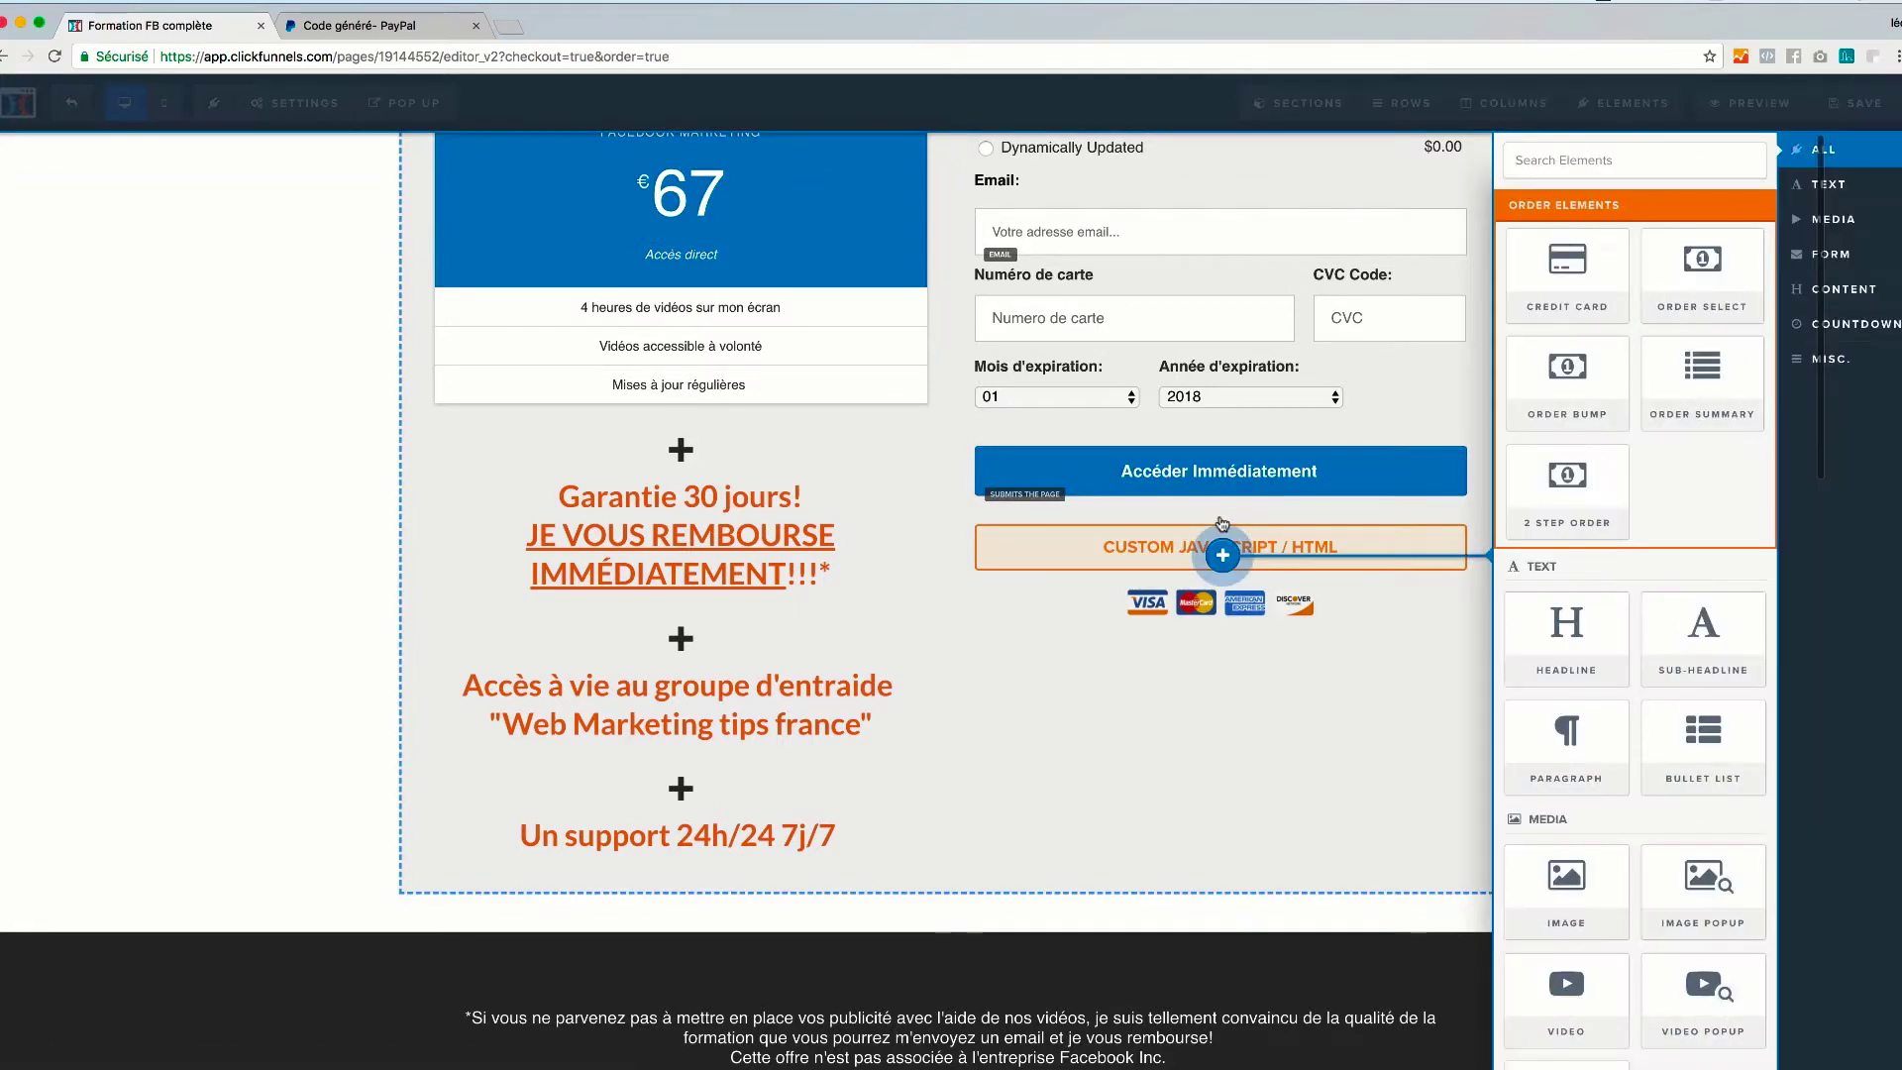
left_click(1416, 478)
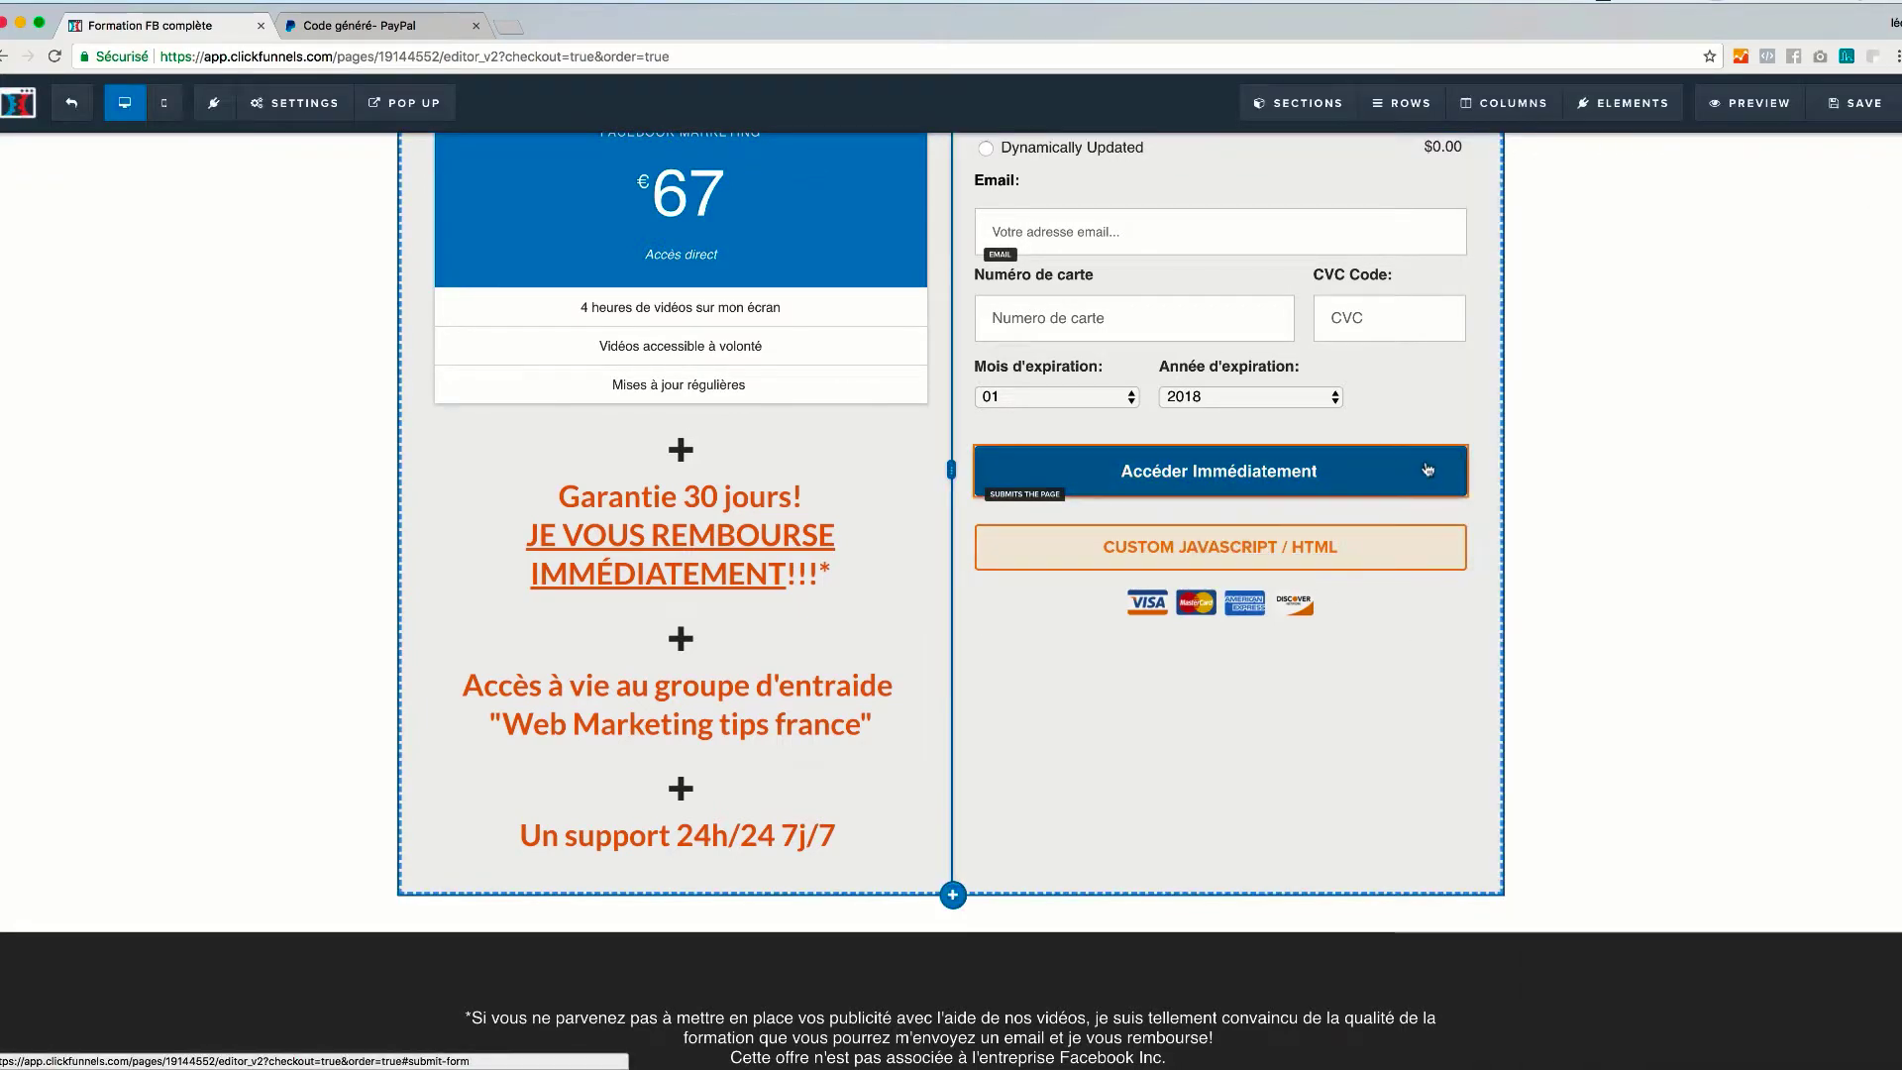
left_click(1420, 442)
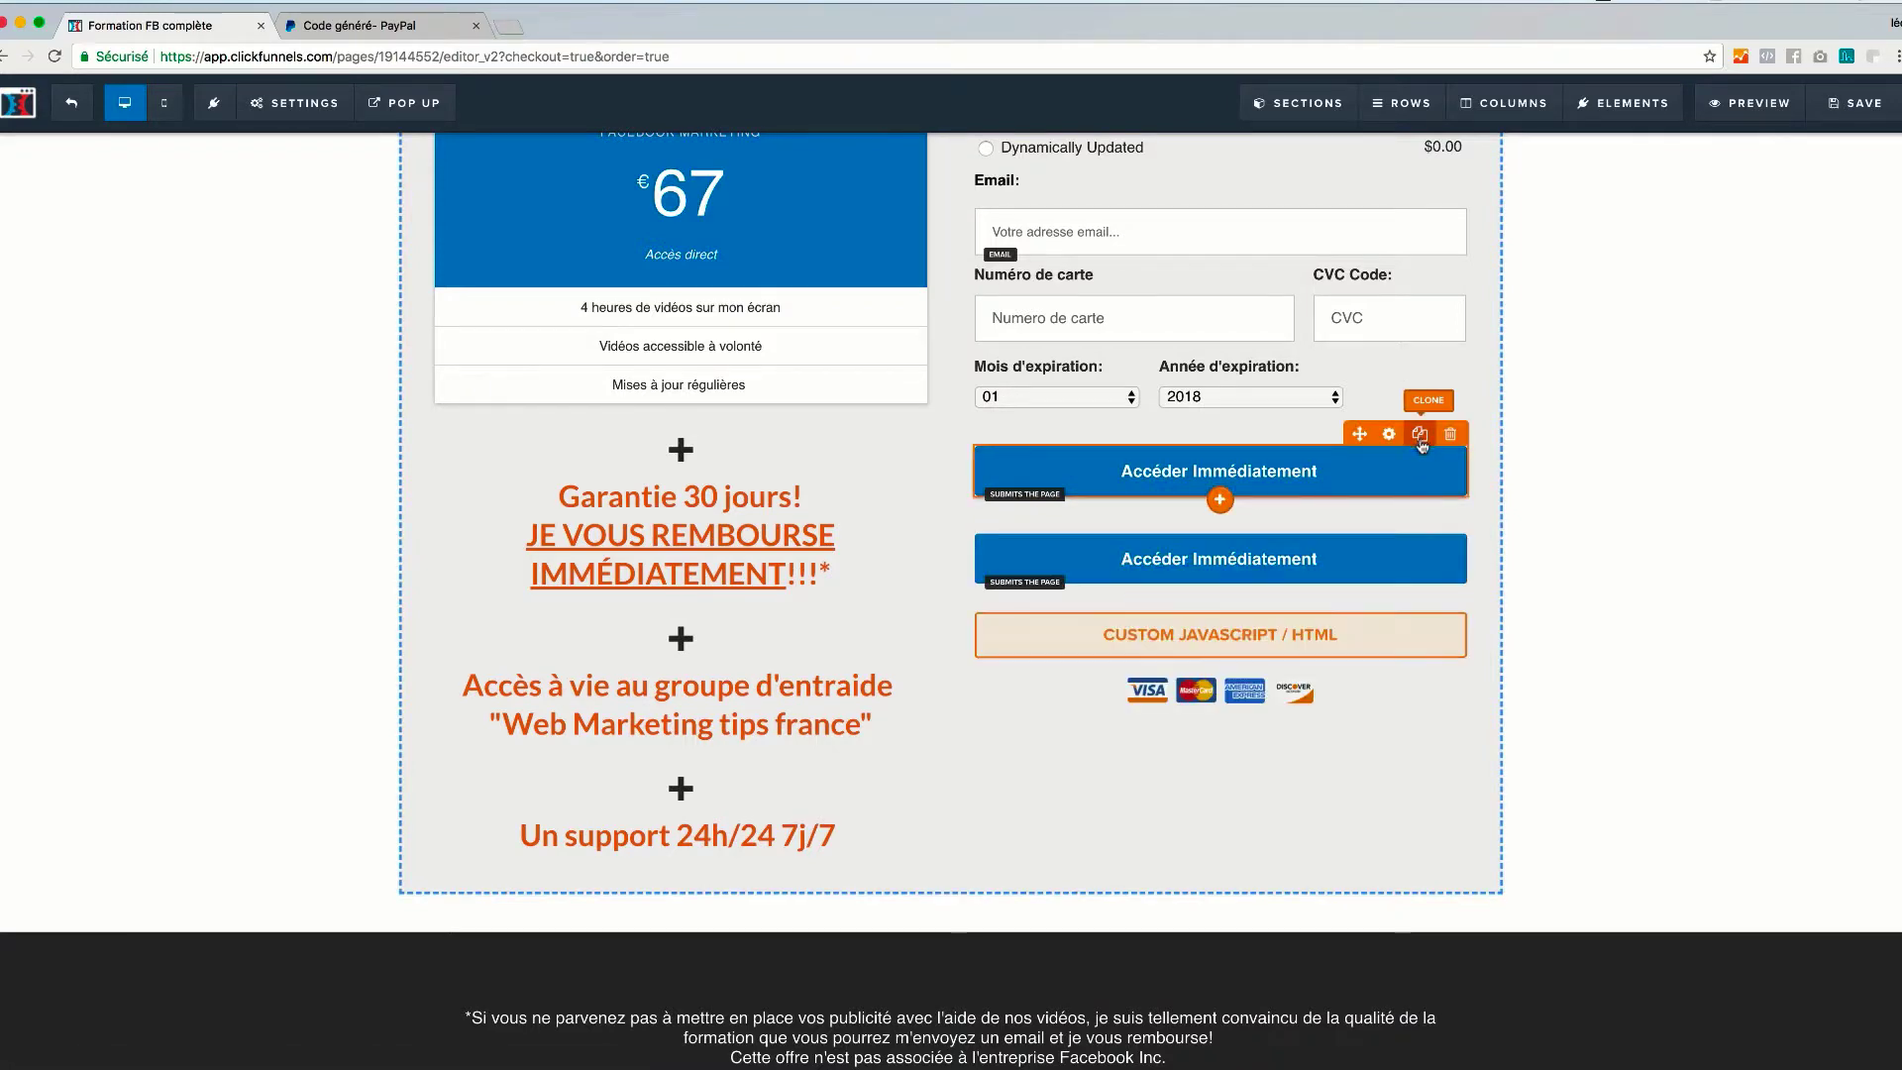
Step: Change the text of the lower Accéder Immédiatement button to "Payer via PayPal"
left_click(1307, 561)
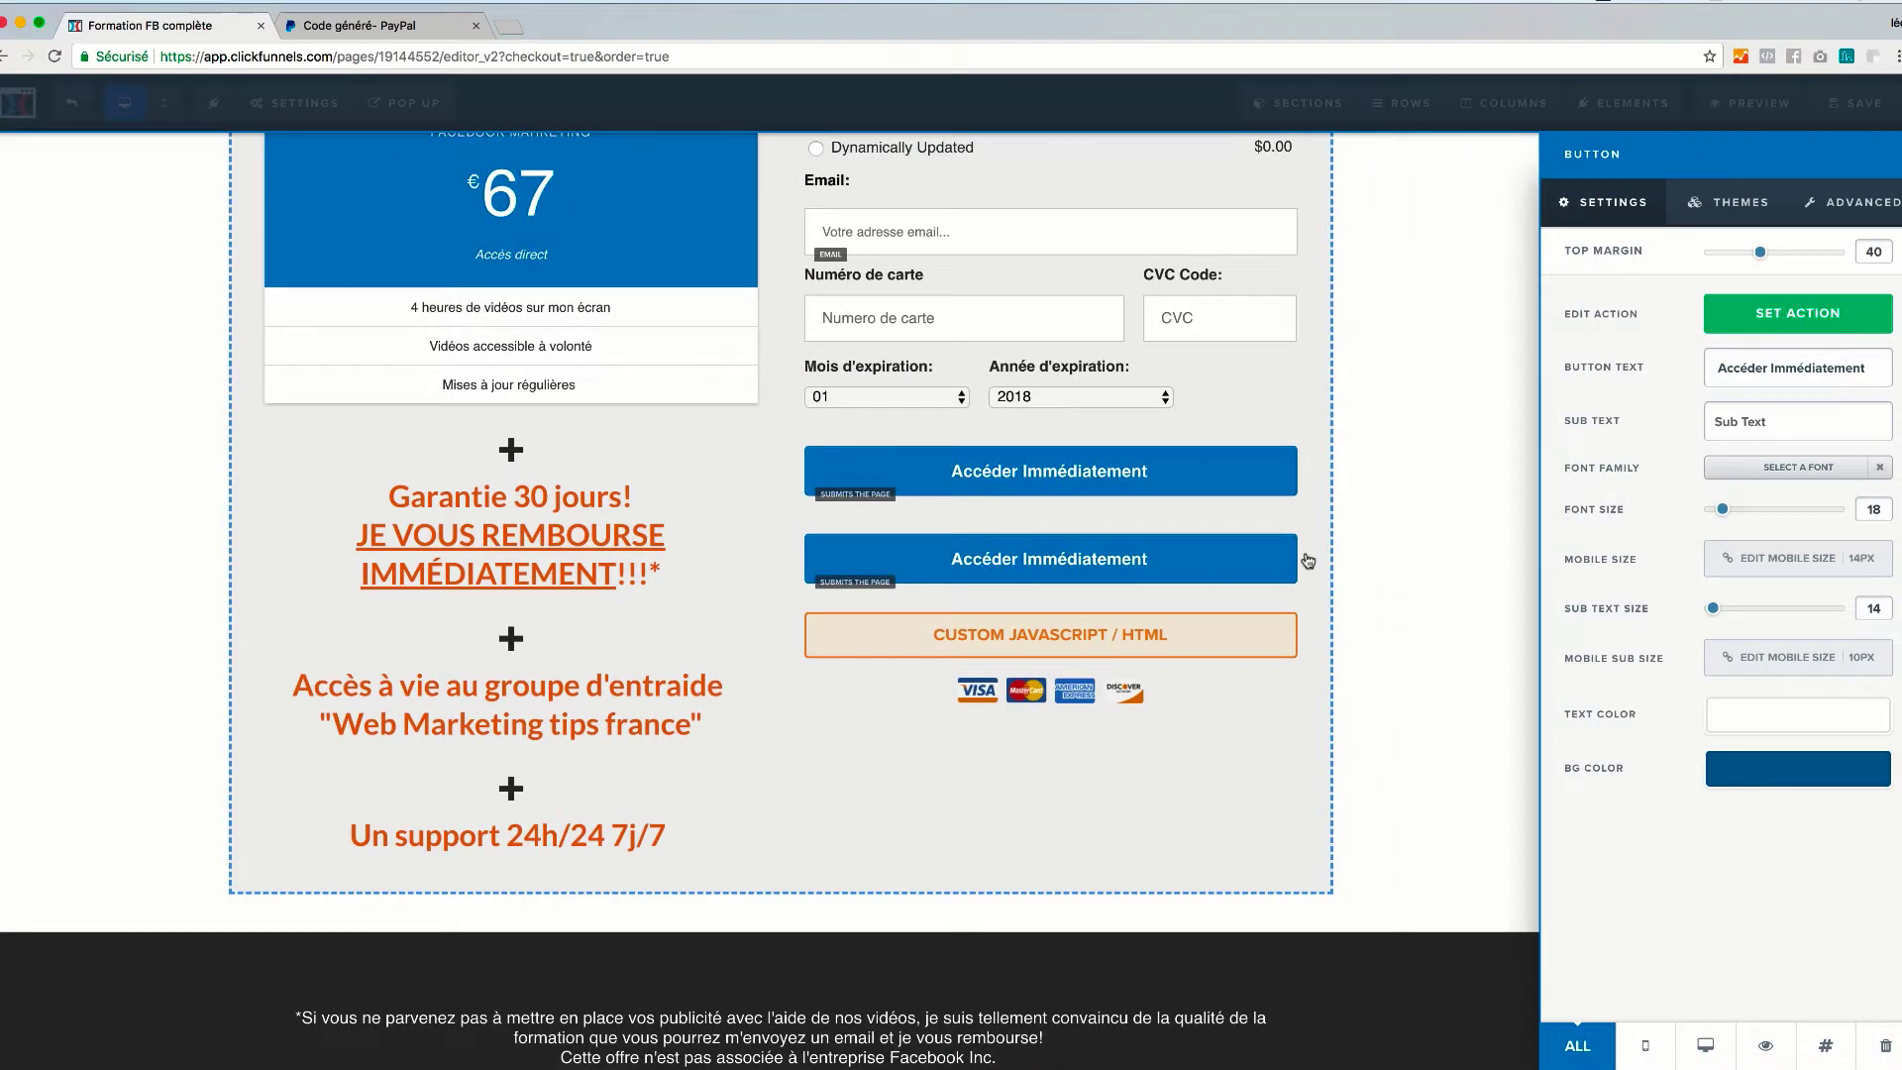
left_click_drag(1868, 368, 1774, 369)
key("BackSpace")
key("BackSpace")
key("BackSpace")
key("BackSpace")
key("BackSpace")
key("BackSpace")
key("BackSpace")
key("BackSpace")
key("BackSpace")
key("BackSpace")
type("Payer ")
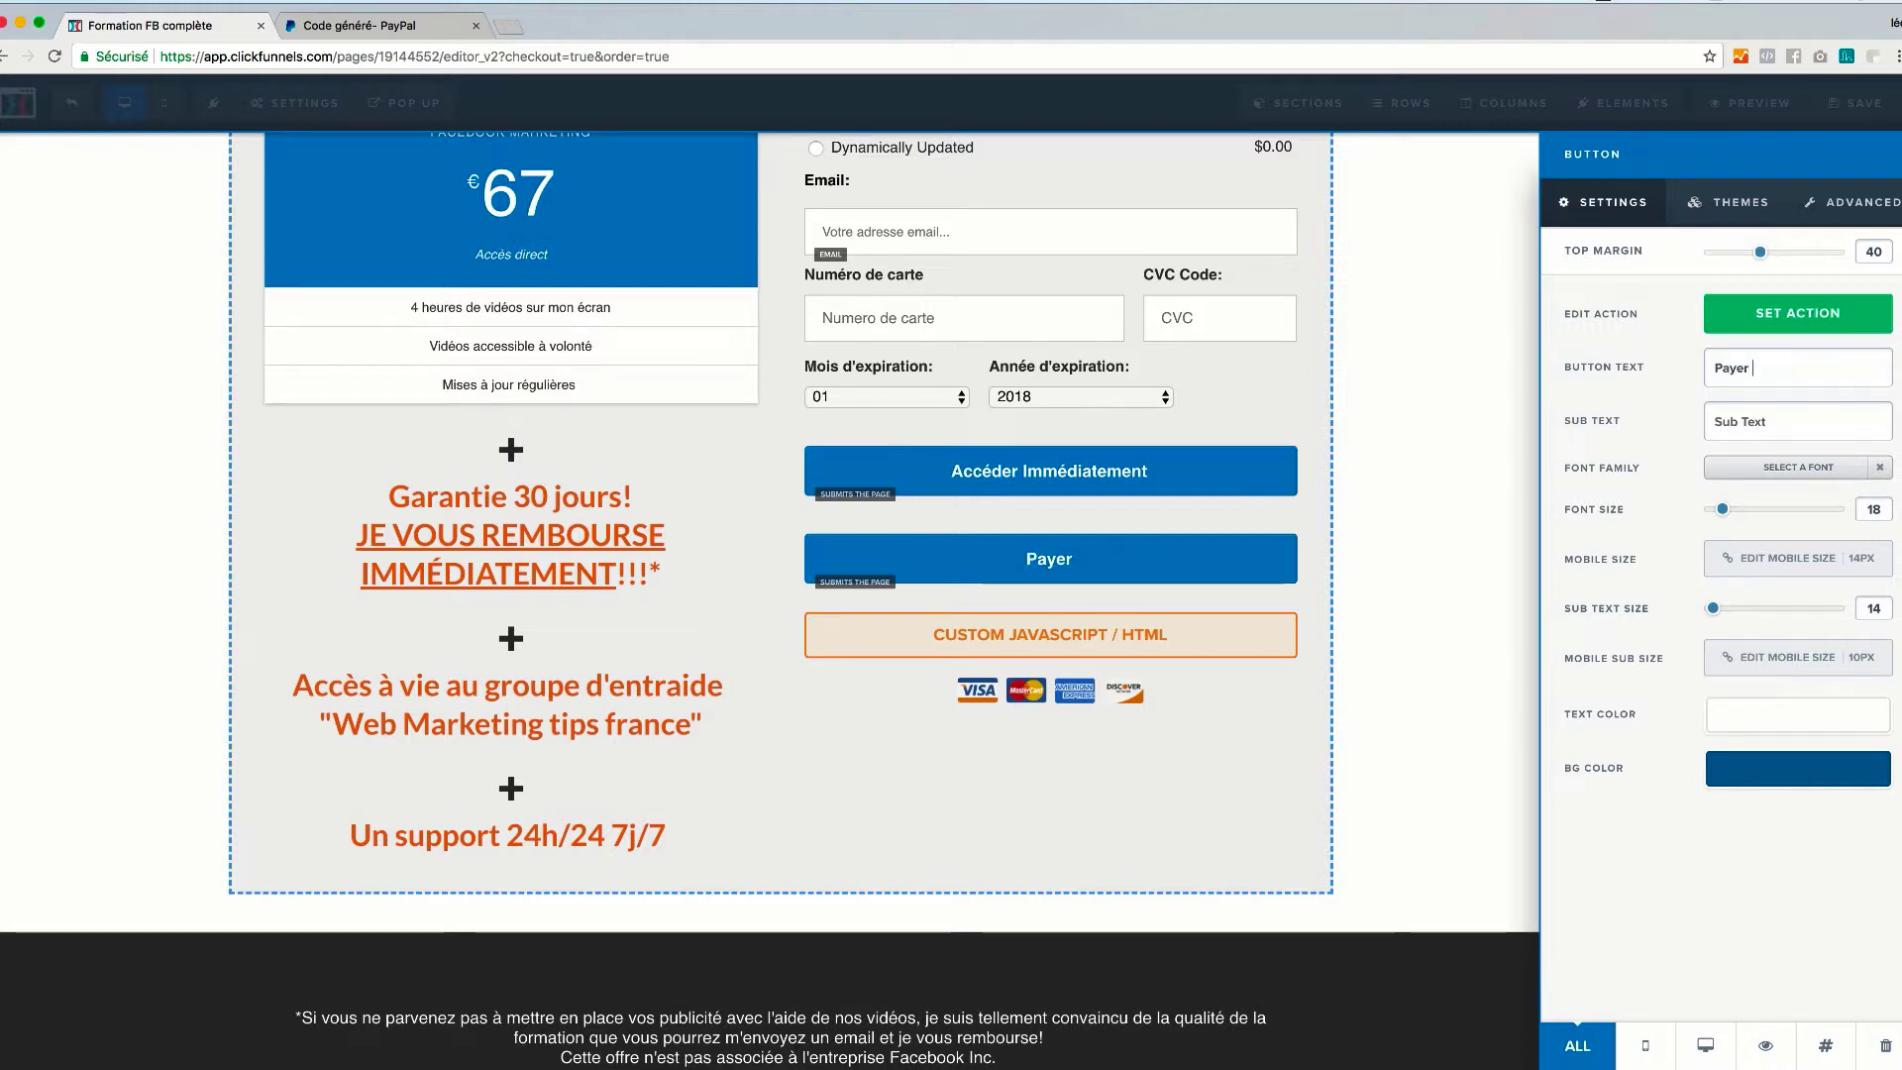
type("via Pay")
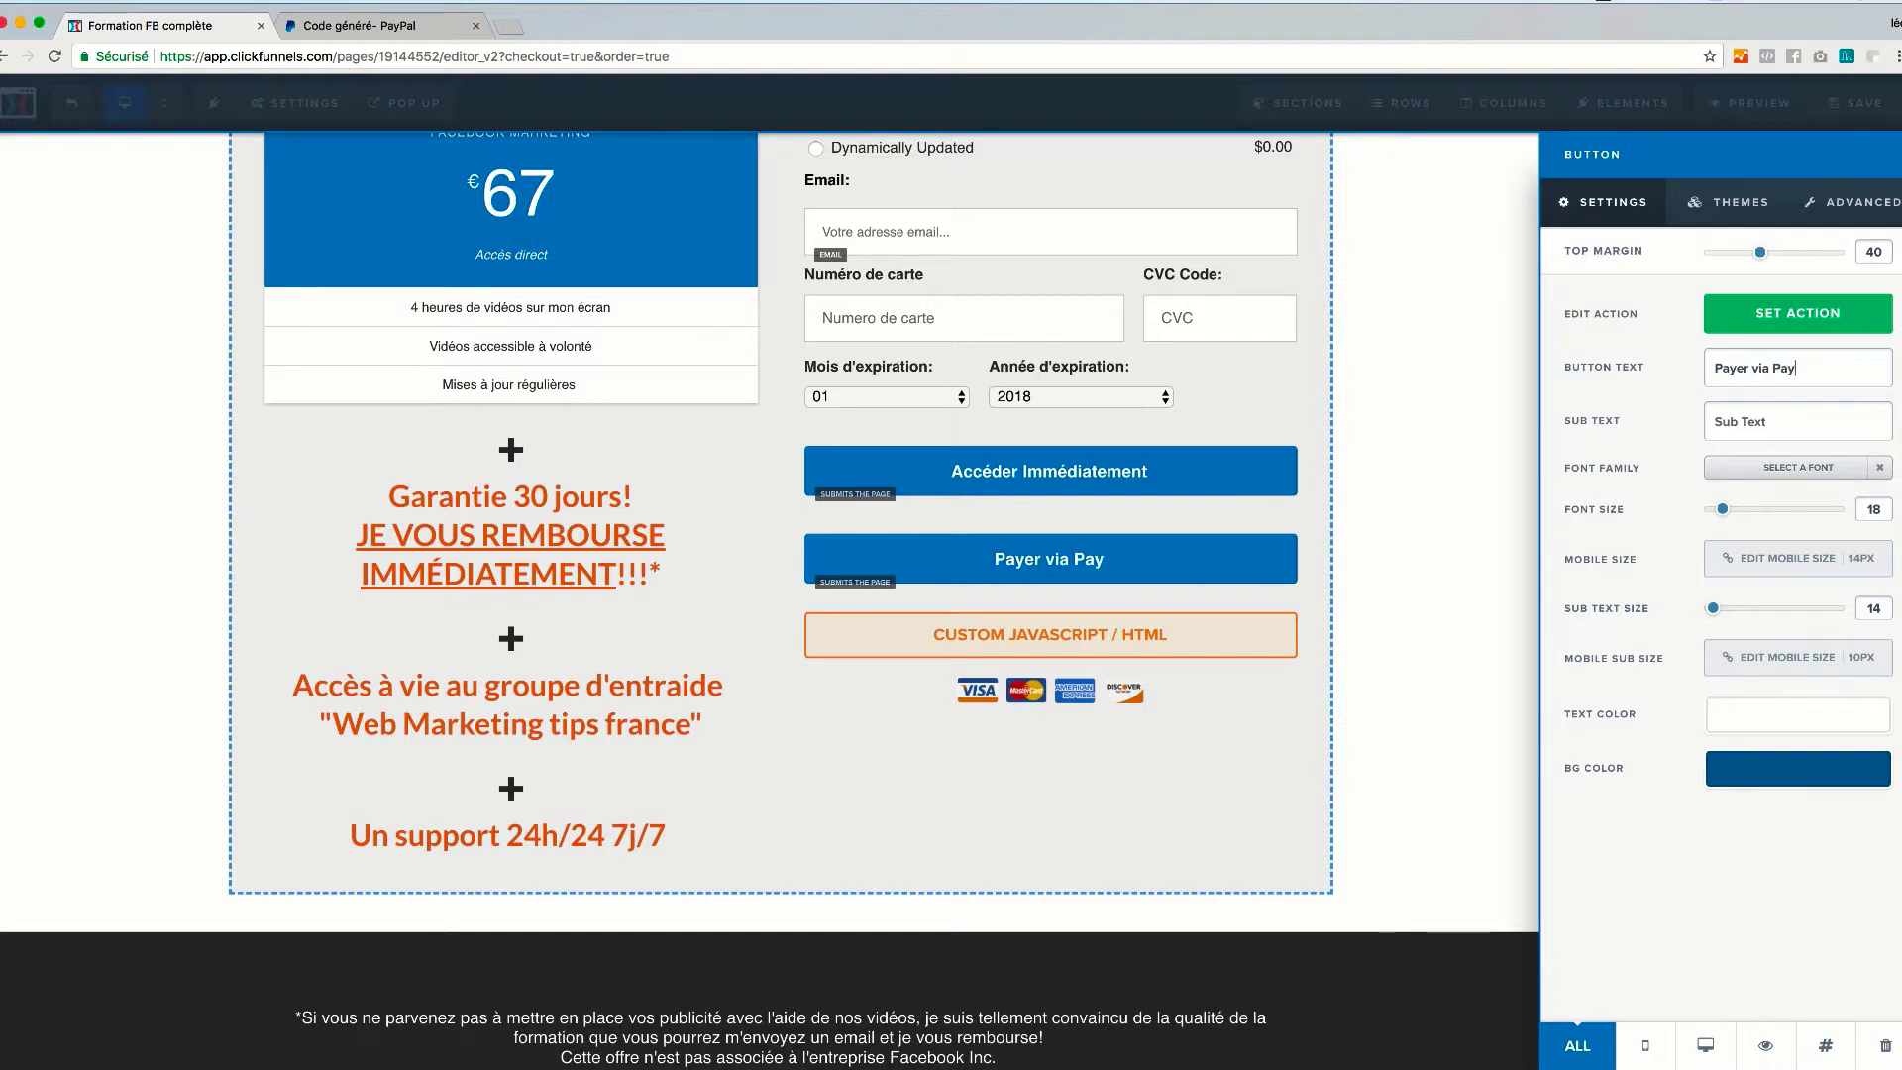
type("Pal")
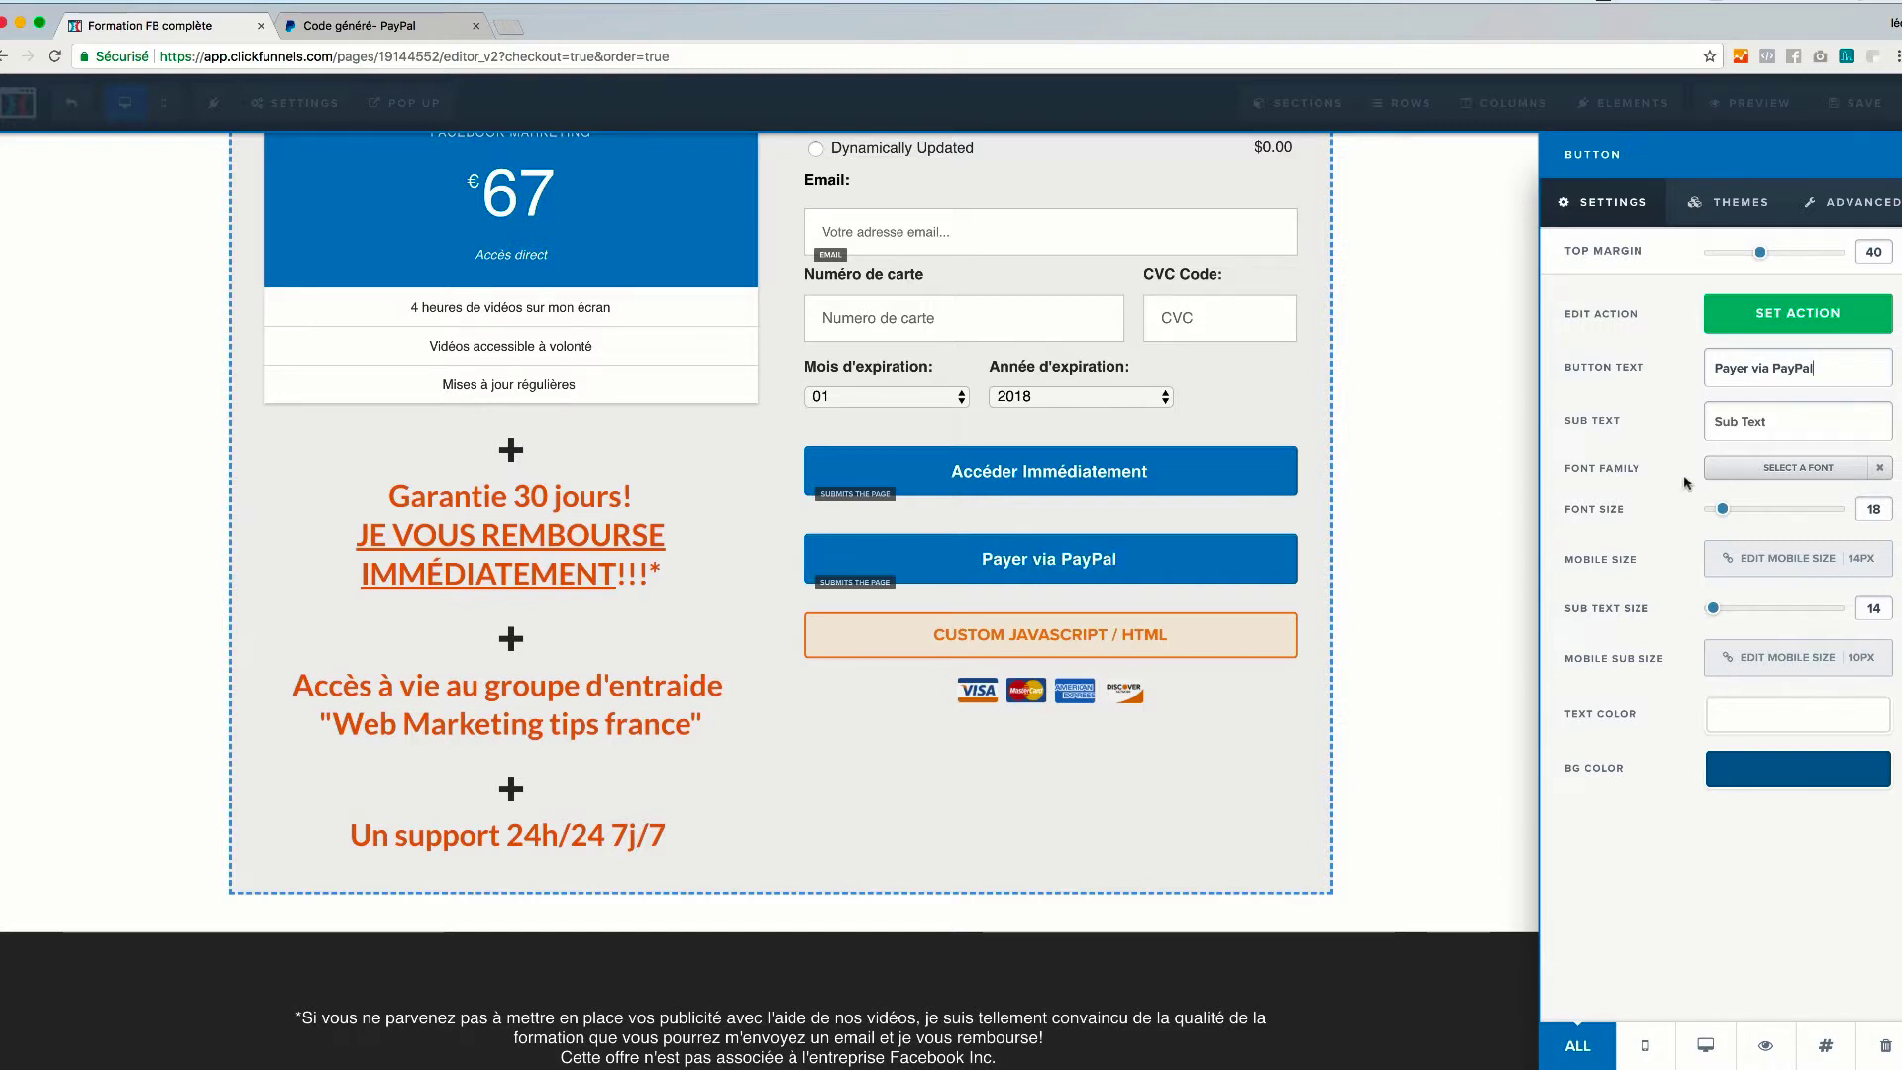
Step: Make the Payer via PayPal button go to the copied PayPal link, opening in the same window, and save the page
left_click(1775, 328)
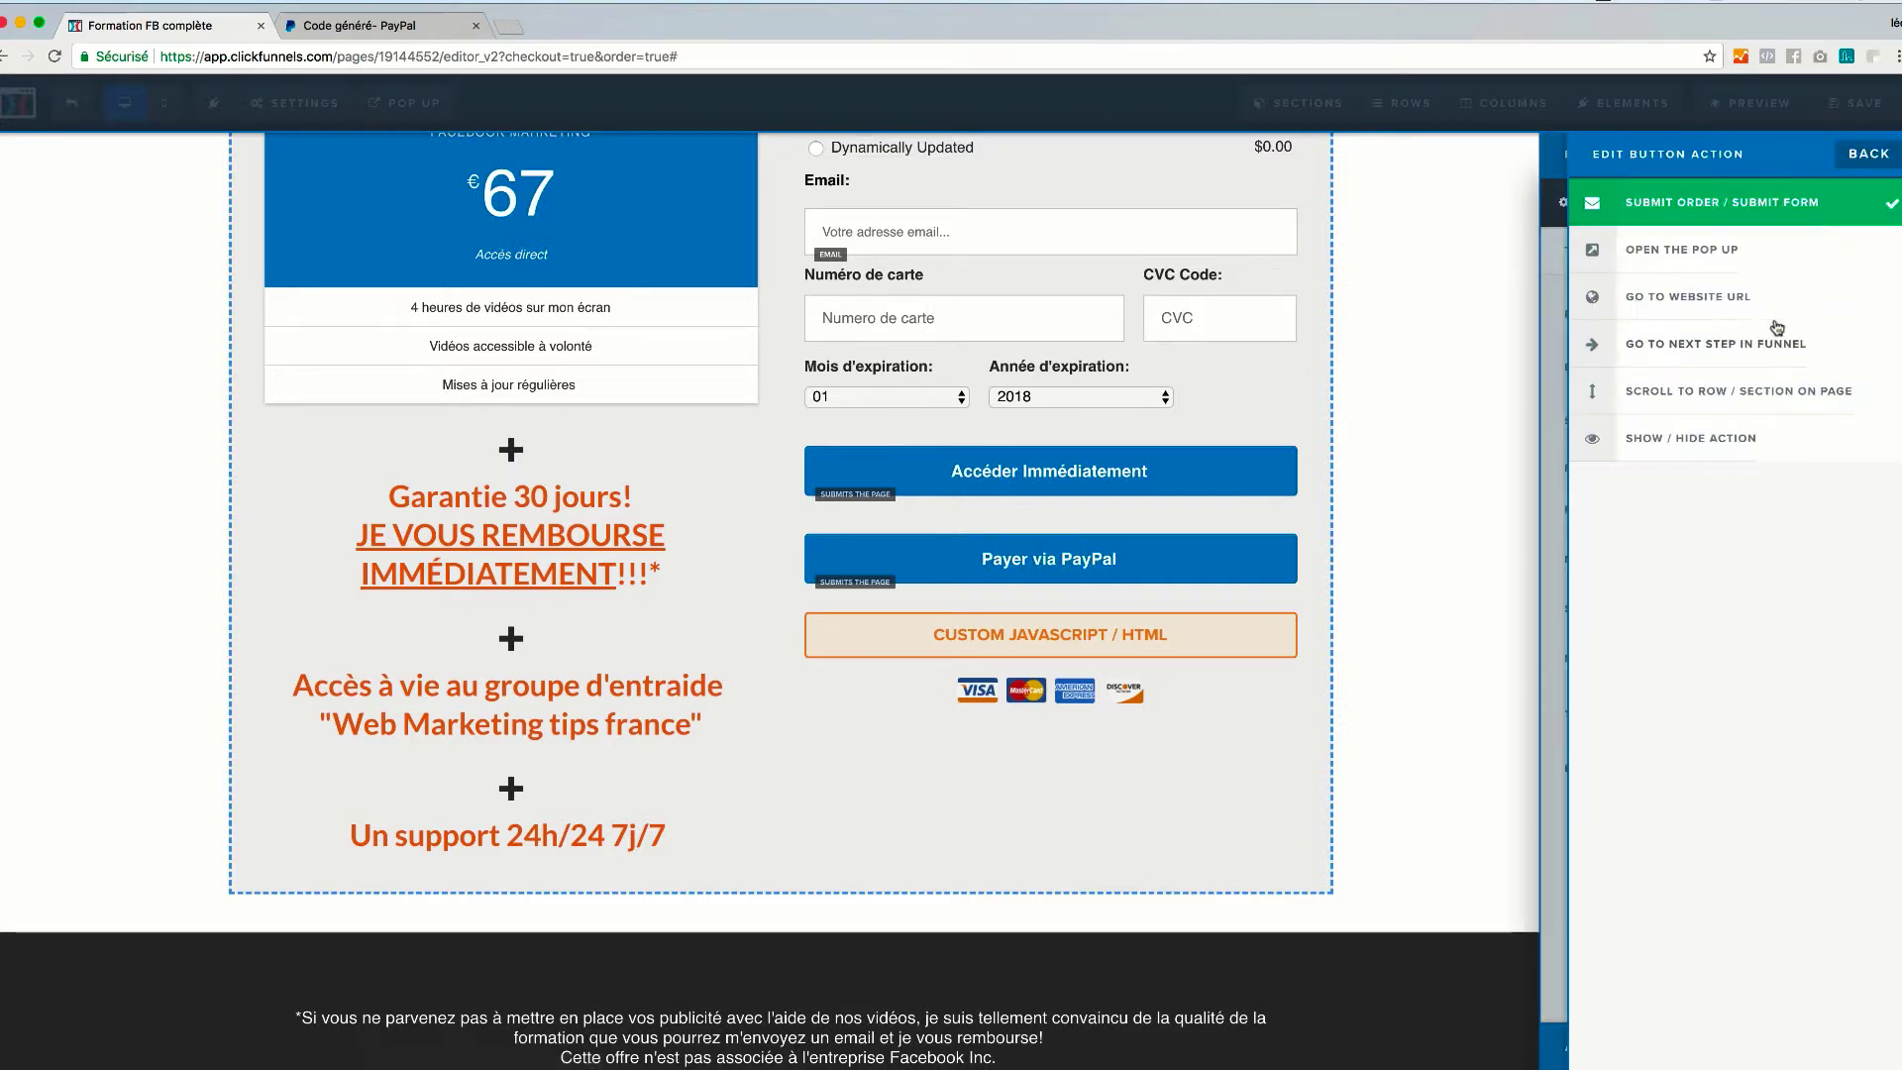
left_click(1726, 304)
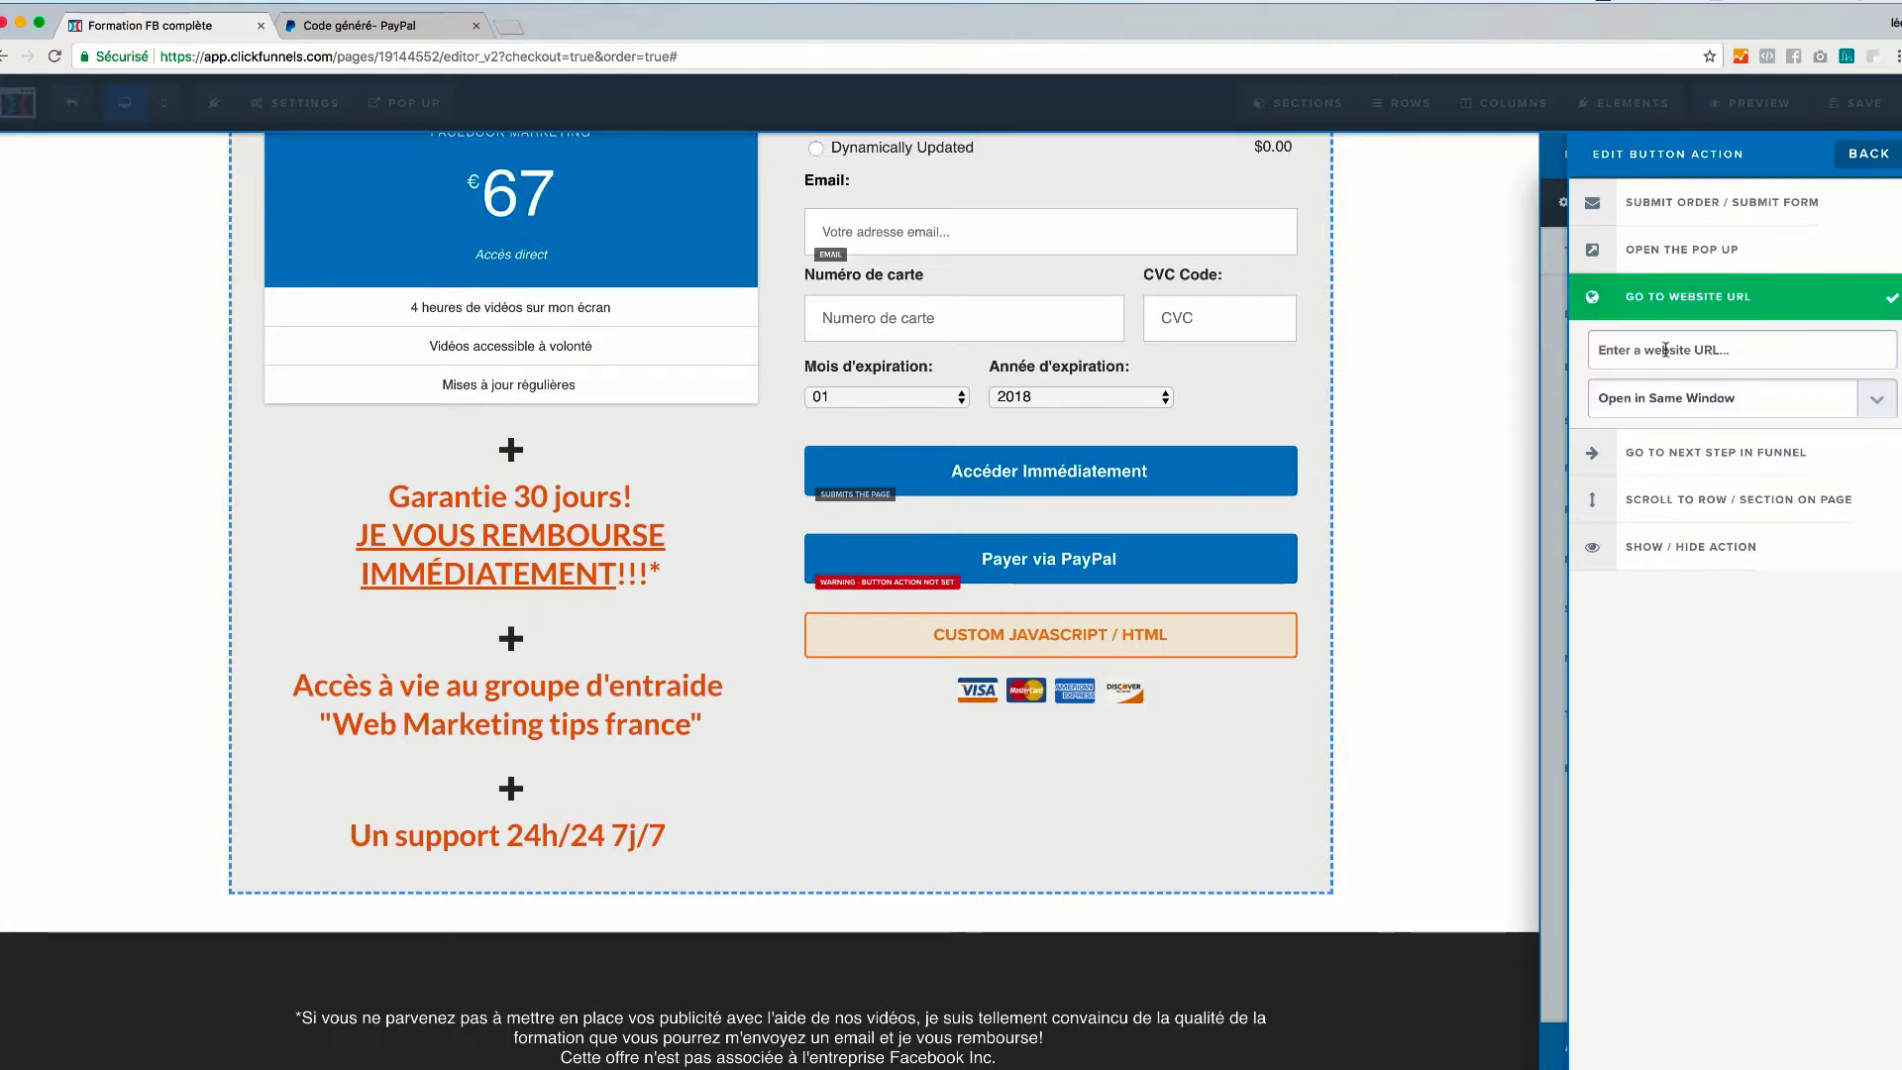
key("super+v")
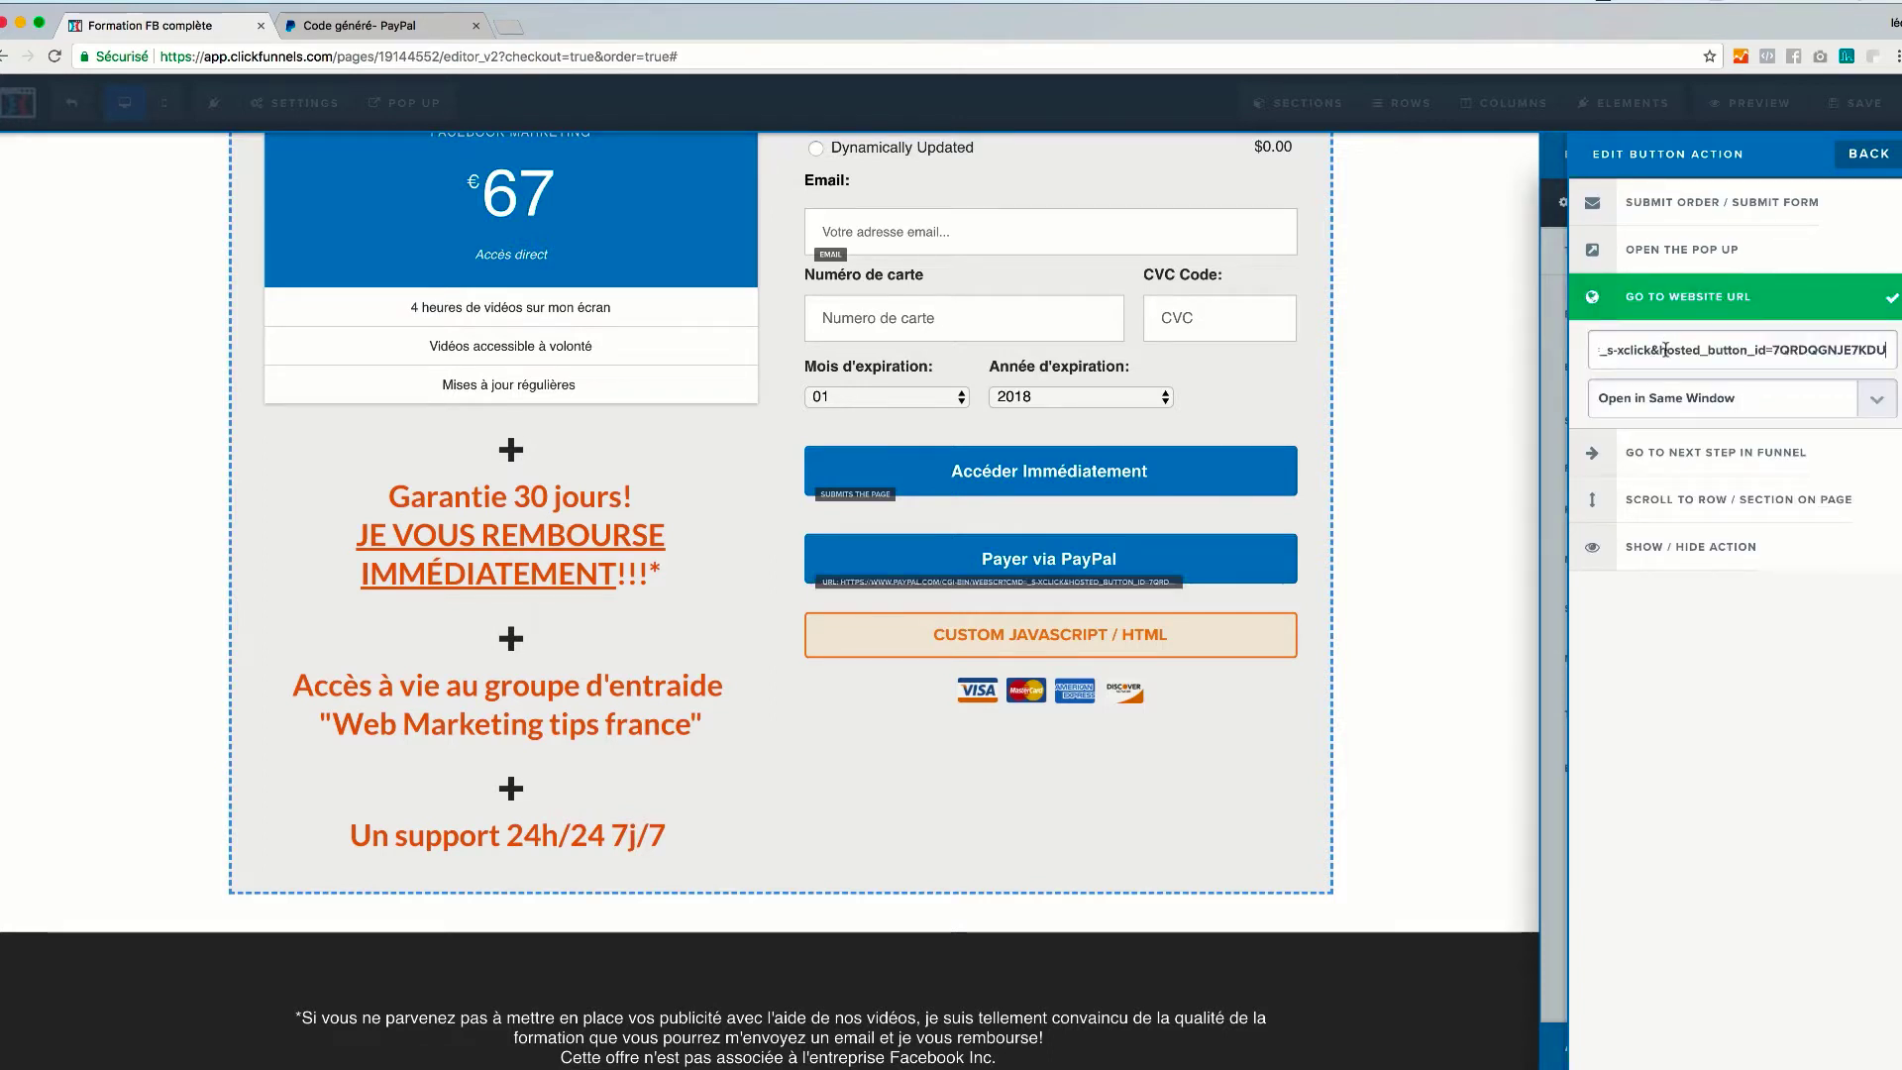
left_click(1869, 400)
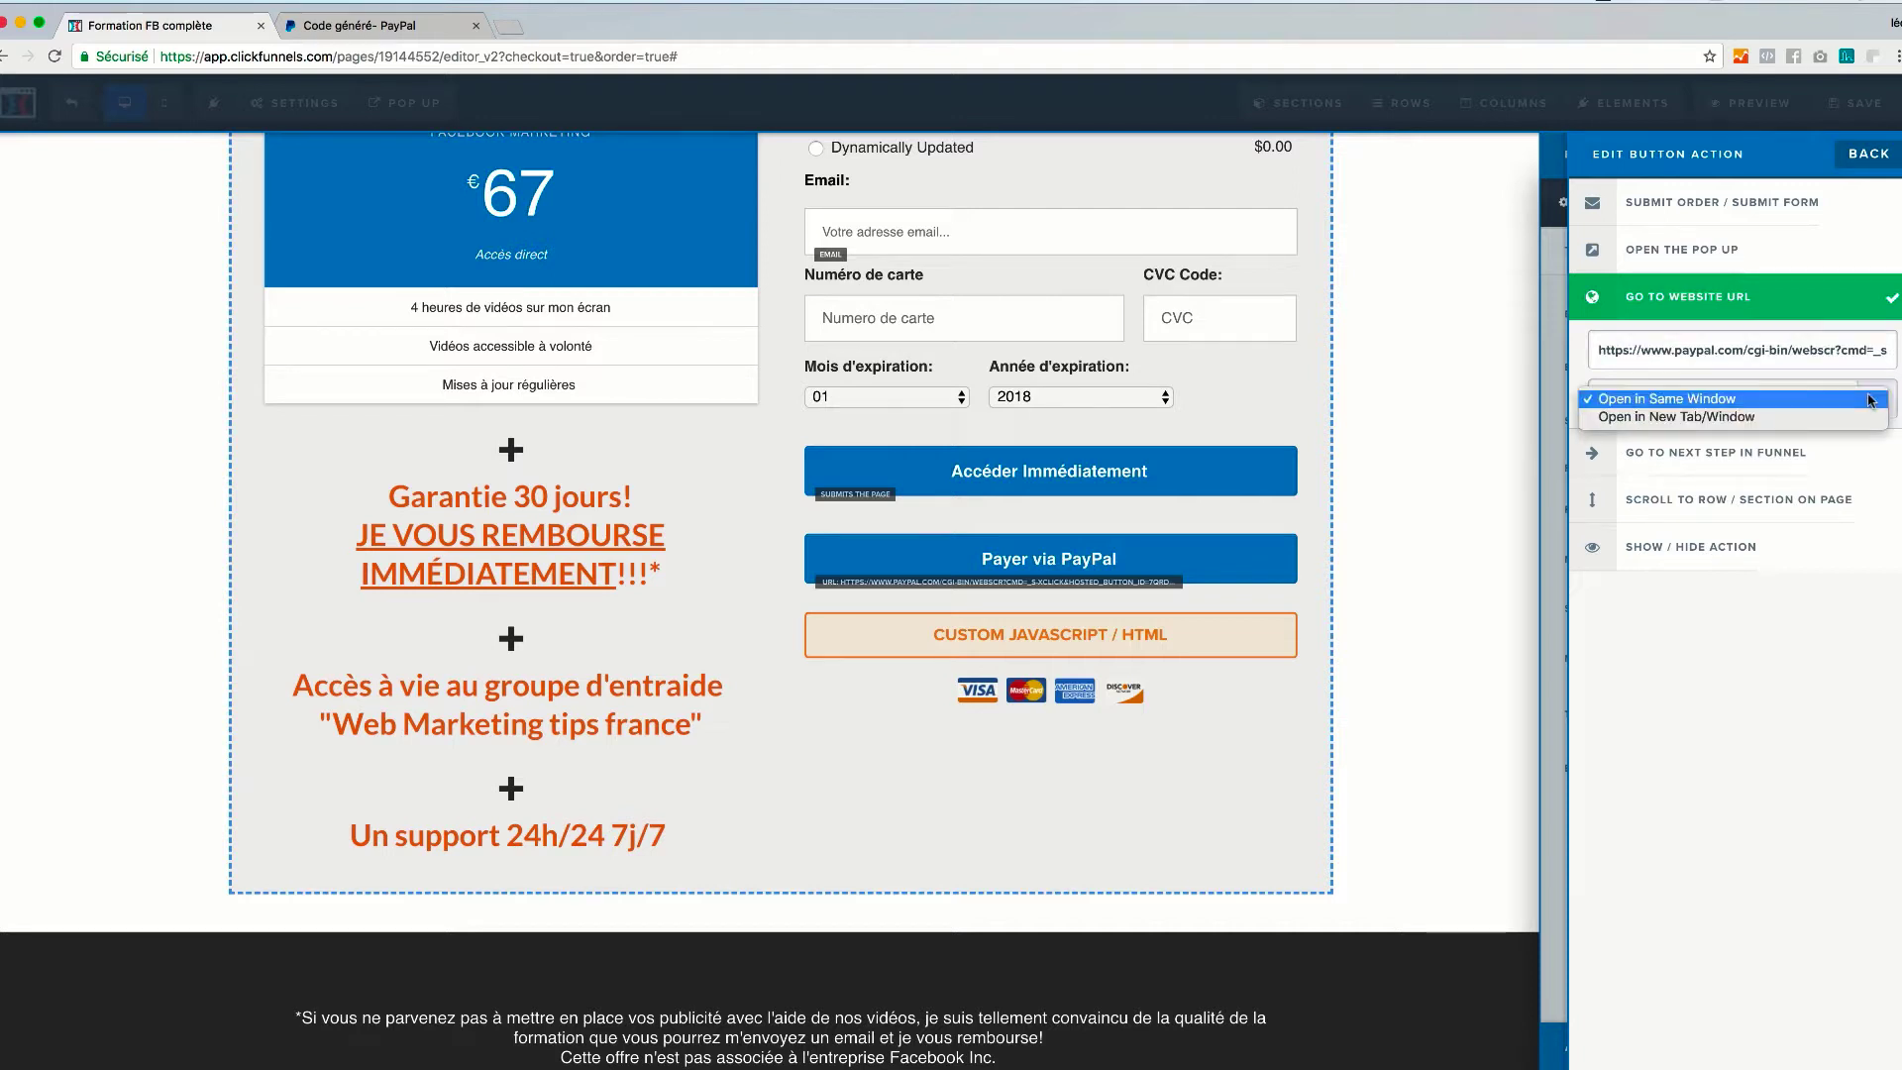
left_click(1719, 399)
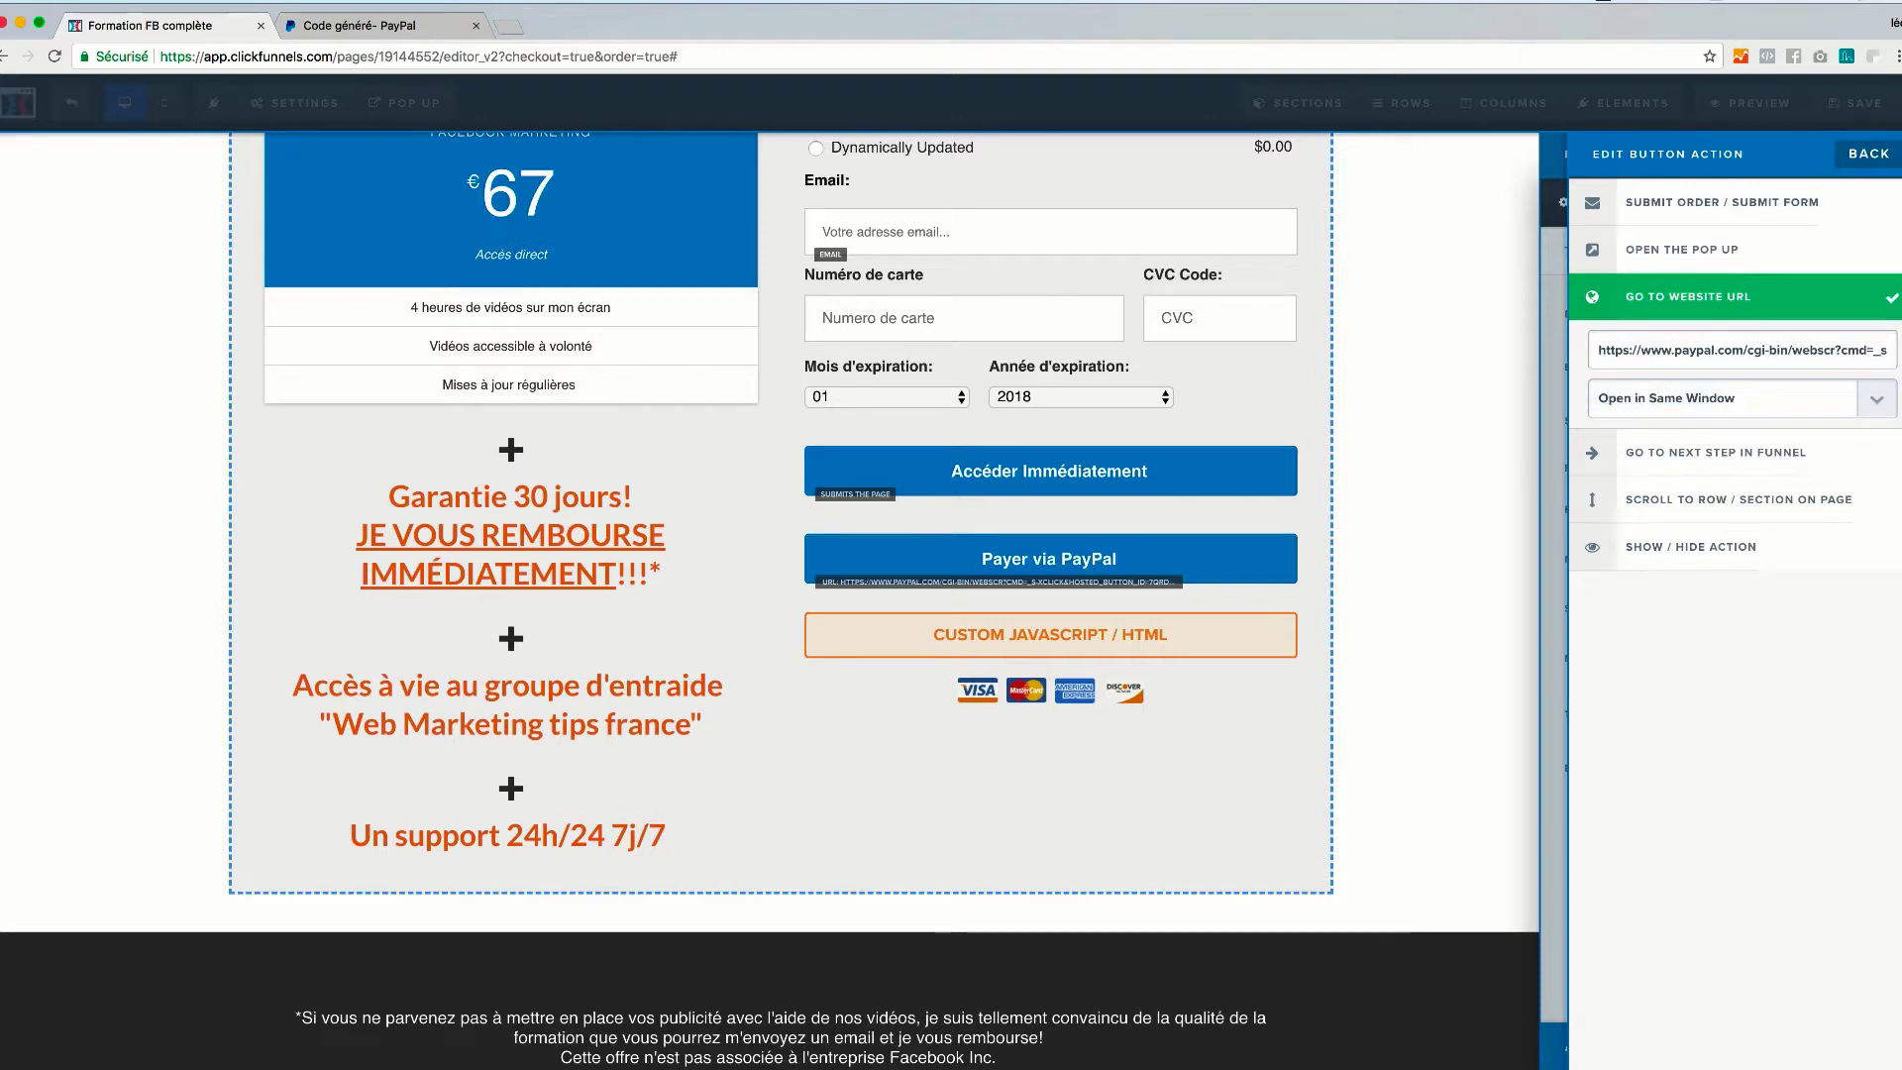
left_click(1468, 394)
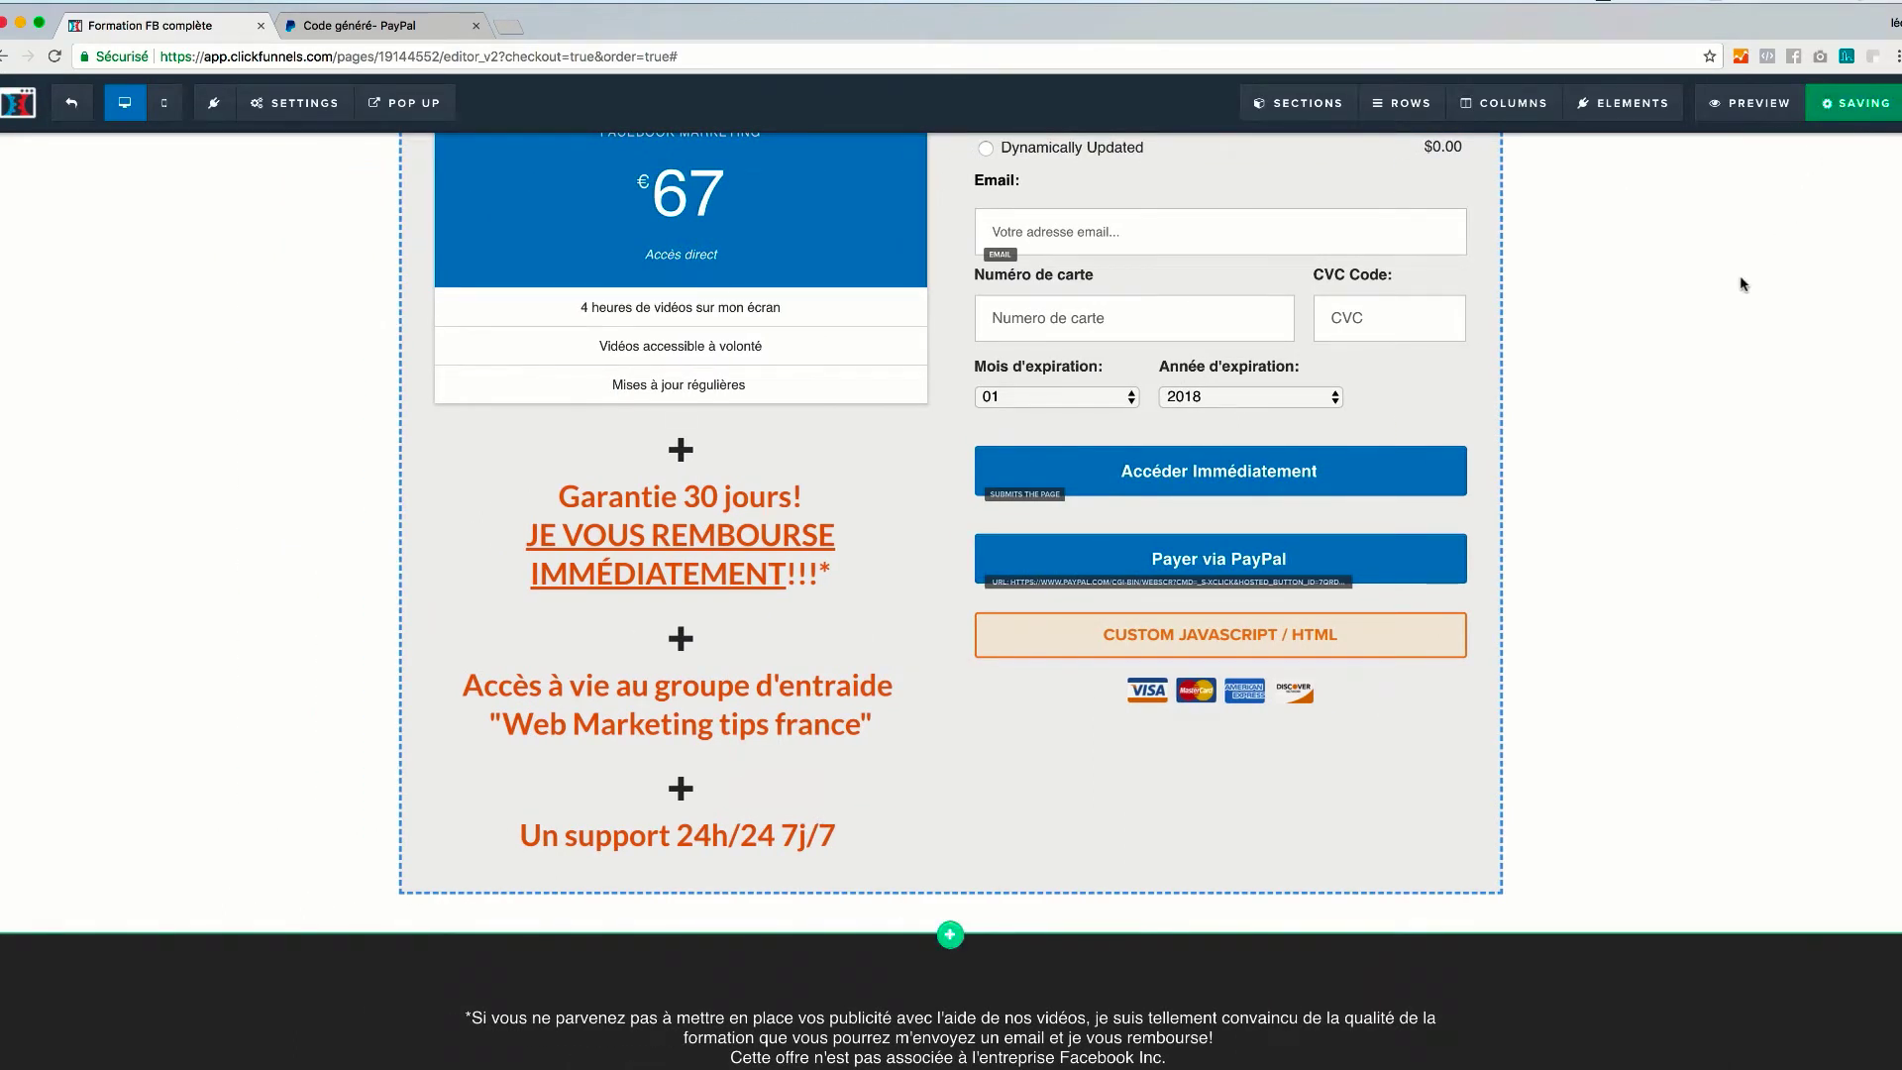
Step: Preview the order page, test the Payer via PayPal button through to the PayPal checkout login, and return to the ClickFunnels tab
left_click(1749, 103)
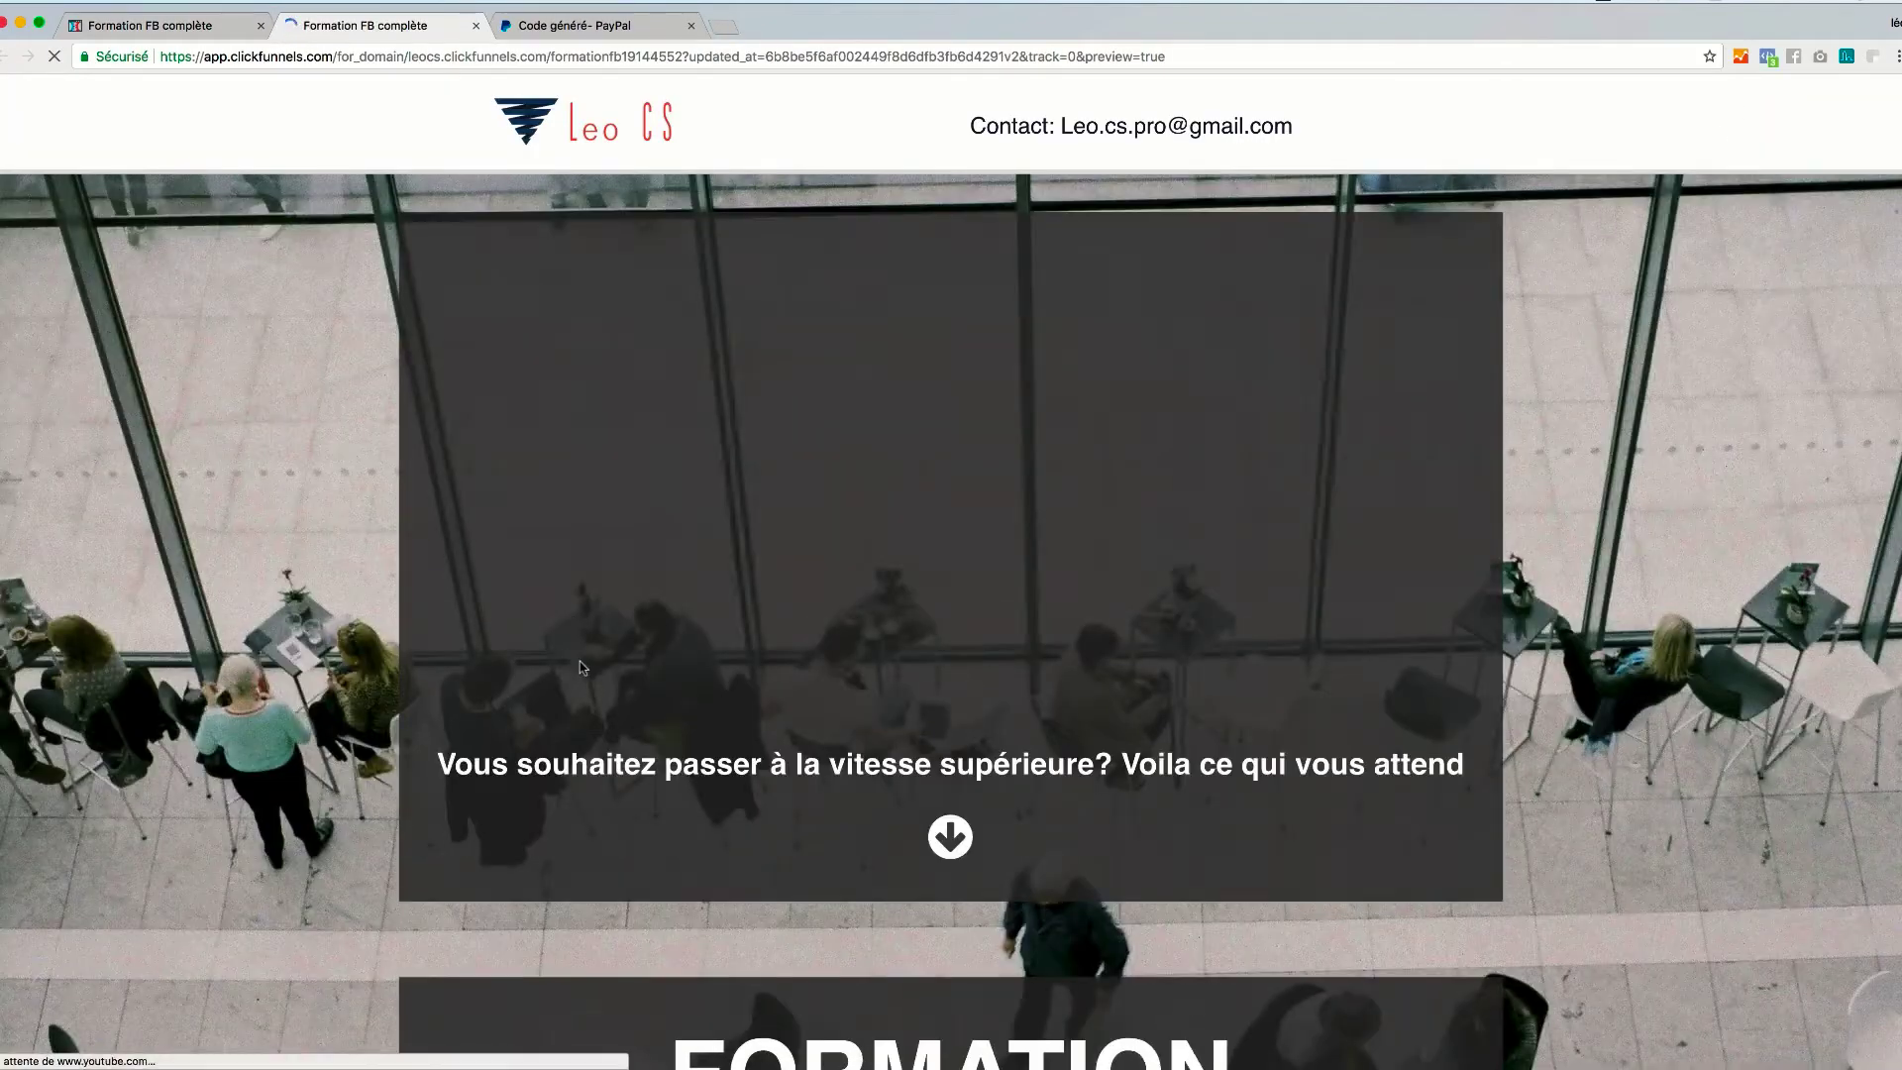
scroll(299, 651, "down", 5)
scroll(300, 651, "down", 20)
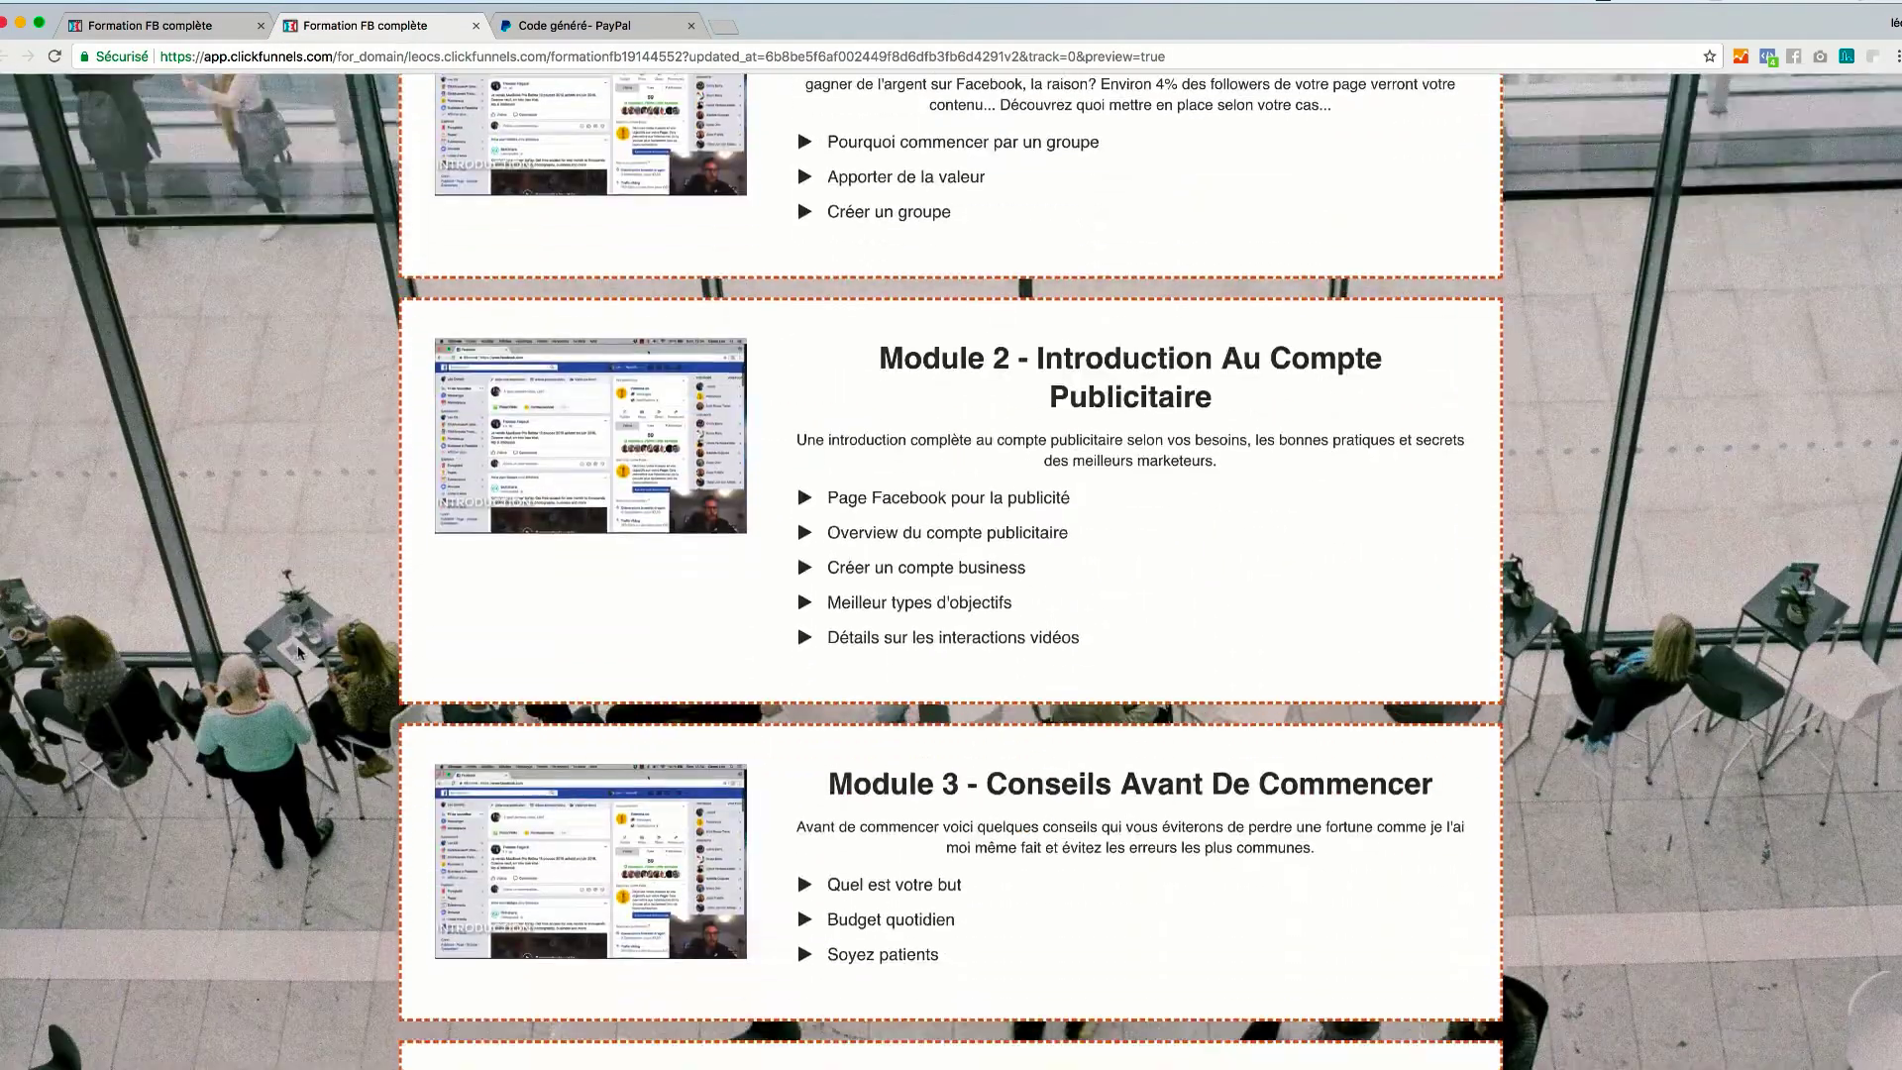
scroll(299, 651, "down", 1)
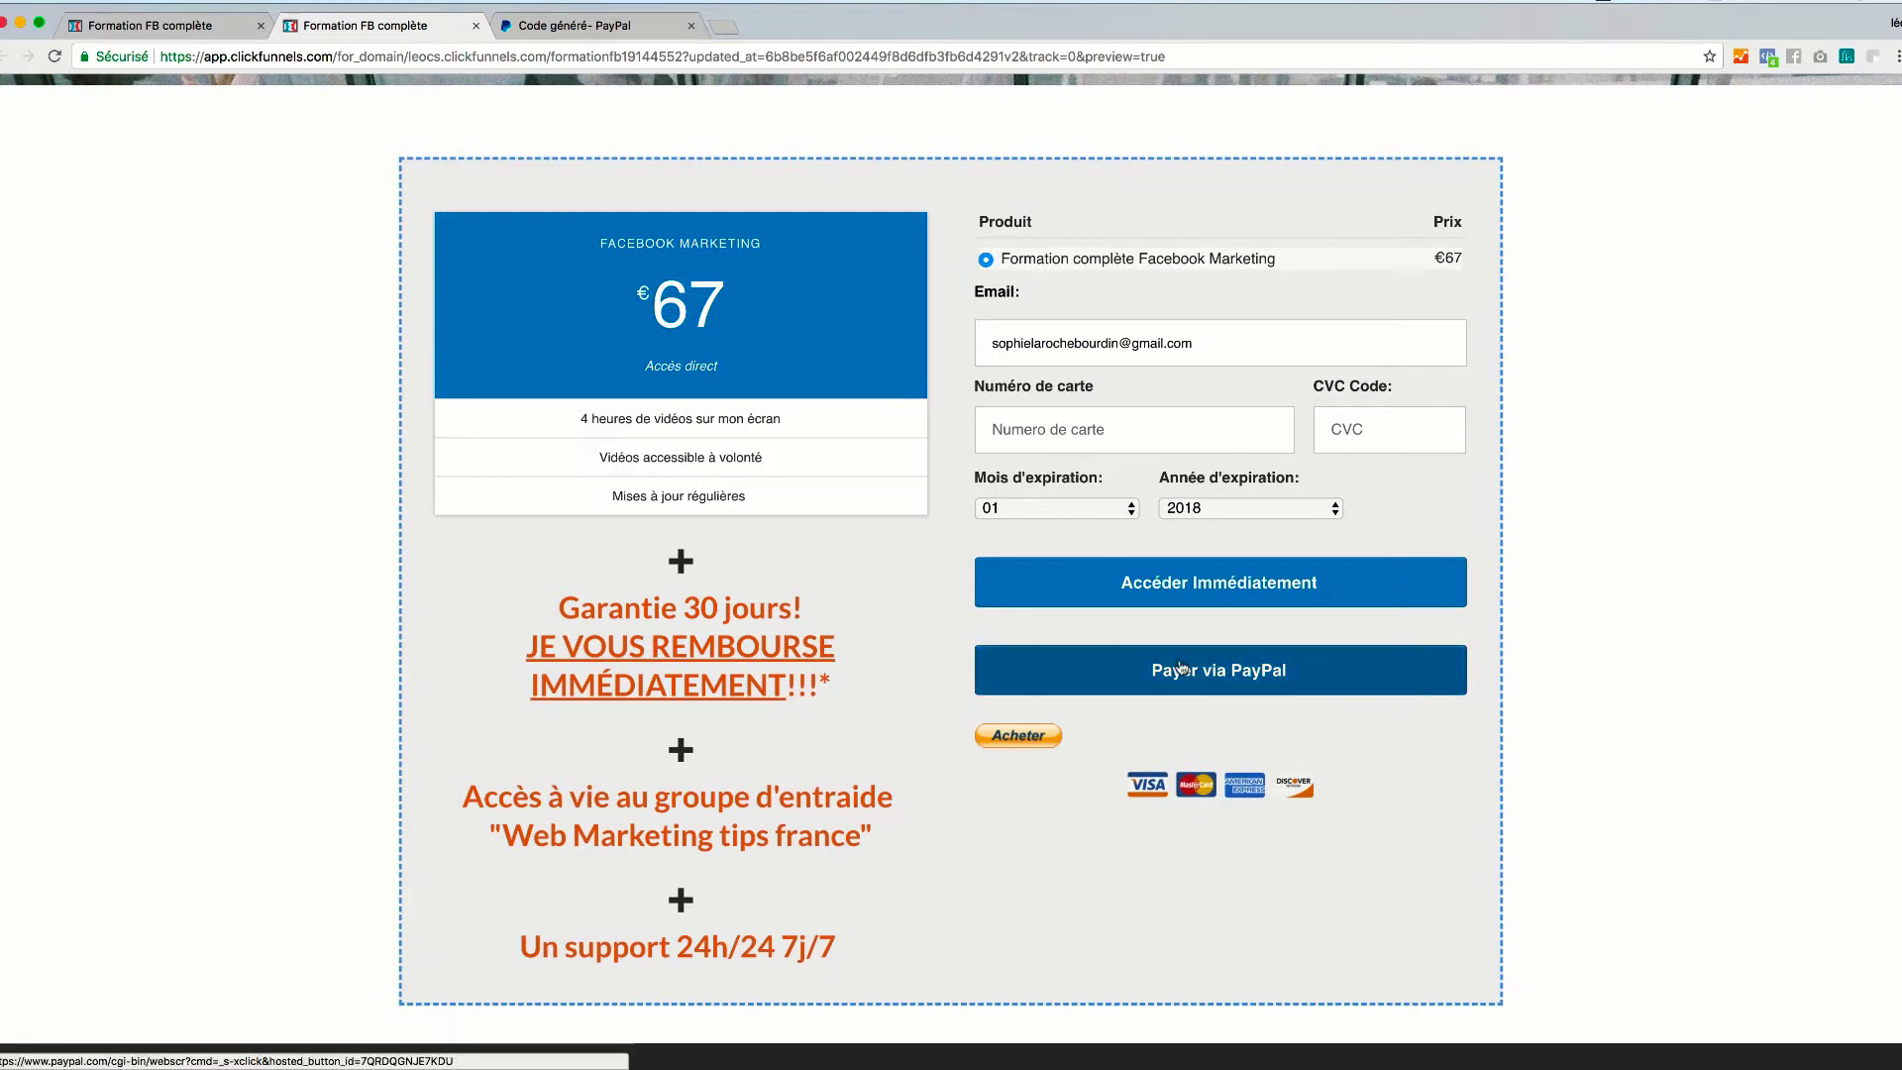
left_click(1220, 673)
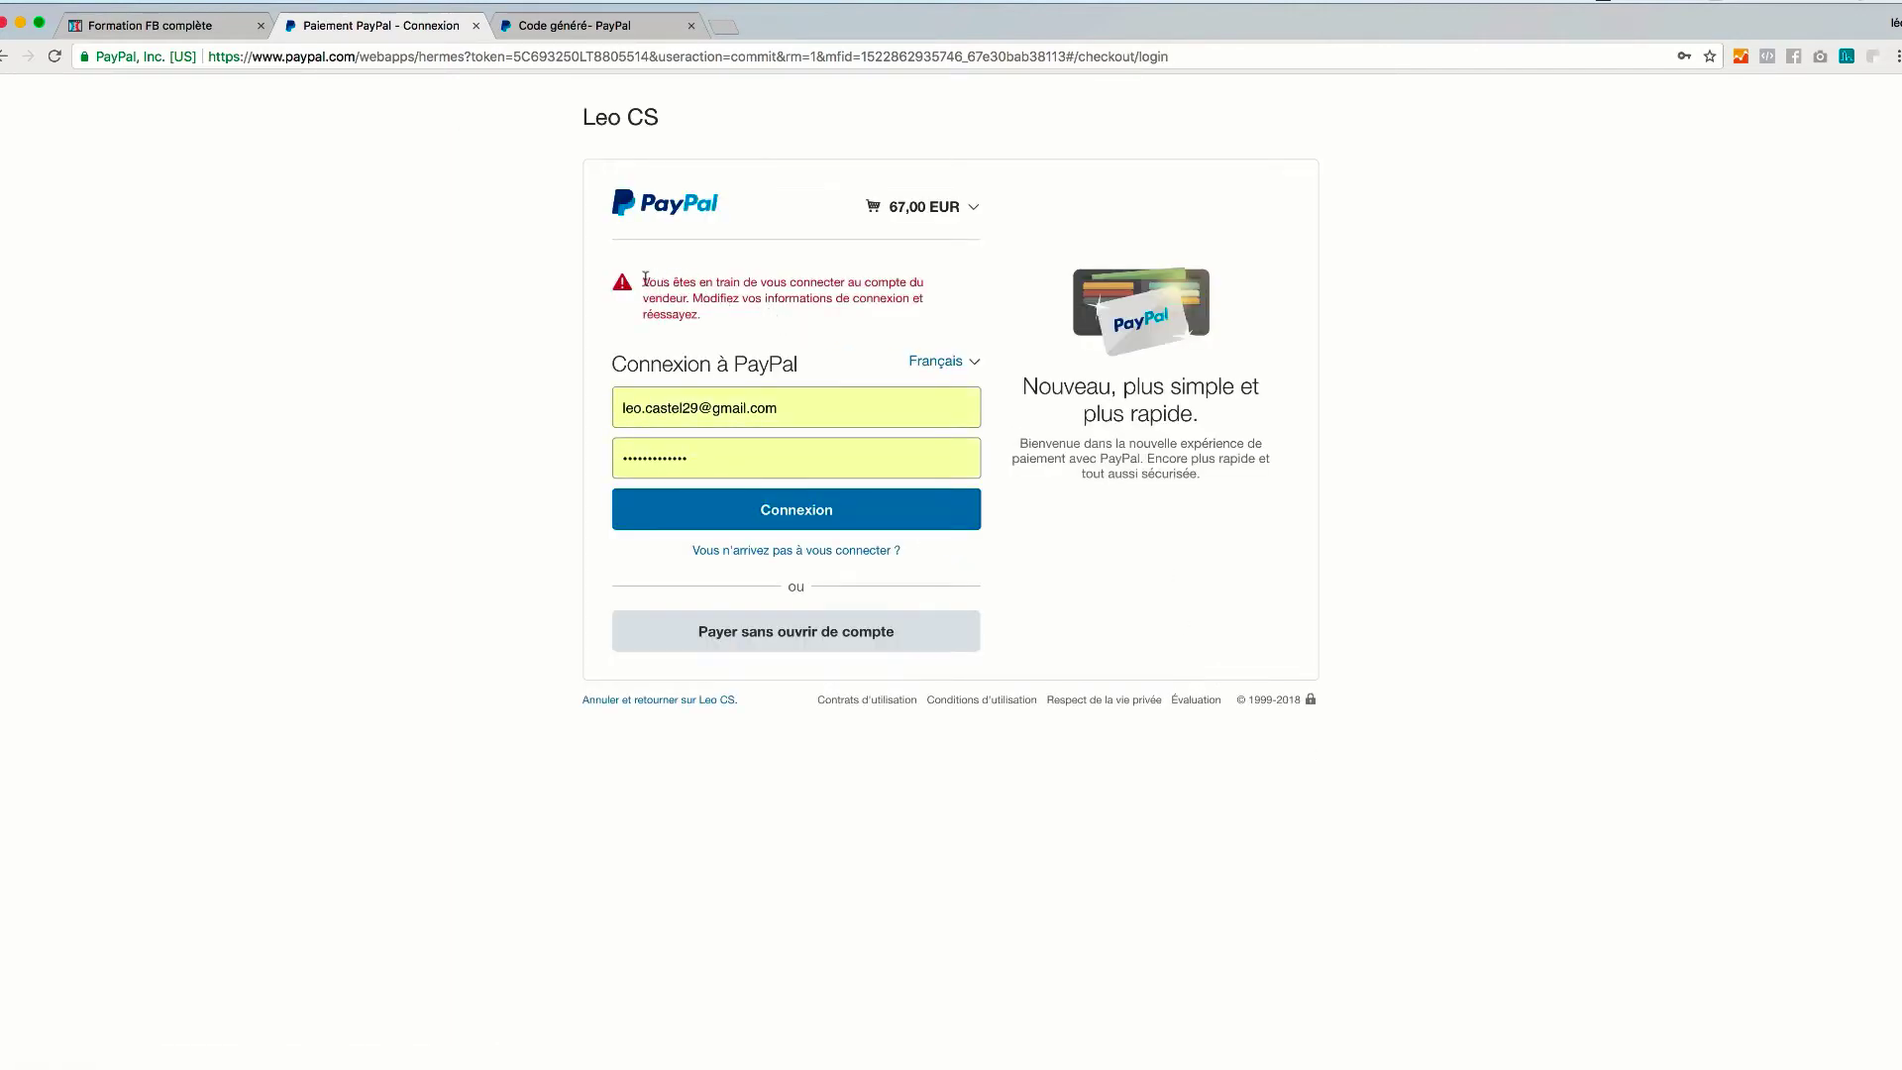
left_click_drag(645, 280, 847, 326)
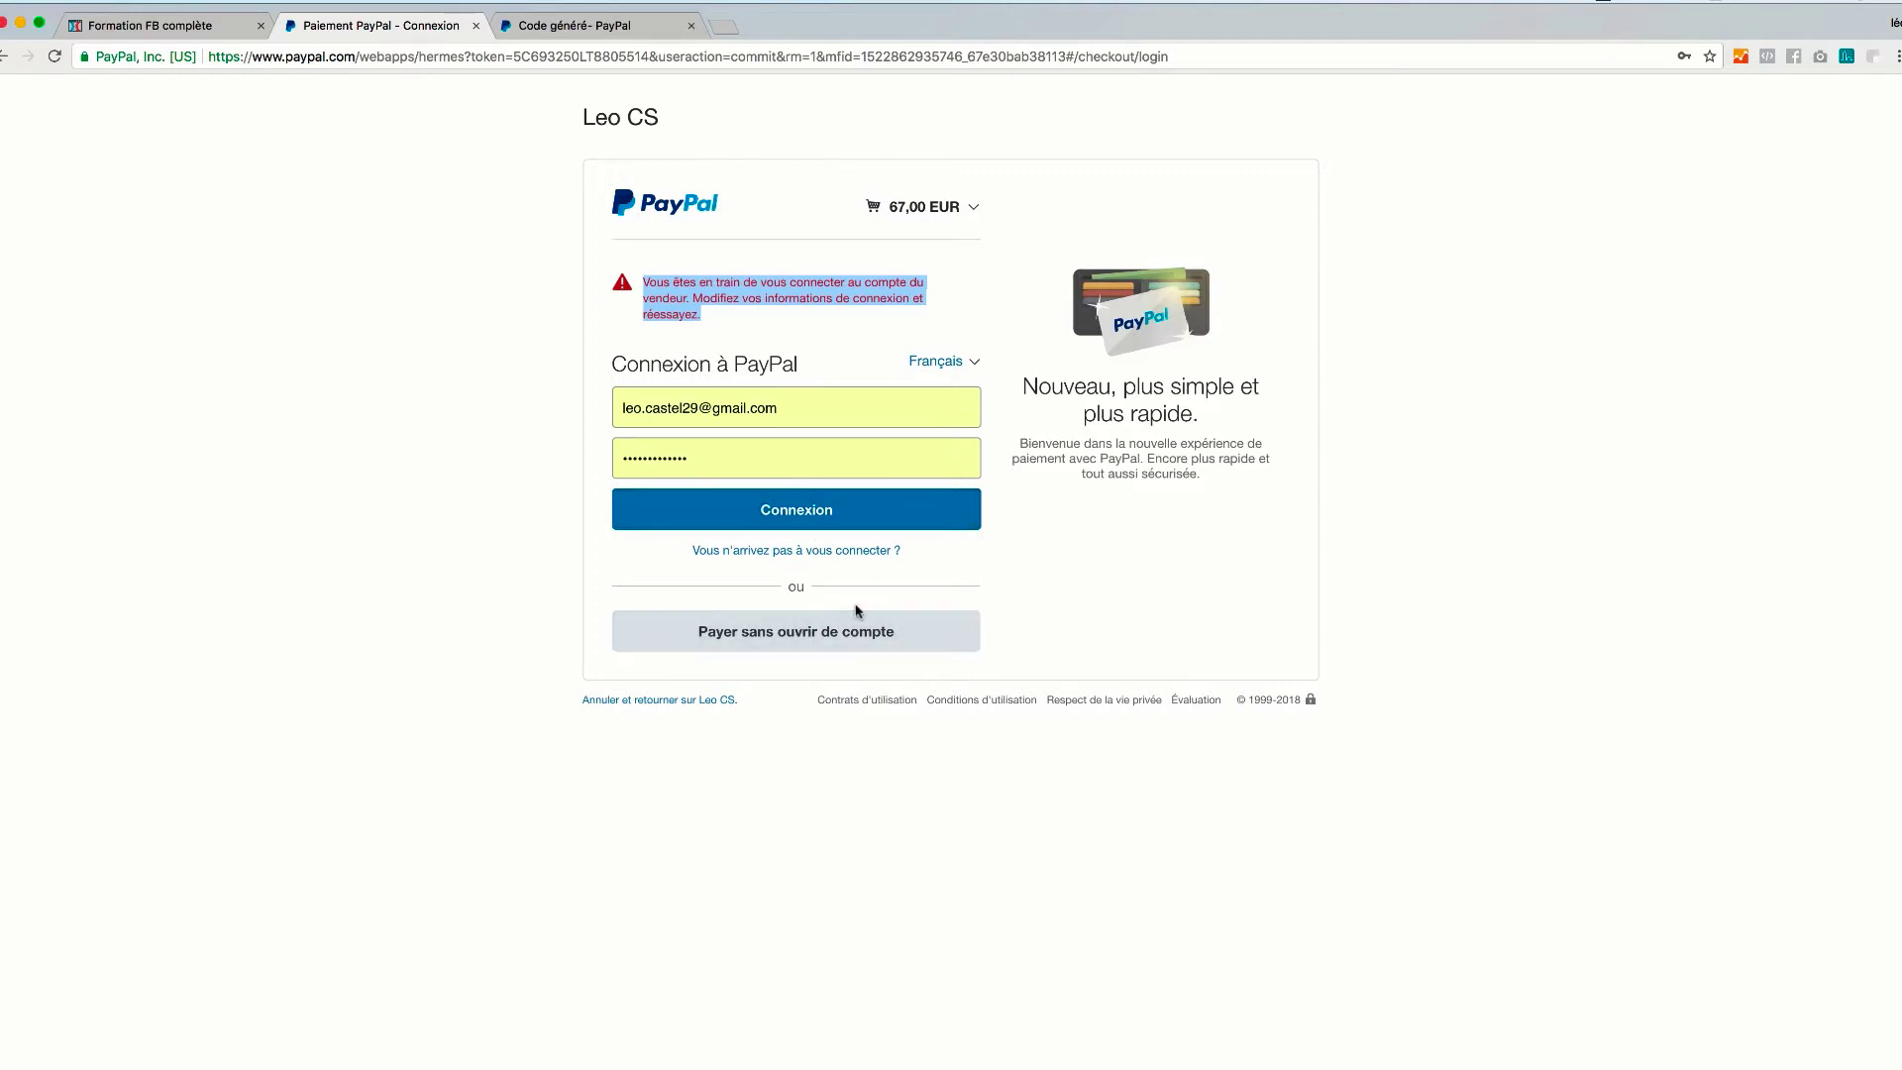
left_click(168, 37)
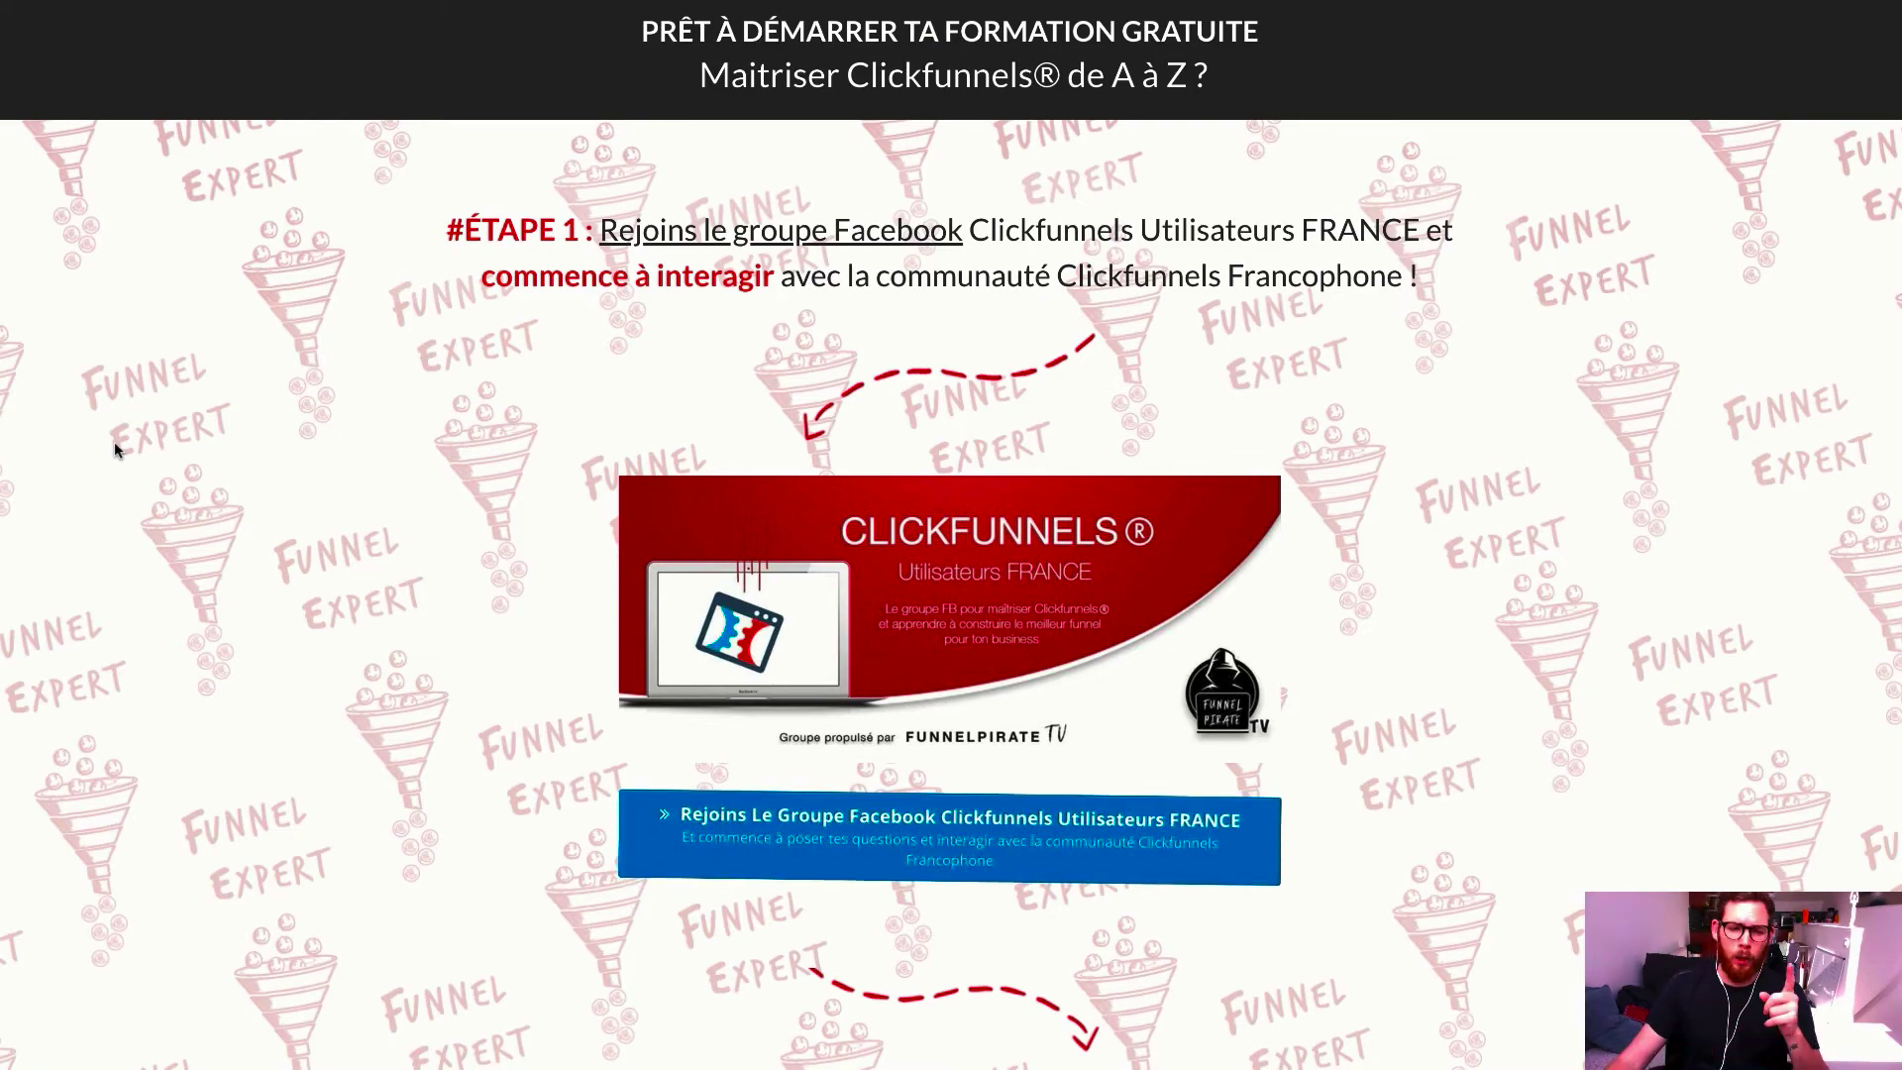
Step: Examine the free ClickFunnels training page, including its step 2 collection of French funnels and its step 3 training section
scroll(115, 449, "down", 10)
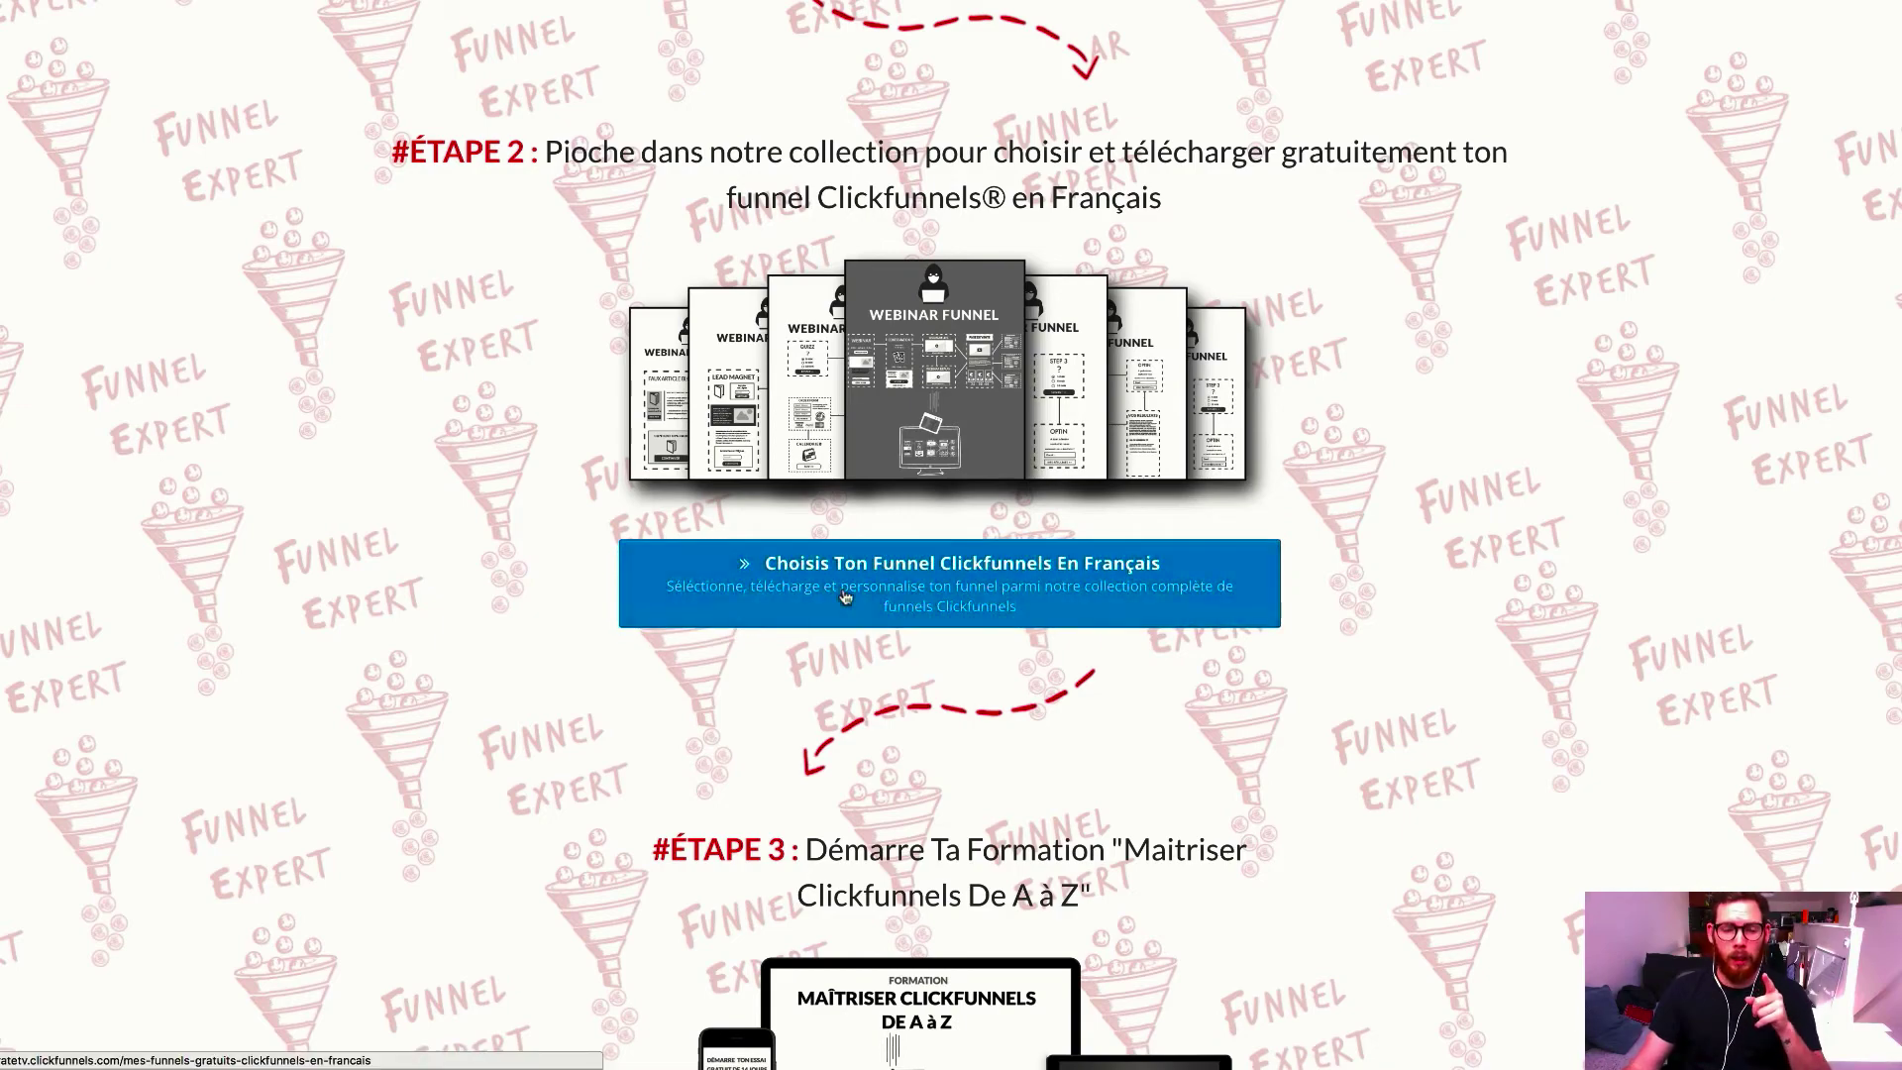
left_click(949, 584)
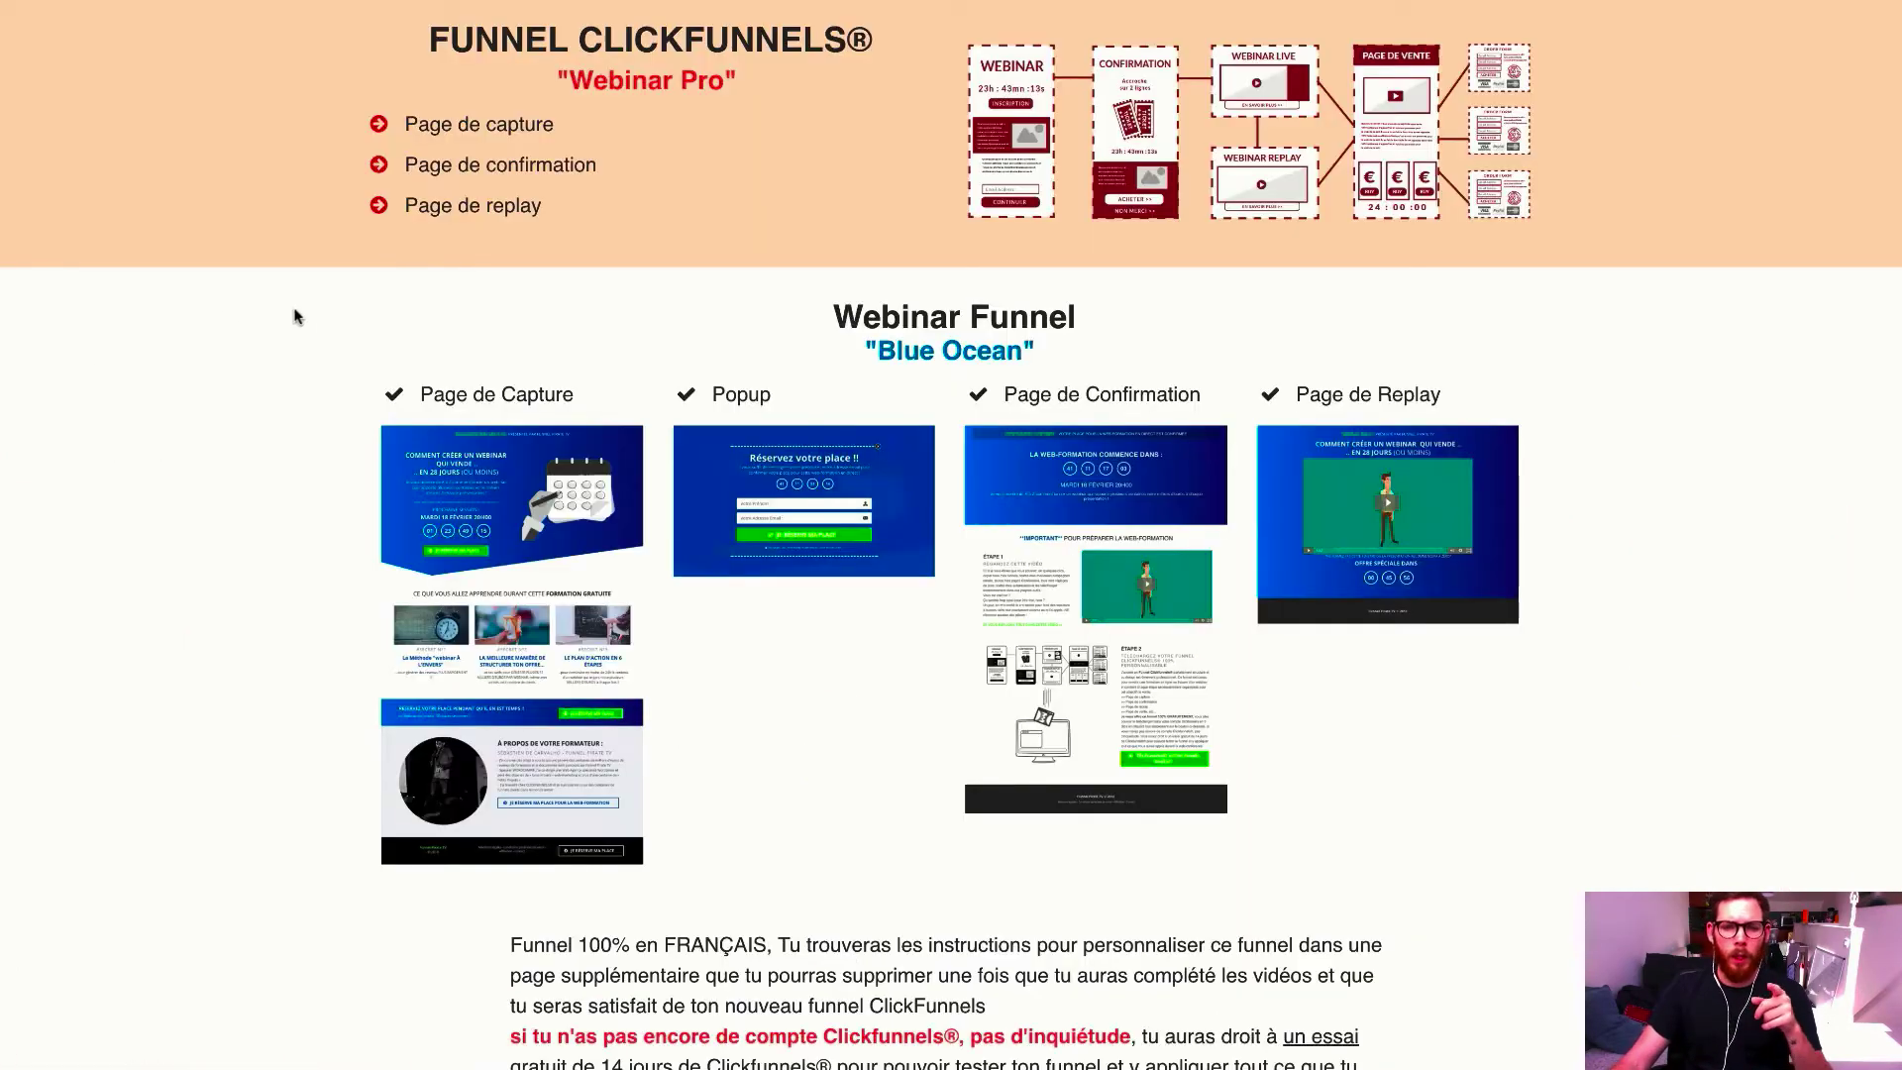
scroll(293, 310, "down", 3)
scroll(226, 320, "down", 15)
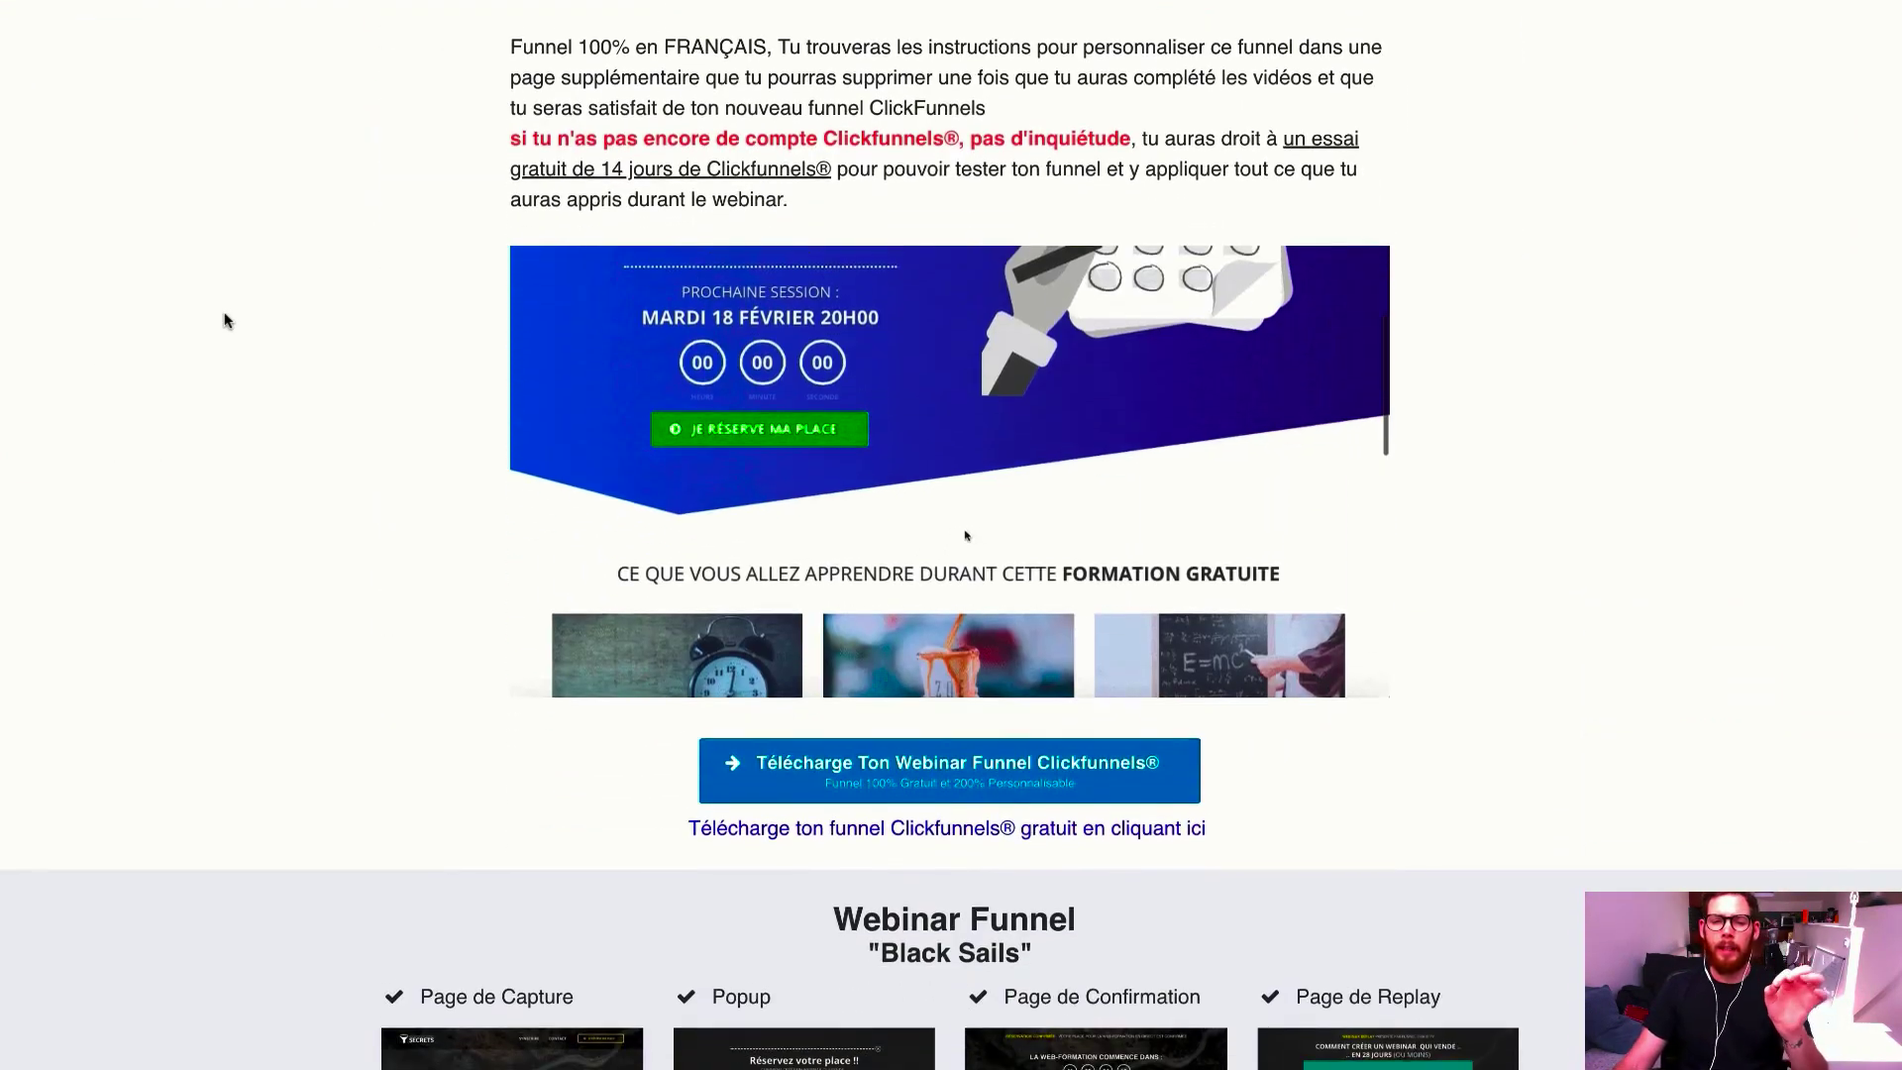
scroll(226, 320, "down", 8)
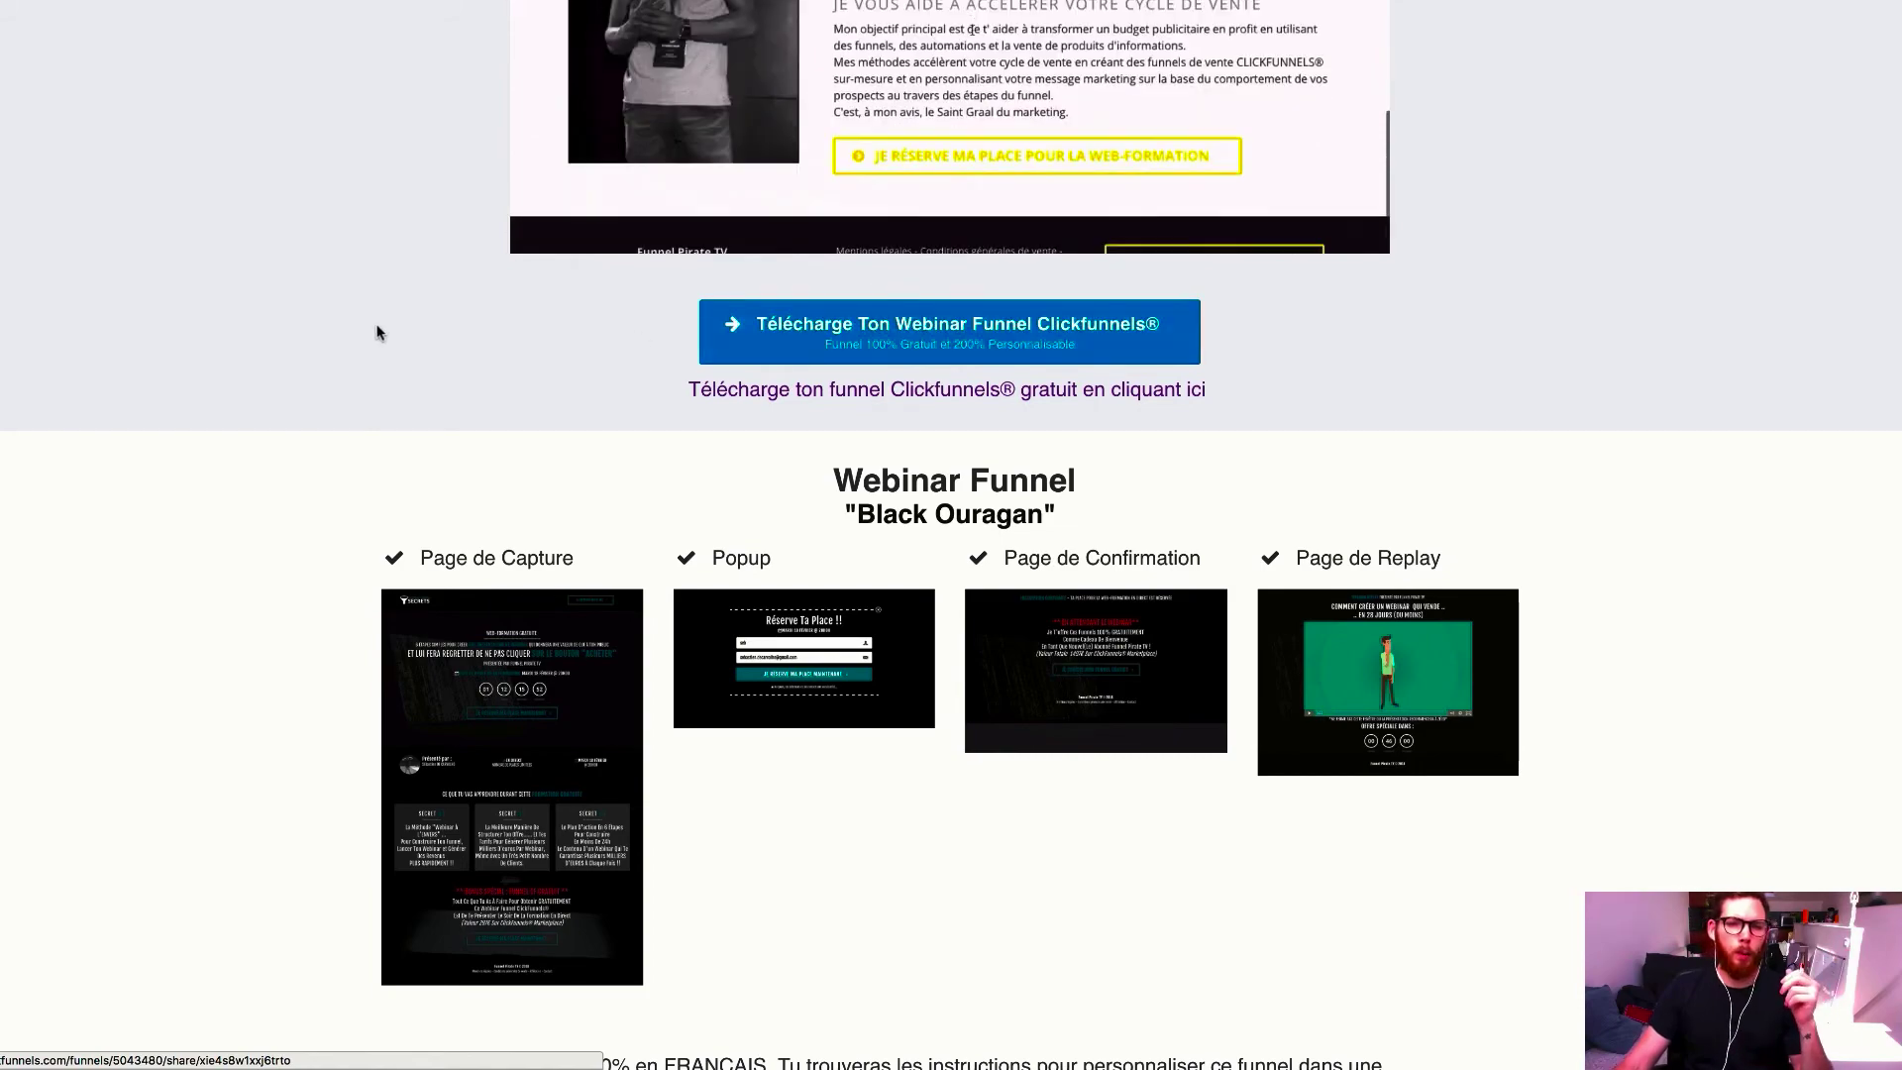
scroll(279, 335, "down", 6)
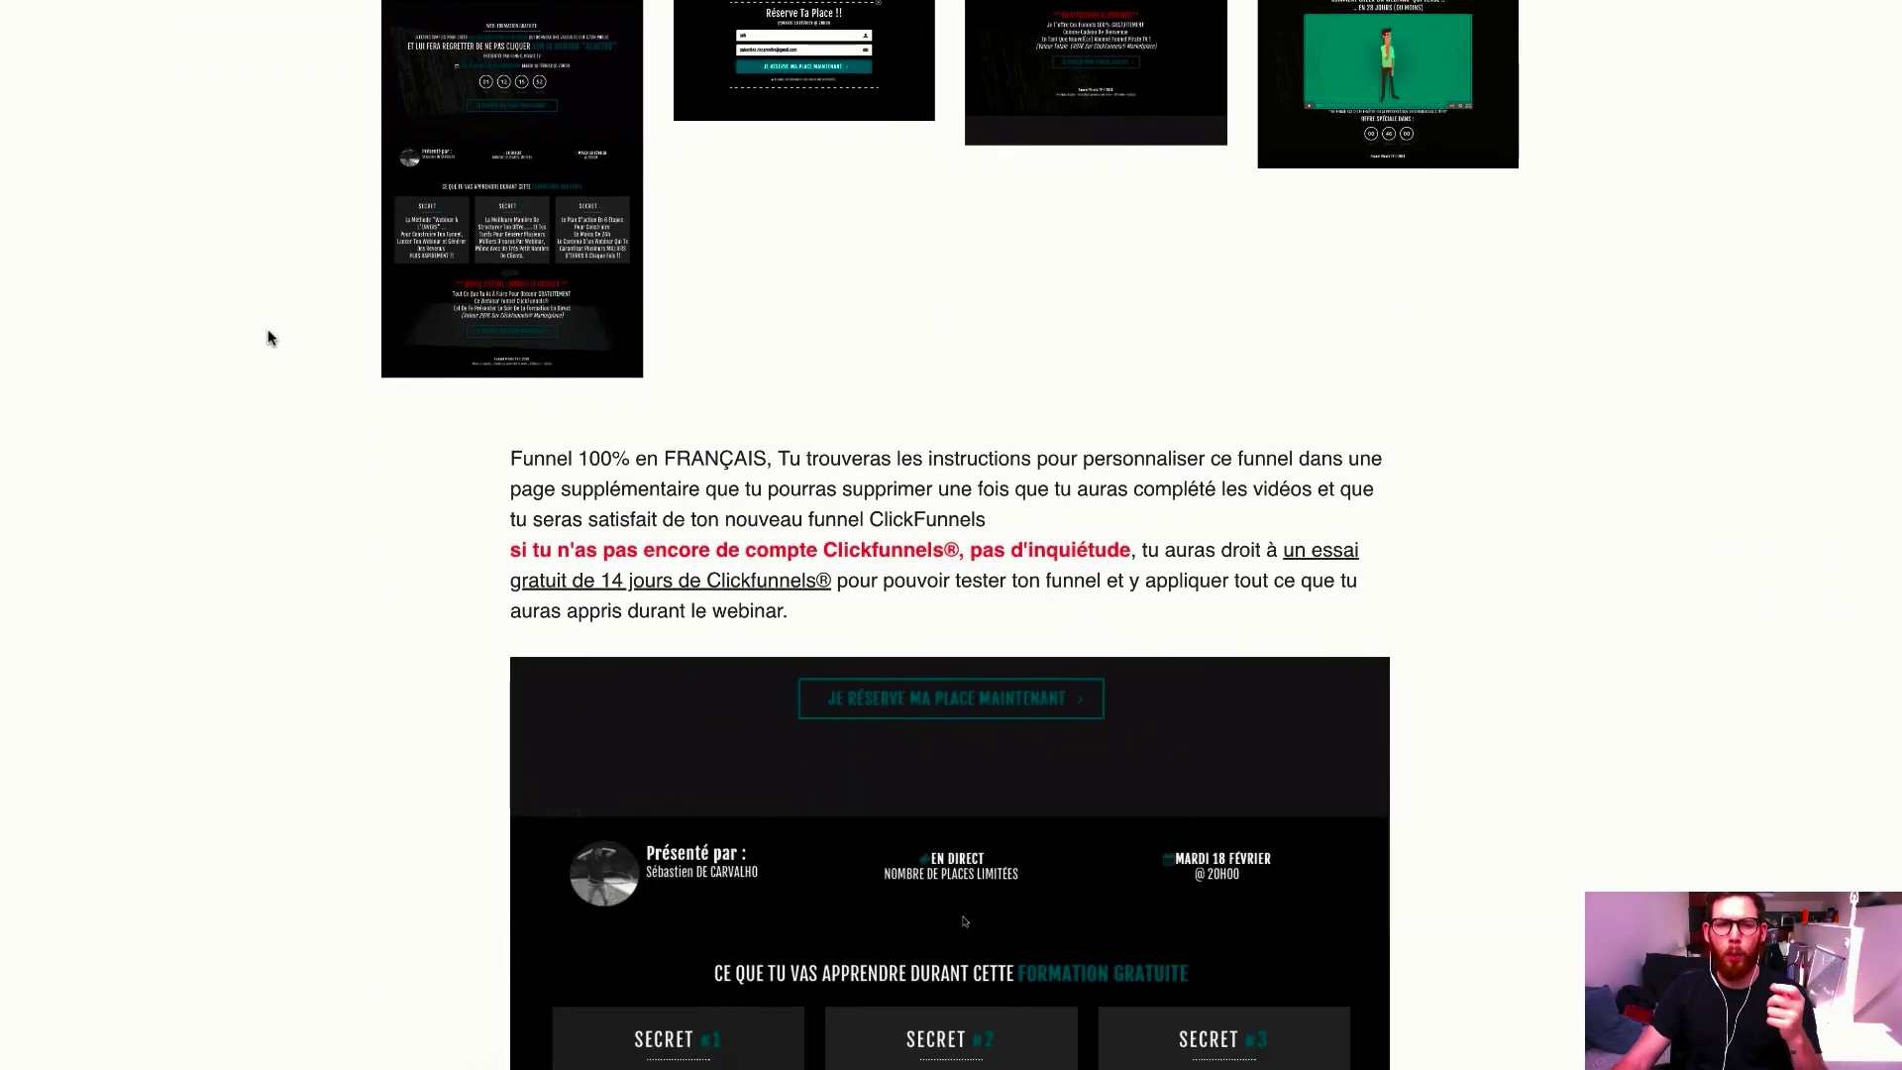
scroll(268, 334, "down", 15)
scroll(270, 330, "down", 20)
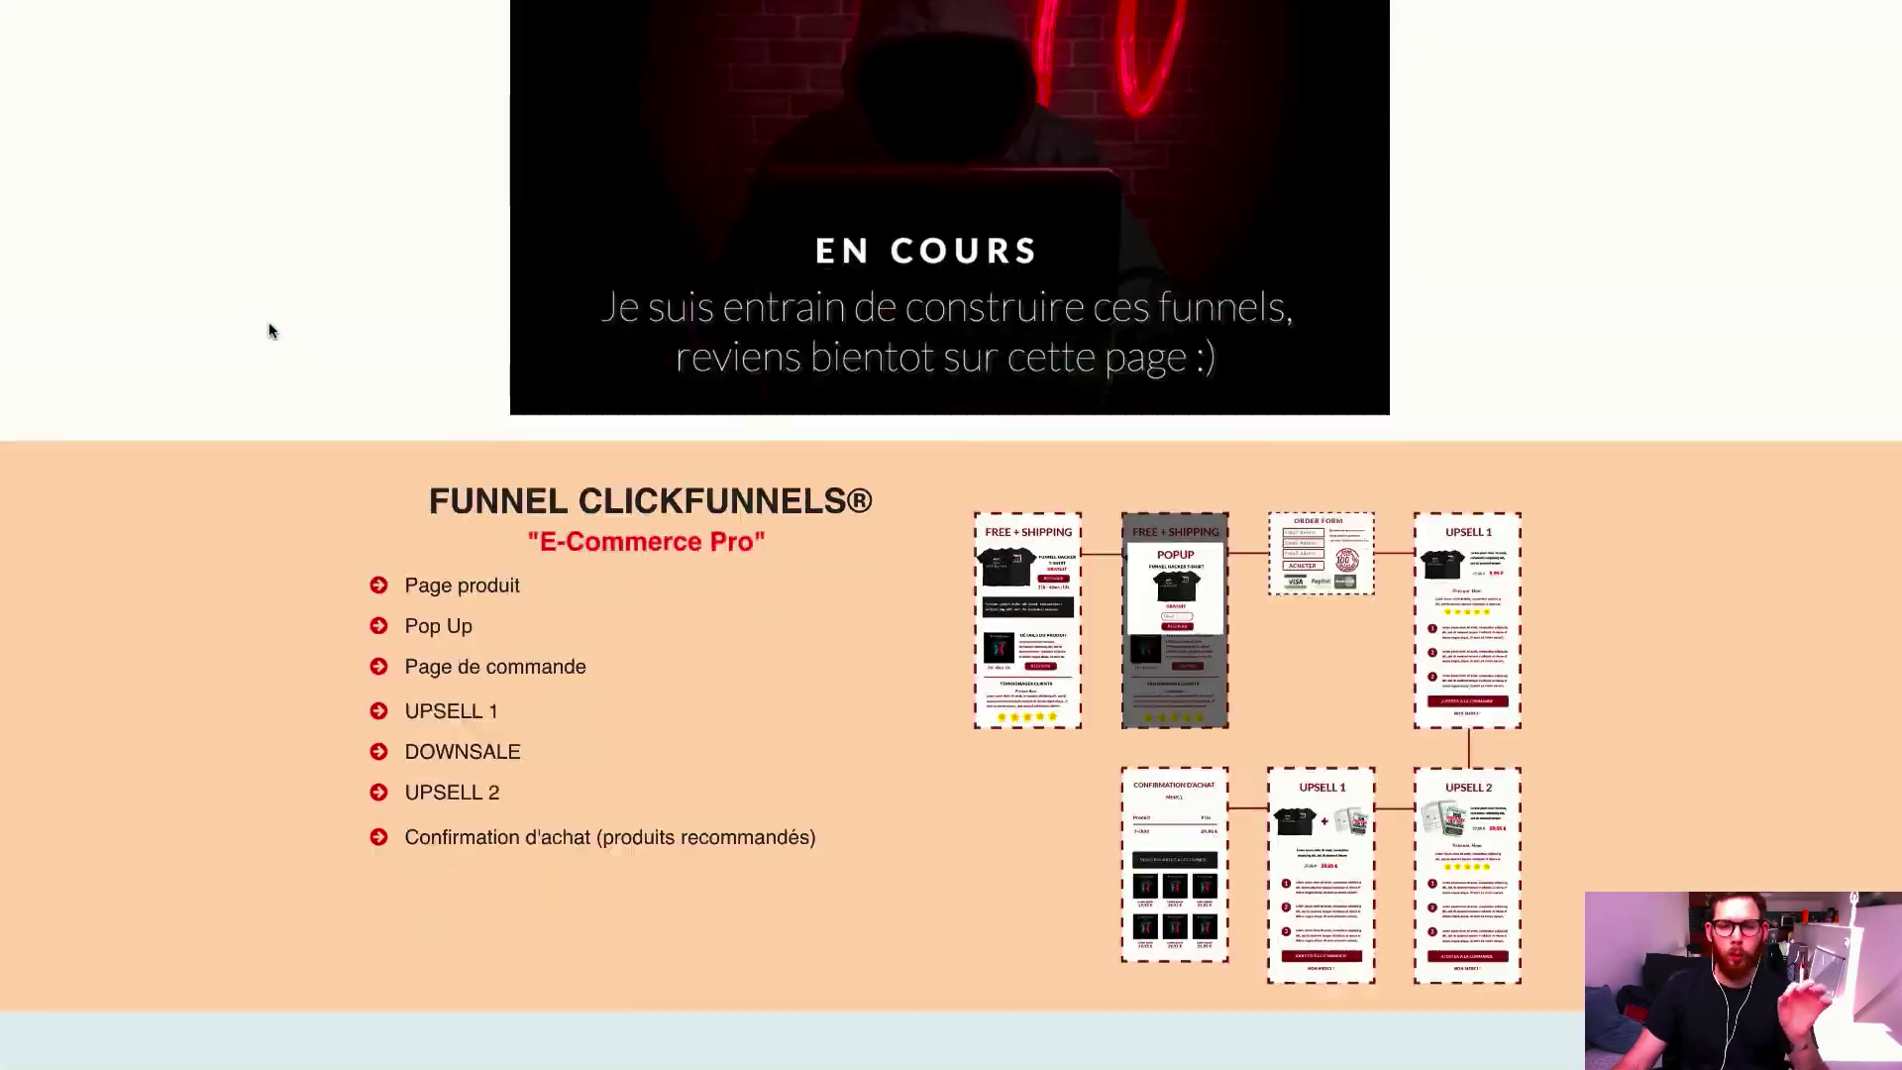
scroll(270, 330, "down", 12)
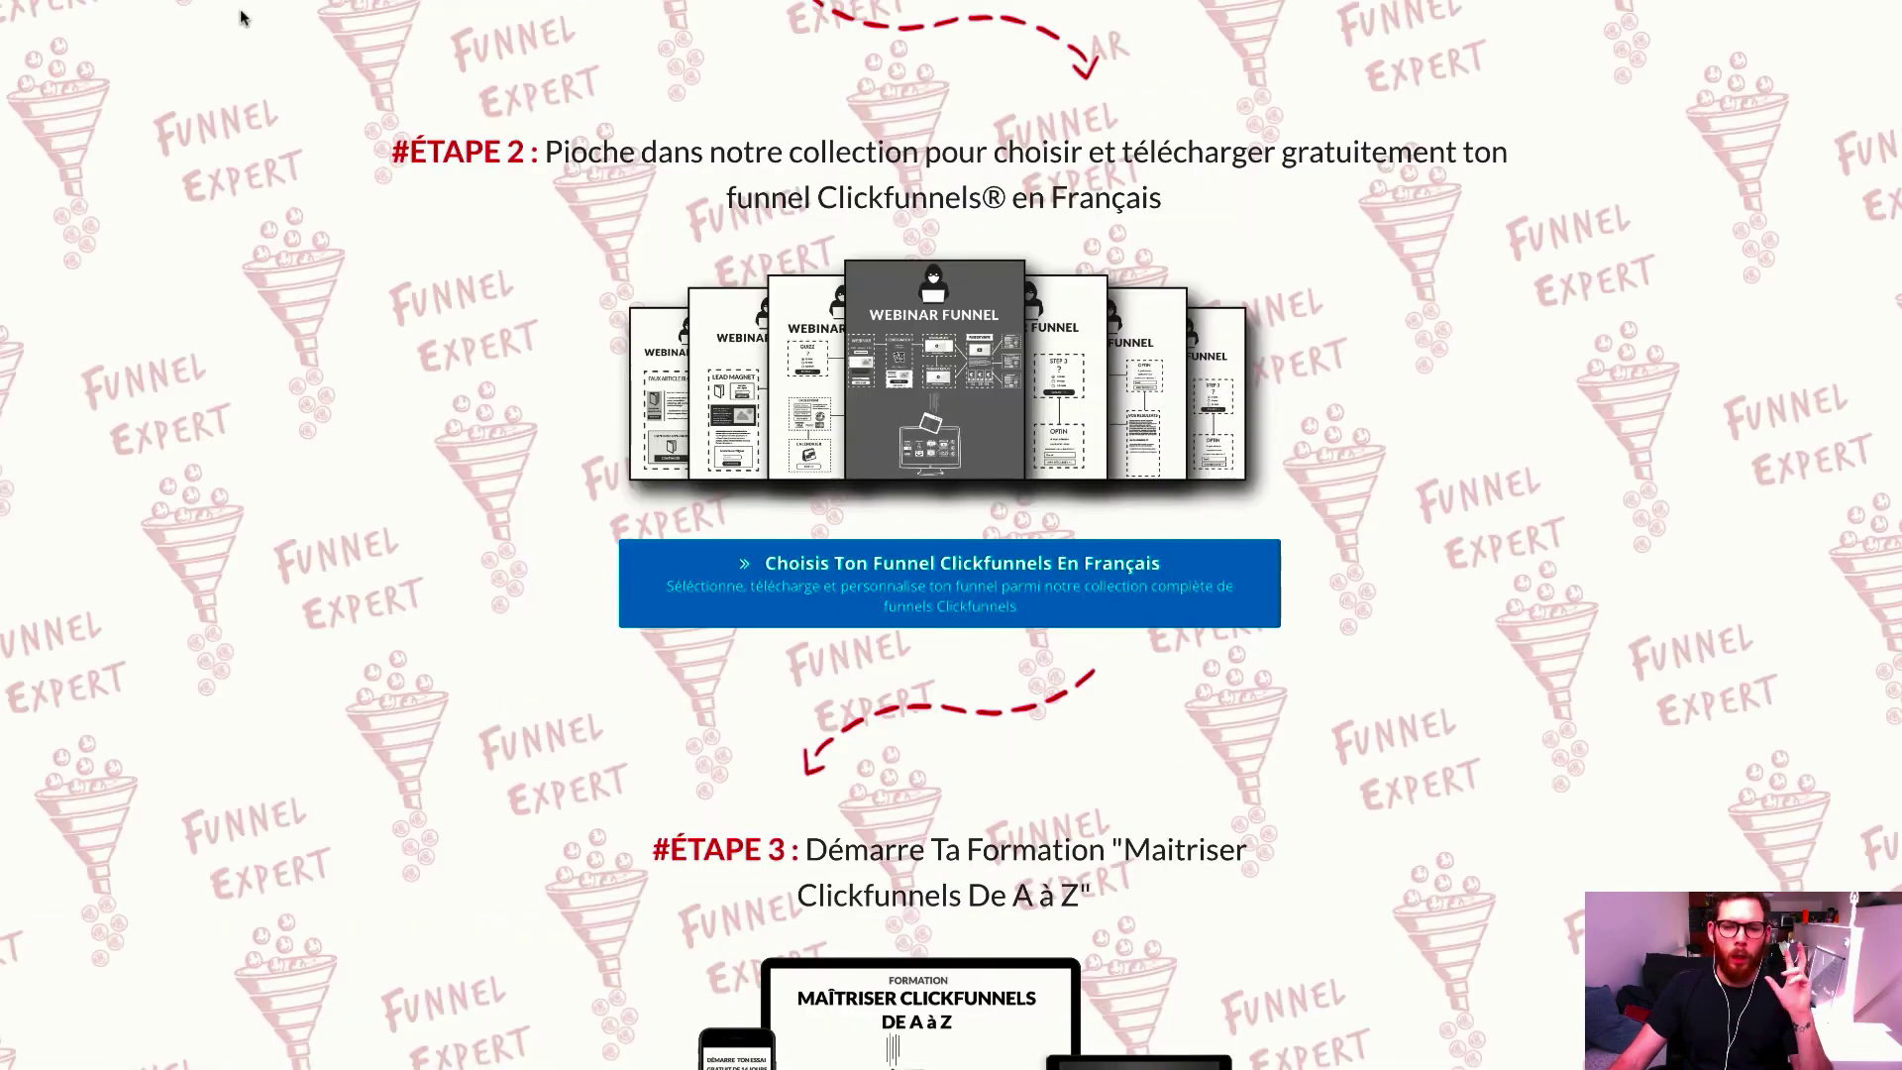
scroll(248, 30, "down", 5)
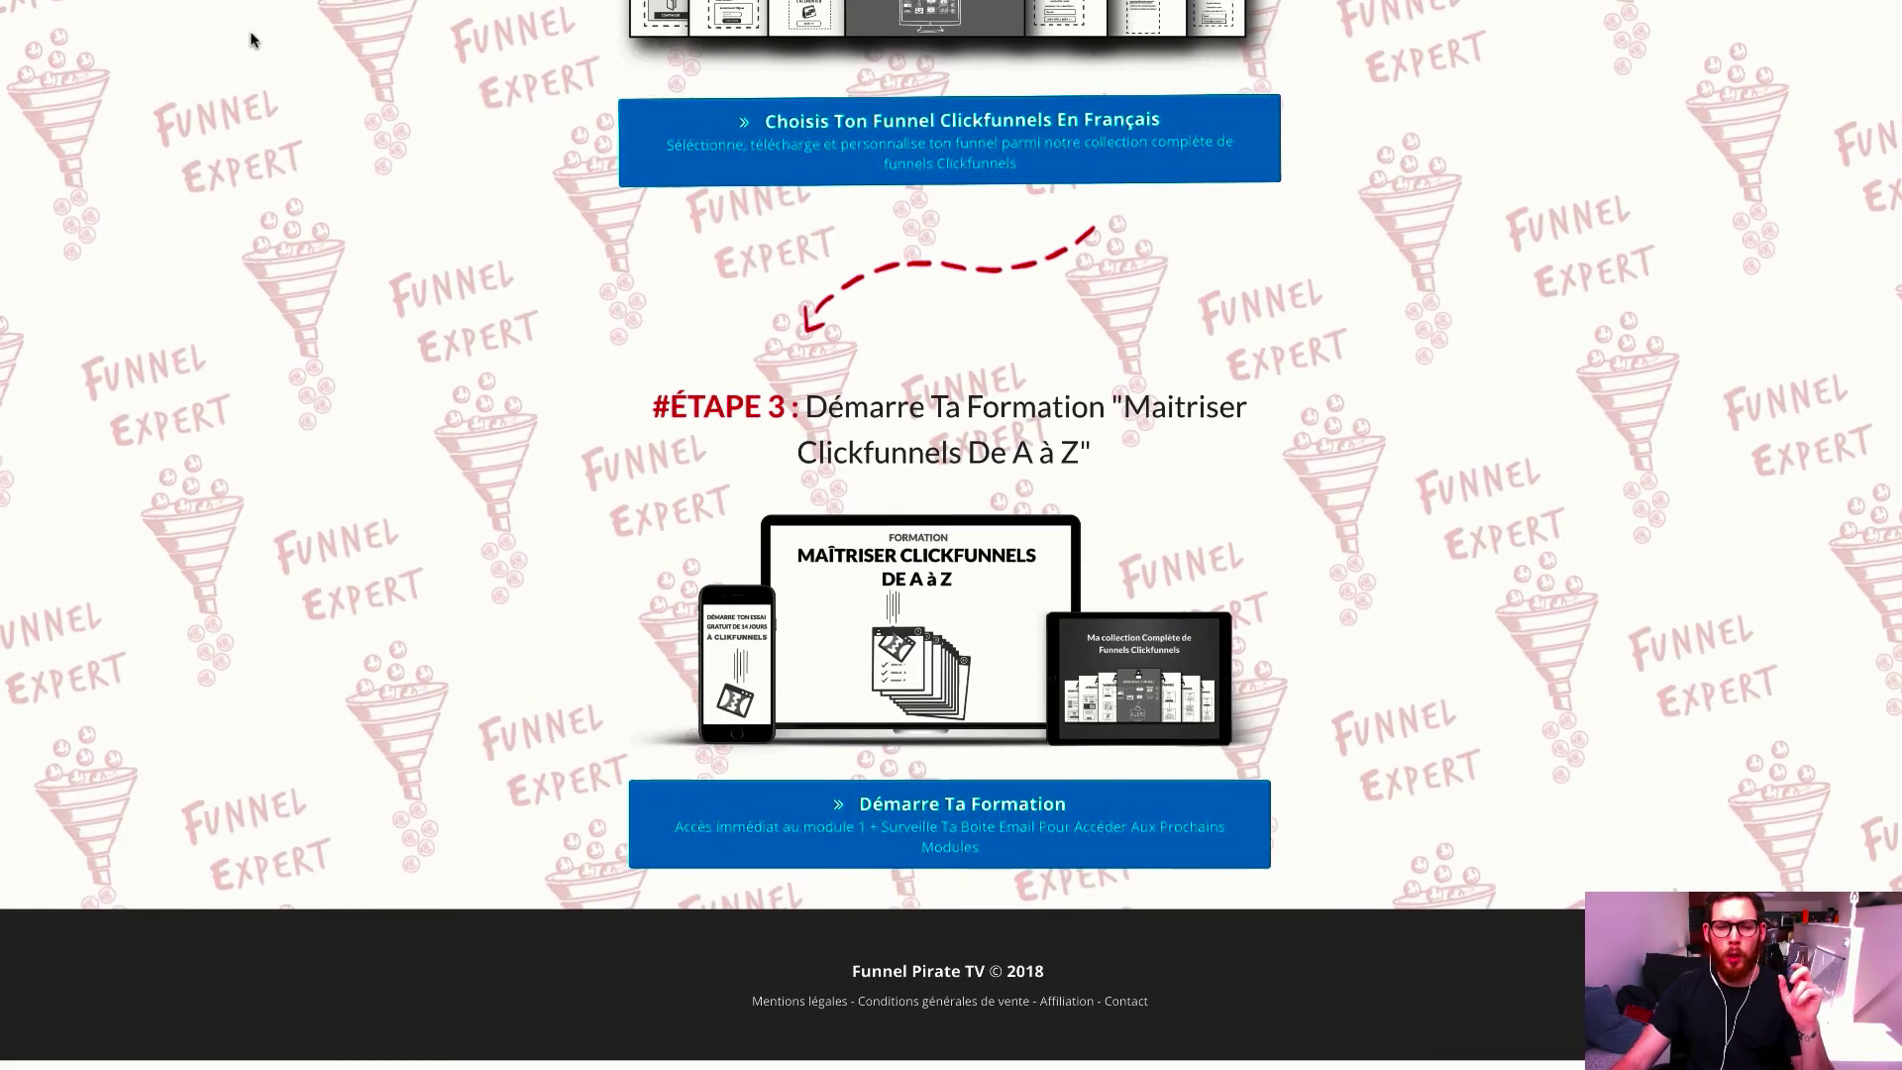